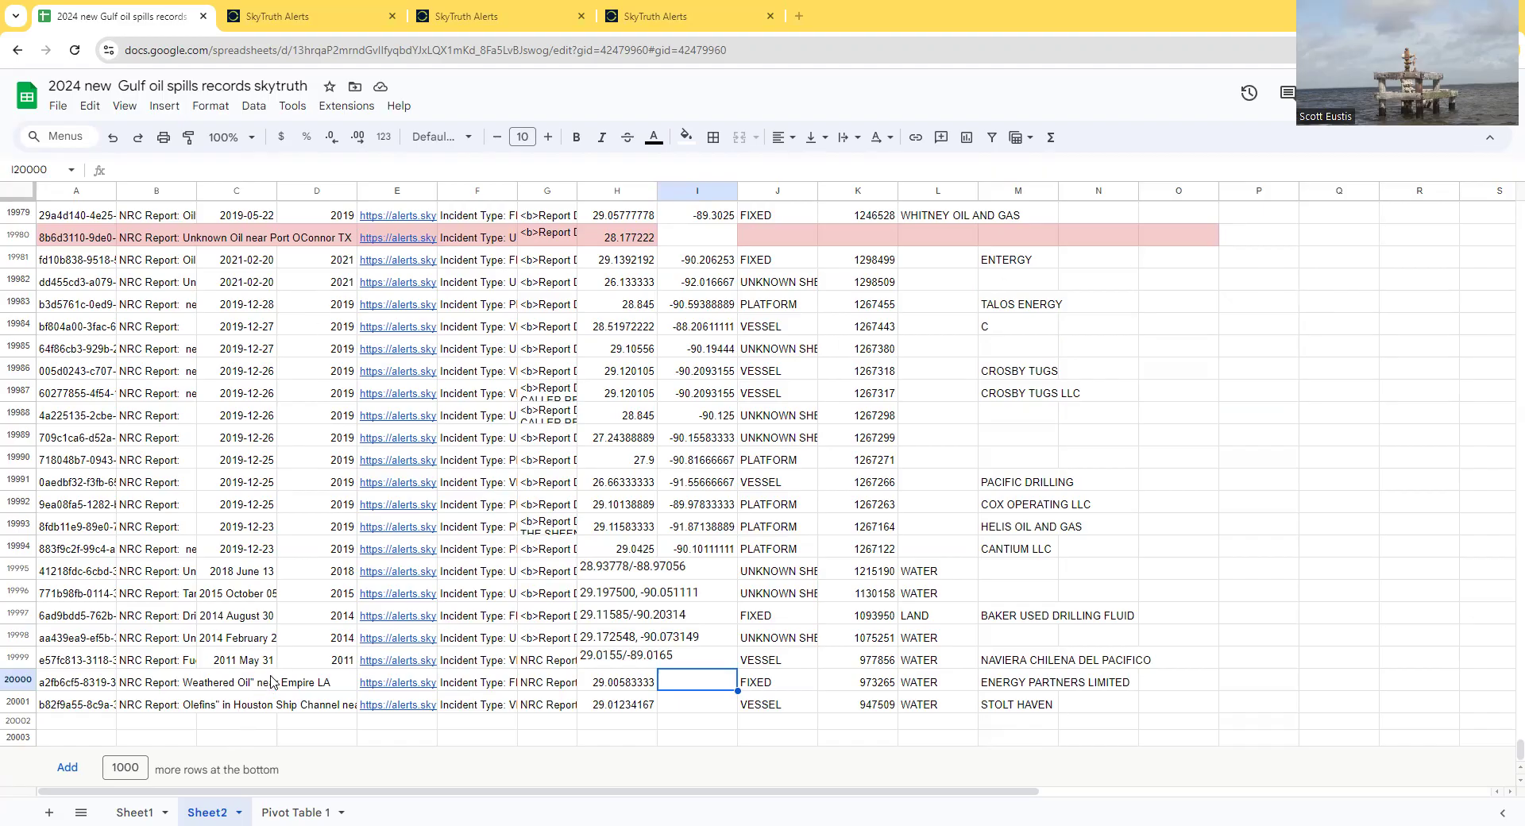
Step: Fill rows 19995 to 20001 with light red to flag their irregular records
left_click_drag(17, 570, 37, 700)
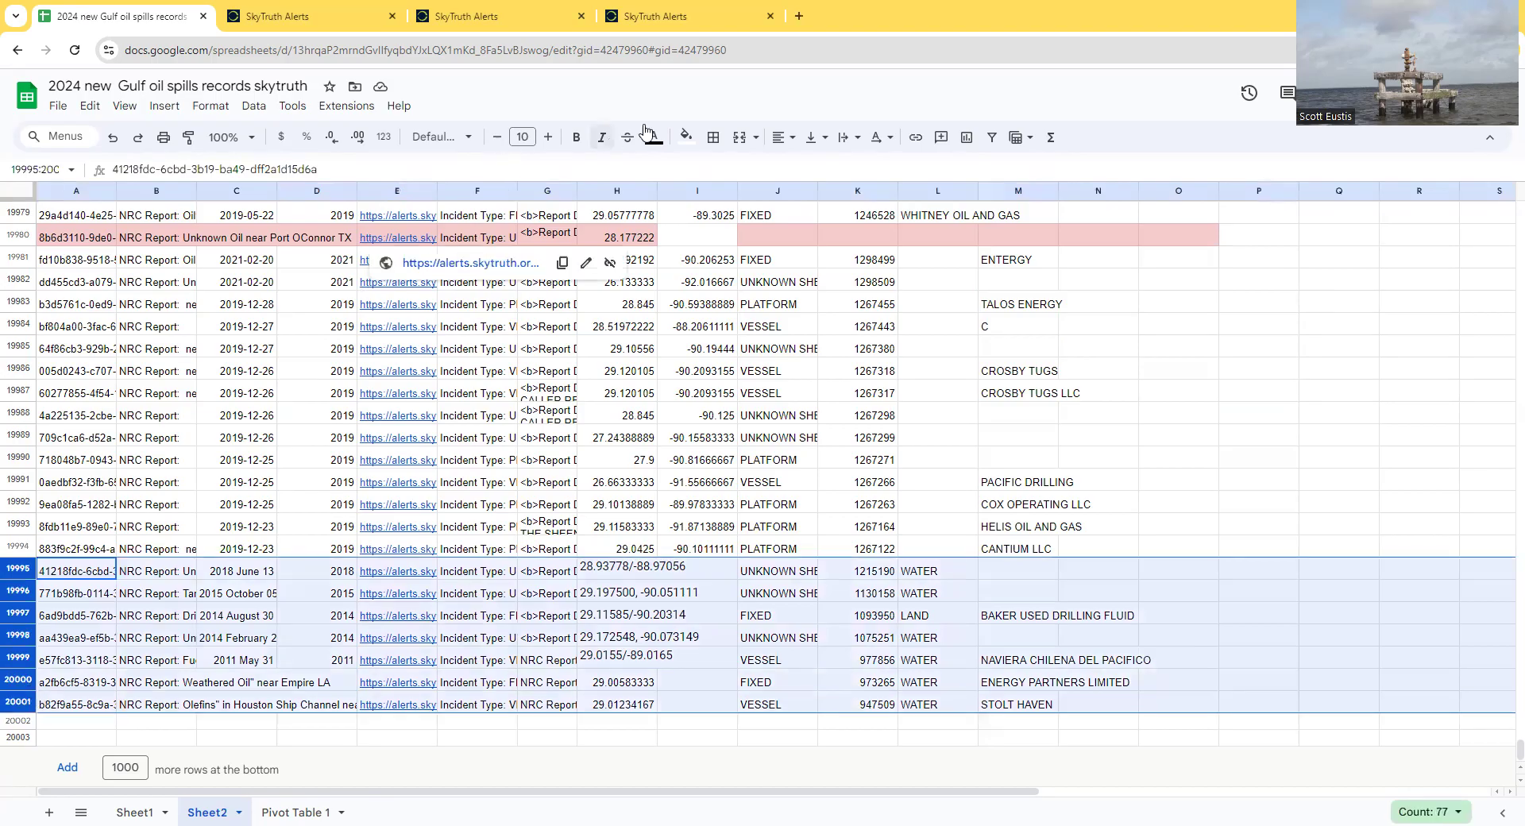
left_click(687, 137)
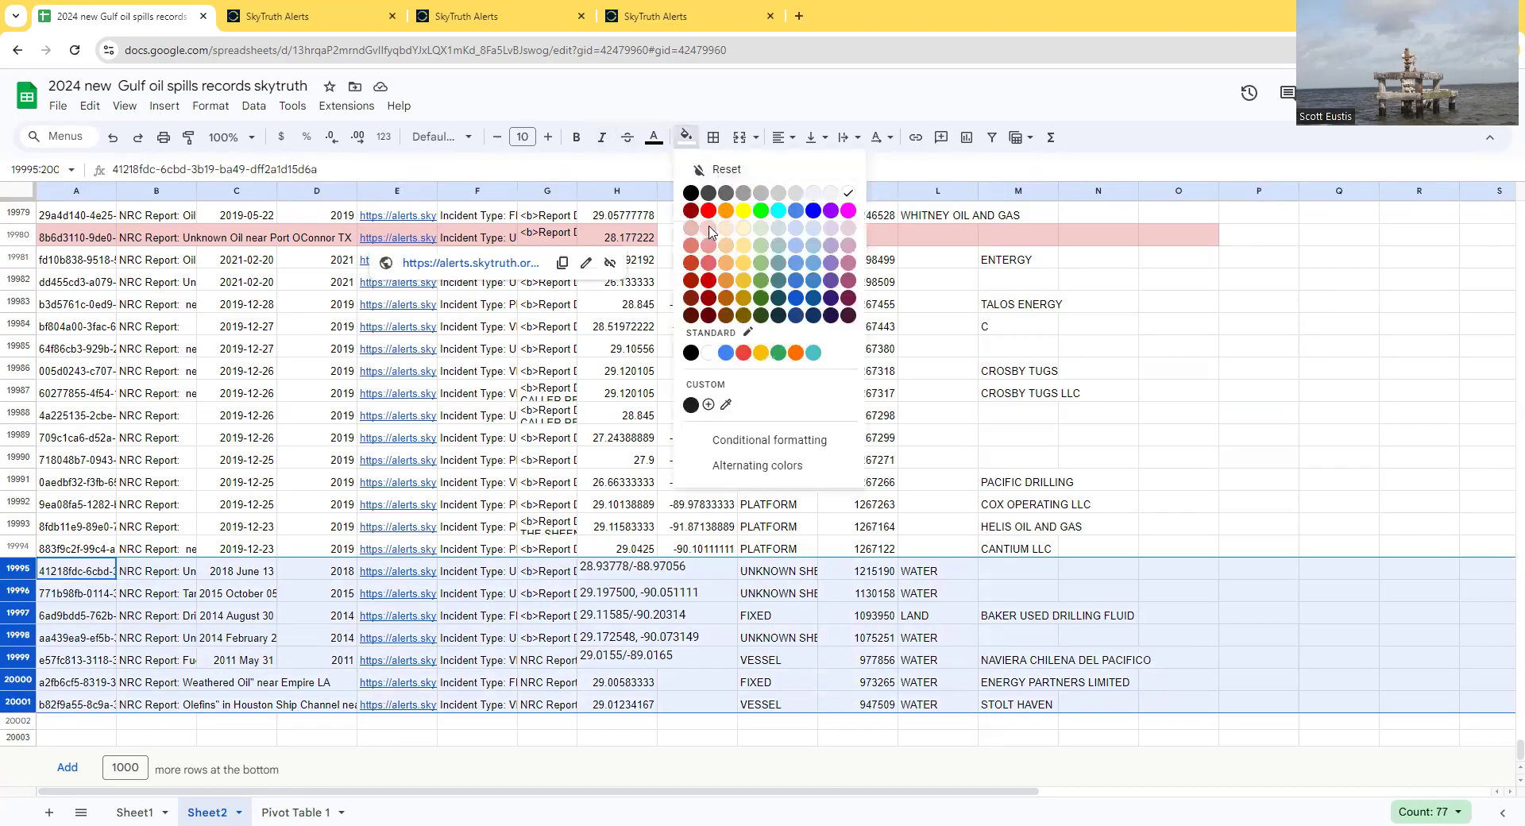
left_click(709, 229)
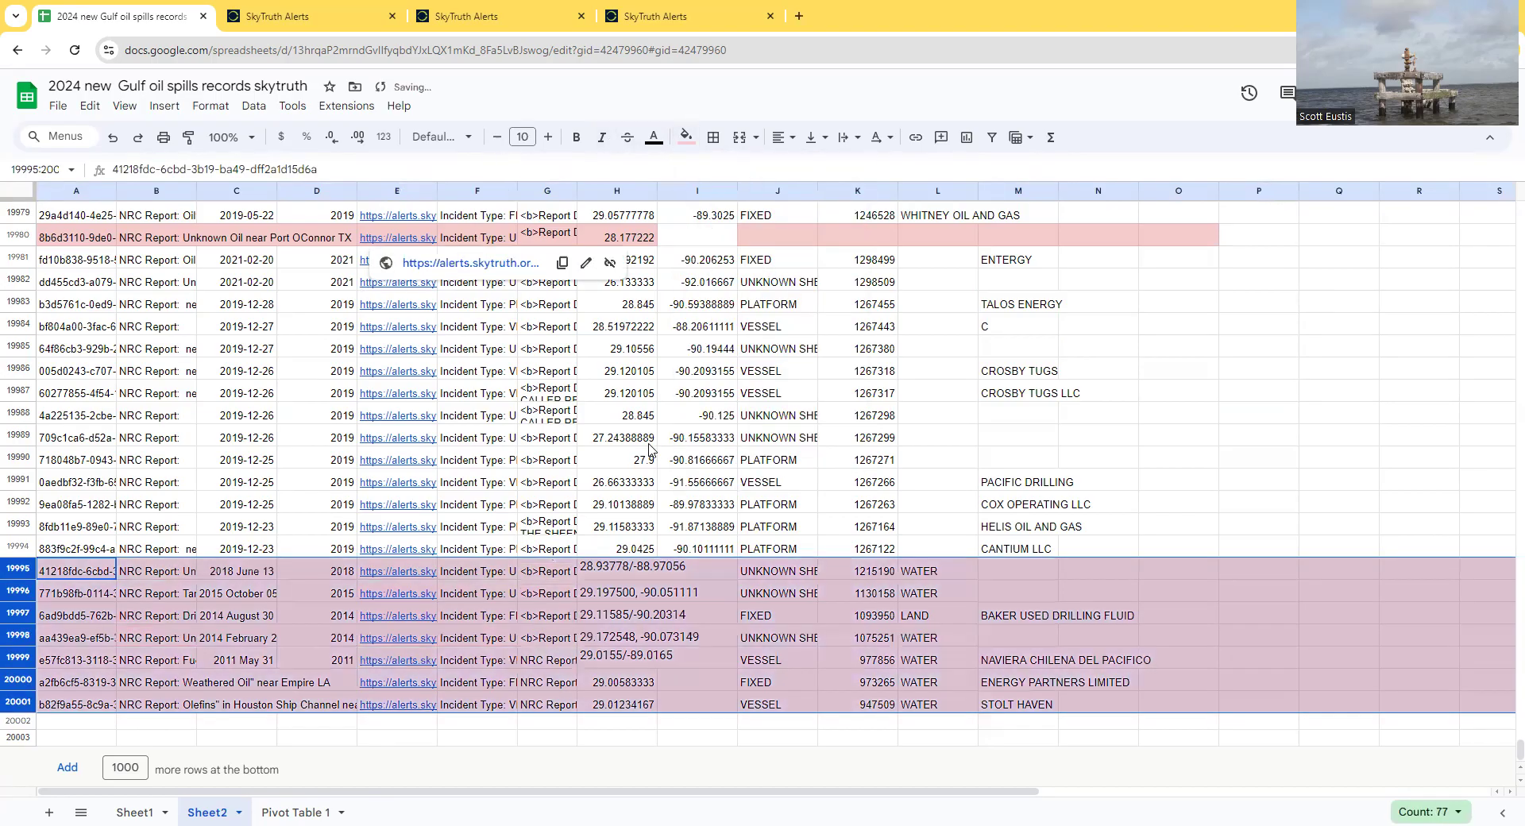
Step: Switch to the SkyTruth Alerts map and review the 100 most recent alerts down to the oldest date
left_click(136, 812)
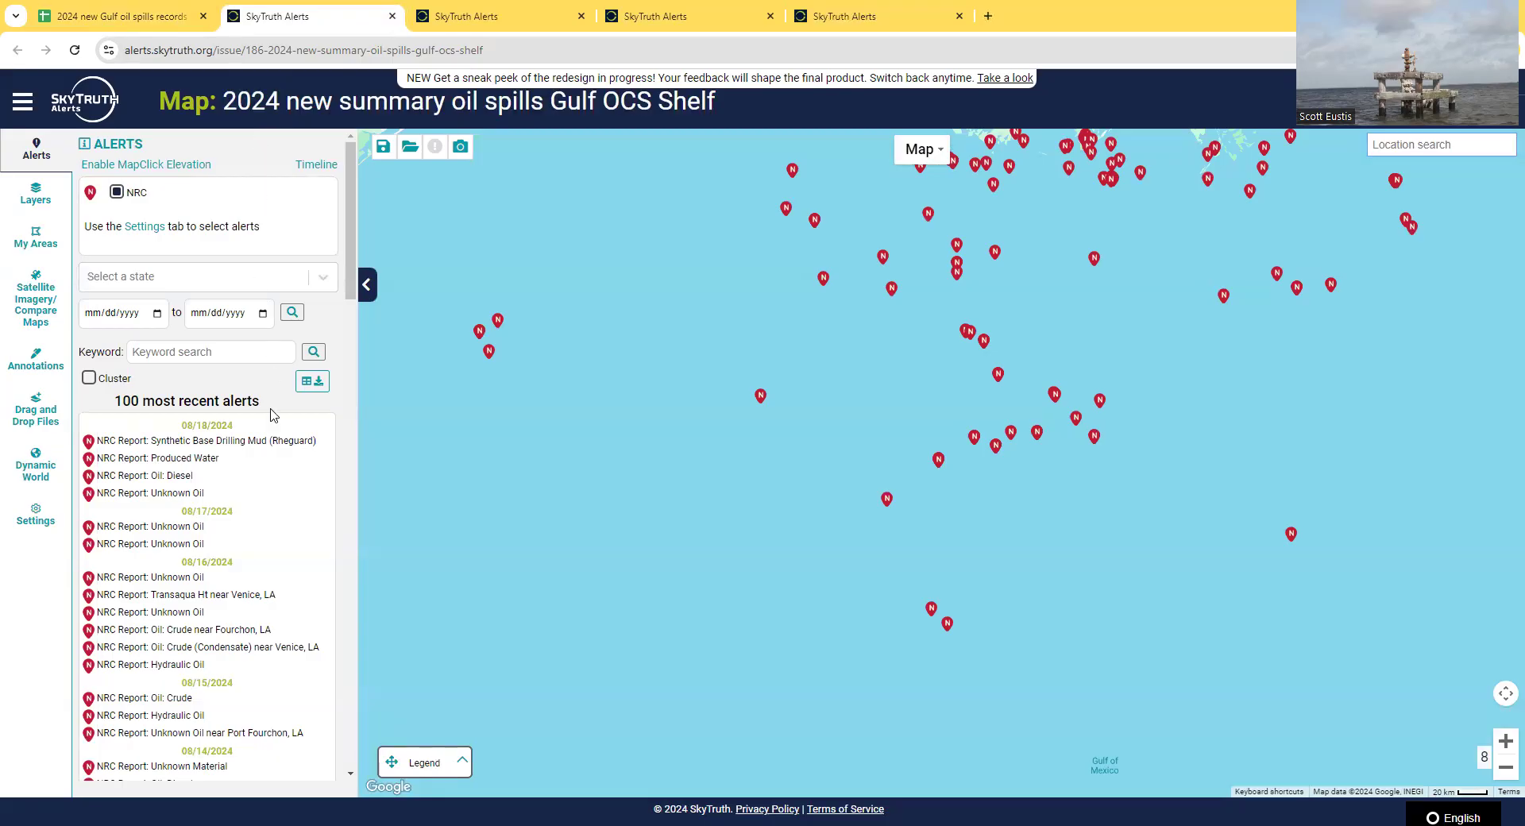
scroll(273, 415, "down", 20)
scroll(270, 416, "down", 5)
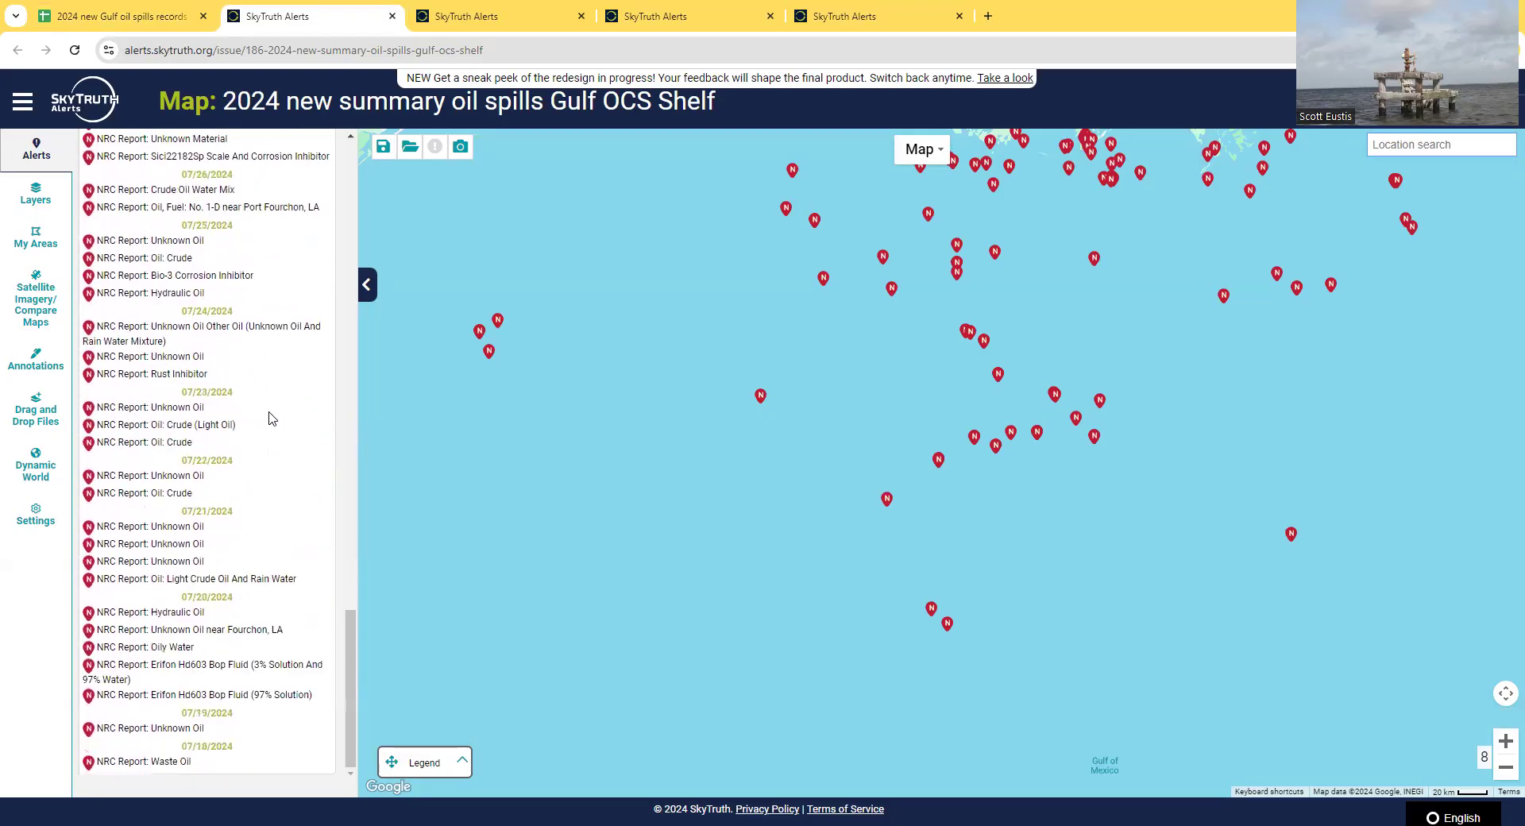
left_click_drag(230, 747, 180, 748)
left_click_drag(351, 726, 436, 238)
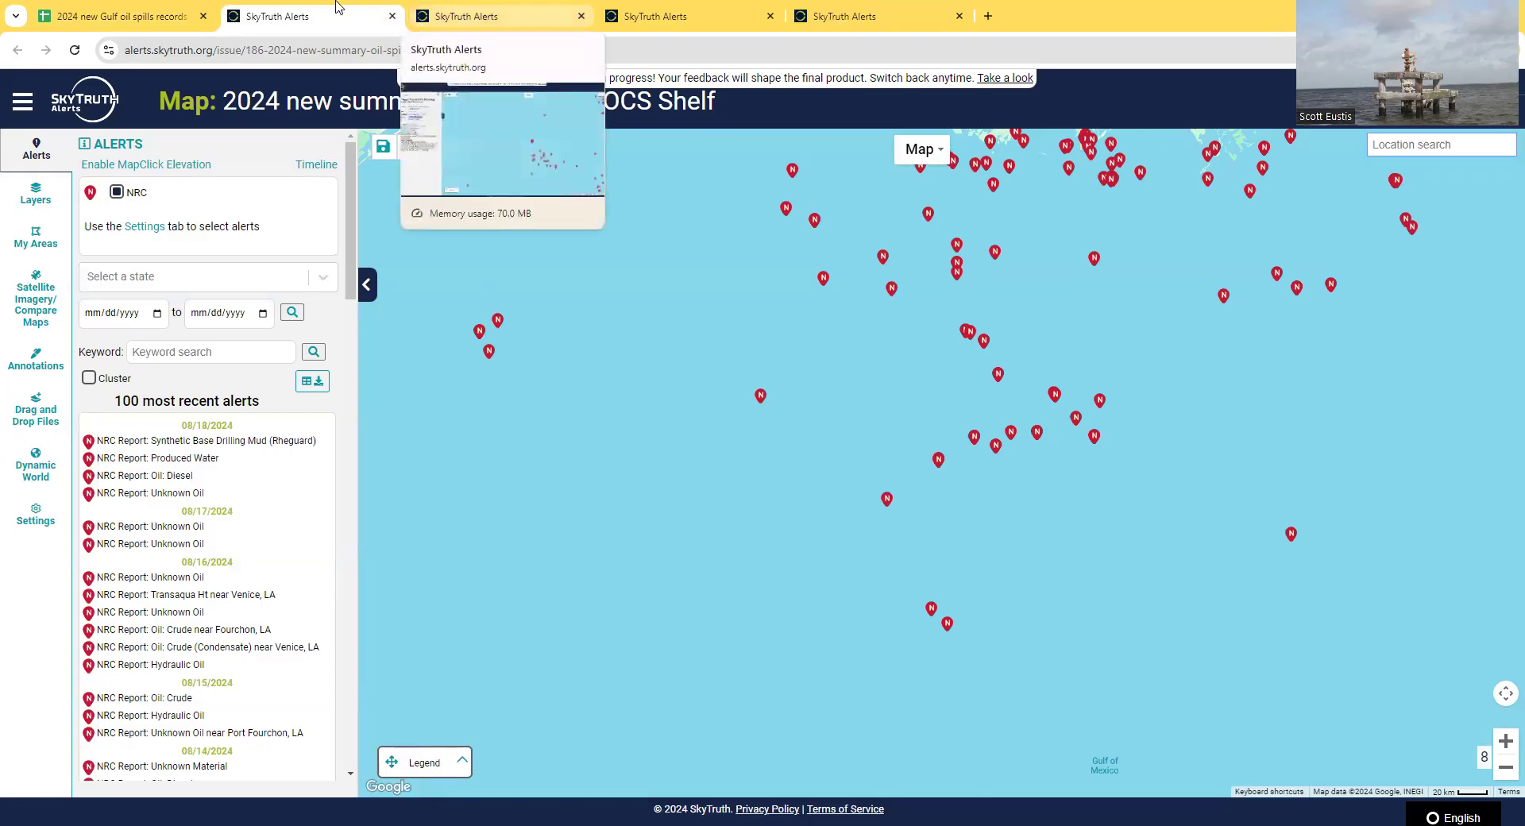
Step: Return to the Gulf oil spills spreadsheet and enter "100 oil spills this month" in cell A4 of Sheet1
left_click(149, 17)
left_click(94, 262)
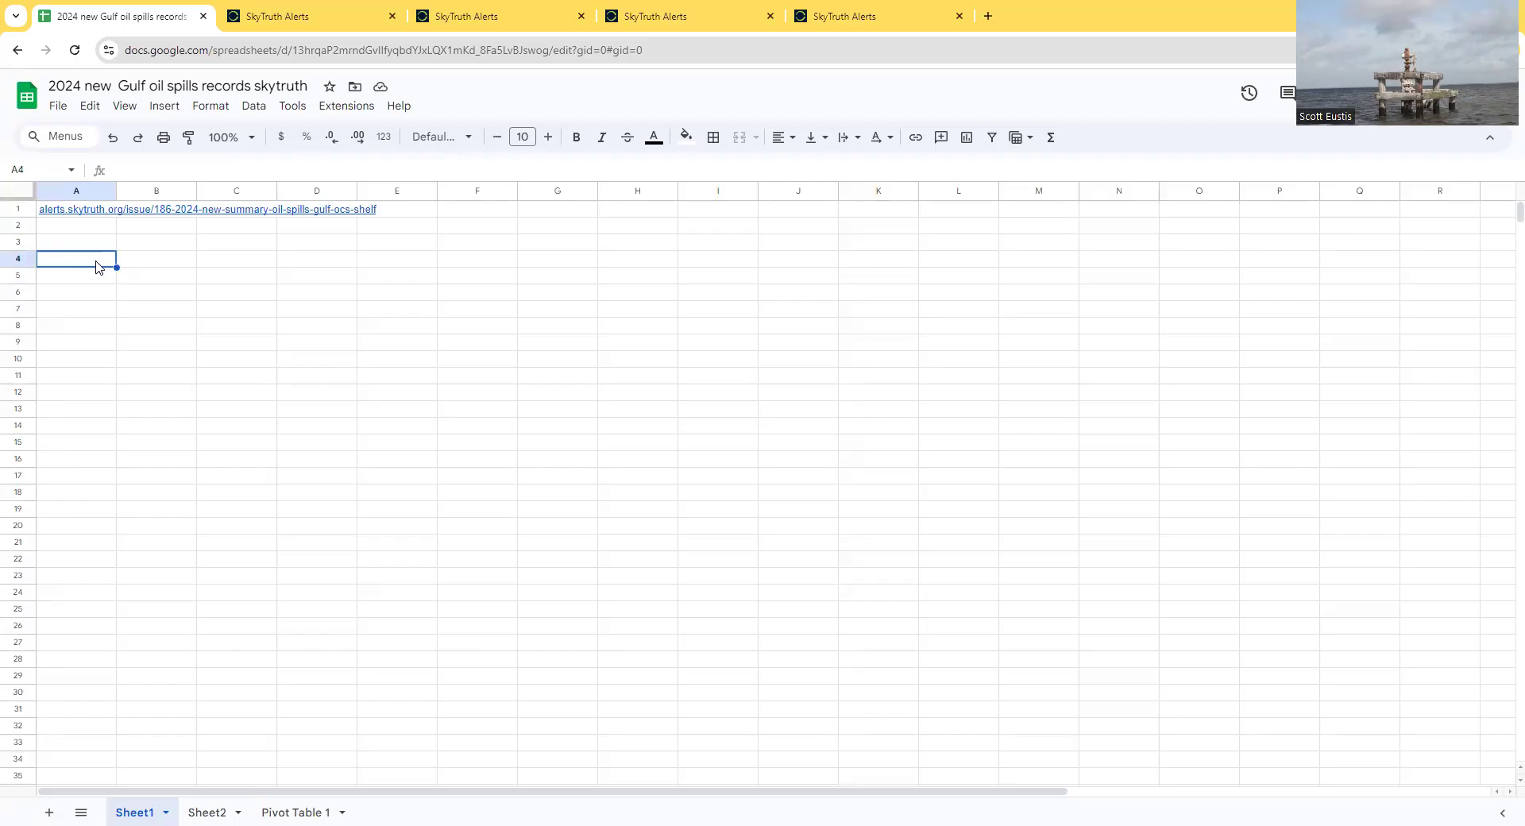
type("100 oil spills this month")
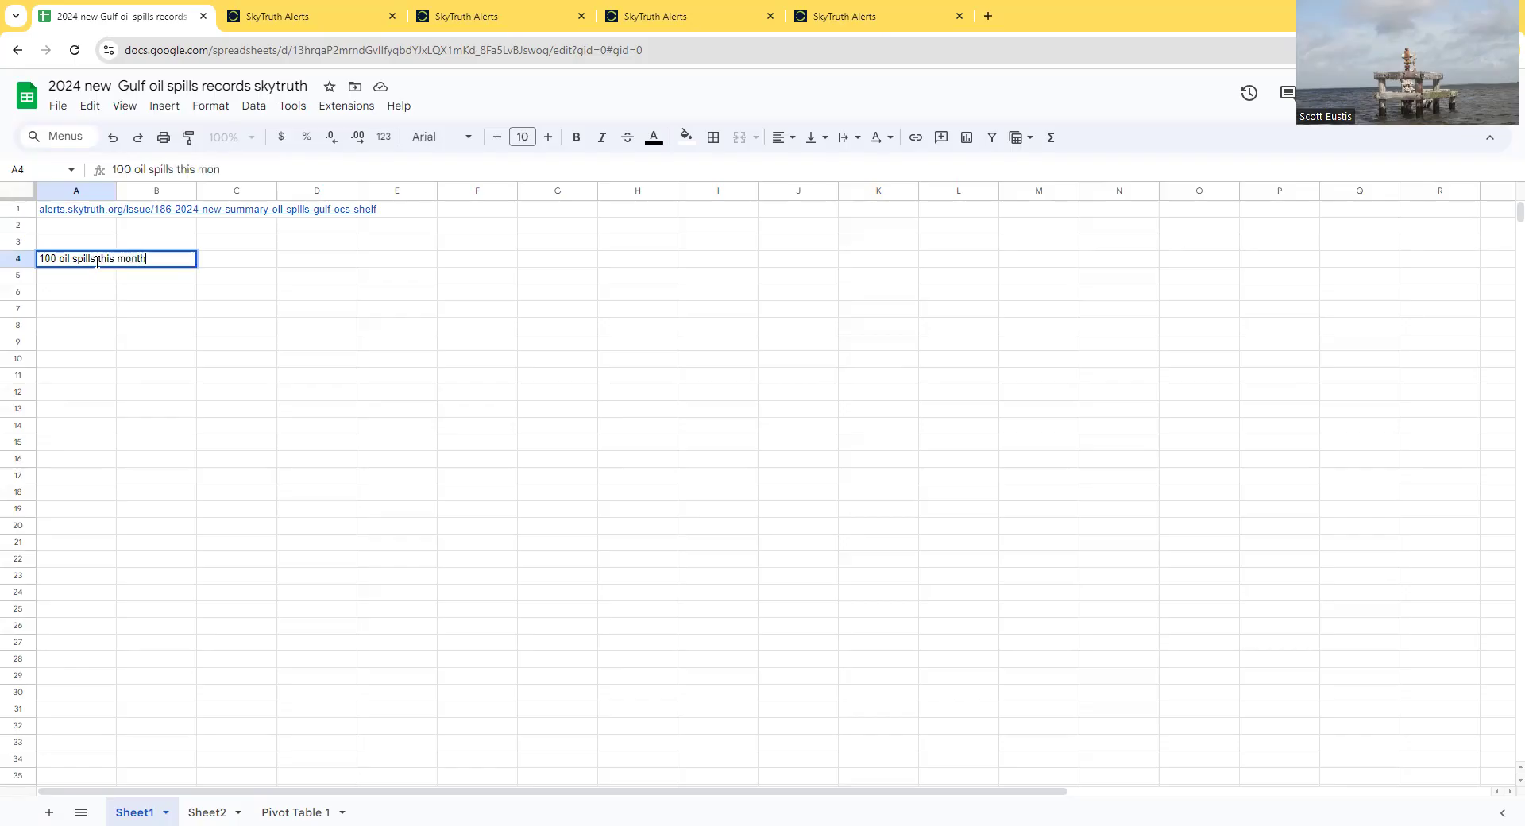
key("Return")
Step: Reword the note in cell A4 to read "100 NRC alerts this month"
left_click(70, 263)
left_click_drag(136, 175, 172, 179)
type("NRC")
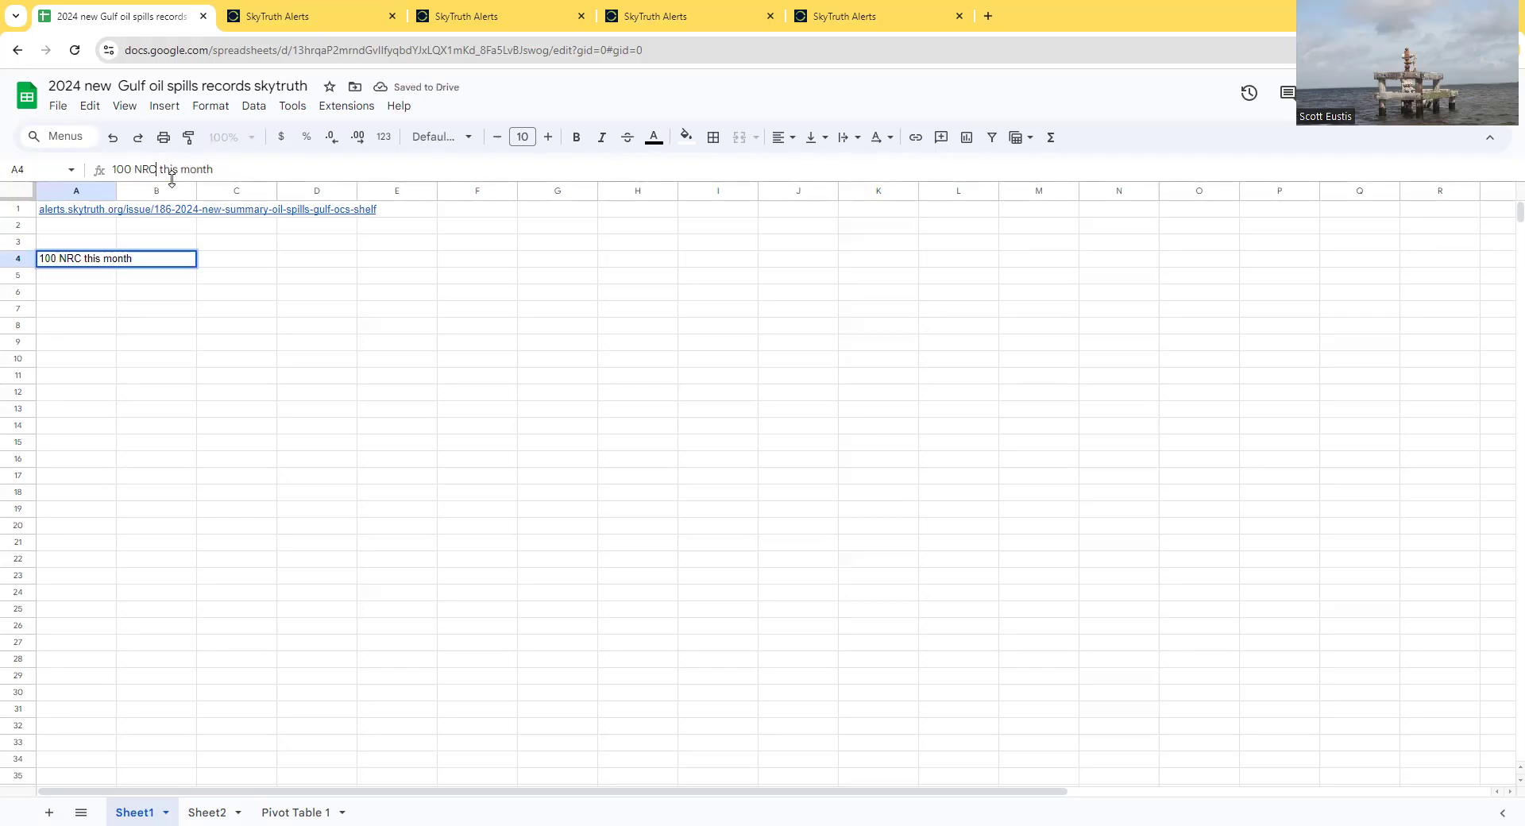
key("BackSpace")
type("ale")
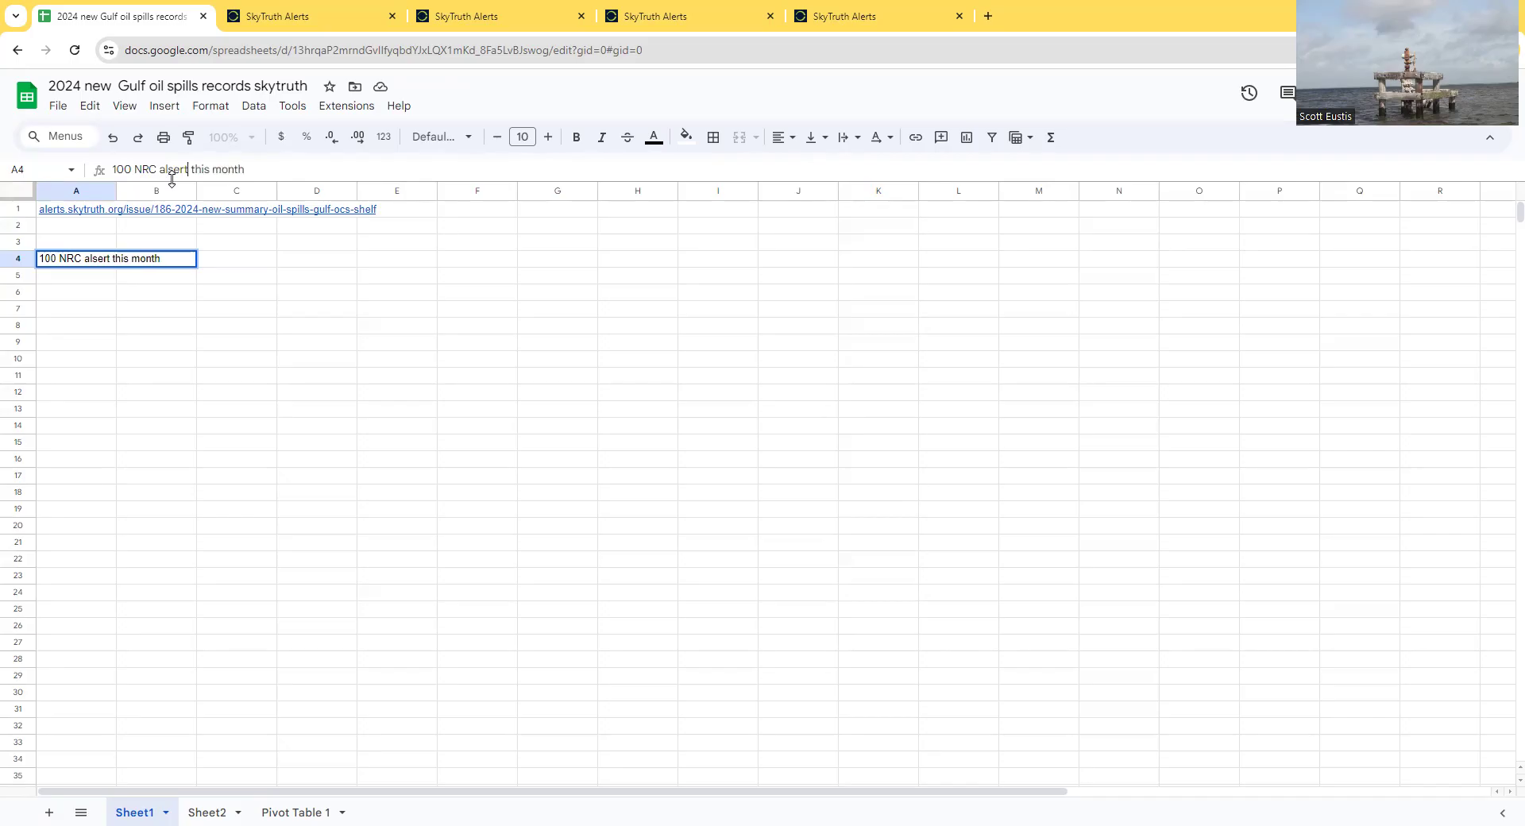
type("rts")
key("Return")
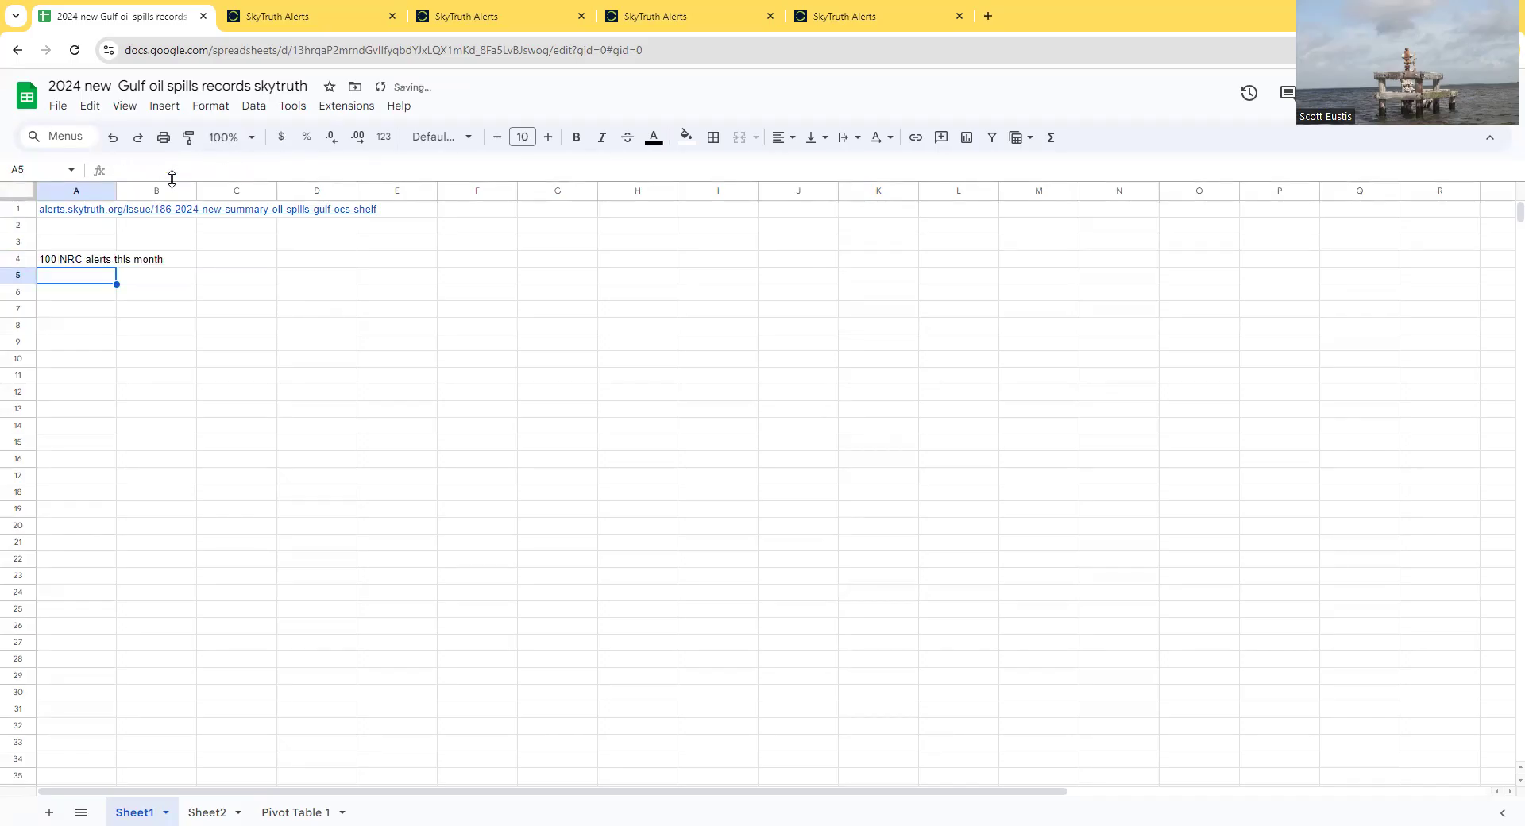
Step: Enter the date range "18 aug - 14 July" in cell A5 below the alerts note
type("18 u")
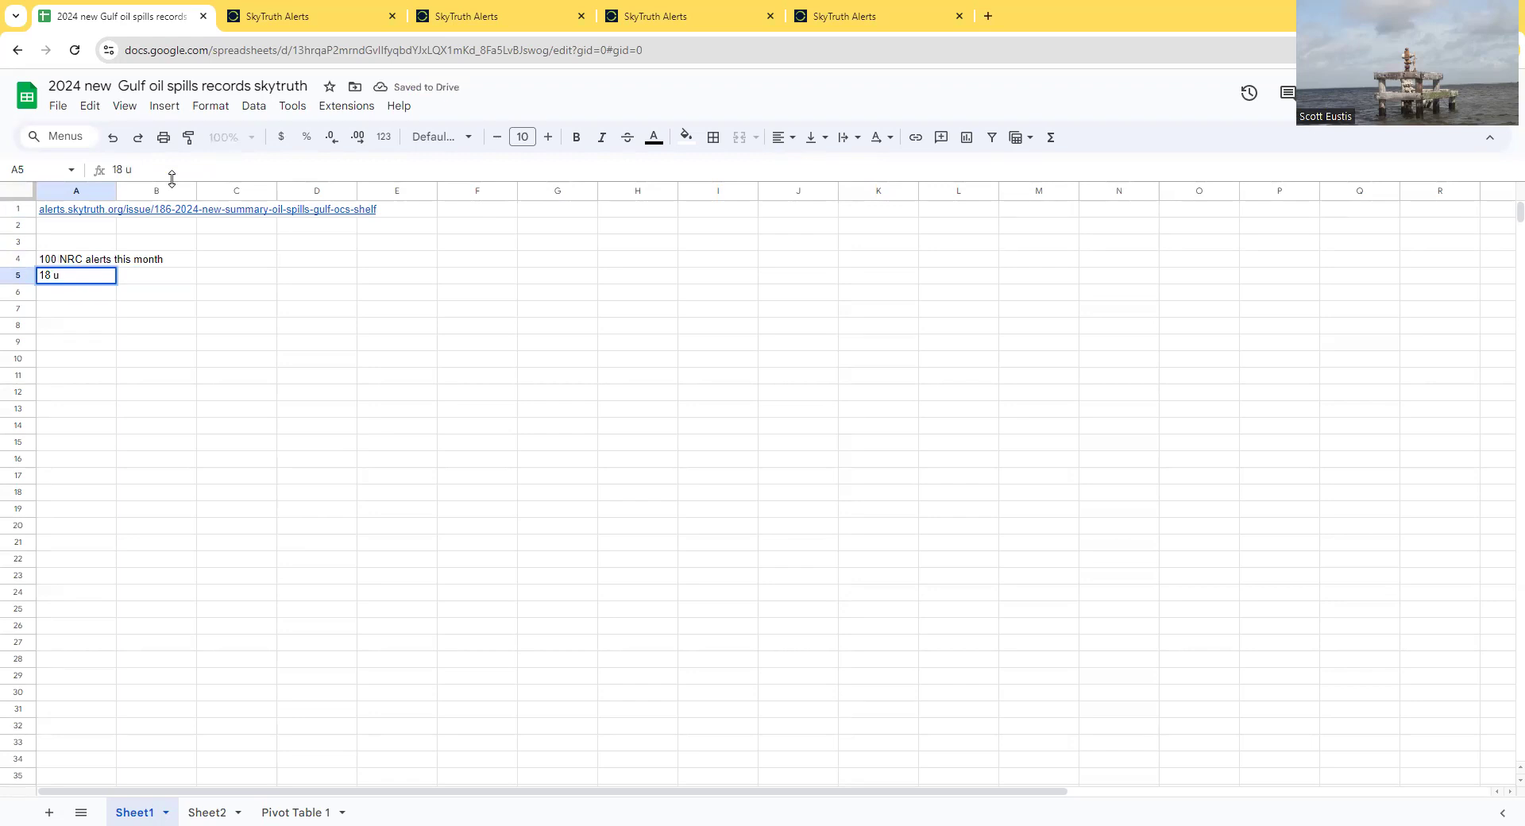
key("BackSpace")
type("aug - 14 July")
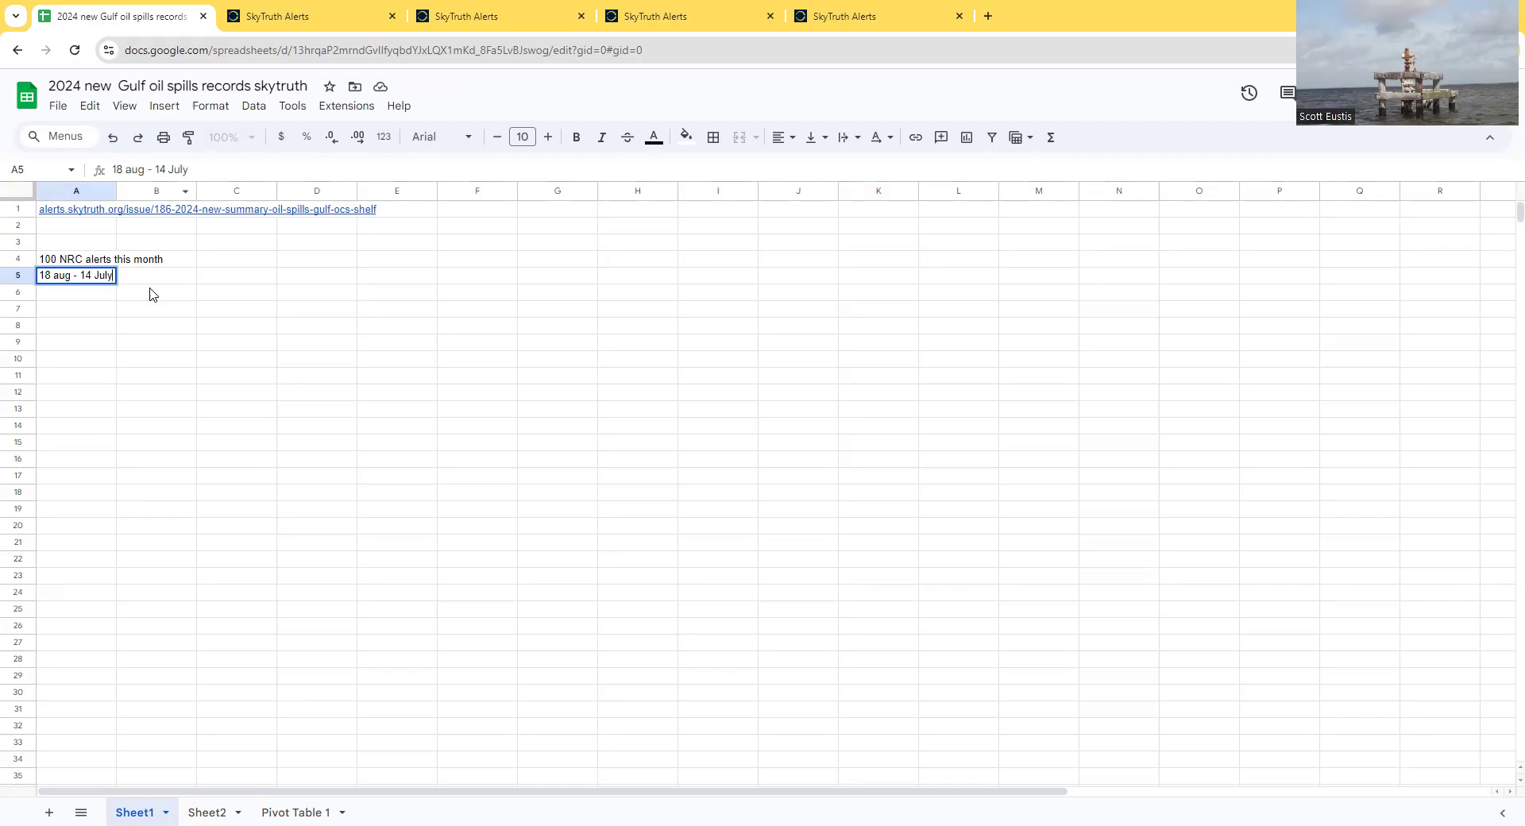
left_click(145, 280)
Step: Check the older alert dates in SkyTruth Alerts and correct the range in cell A5 to "18 aug - 18 July"
left_click(266, 23)
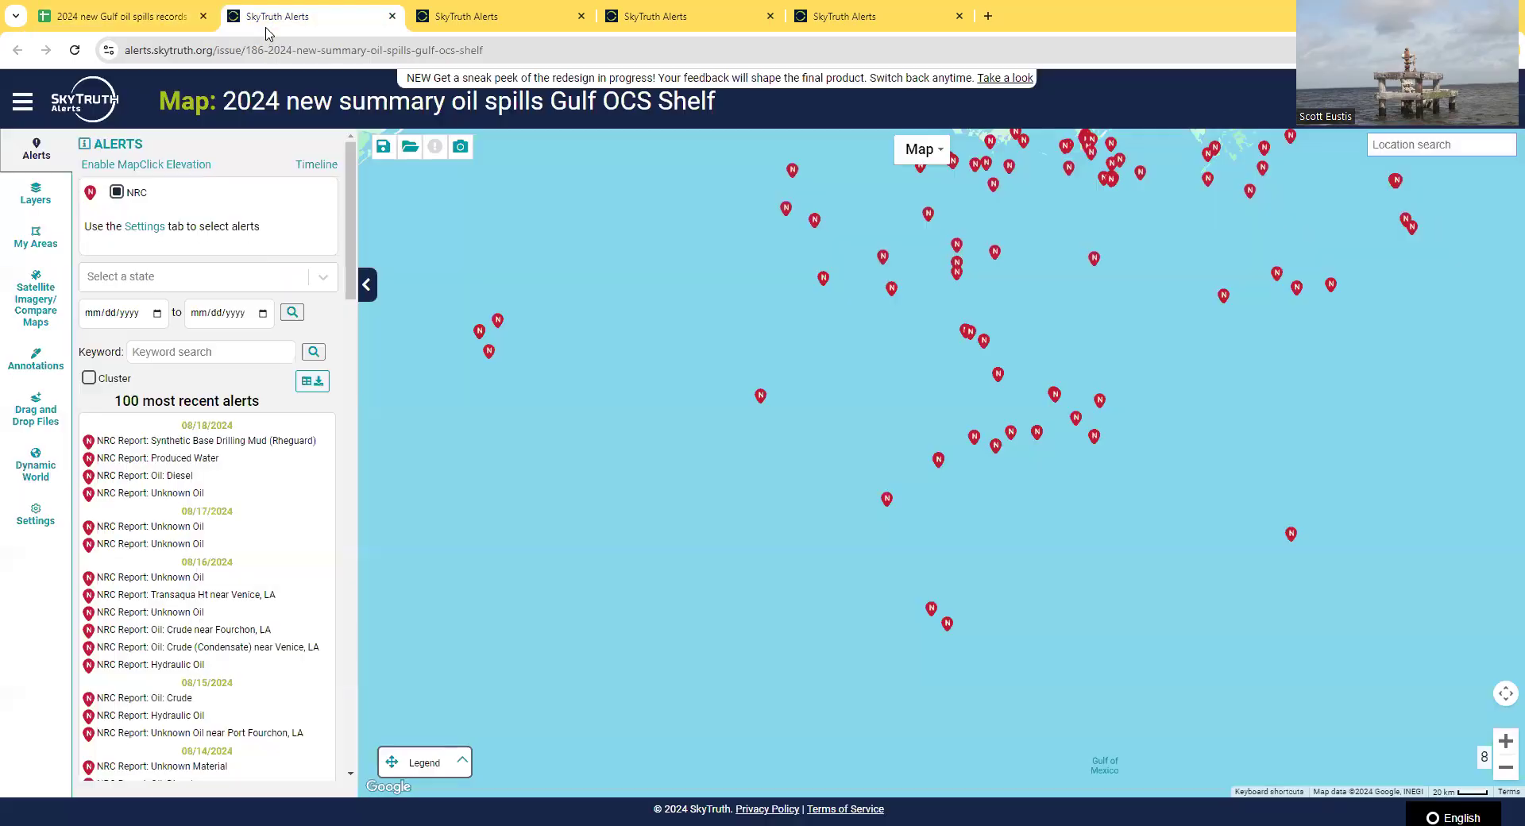
scroll(235, 618, "down", 10)
scroll(235, 618, "down", 10)
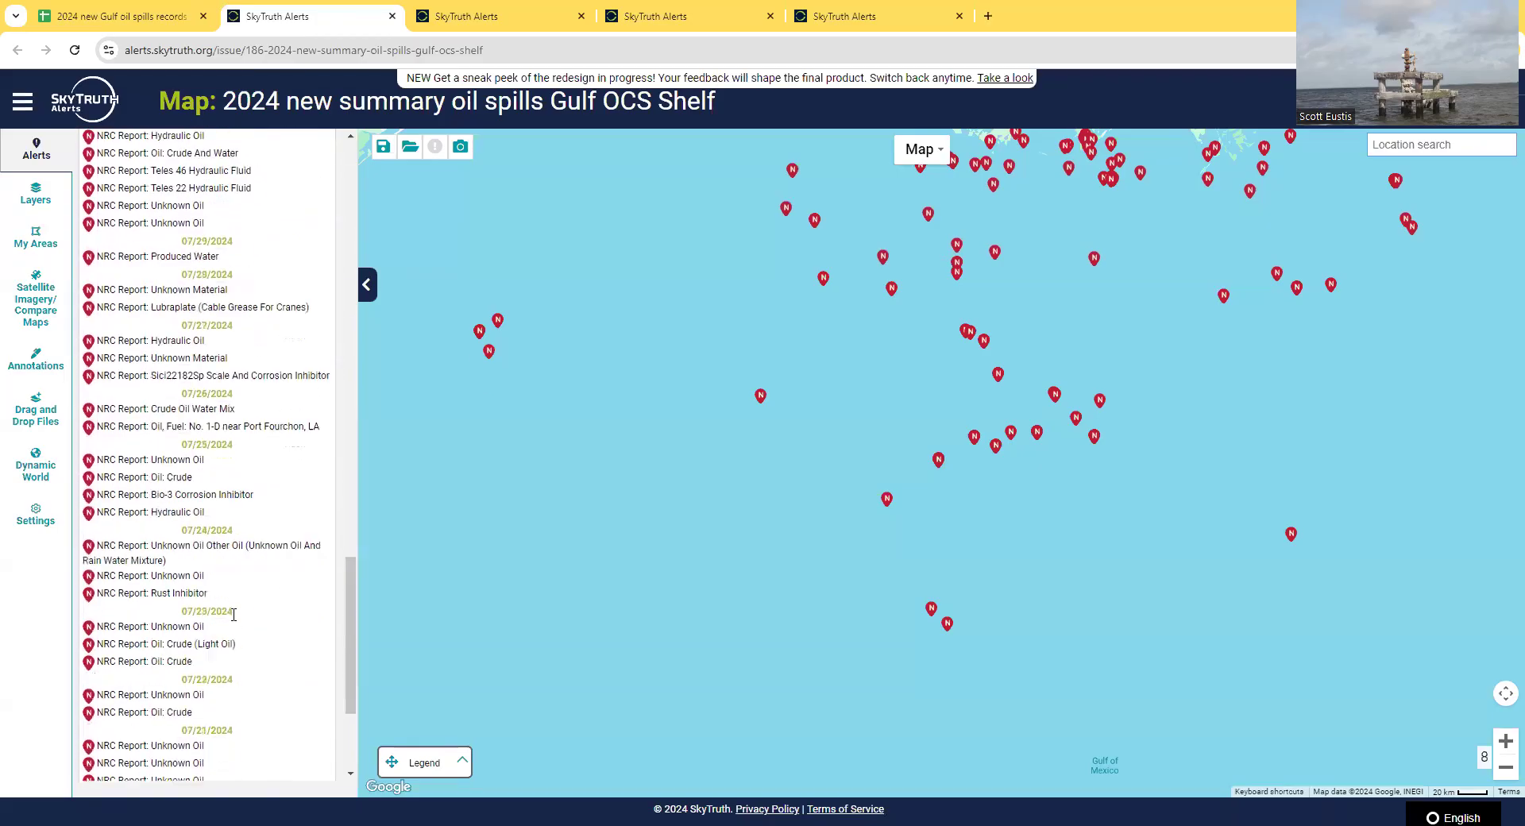
left_click(127, 16)
left_click(96, 278)
left_click(162, 169)
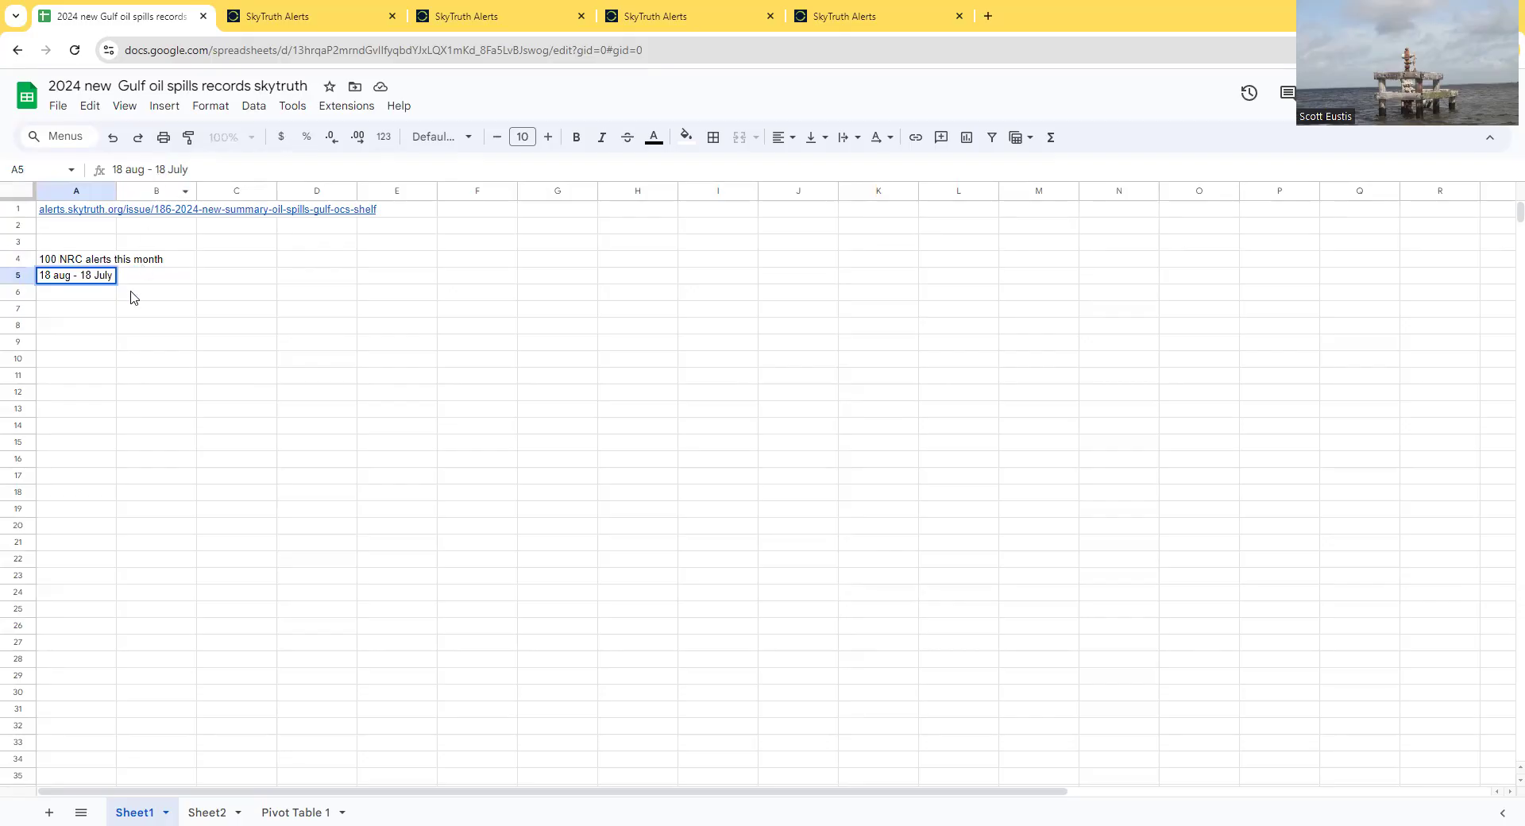
key("Return")
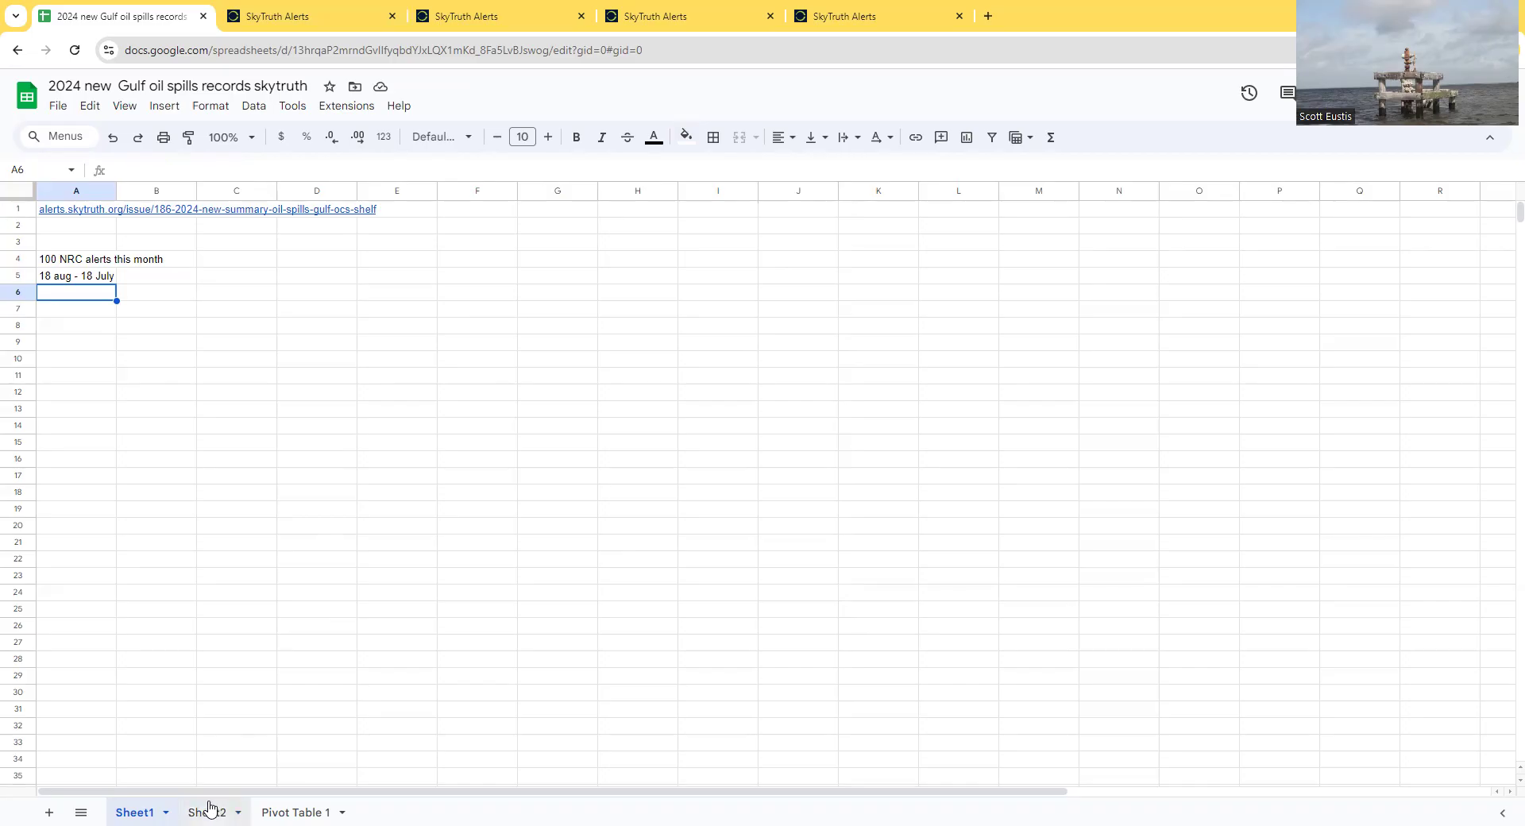
Step: Rename Sheet1 as "meta"
left_click(174, 809)
left_click(152, 616)
type("meta")
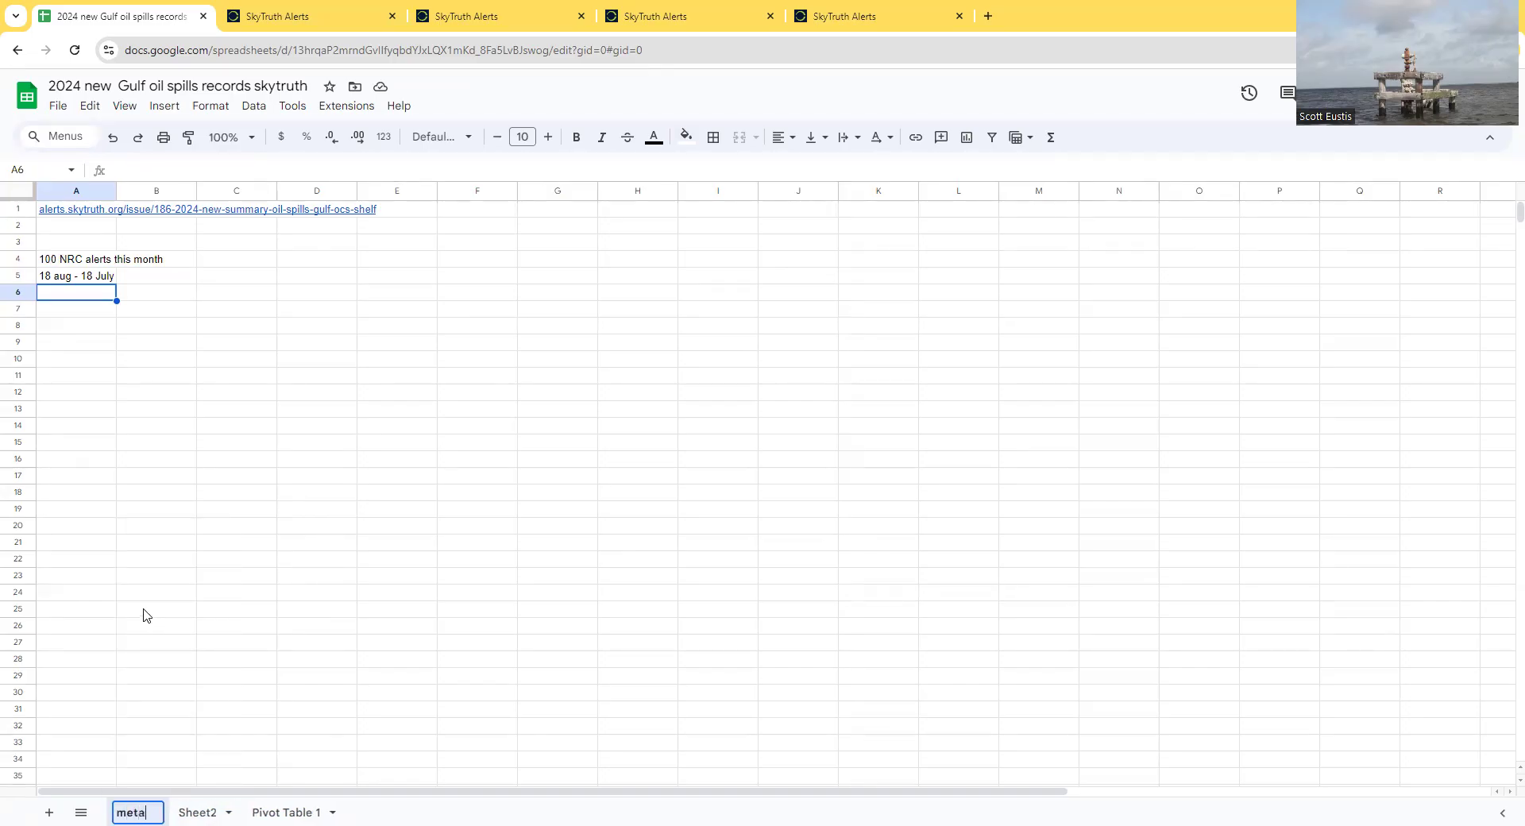
key("Return")
Step: Rename Sheet2 as "alerts data 20000"
left_click(197, 810)
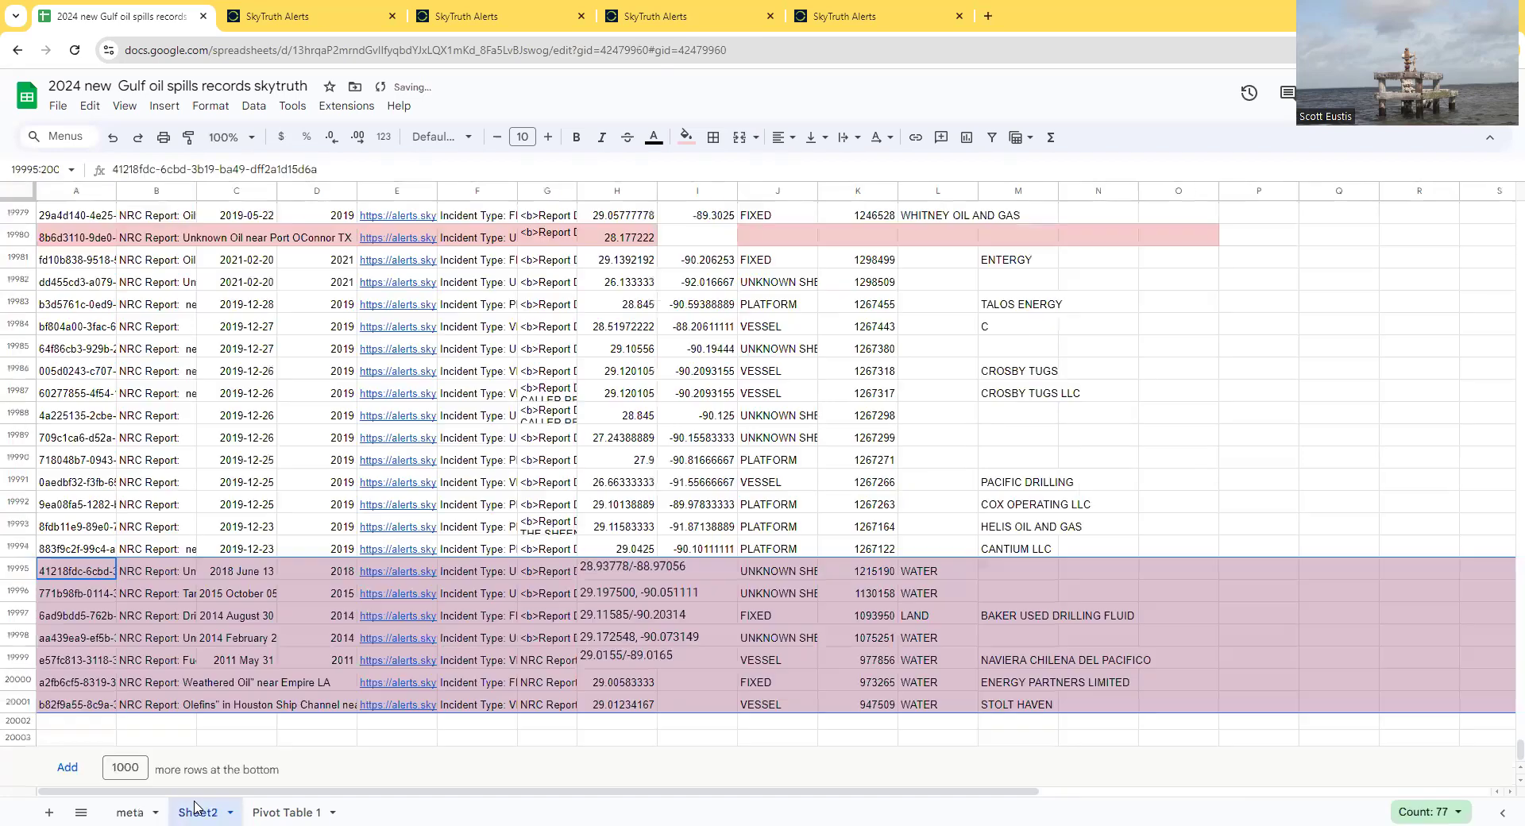
left_click(223, 809)
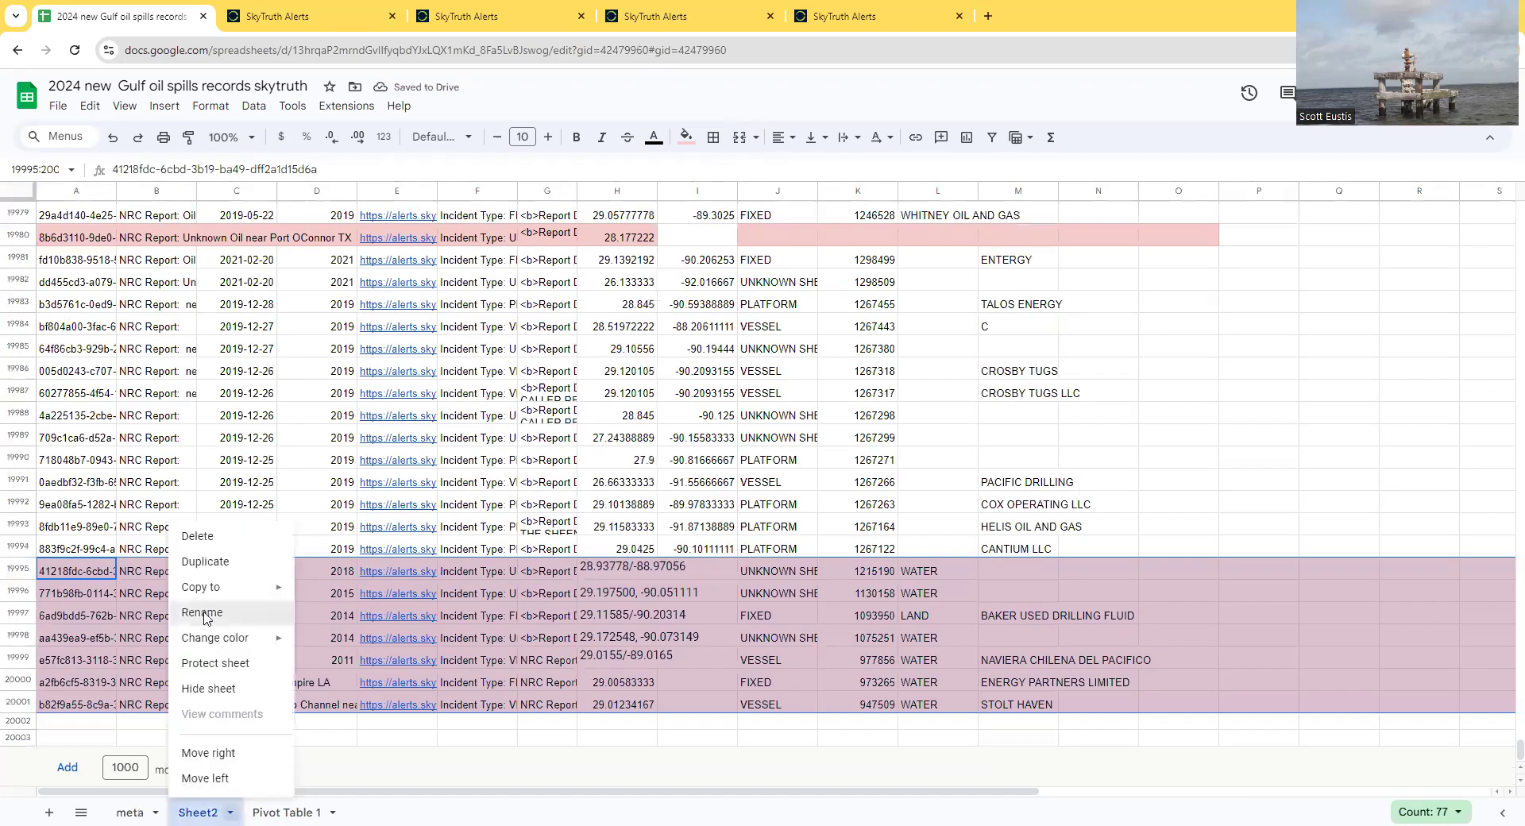
left_click(205, 617)
type("alerts data")
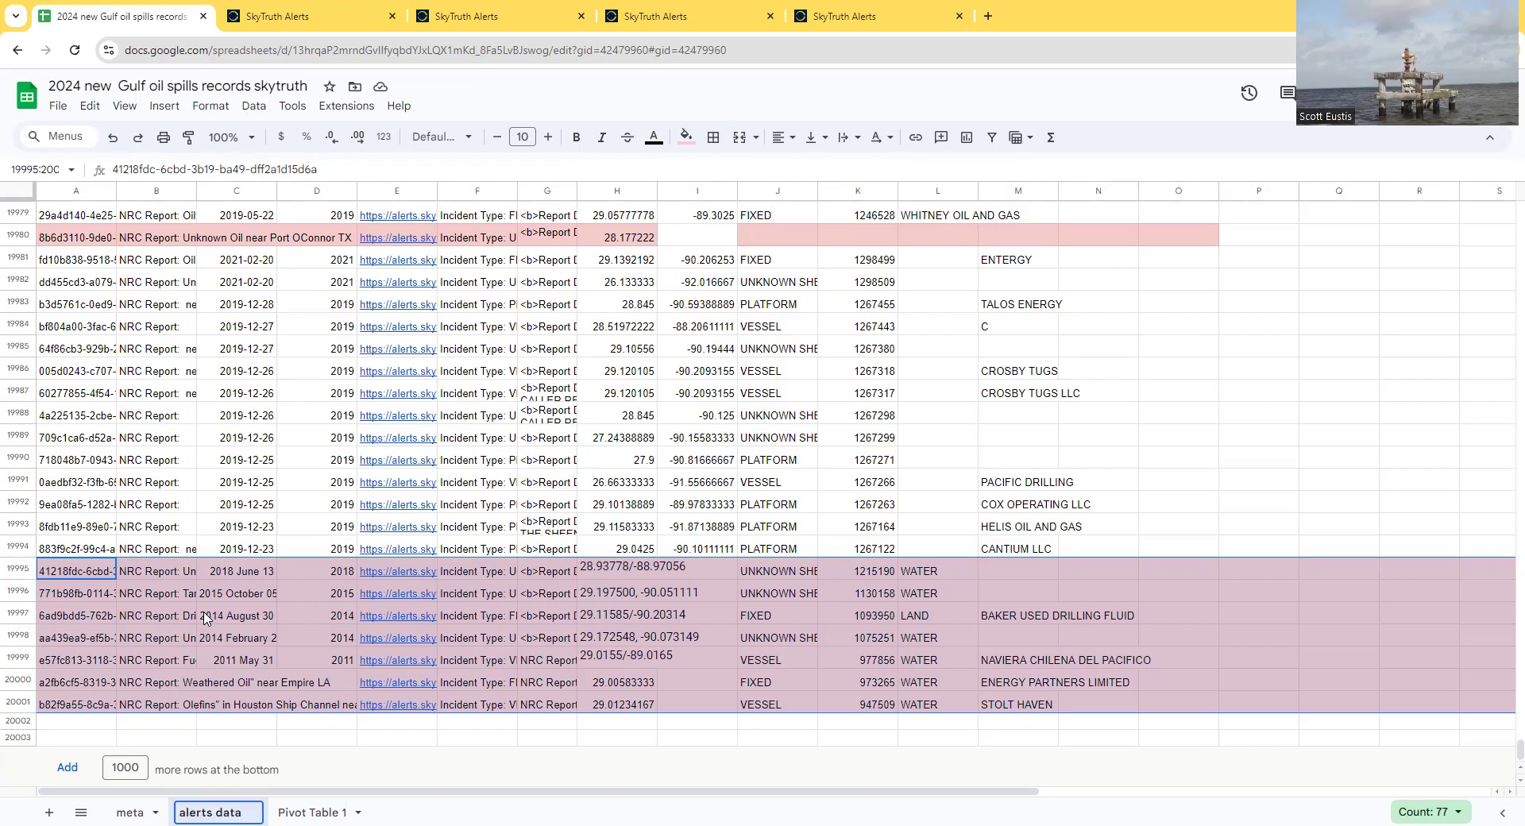
type(" 20000")
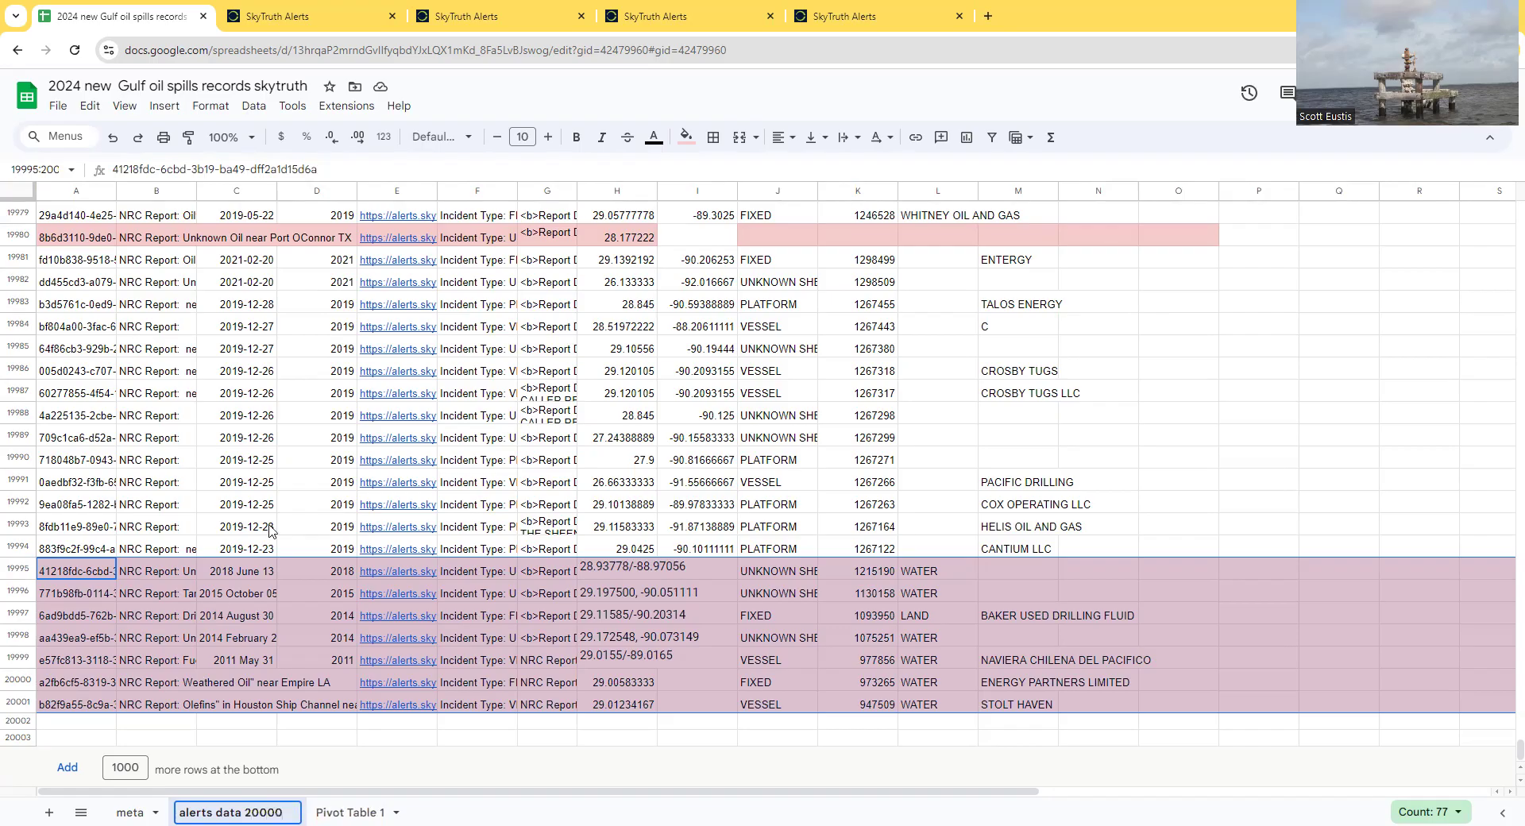
left_click(127, 419)
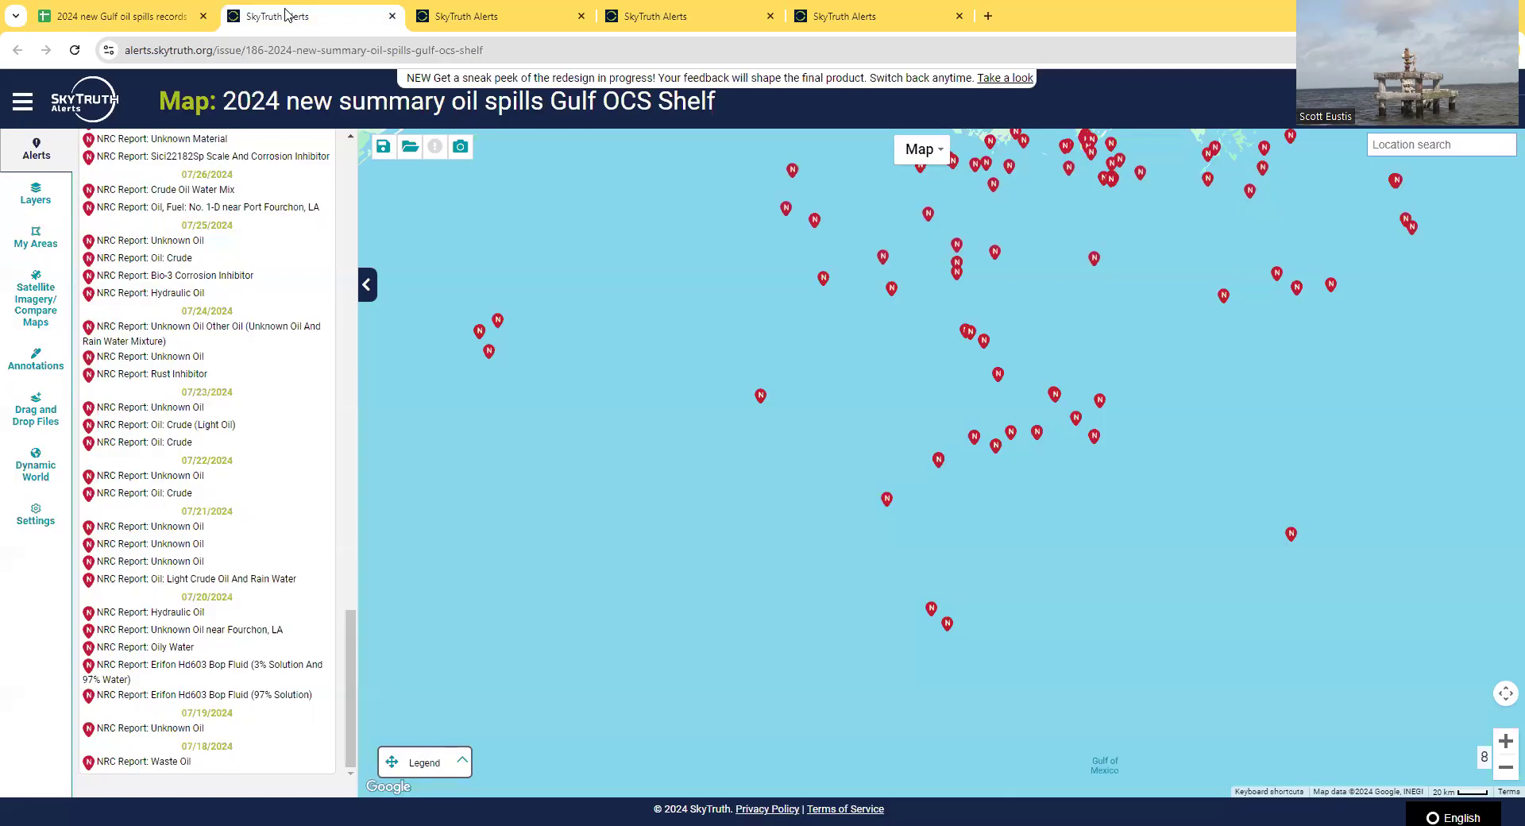
Step: In SkyTruth Alerts, open the downloadable alert table and set it to show the top 20,000 alerts
left_click(286, 14)
scroll(319, 339, "up", 1)
scroll(319, 340, "up", 20)
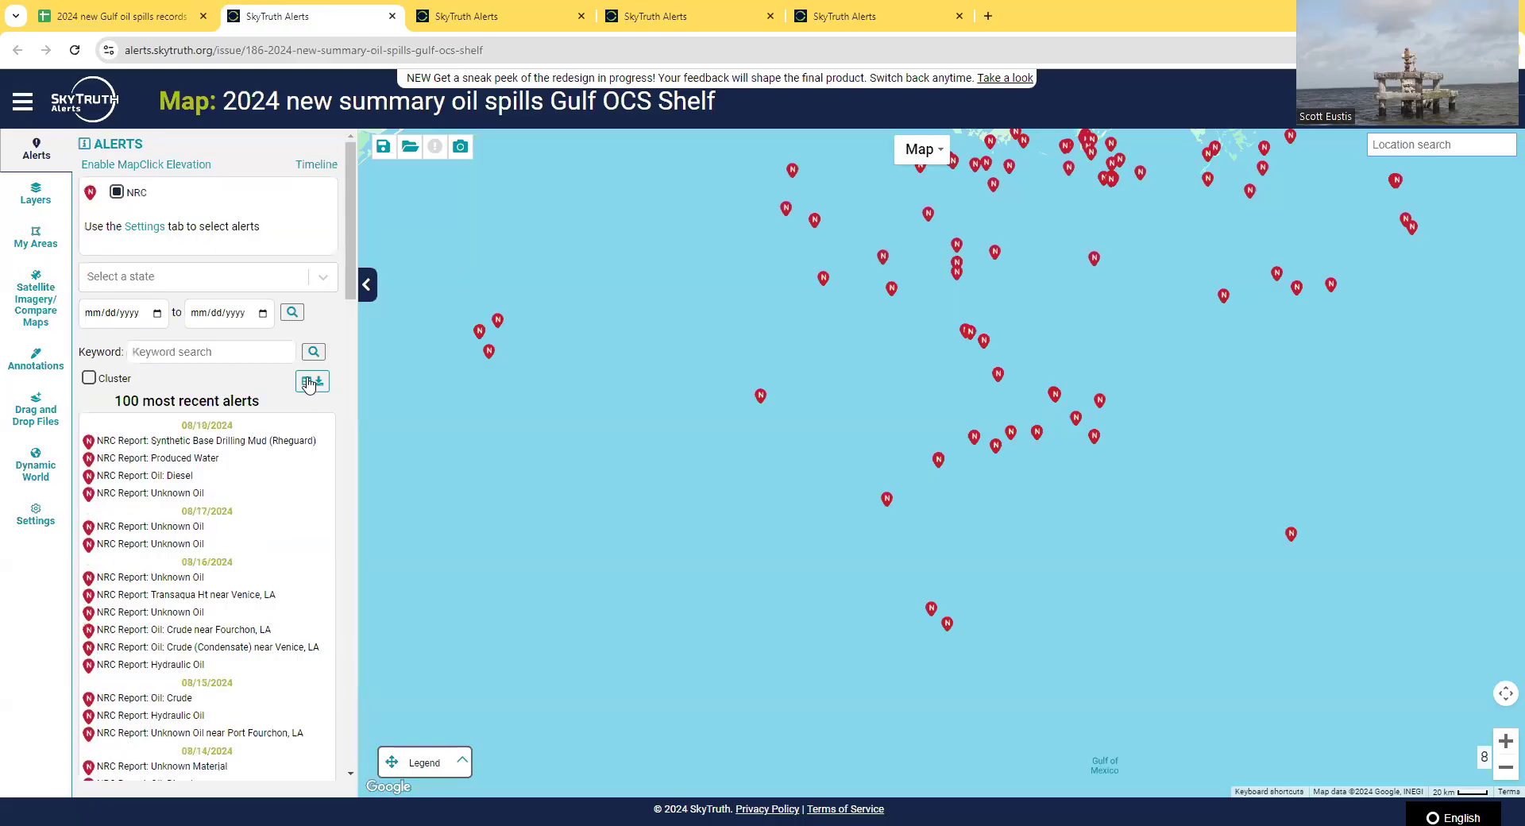
left_click(309, 381)
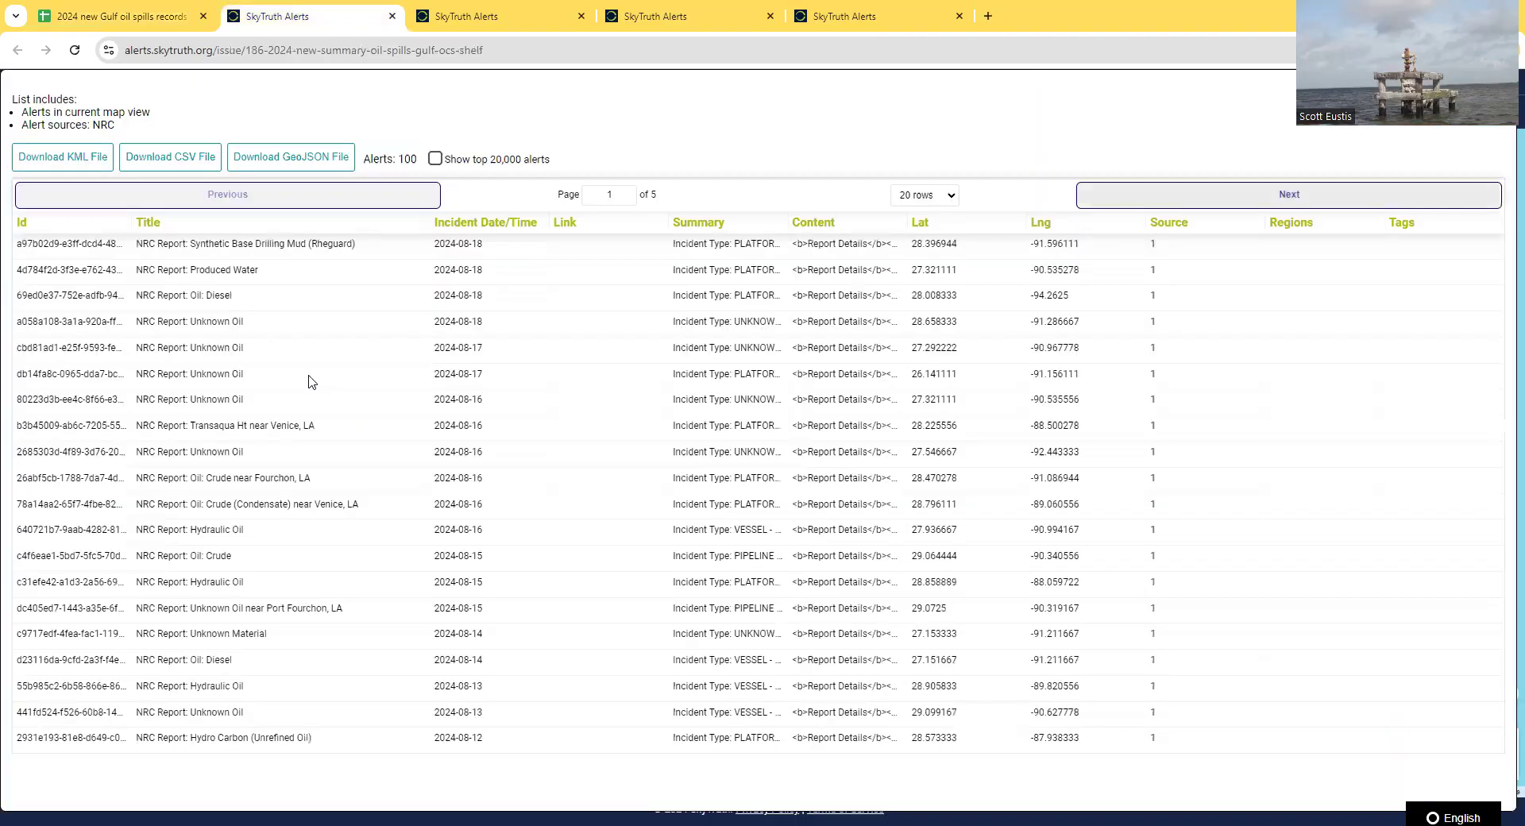
left_click_drag(379, 159, 436, 168)
left_click(435, 160)
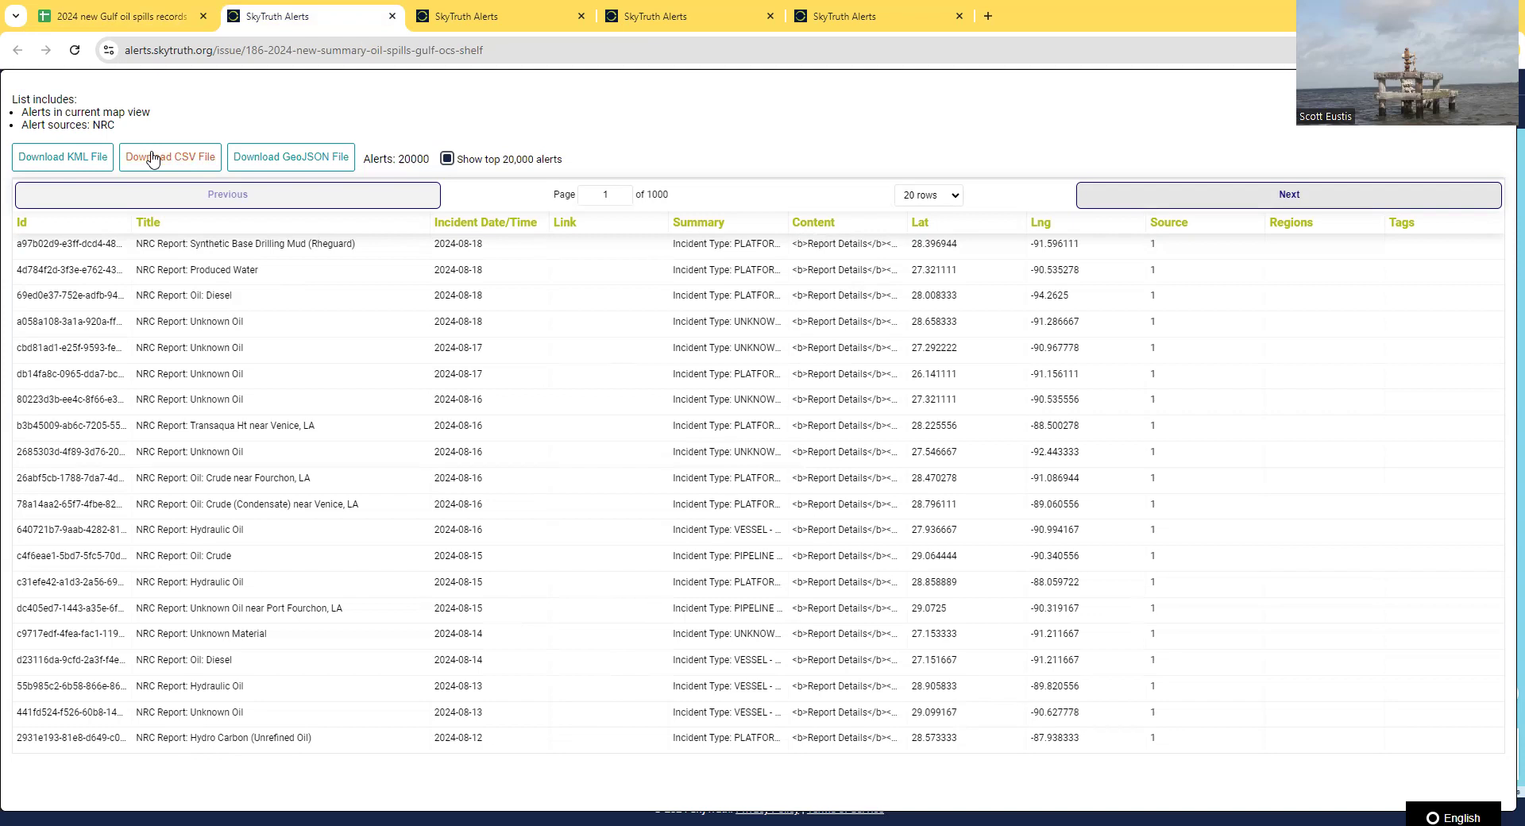
Step: Return to the alerts data sheet in the spreadsheet and widen the Summary column to reveal more of the incident text
left_click(143, 17)
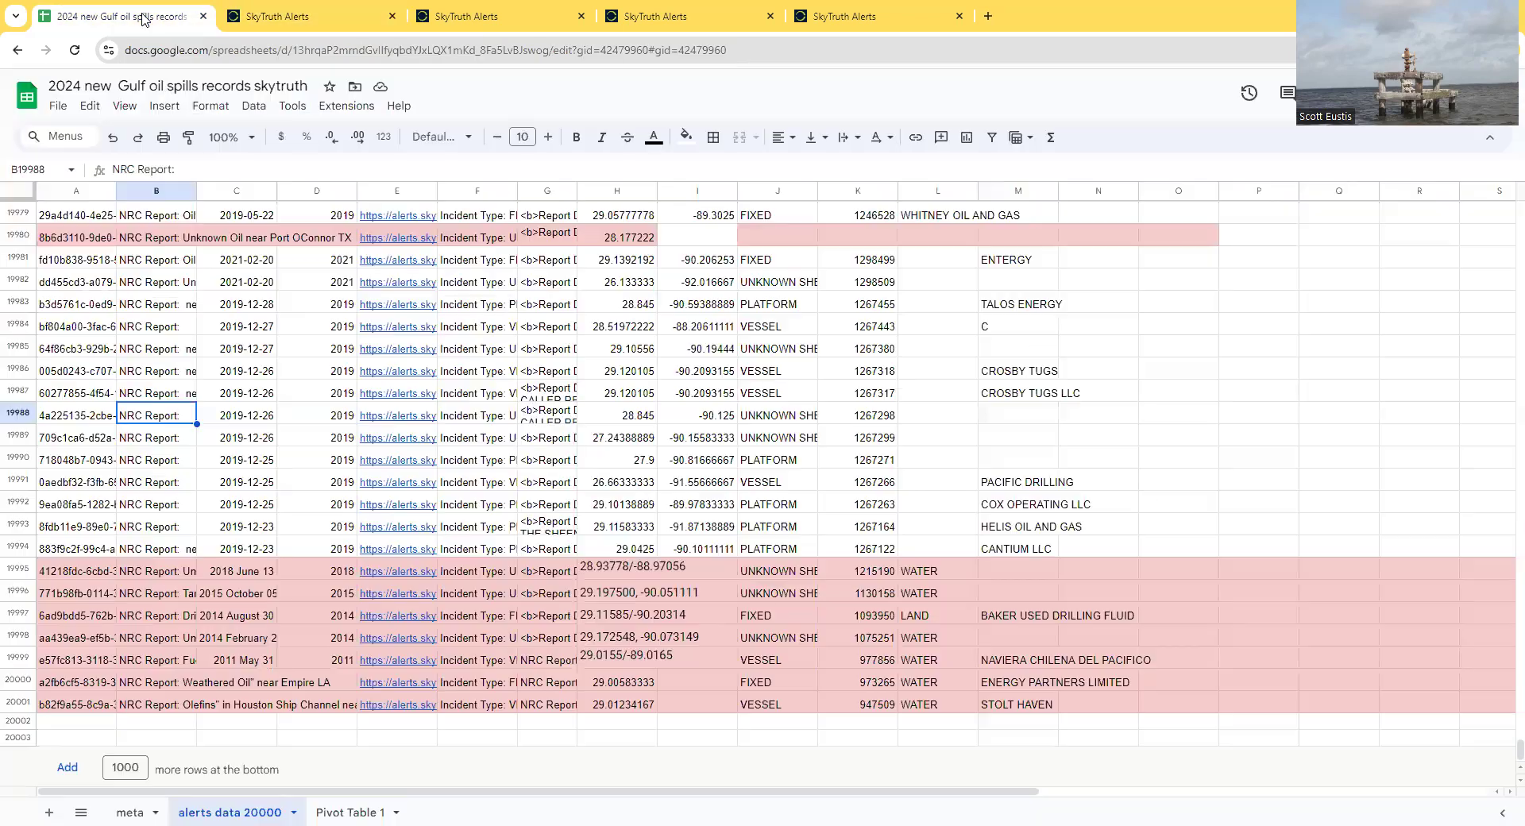
left_click_drag(1060, 259, 1090, 262)
scroll(1090, 350, "up", 8)
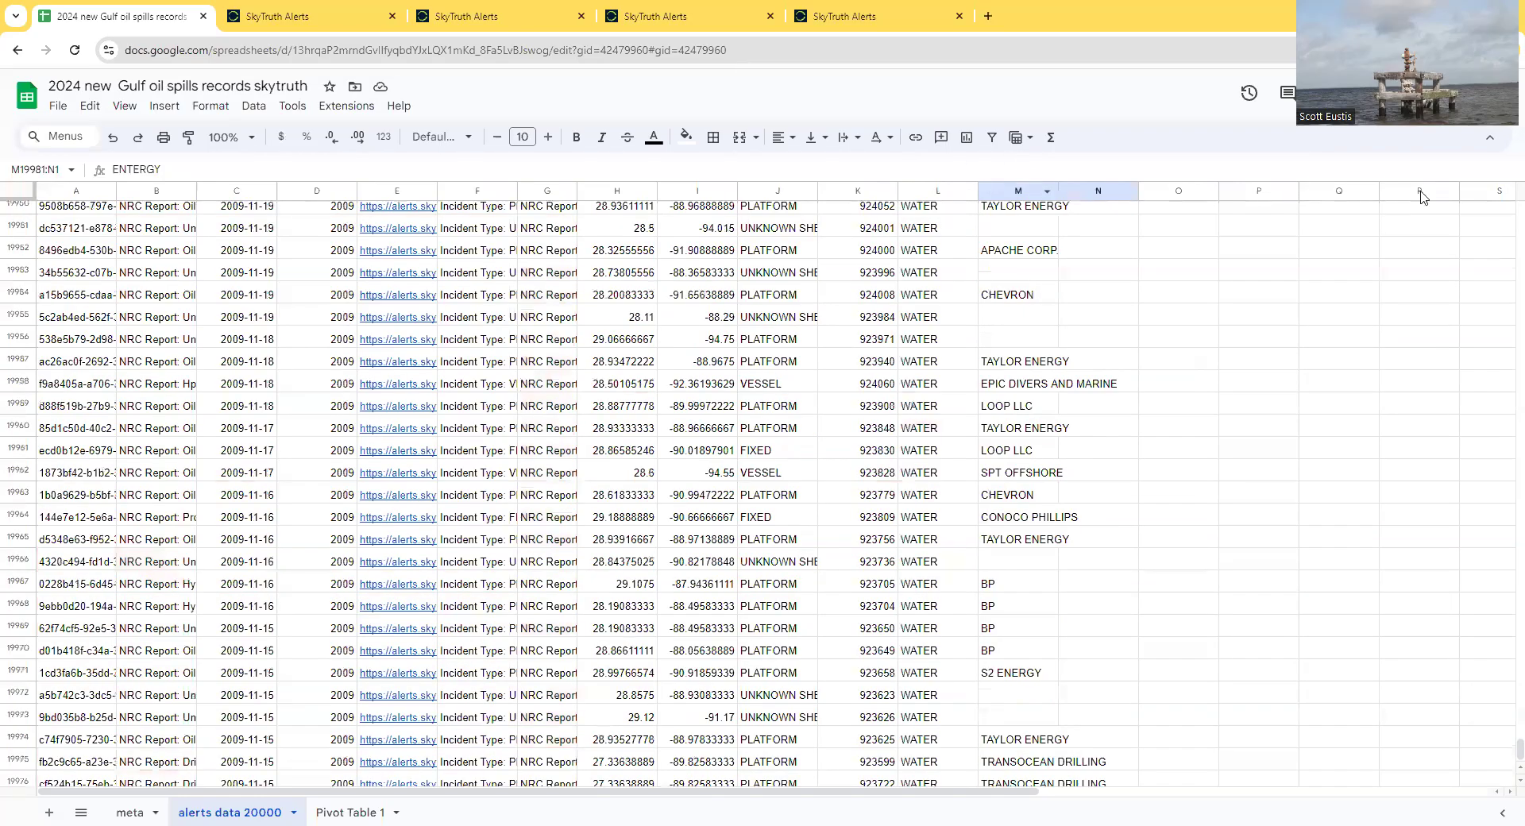
scroll(482, 386, "up", 20)
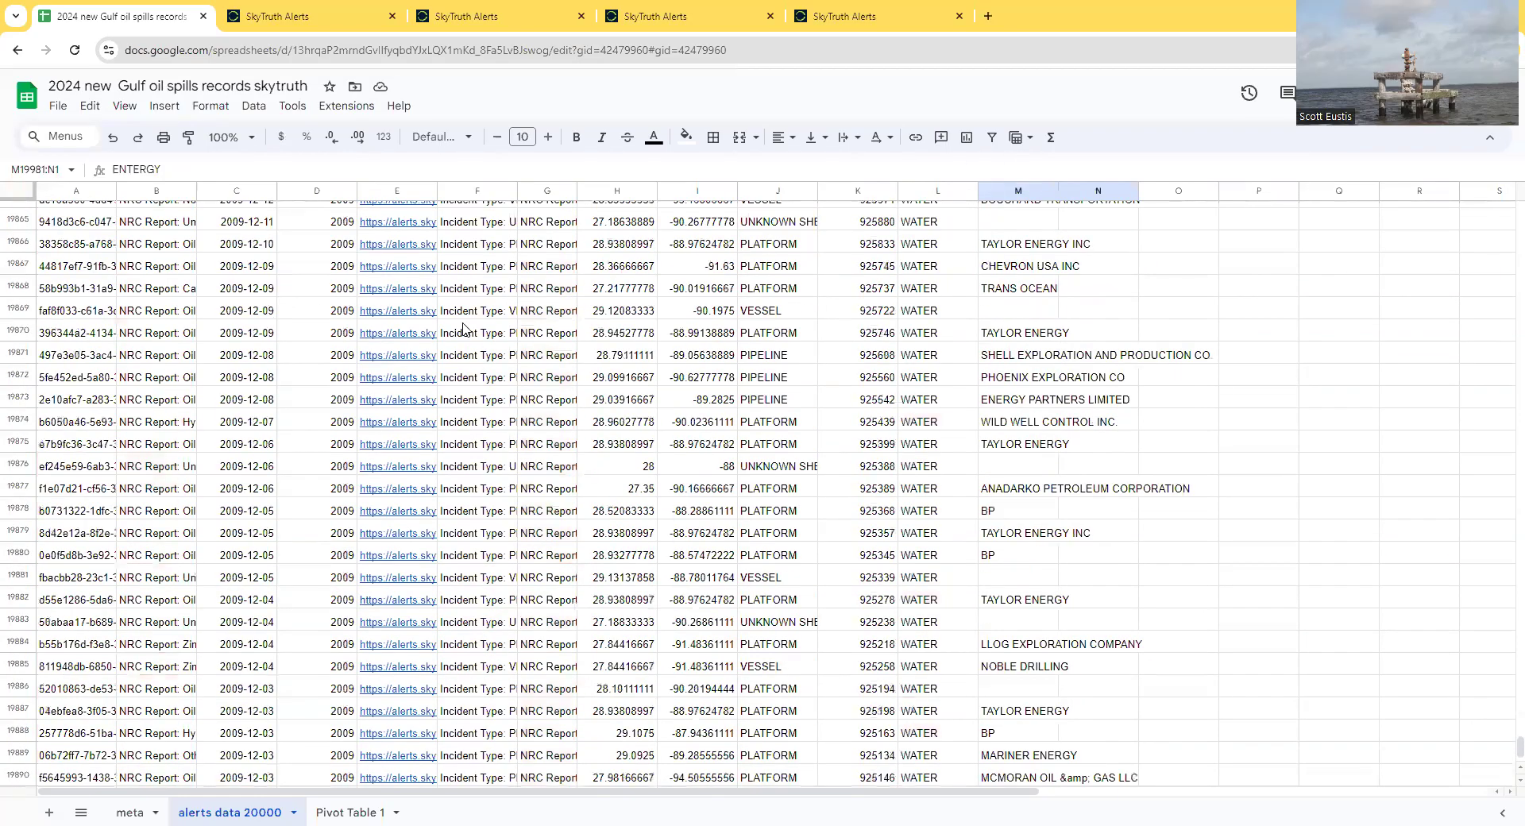
scroll(461, 314, "up", 8)
left_click(464, 294)
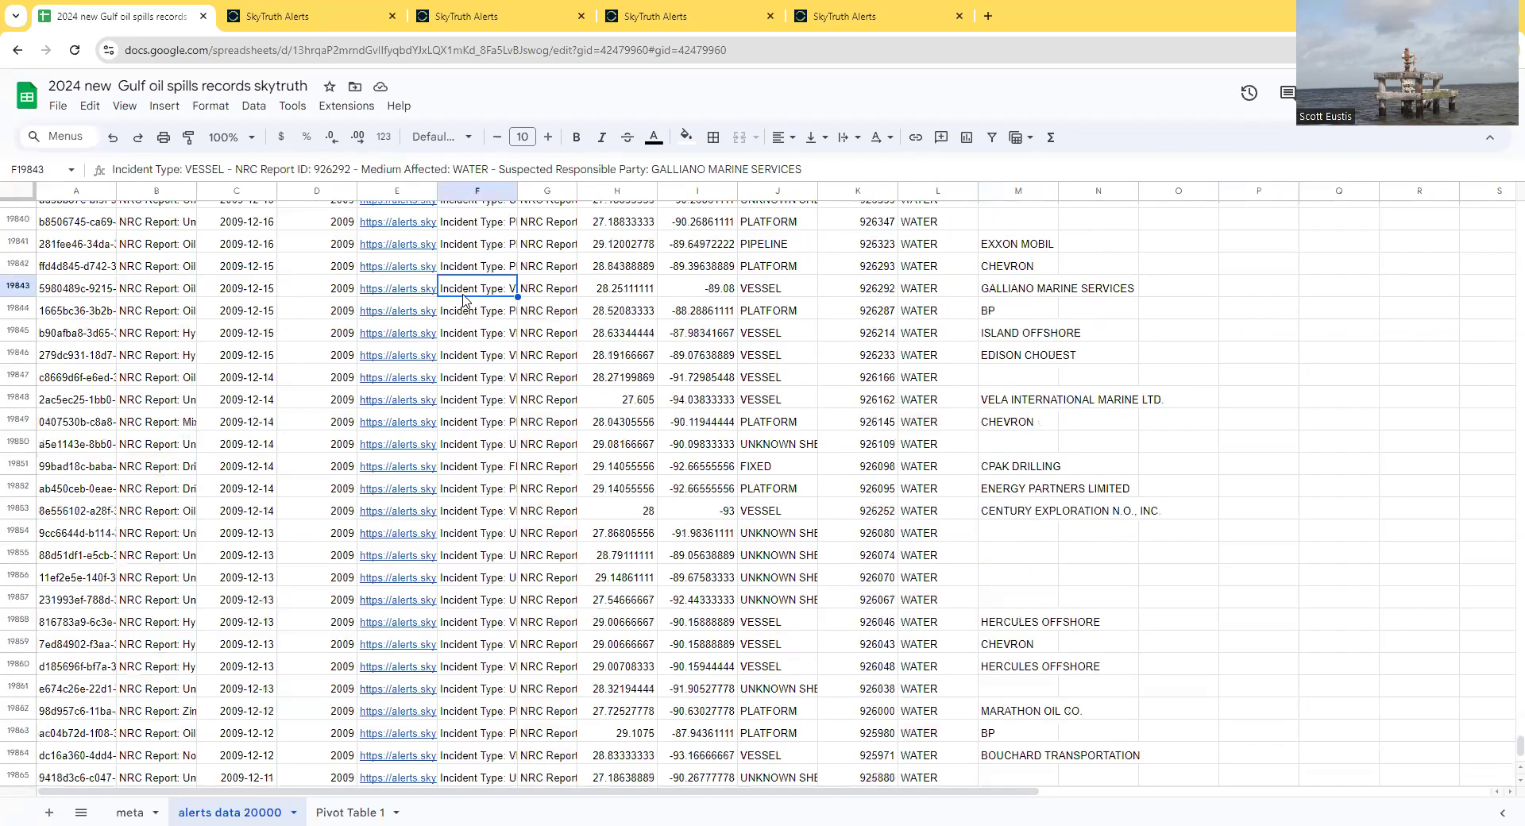
key("ctrl+Up")
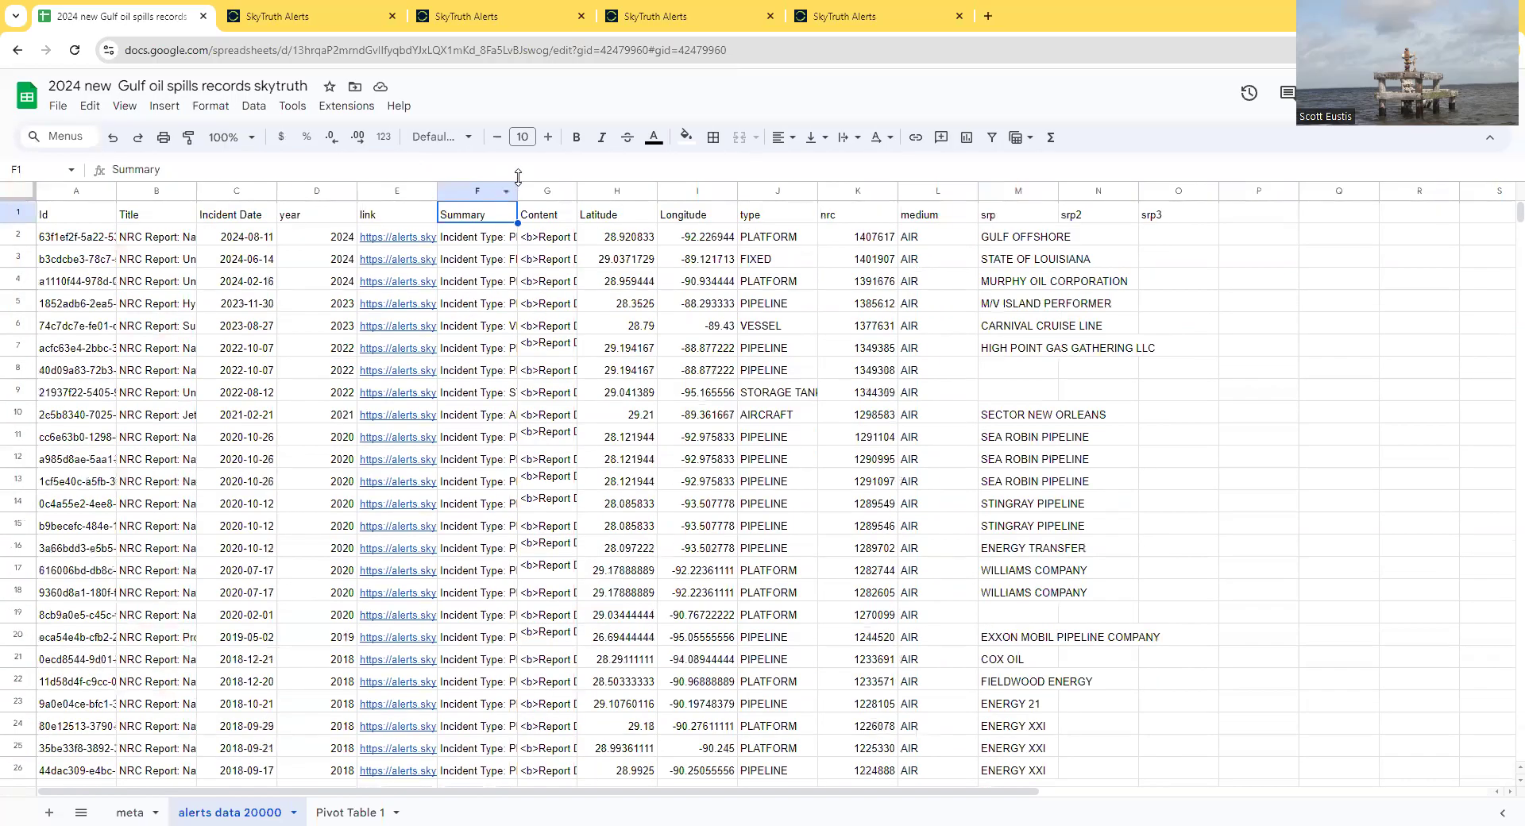
left_click_drag(517, 190, 841, 190)
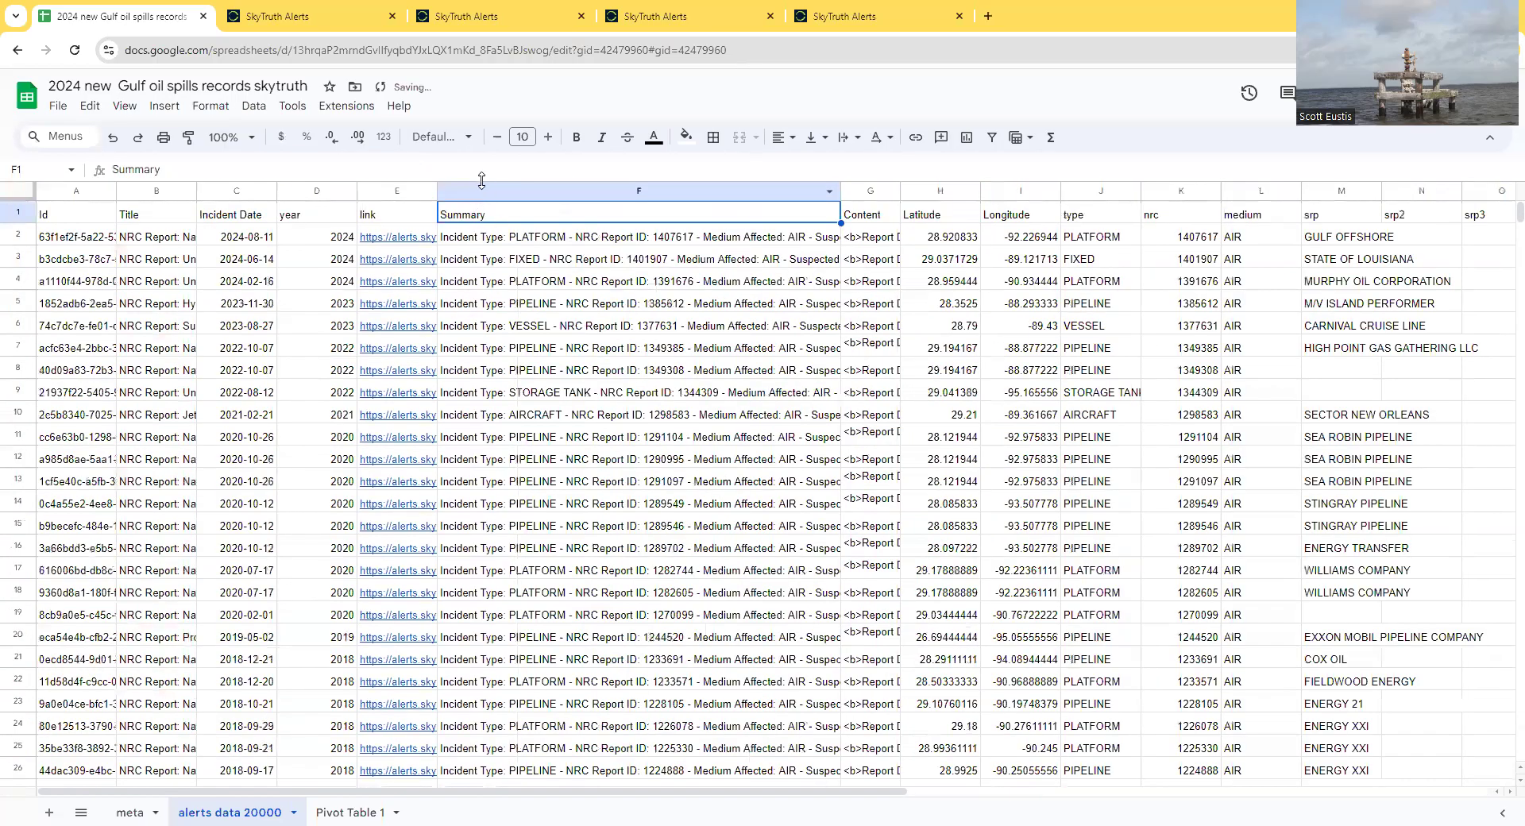
Step: Enlarge the formula bar and examine the incident summary of the first record in cell F2
key("ctrl+shift+u")
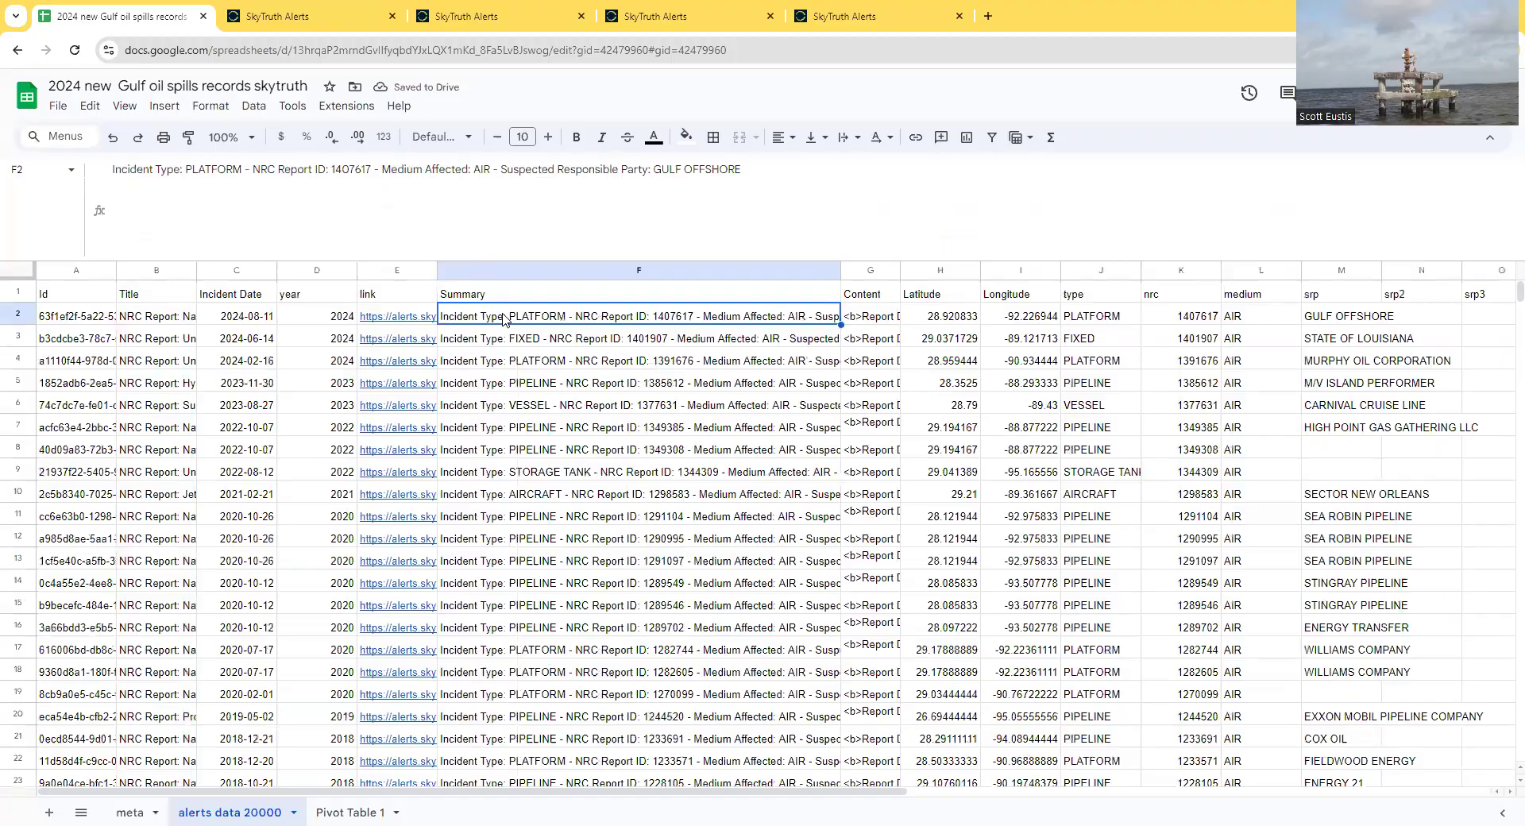
double_click(251, 174)
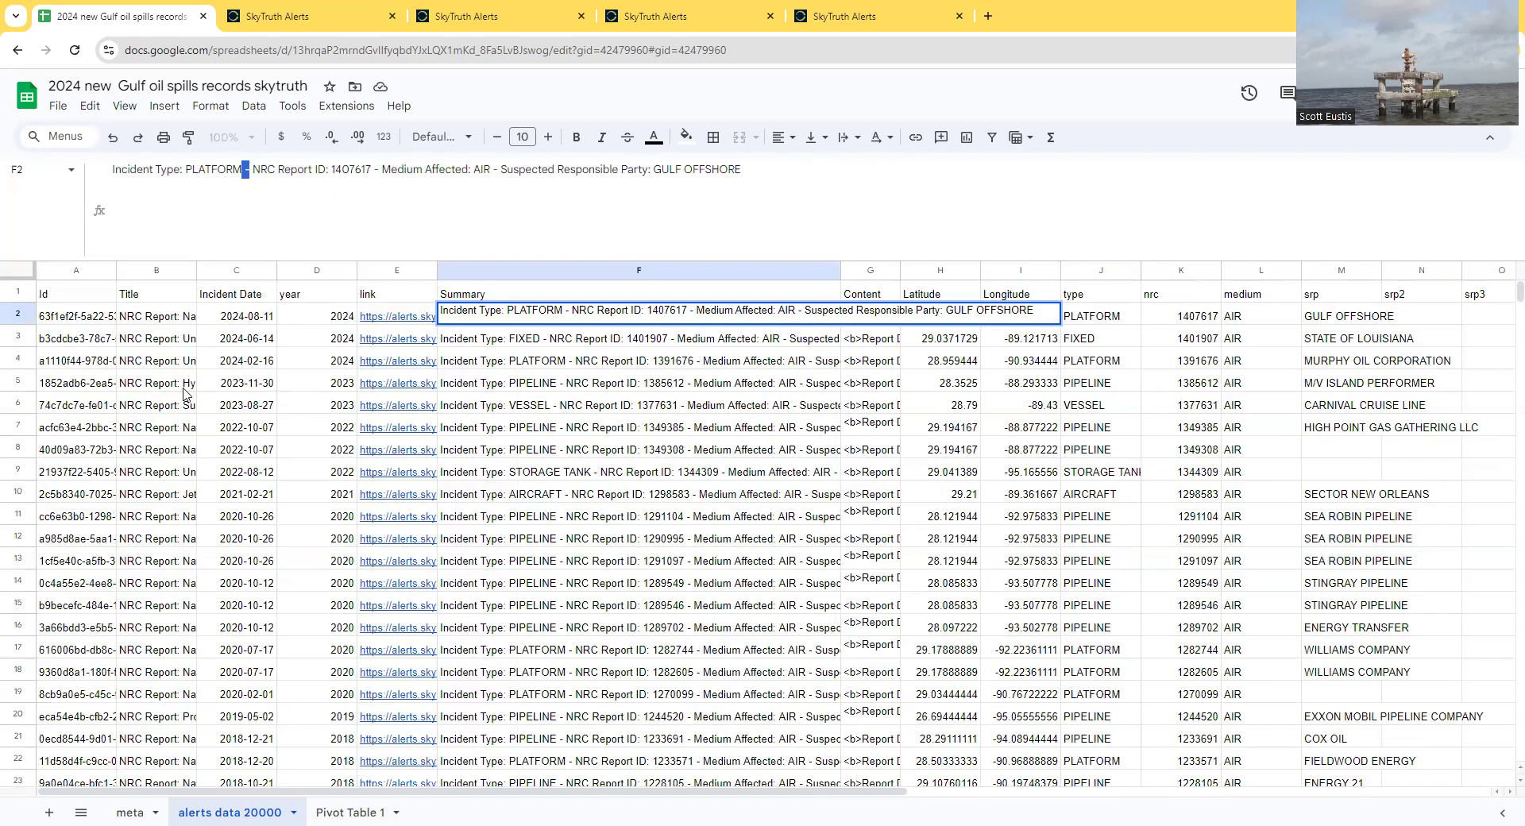
left_click(233, 389)
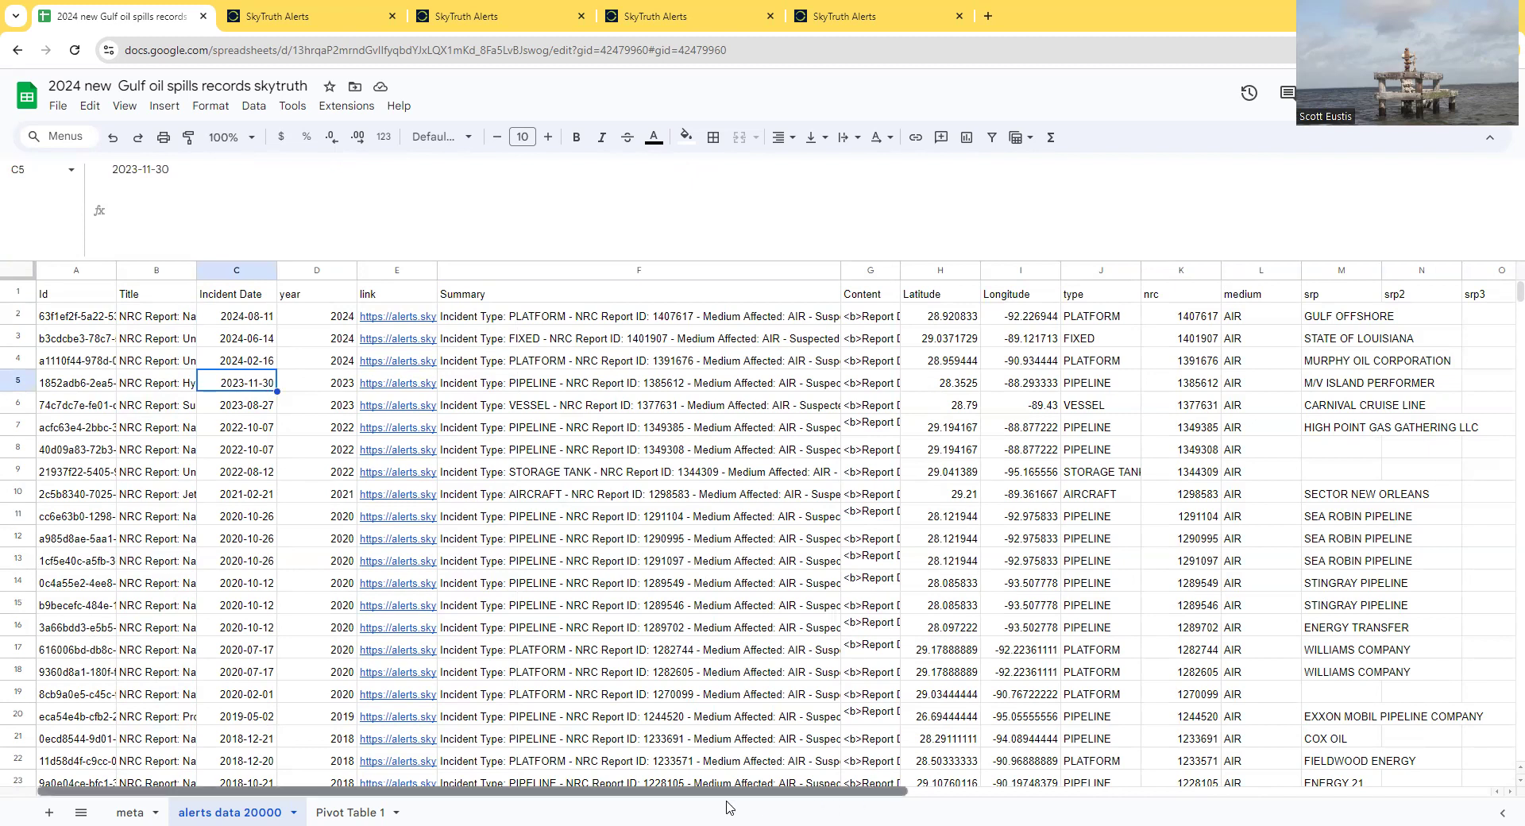
Step: Skim the alert records down to the LAND rows and shrink the formula bar back to a single line
scroll(216, 529, "down", 5)
scroll(216, 528, "down", 5)
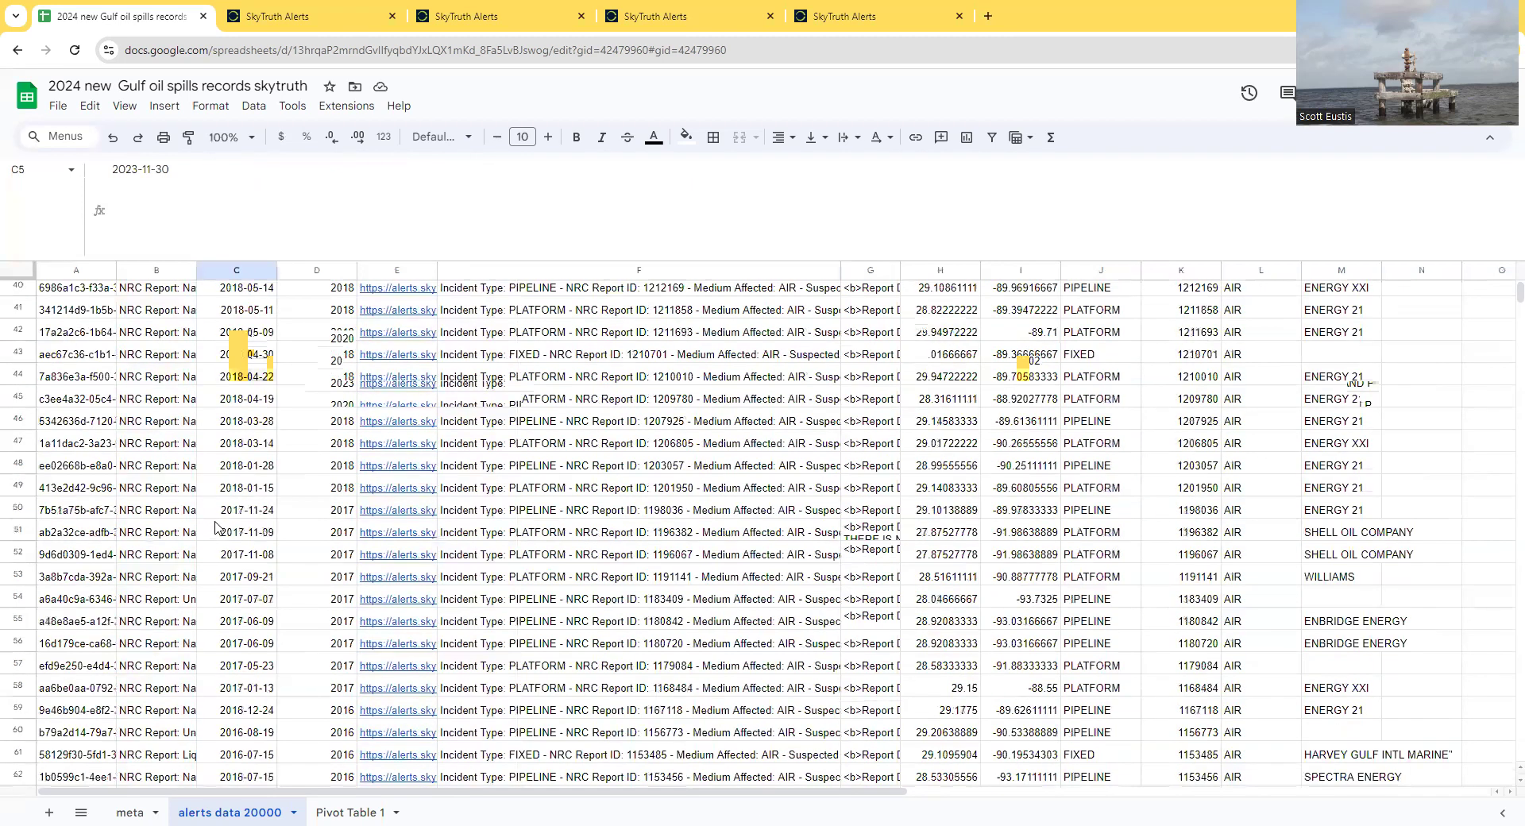
scroll(216, 528, "down", 15)
scroll(1118, 419, "down", 5)
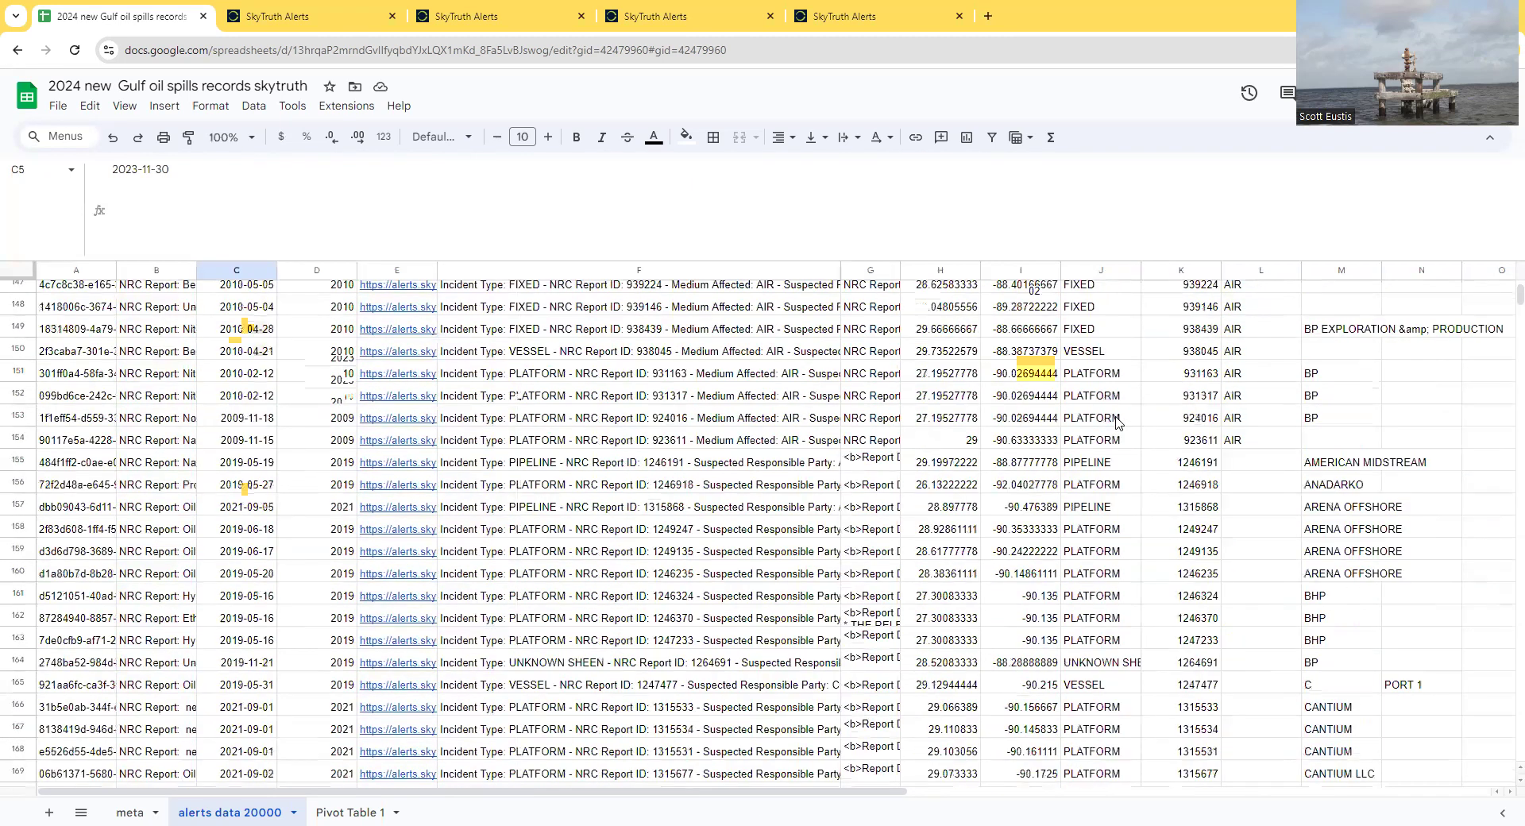
scroll(1113, 419, "down", 10)
scroll(898, 318, "down", 10)
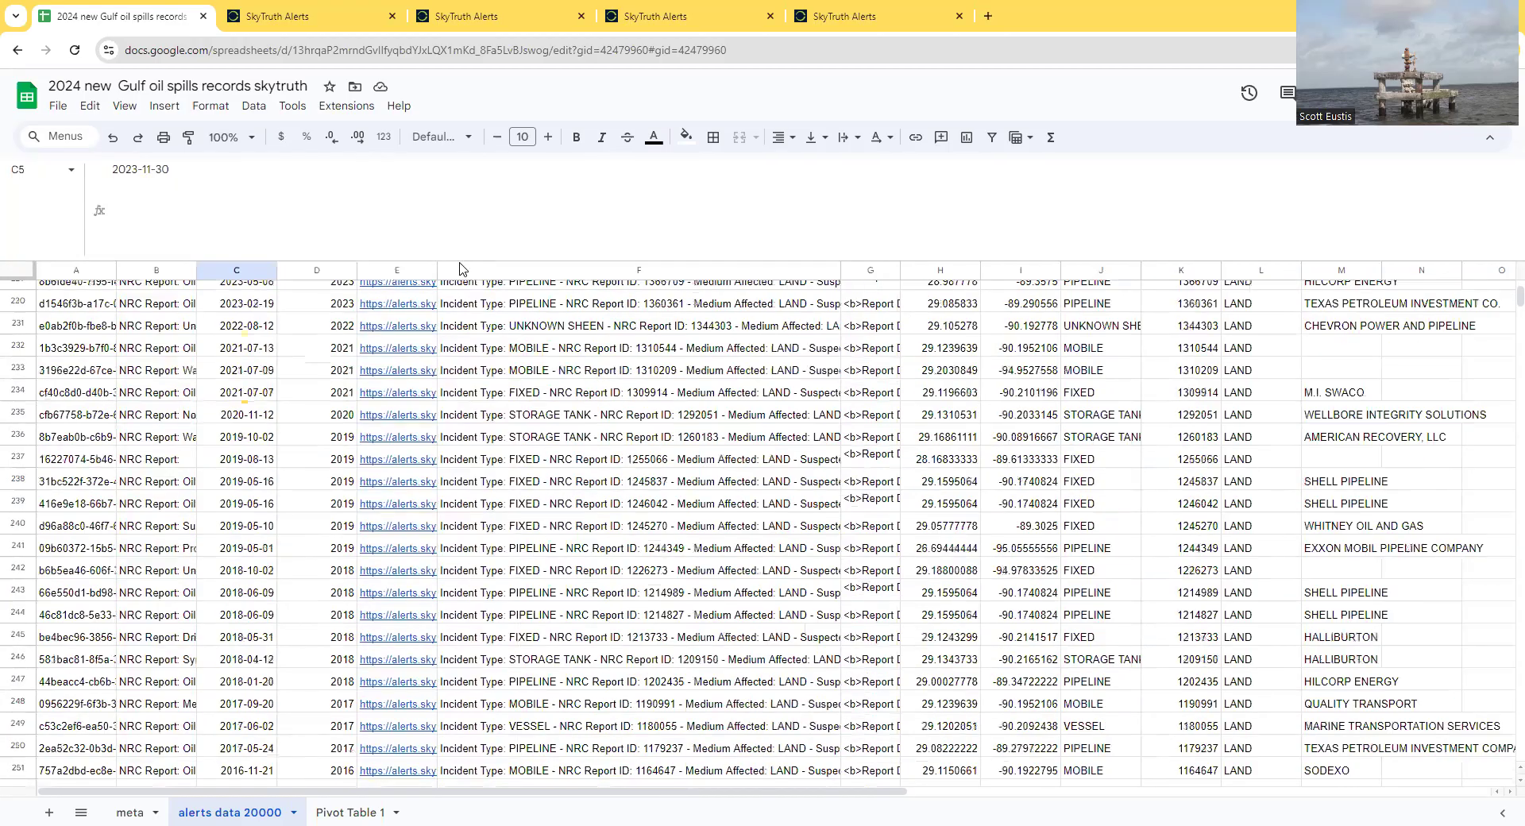
left_click_drag(451, 258, 460, 177)
left_click(169, 538)
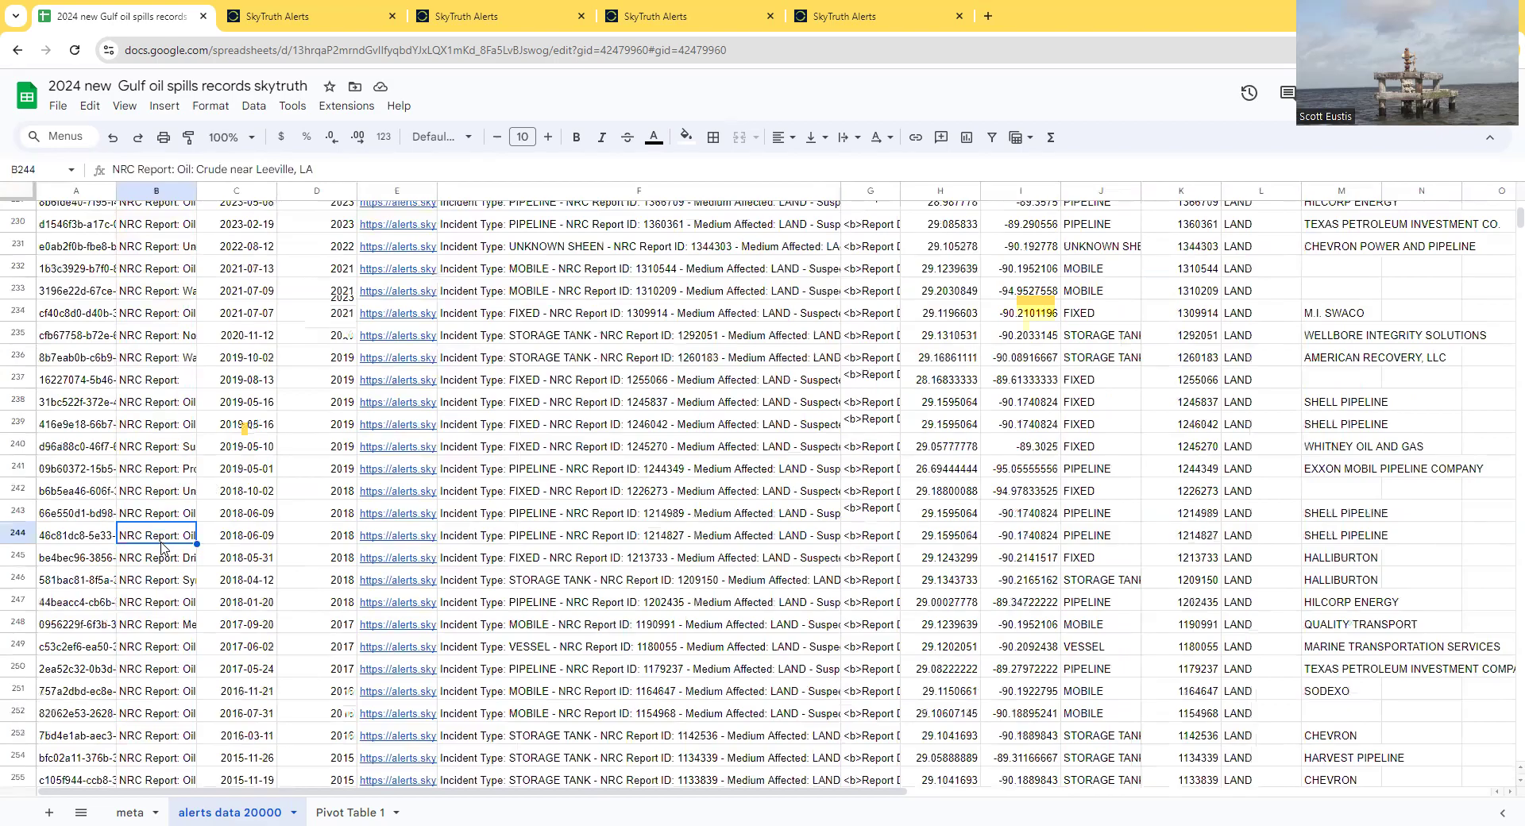
Step: Look further down the alert records to the OTHER rows and narrow the Summary column to bring the later columns closer
scroll(161, 547, "down", 10)
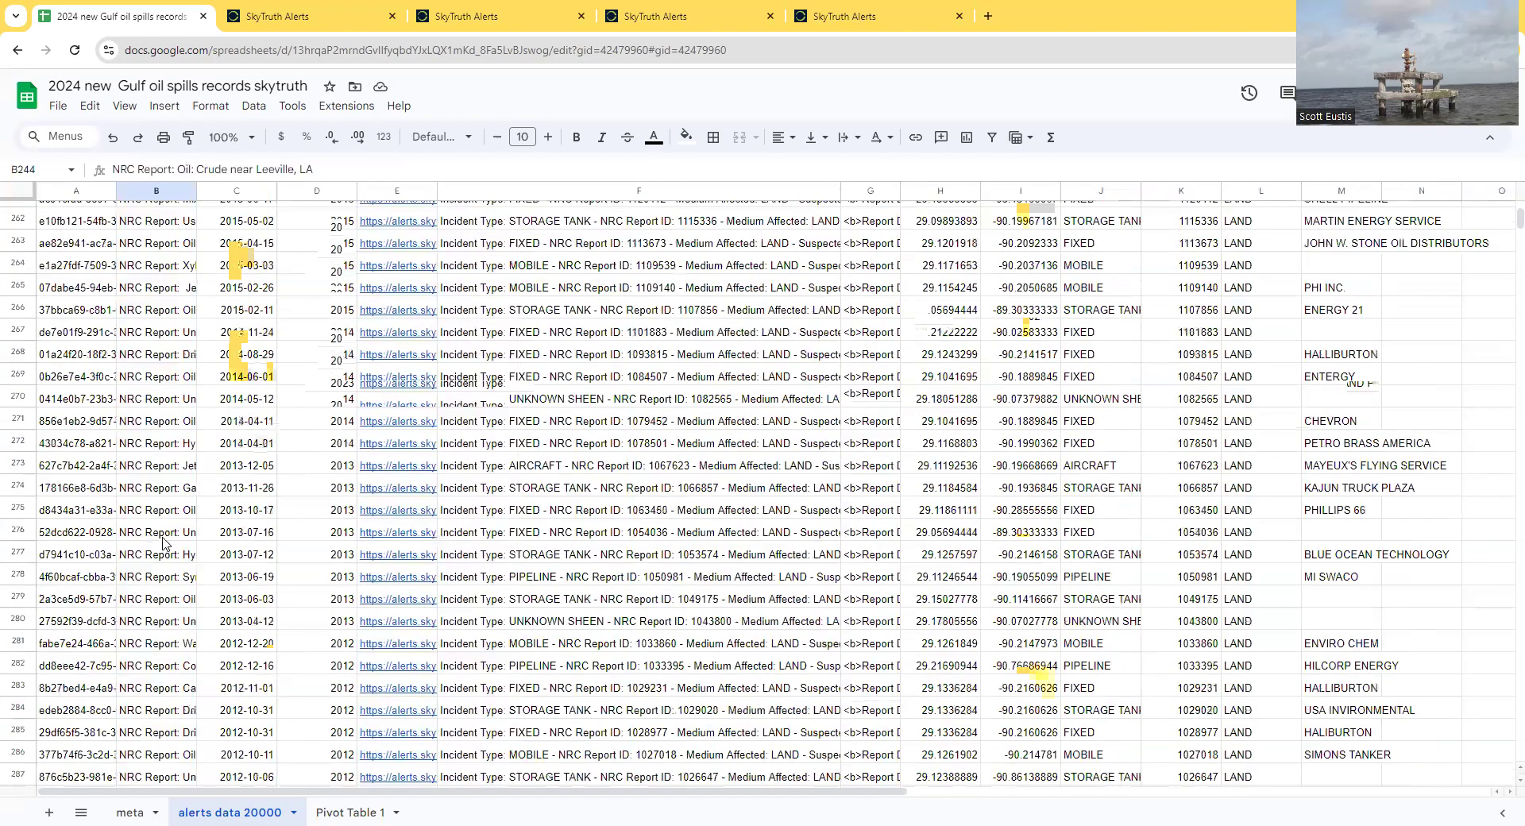
scroll(163, 541, "down", 20)
scroll(156, 549, "down", 20)
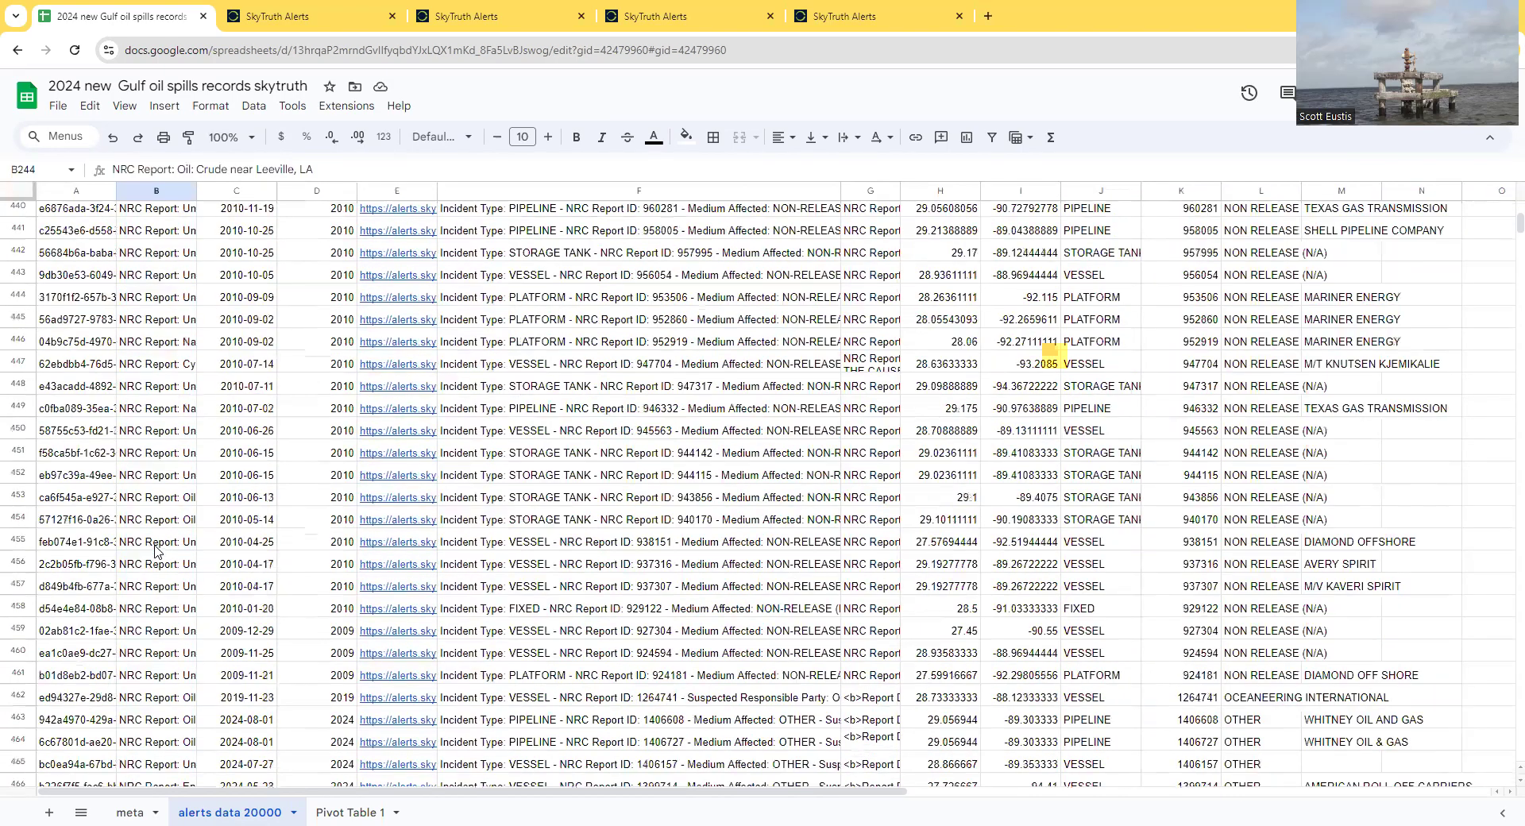
scroll(156, 550, "down", 20)
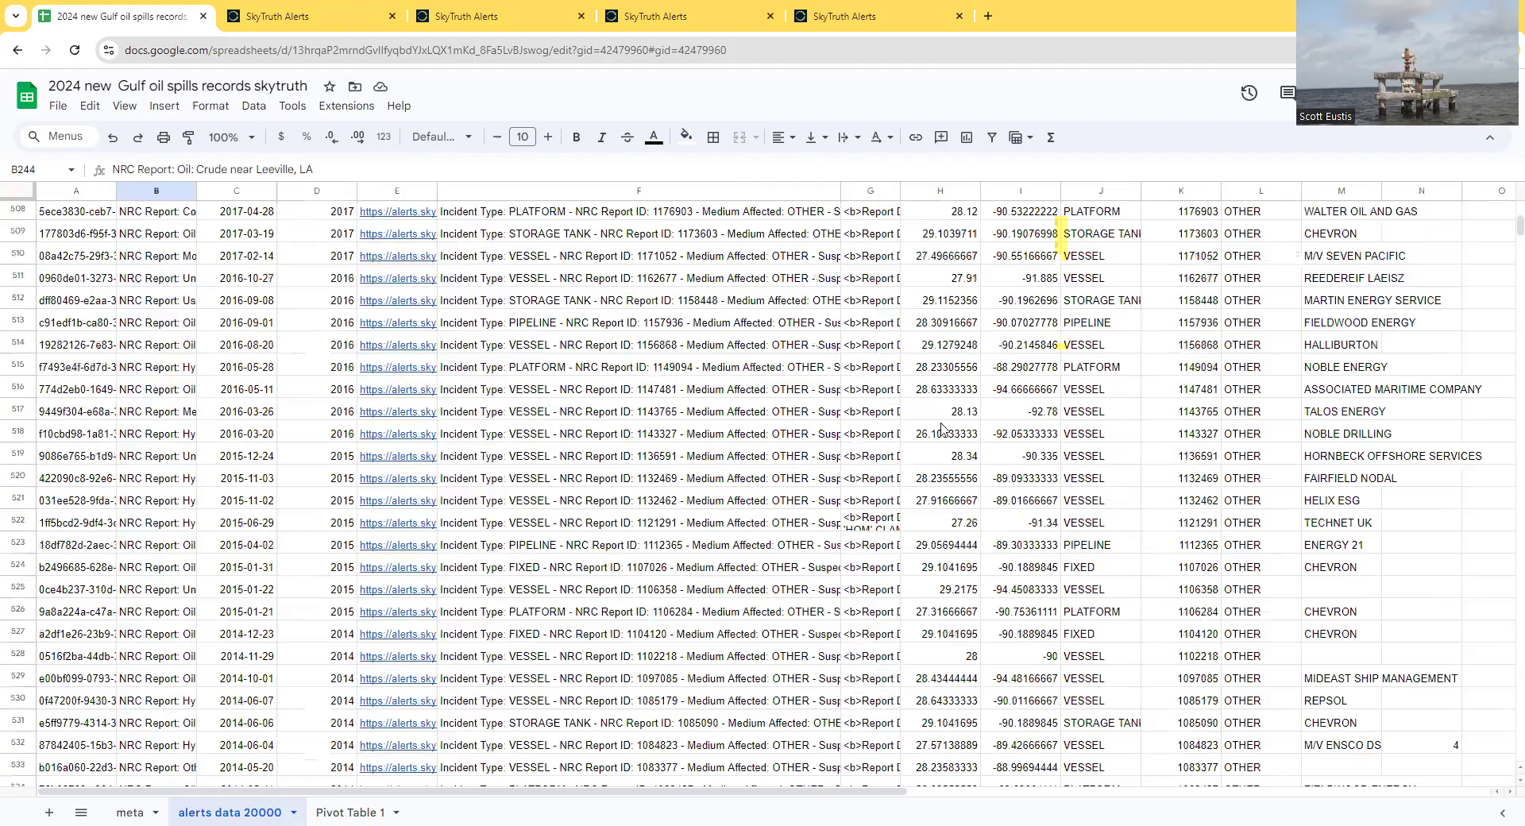
scroll(794, 437, "down", 1)
left_click(656, 445)
left_click_drag(840, 190, 520, 205)
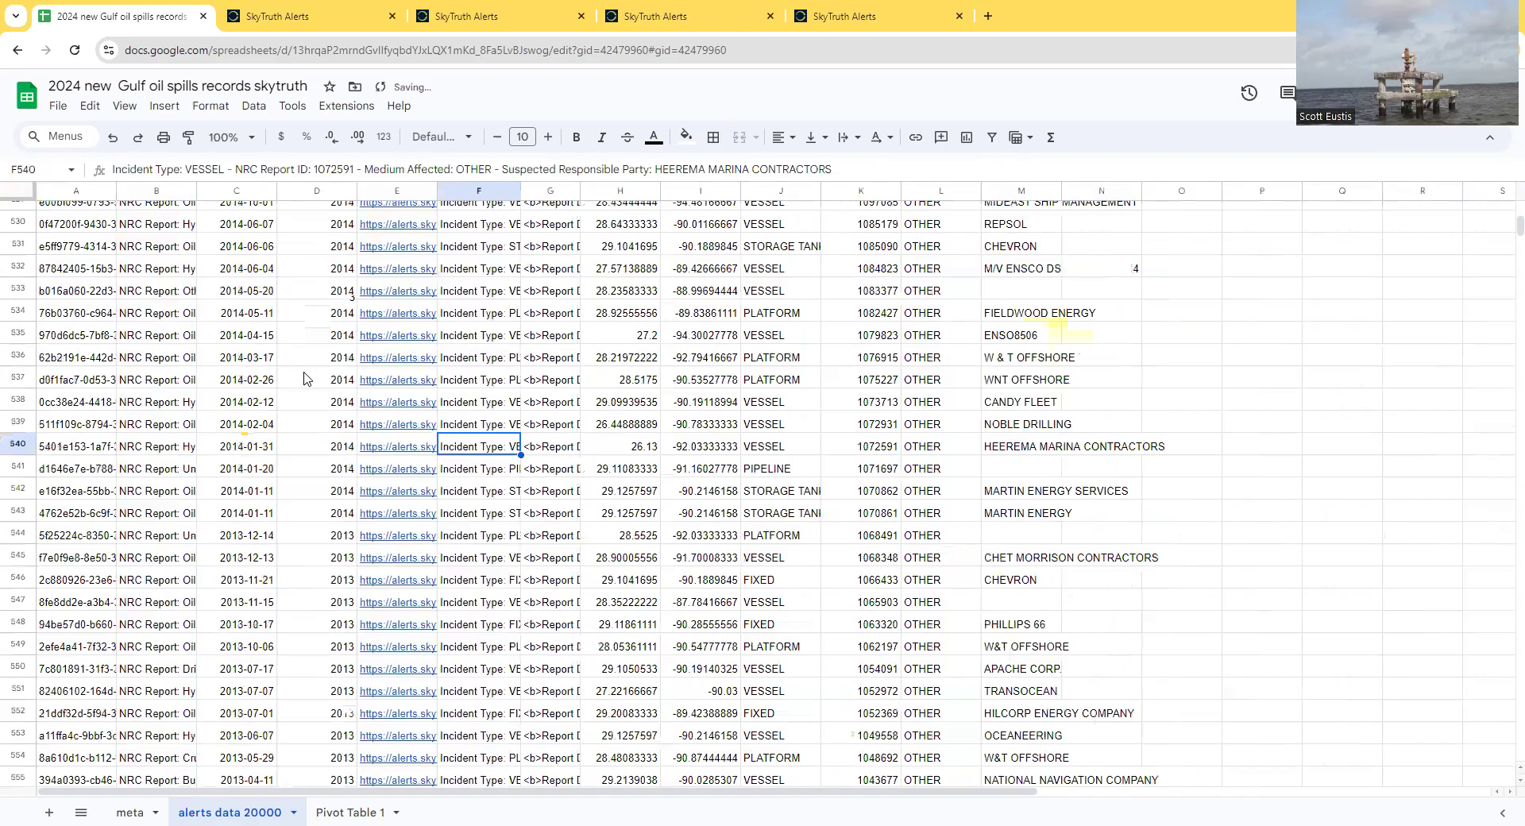
Step: Return to the header row and examine the Incident Date and year columns, including the year formula in D2
scroll(306, 379, "up", 20)
left_click(306, 380)
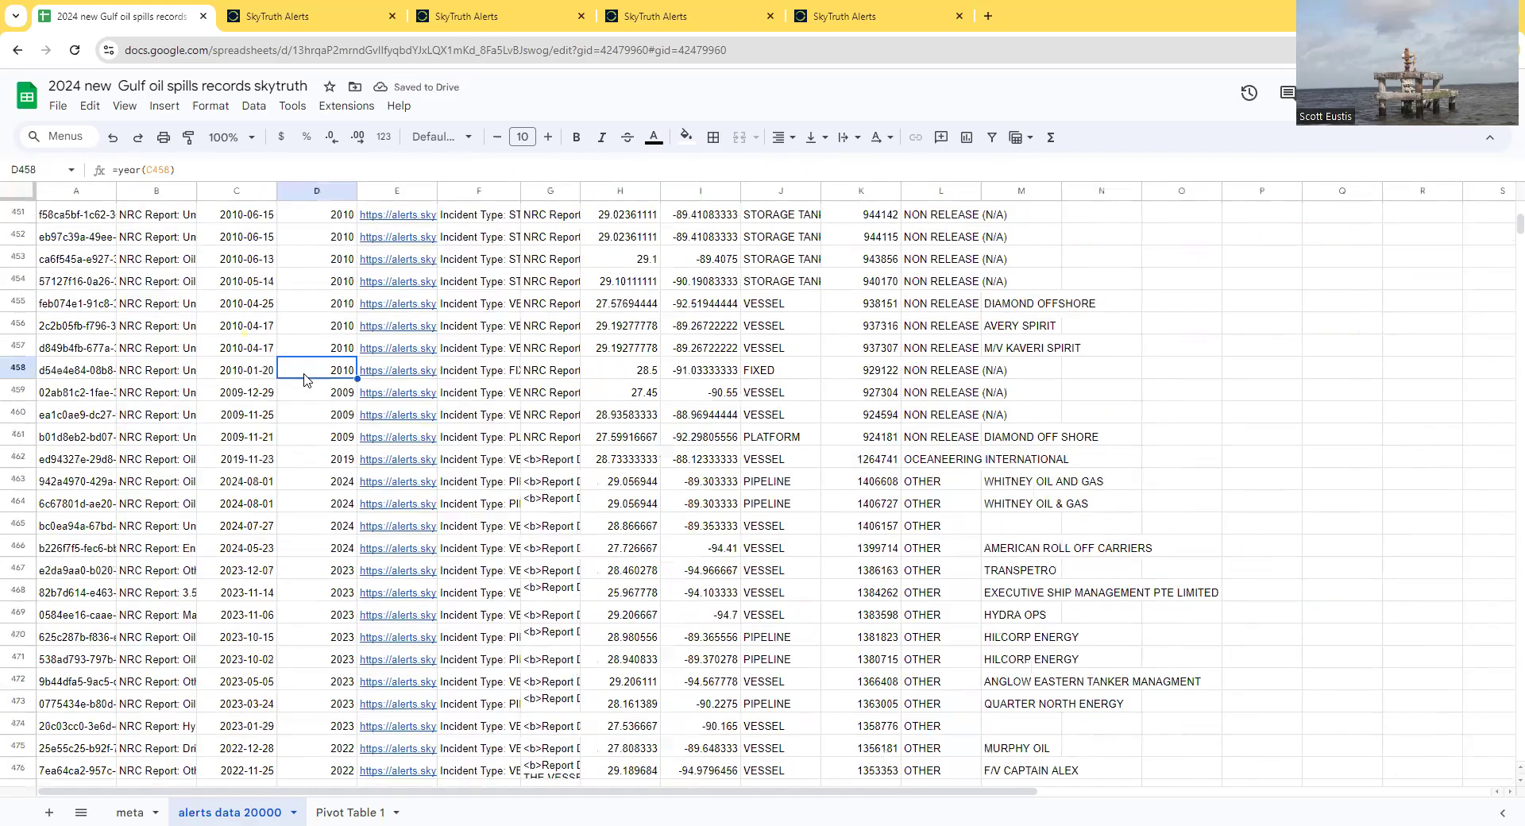
key("ctrl+Up")
key("Left")
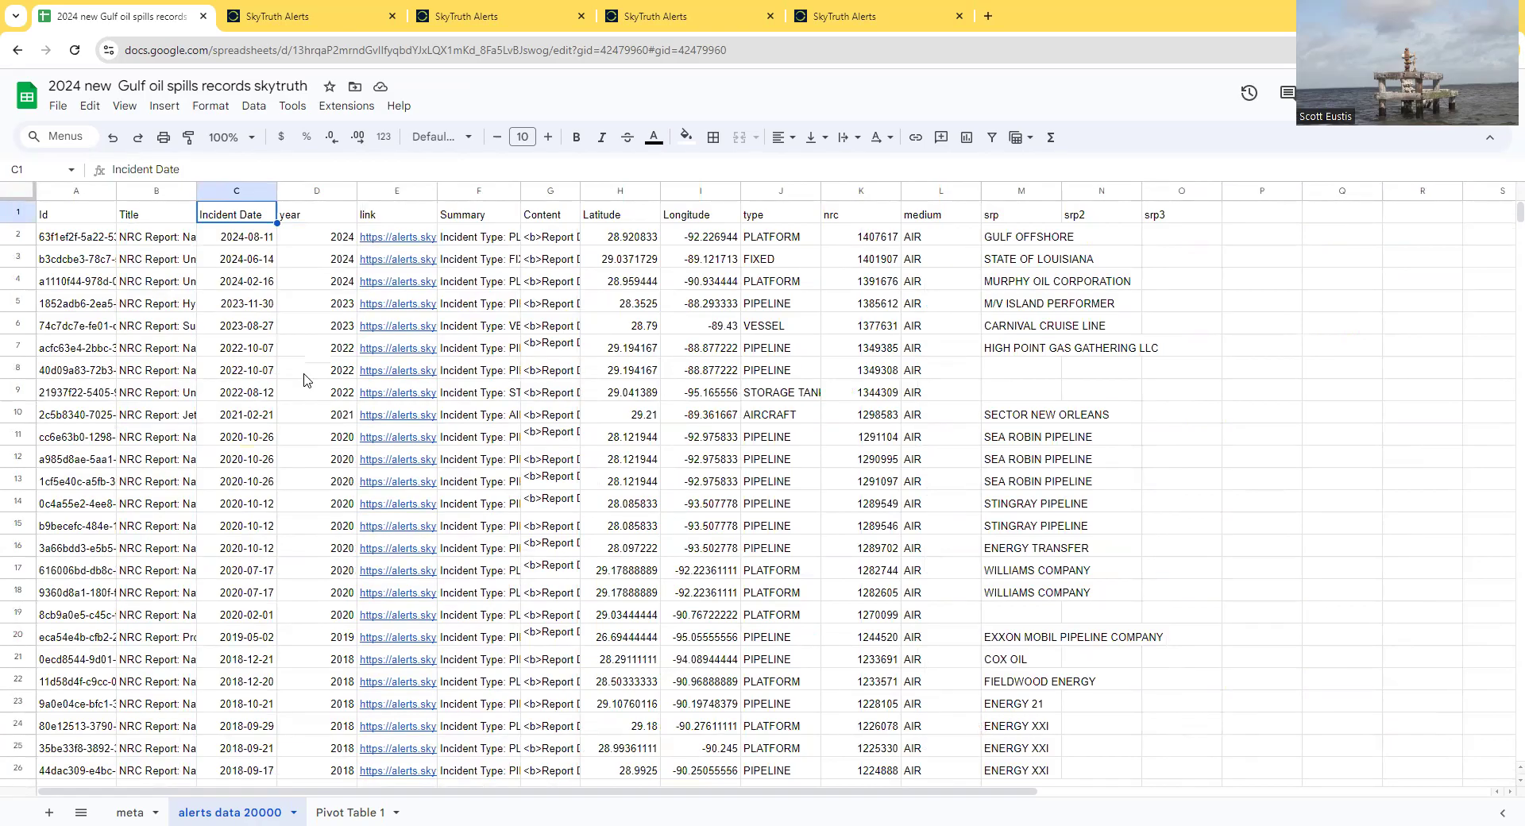
key("Right")
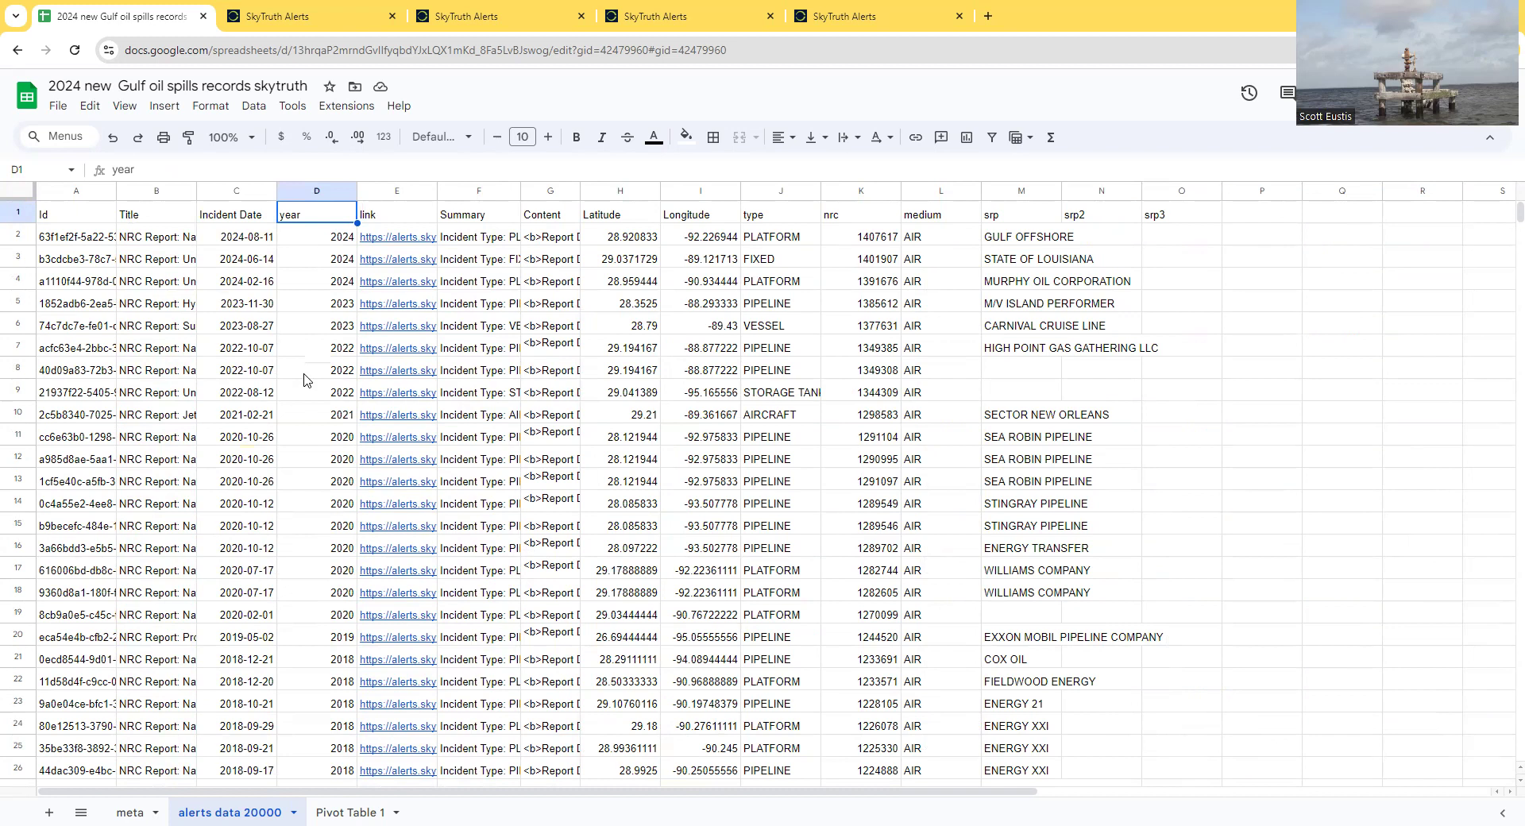
key("Down")
key("Left")
key("Up")
key("Right")
key("Down")
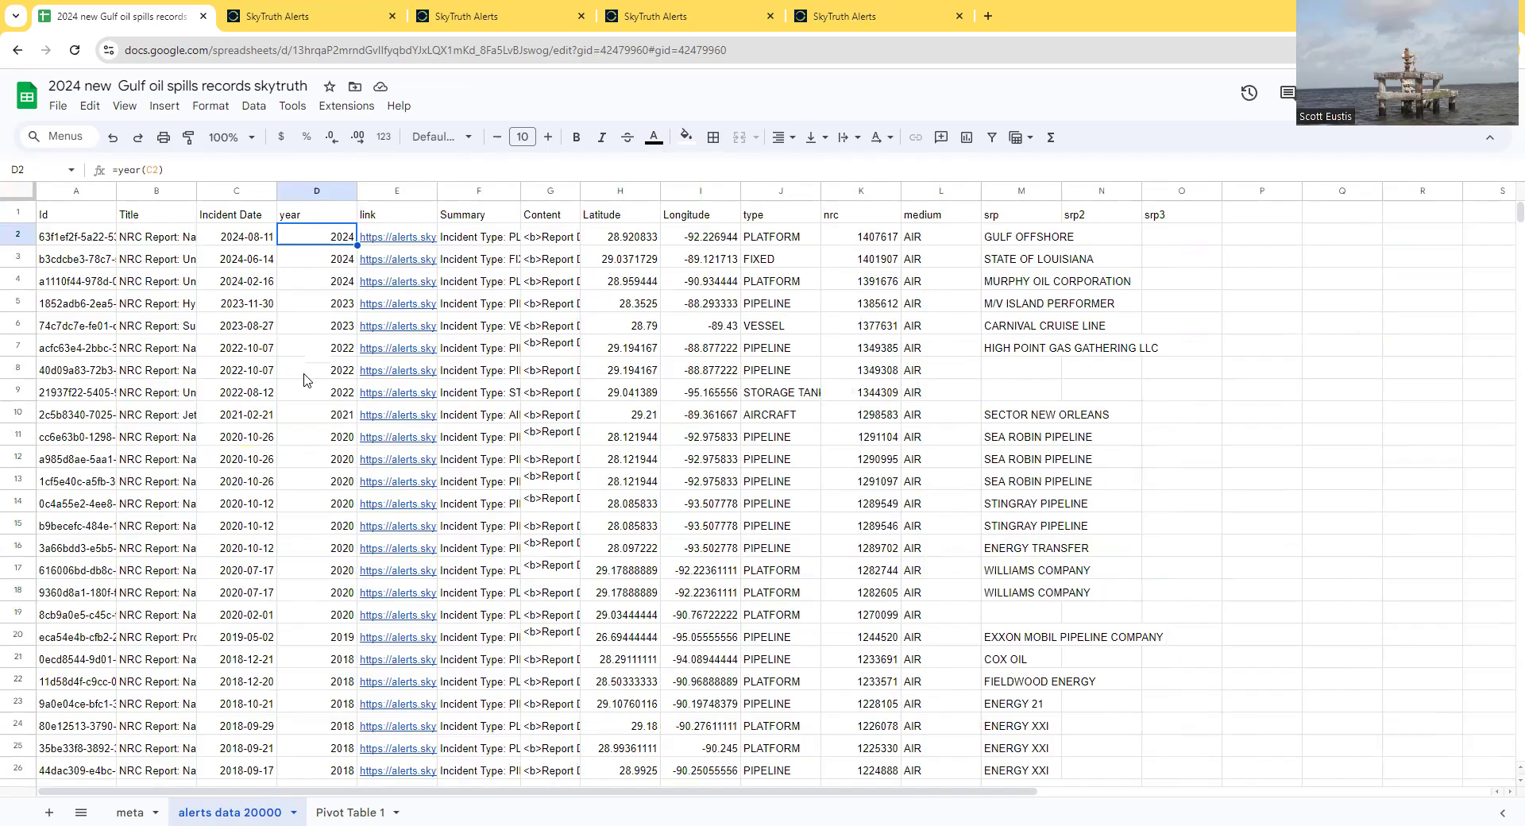
key("Up")
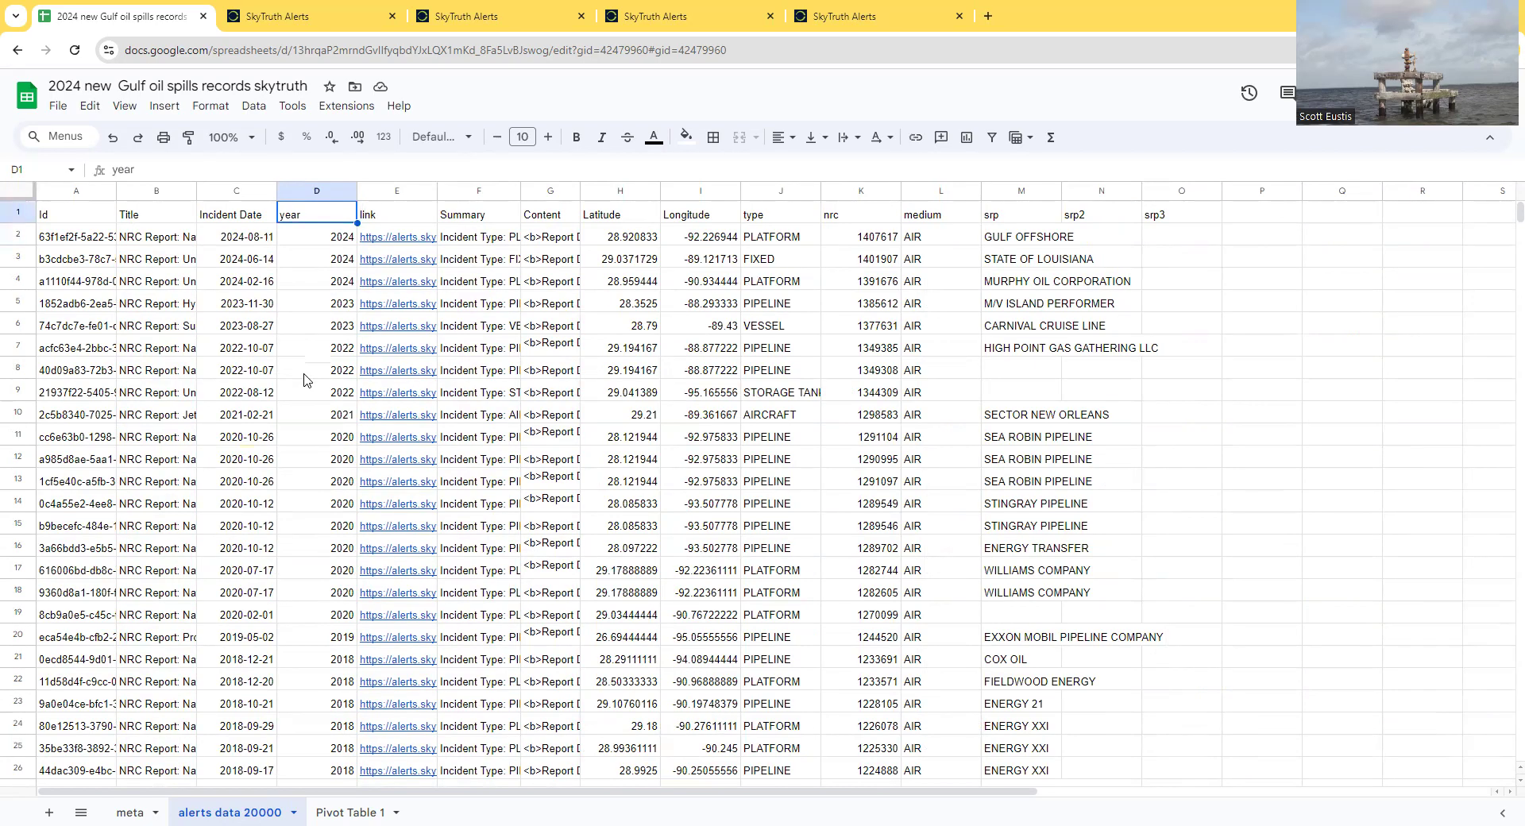
Step: Go through the remaining column headers from link to nrc, checking the coordinates, type and NRC report number fields
key("Right")
key("Right")
key("Right")
key("Right")
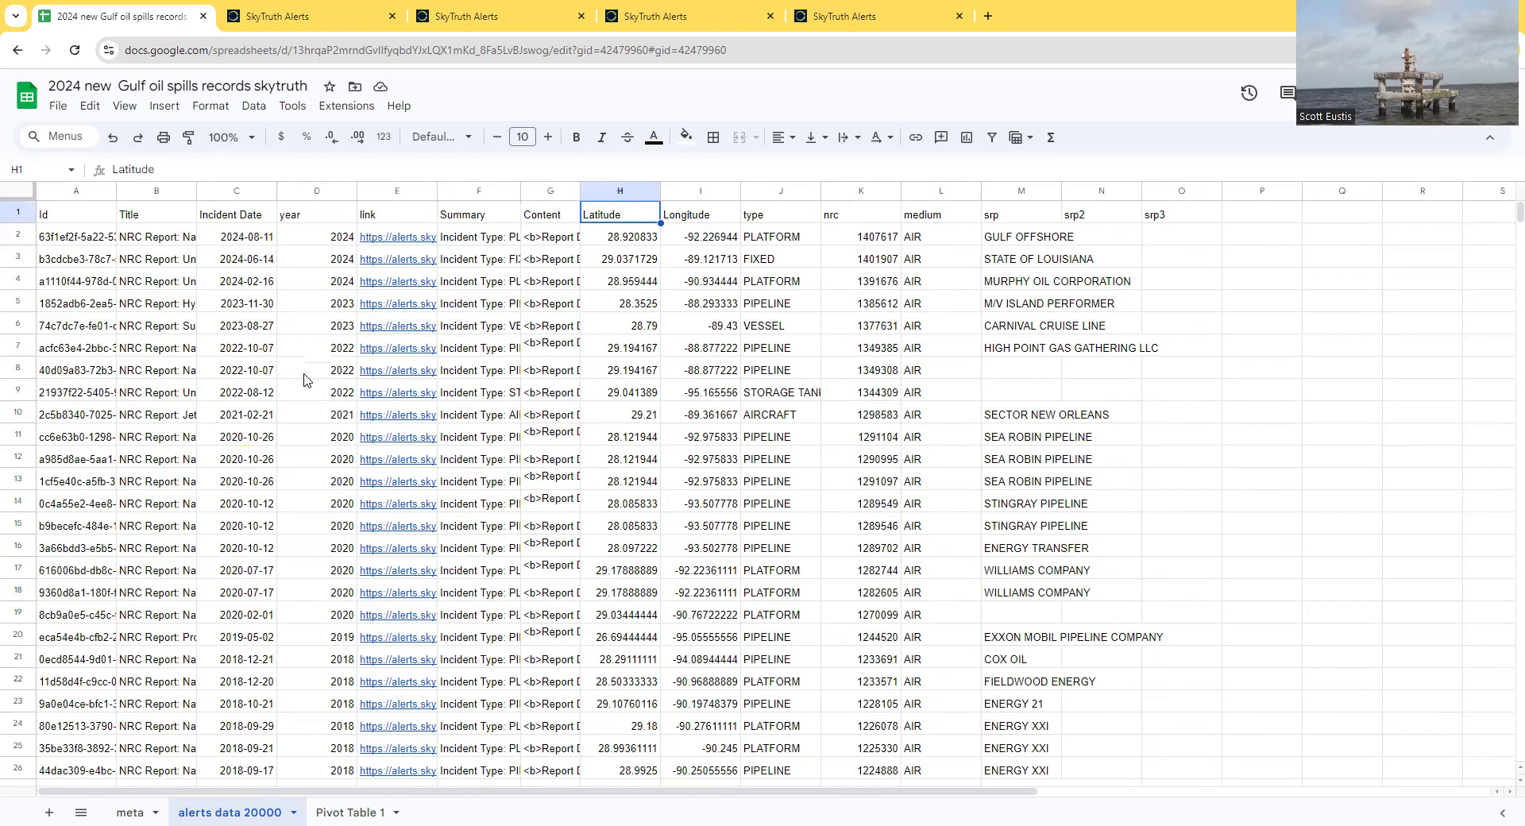
key("Right")
key("Left")
key("Right")
key("Right")
key("Right")
key("Right")
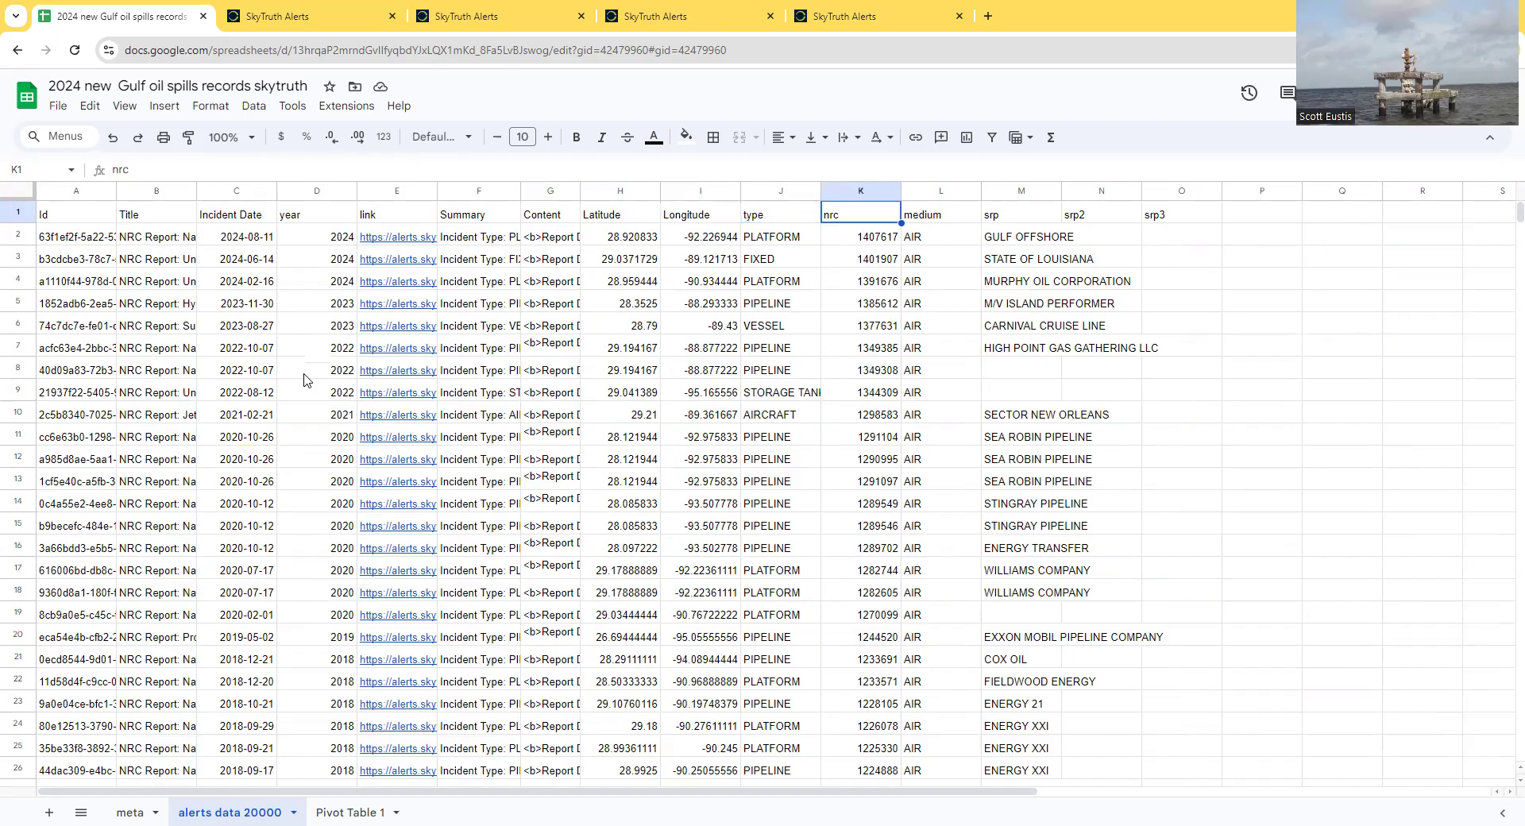
key("Left")
left_click(859, 323)
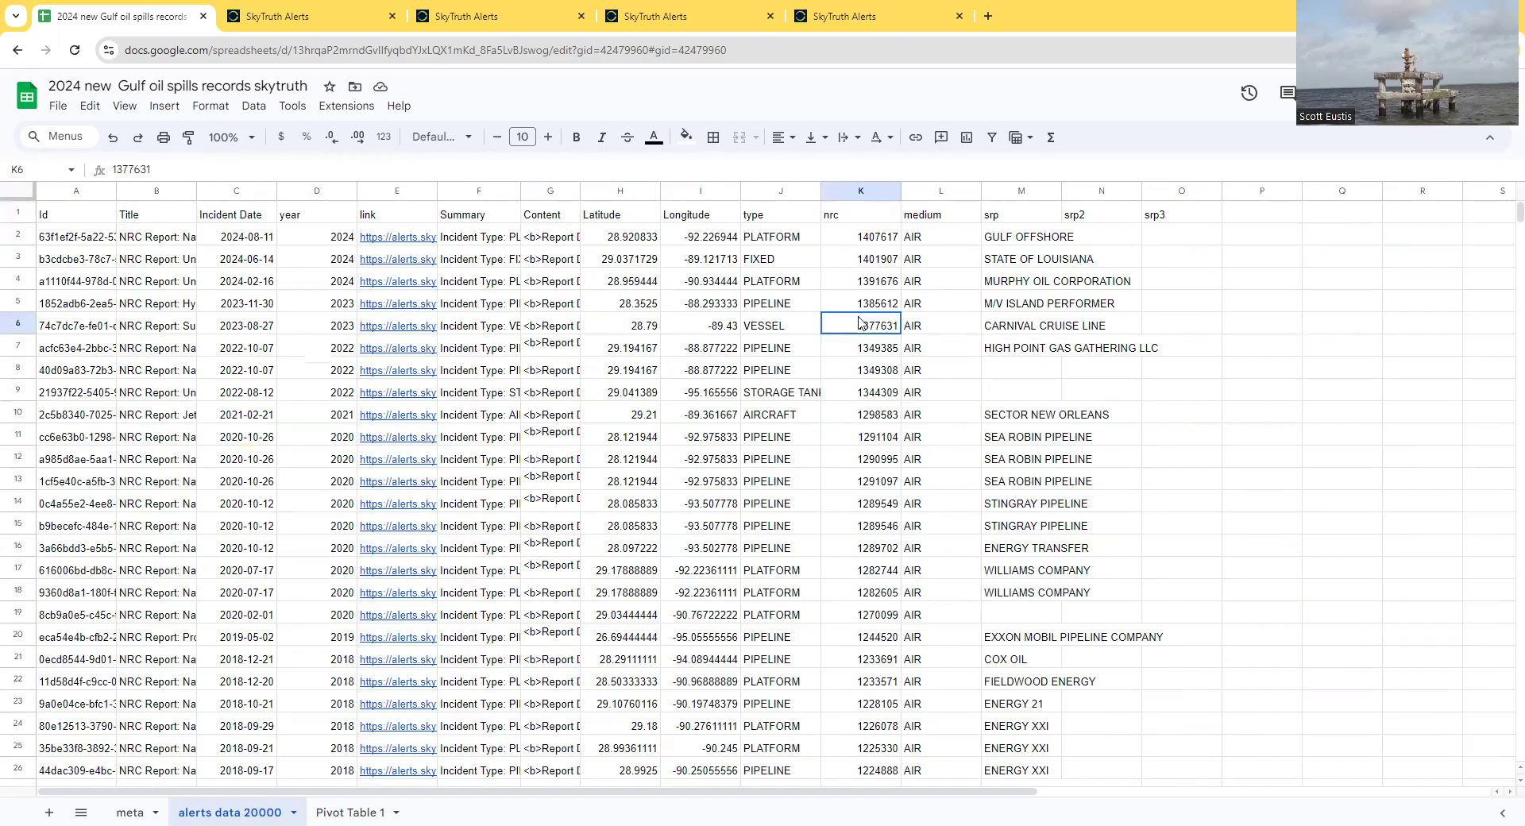
Step: Shade columns J through O, from type to srp3, with a light gray fill
left_click_drag(792, 192, 1025, 190)
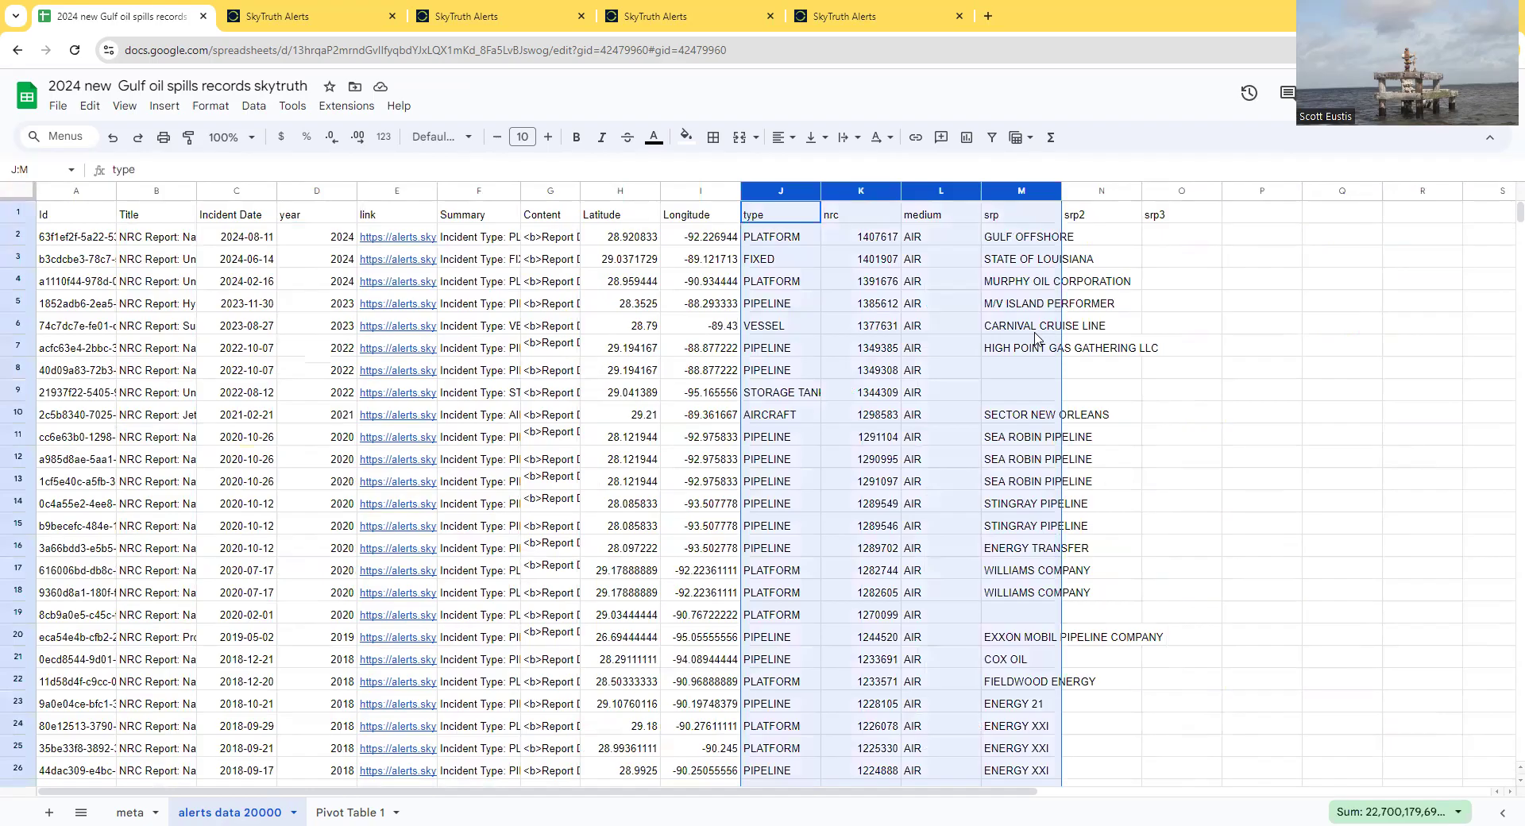
left_click_drag(1164, 192, 791, 222)
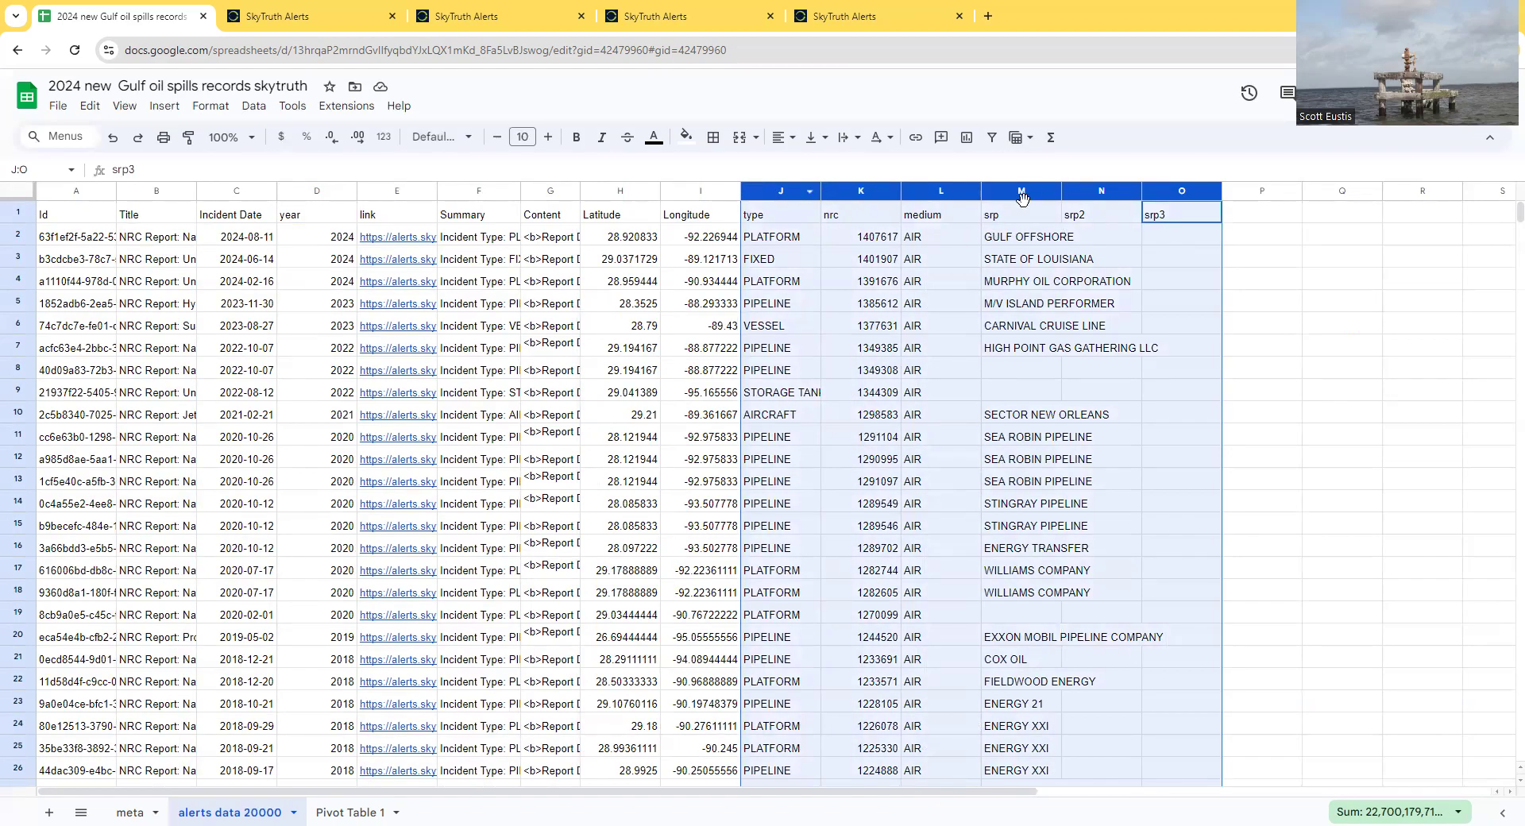
left_click(687, 137)
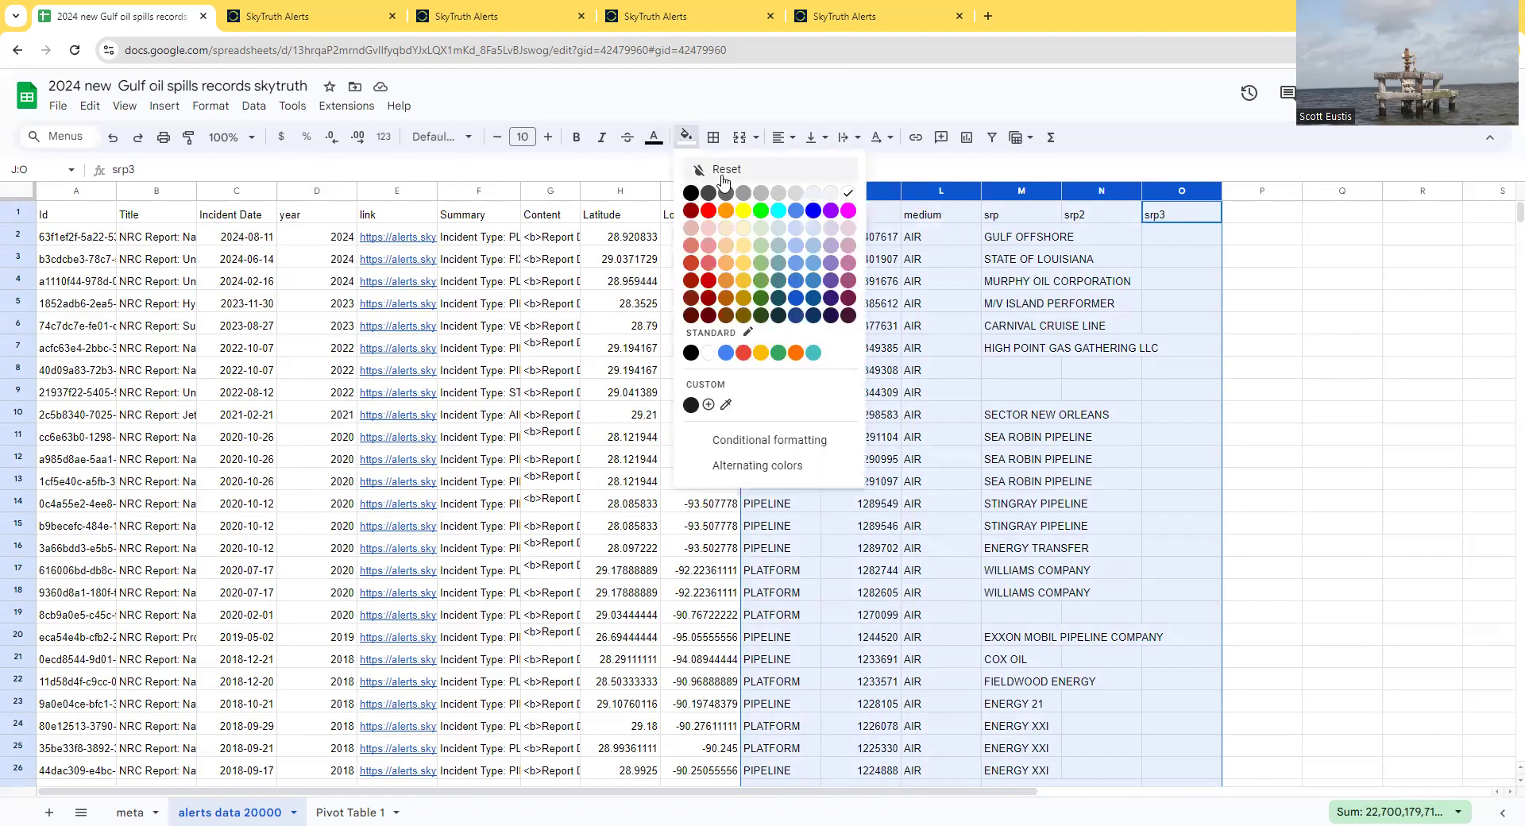
left_click(797, 201)
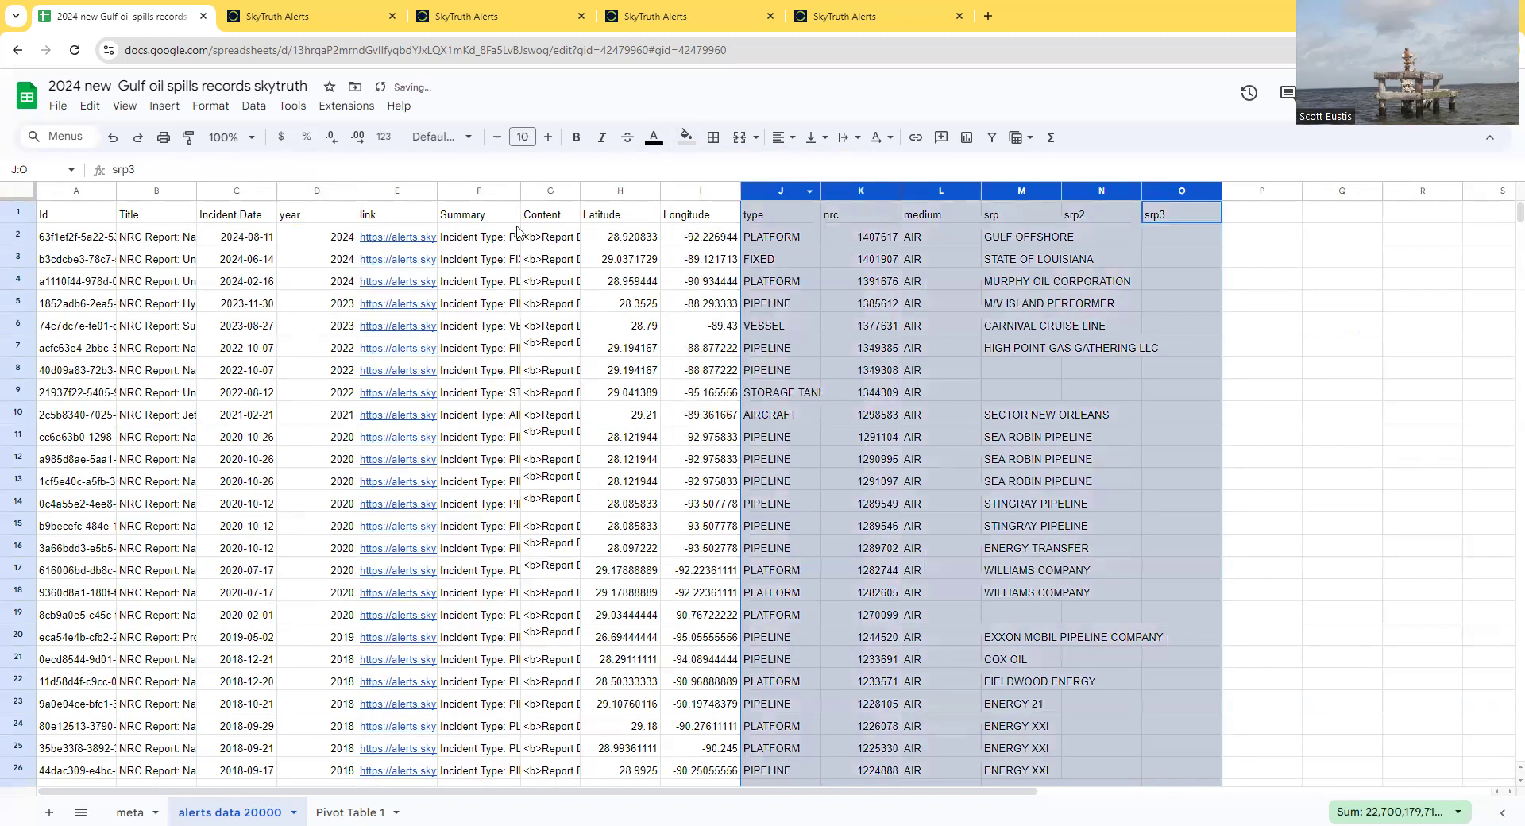
Step: Examine the Summary column, the link formula in E2 and the responsible-party entries in the shaded columns down the sheet
left_click(471, 191)
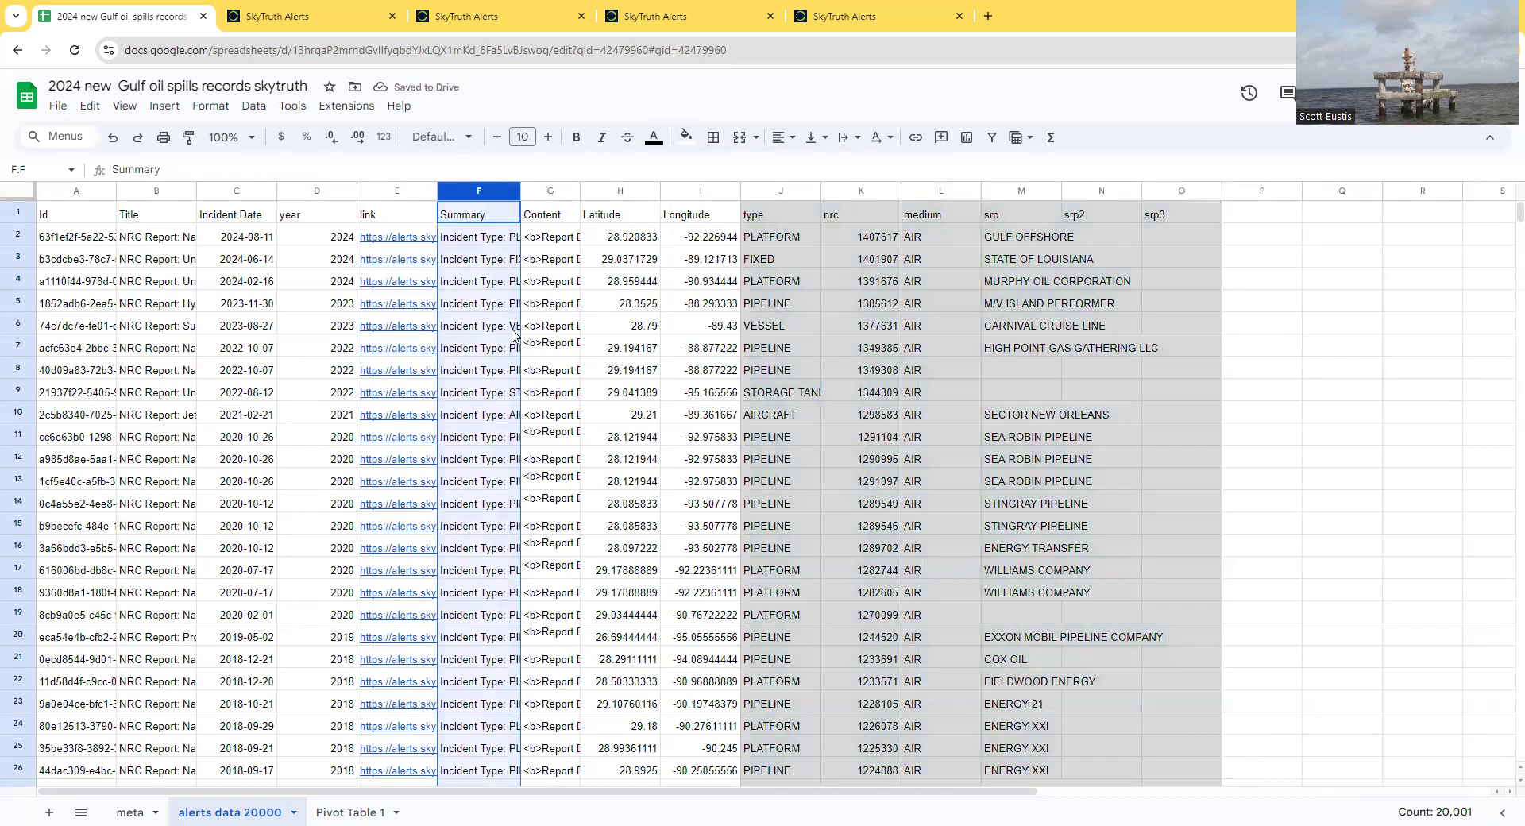
left_click(406, 232)
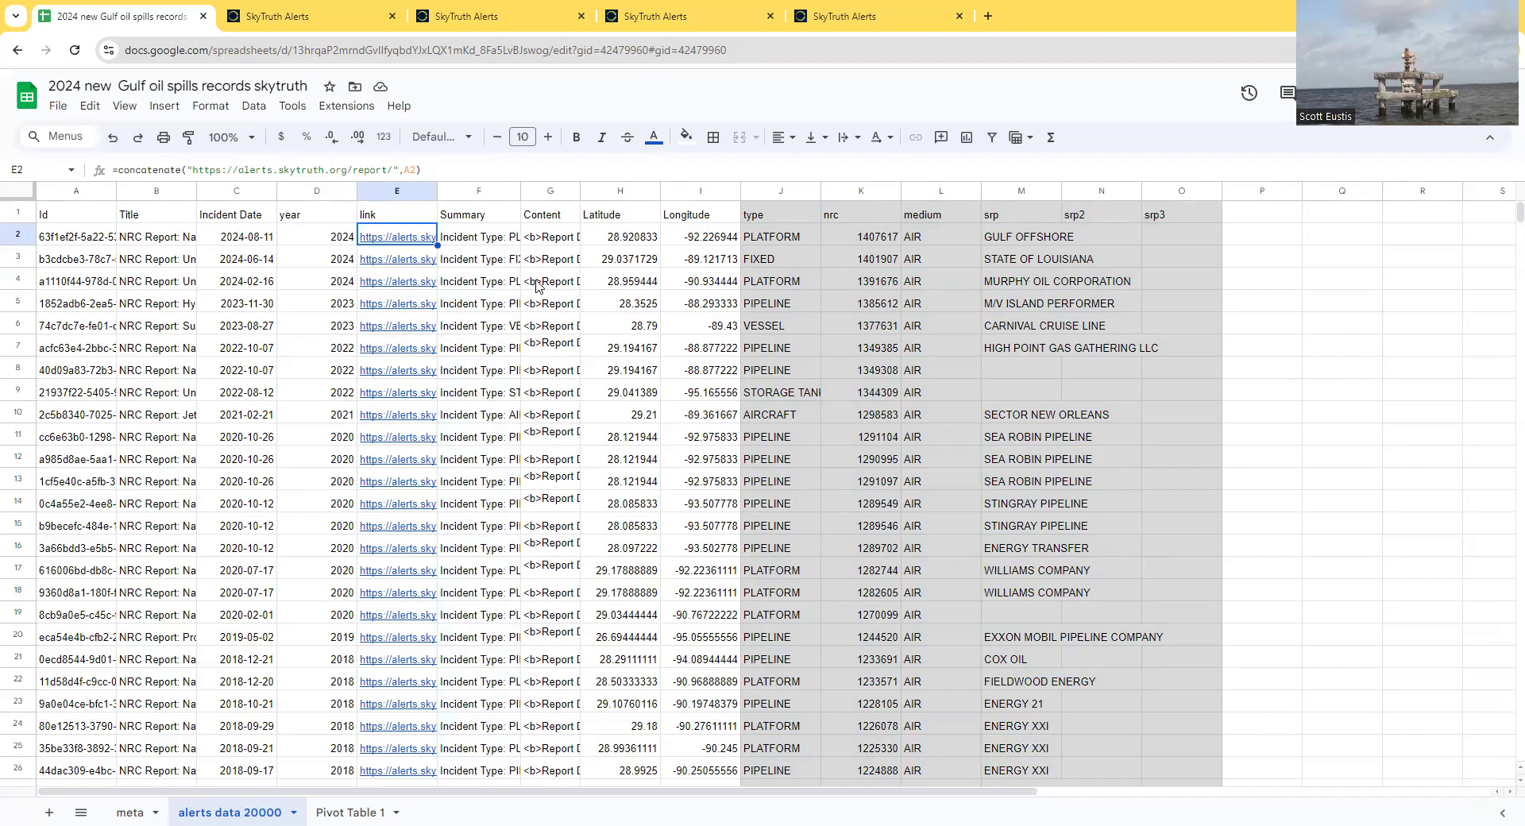
left_click(469, 402)
scroll(477, 413, "down", 20)
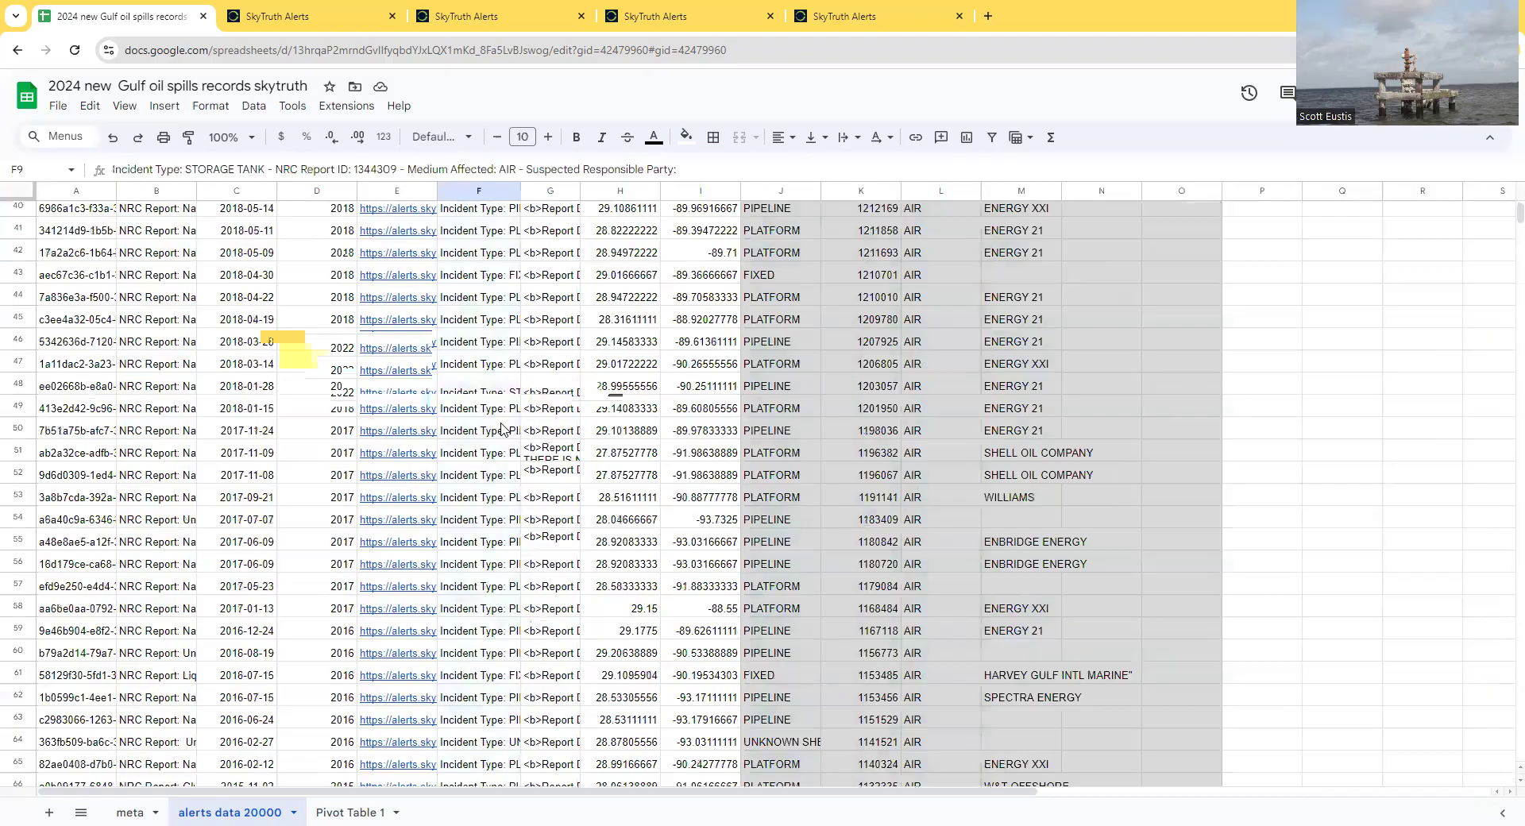
scroll(498, 429, "down", 7)
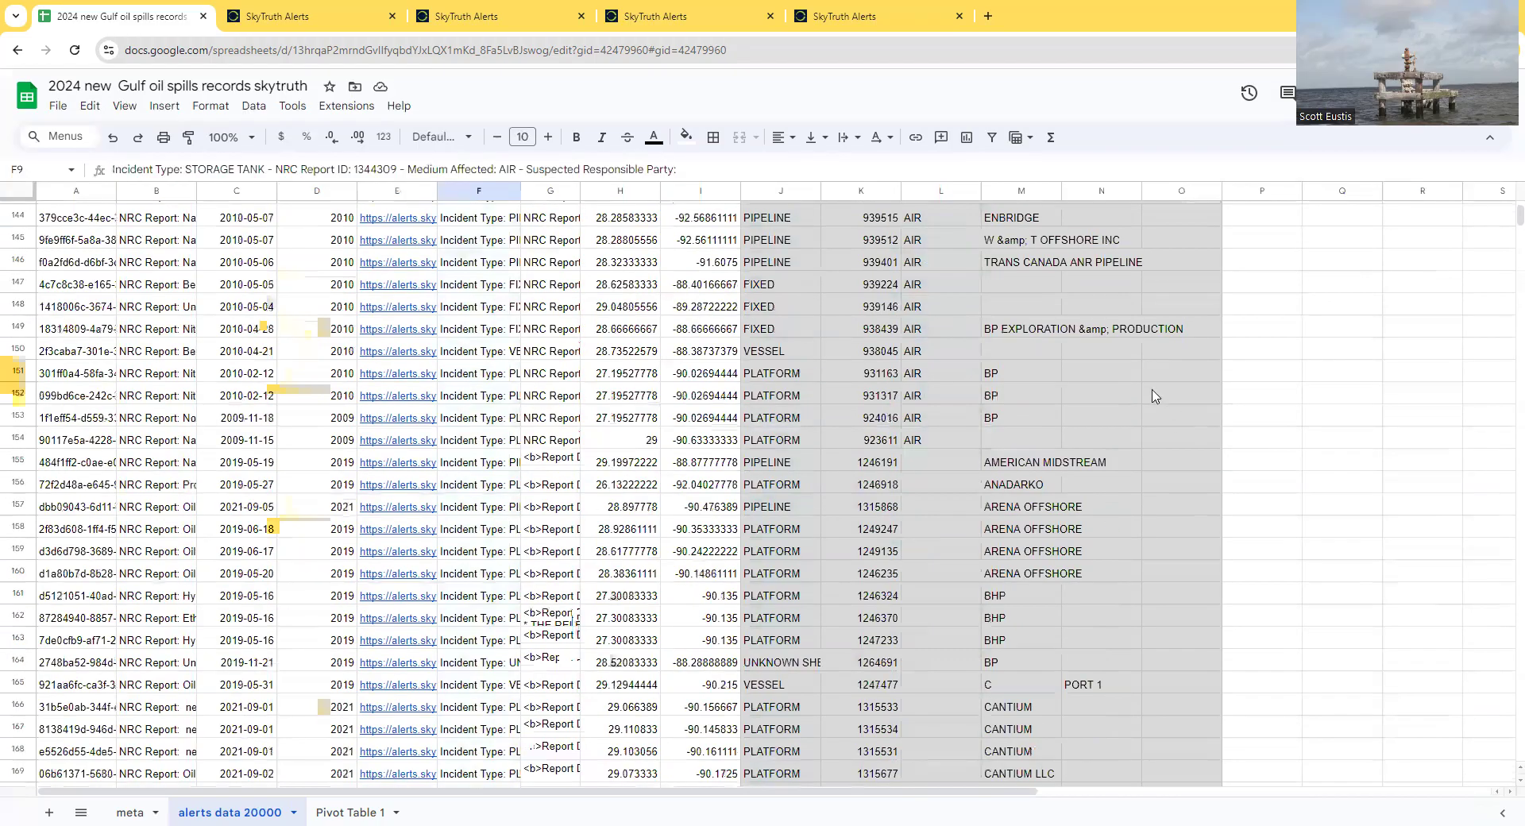
scroll(1113, 374, "down", 6)
left_click_drag(1020, 329, 1024, 418)
scroll(754, 508, "down", 20)
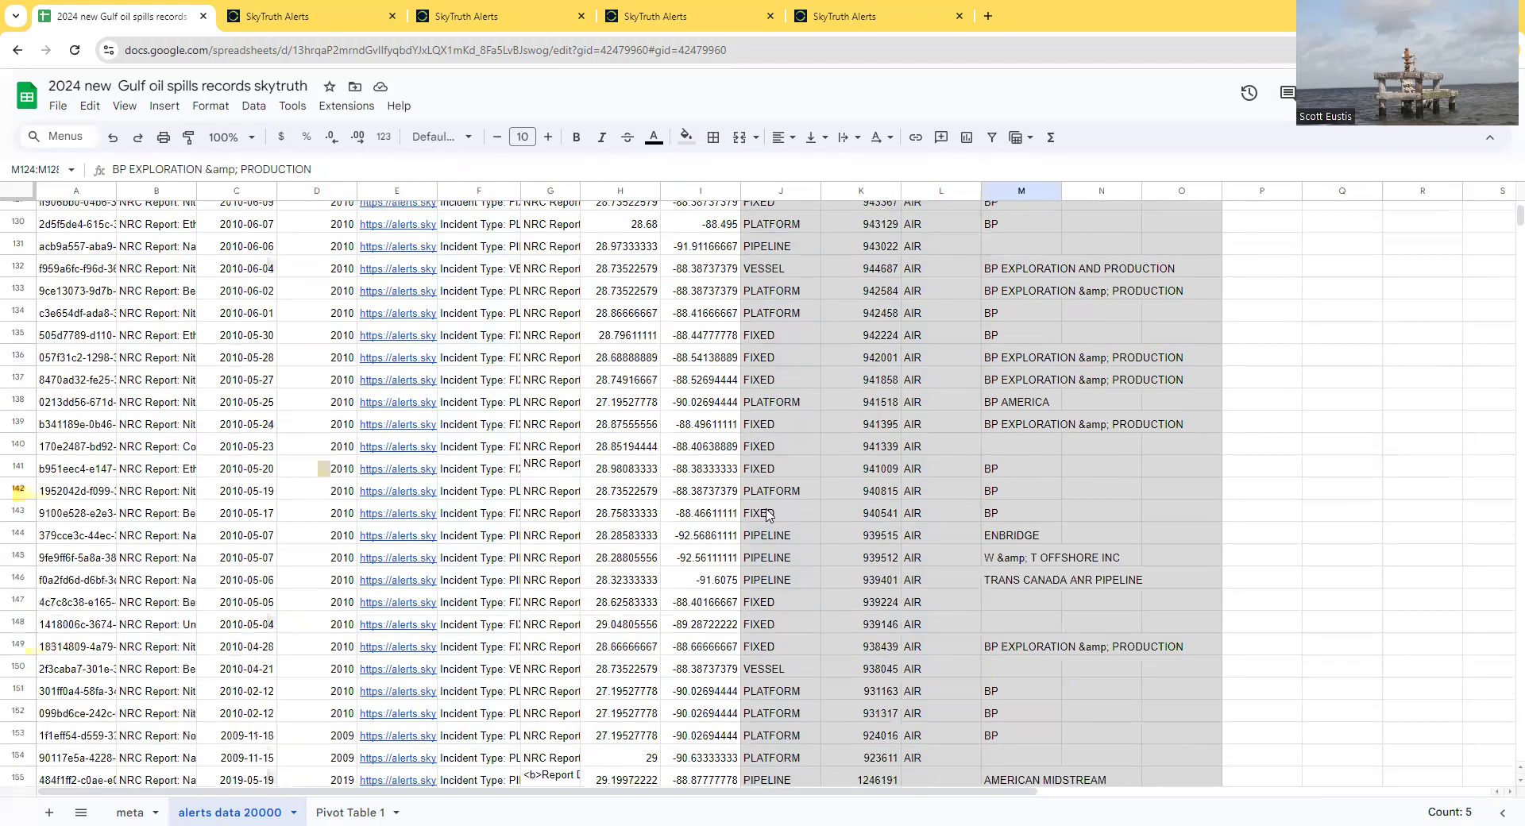
scroll(731, 508, "down", 20)
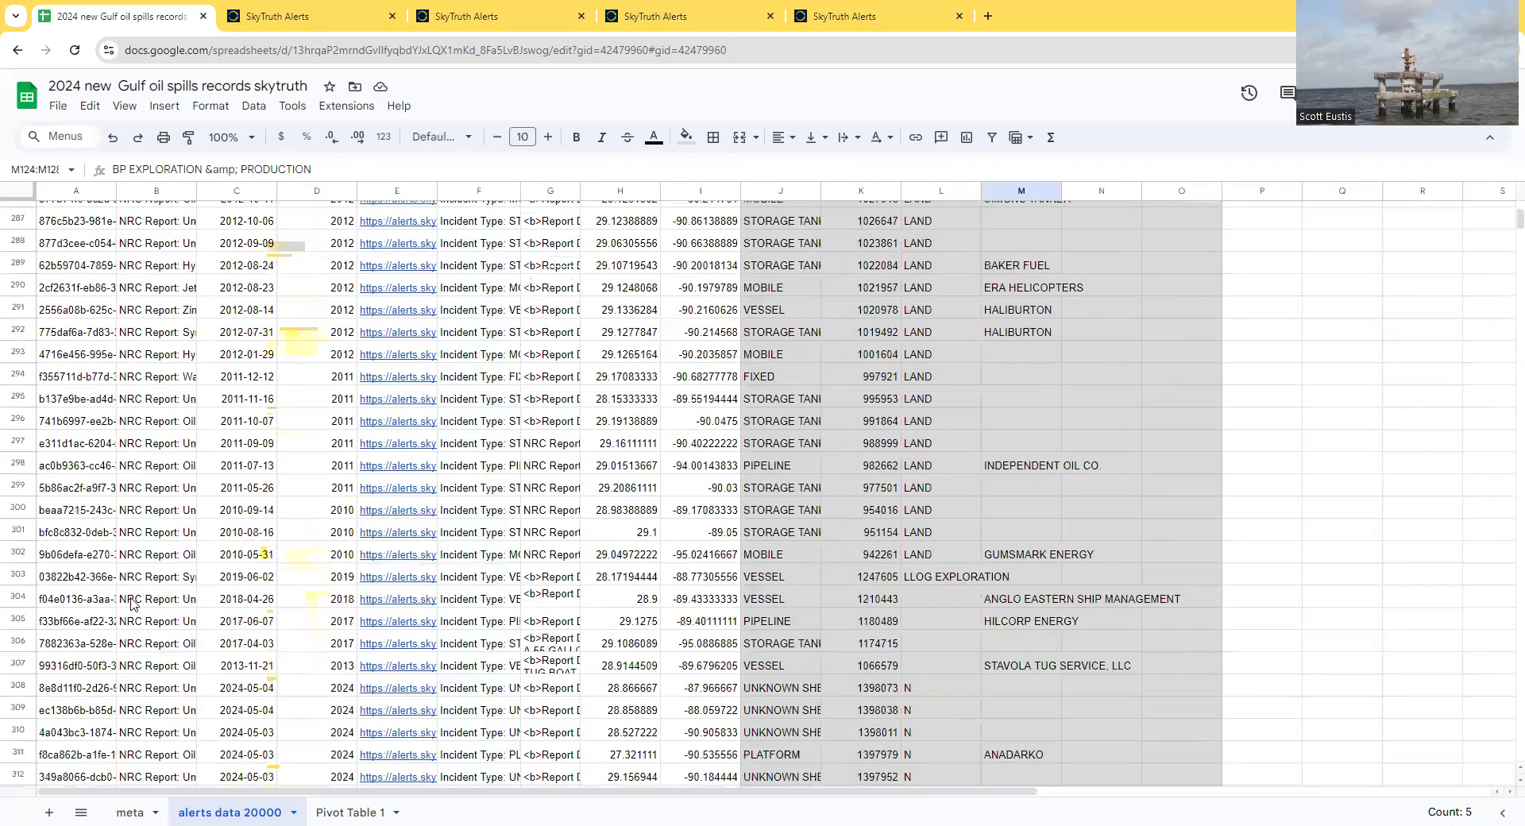
Step: Go to the end of the alert records and inspect the coordinates, dates and years in the red-flagged rows 19995 to 20001
left_click(154, 621)
key("ctrl+Down")
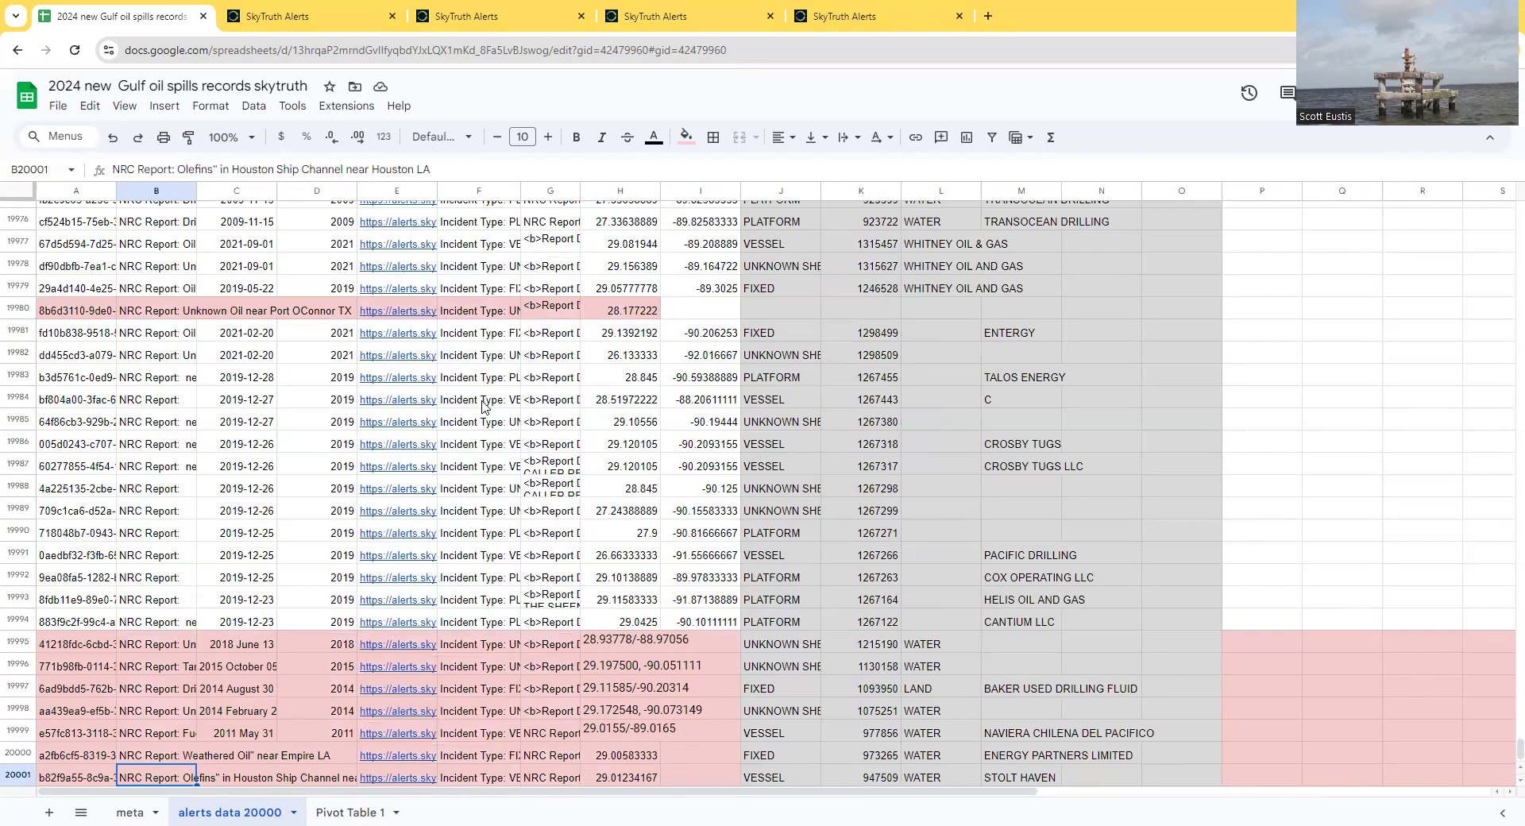
scroll(459, 414, "down", 2)
left_click(463, 620)
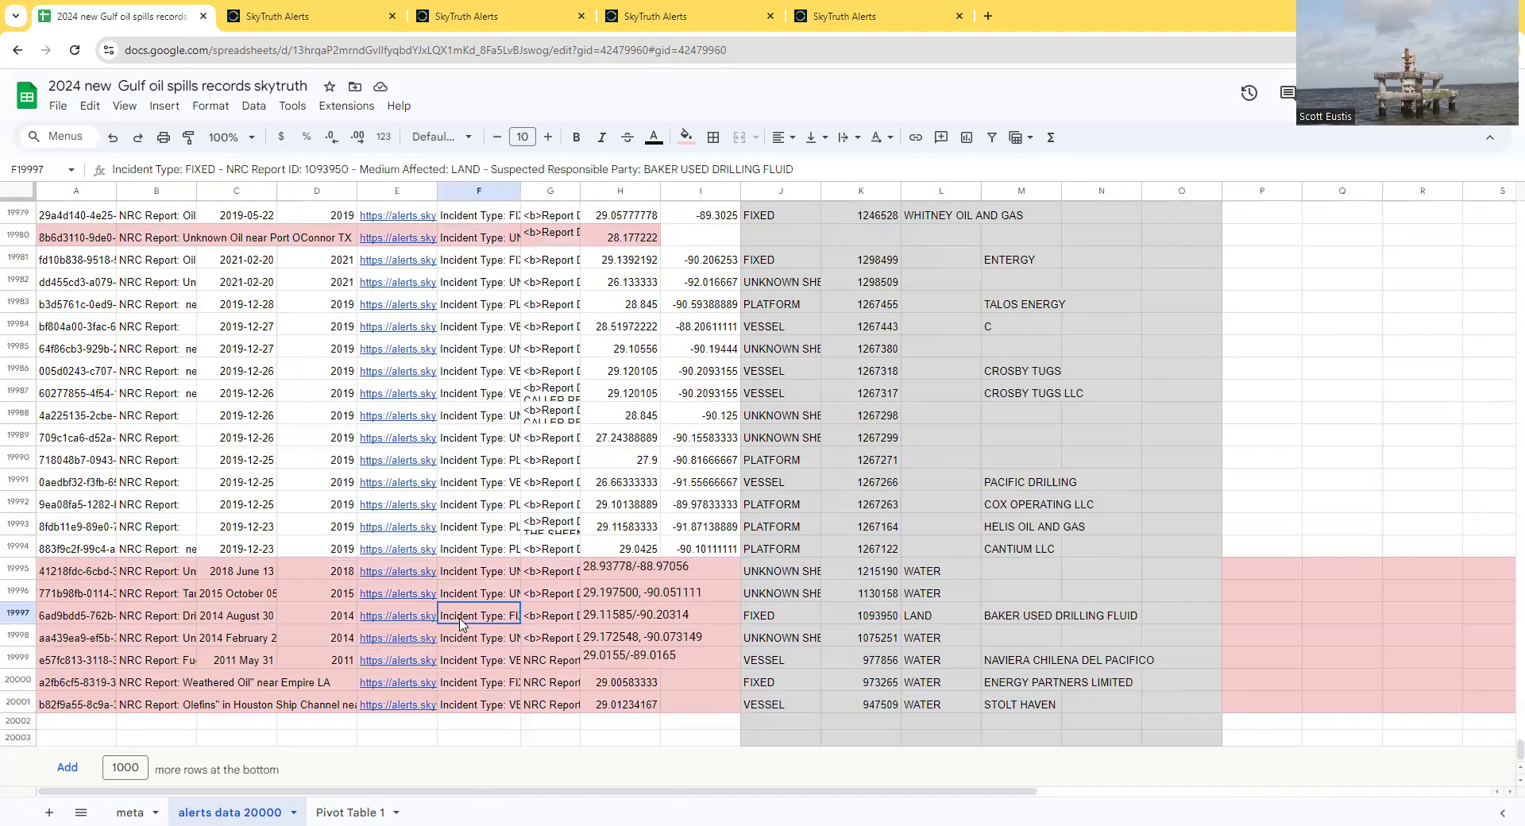
left_click(657, 660)
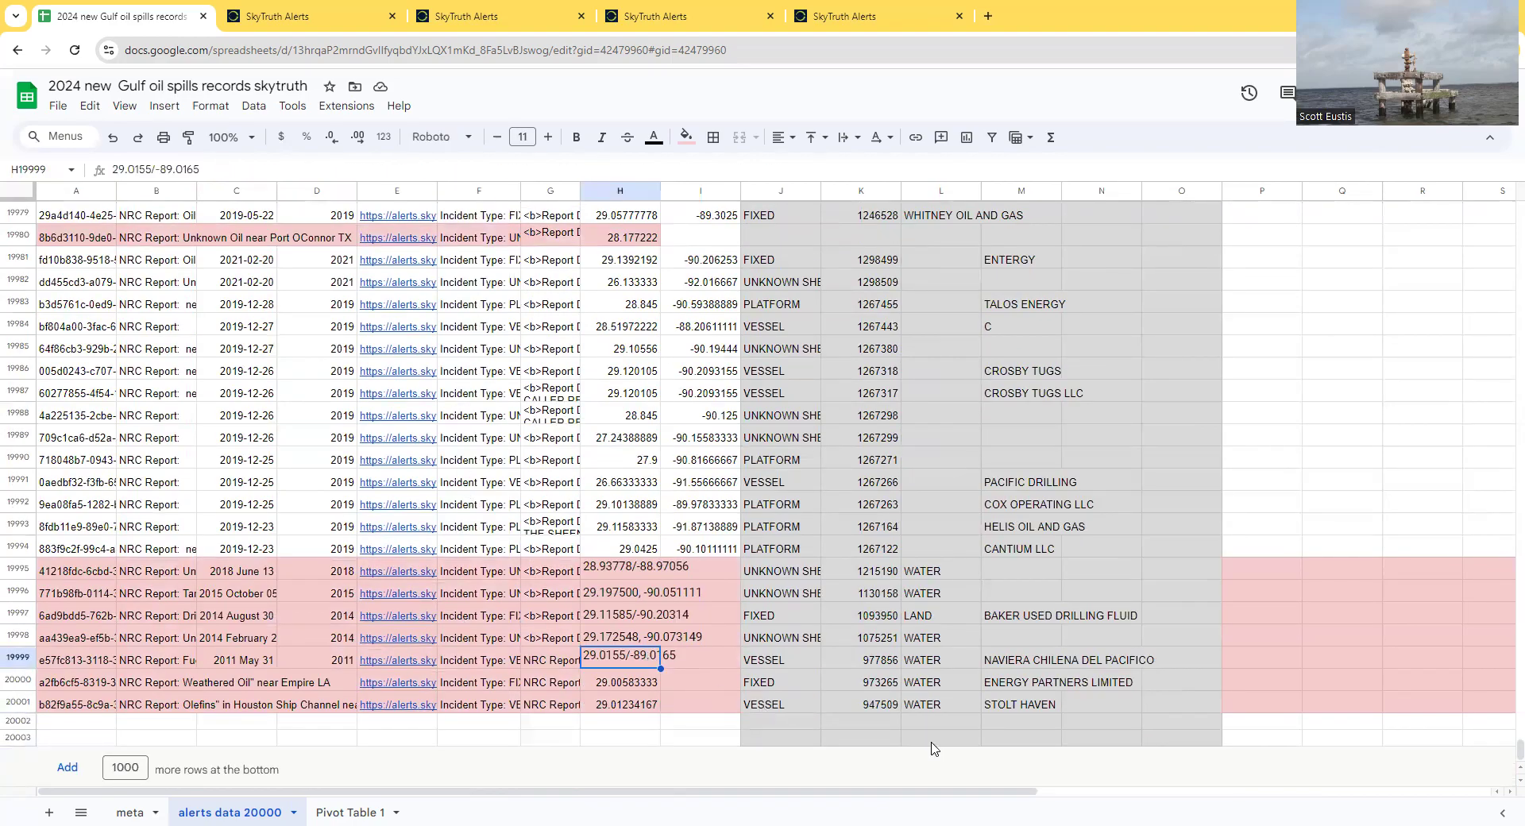
left_click(213, 660)
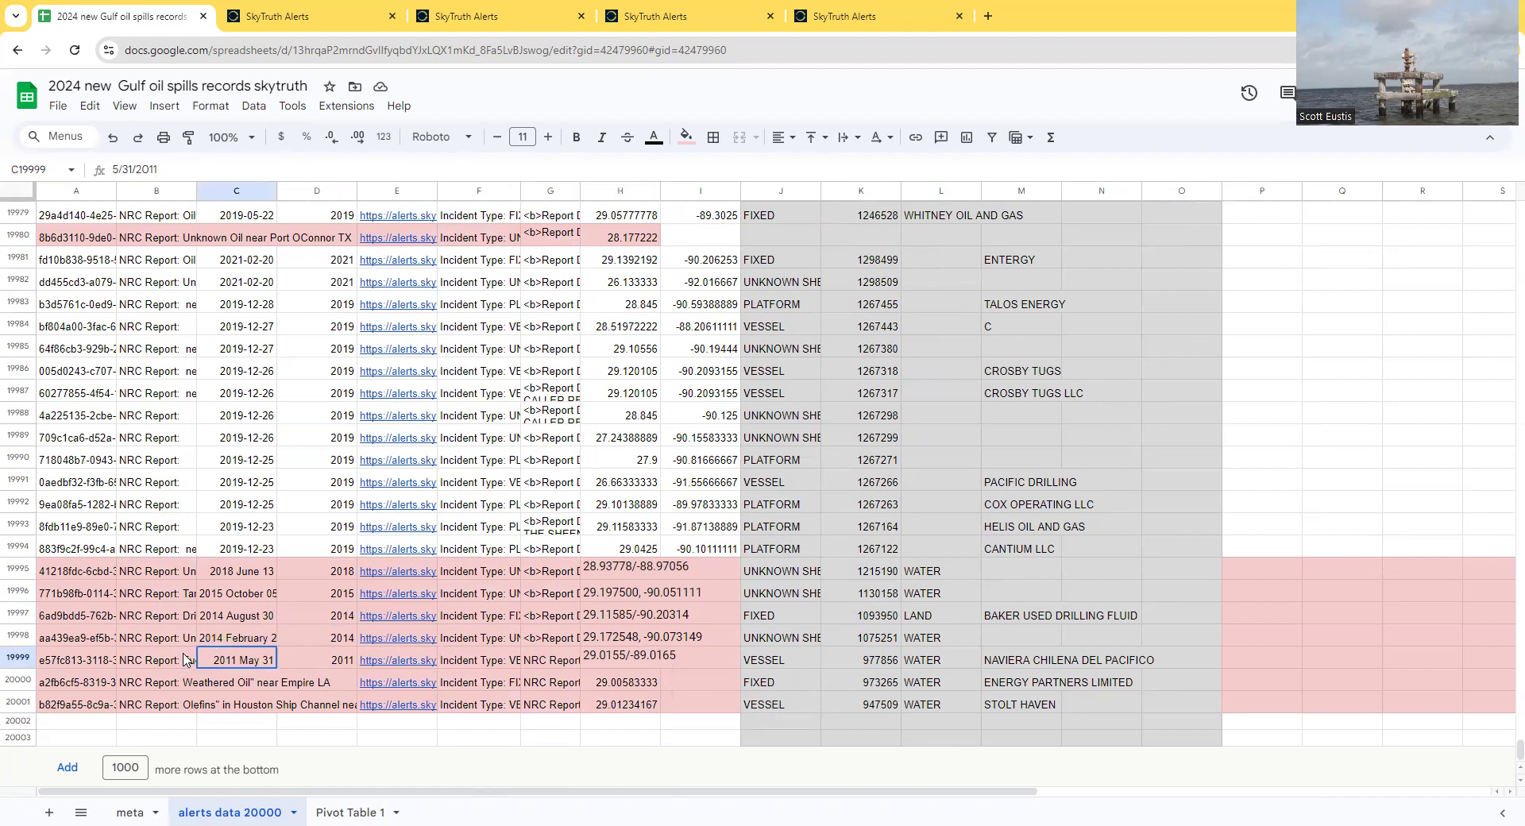
left_click(167, 660)
left_click(320, 646)
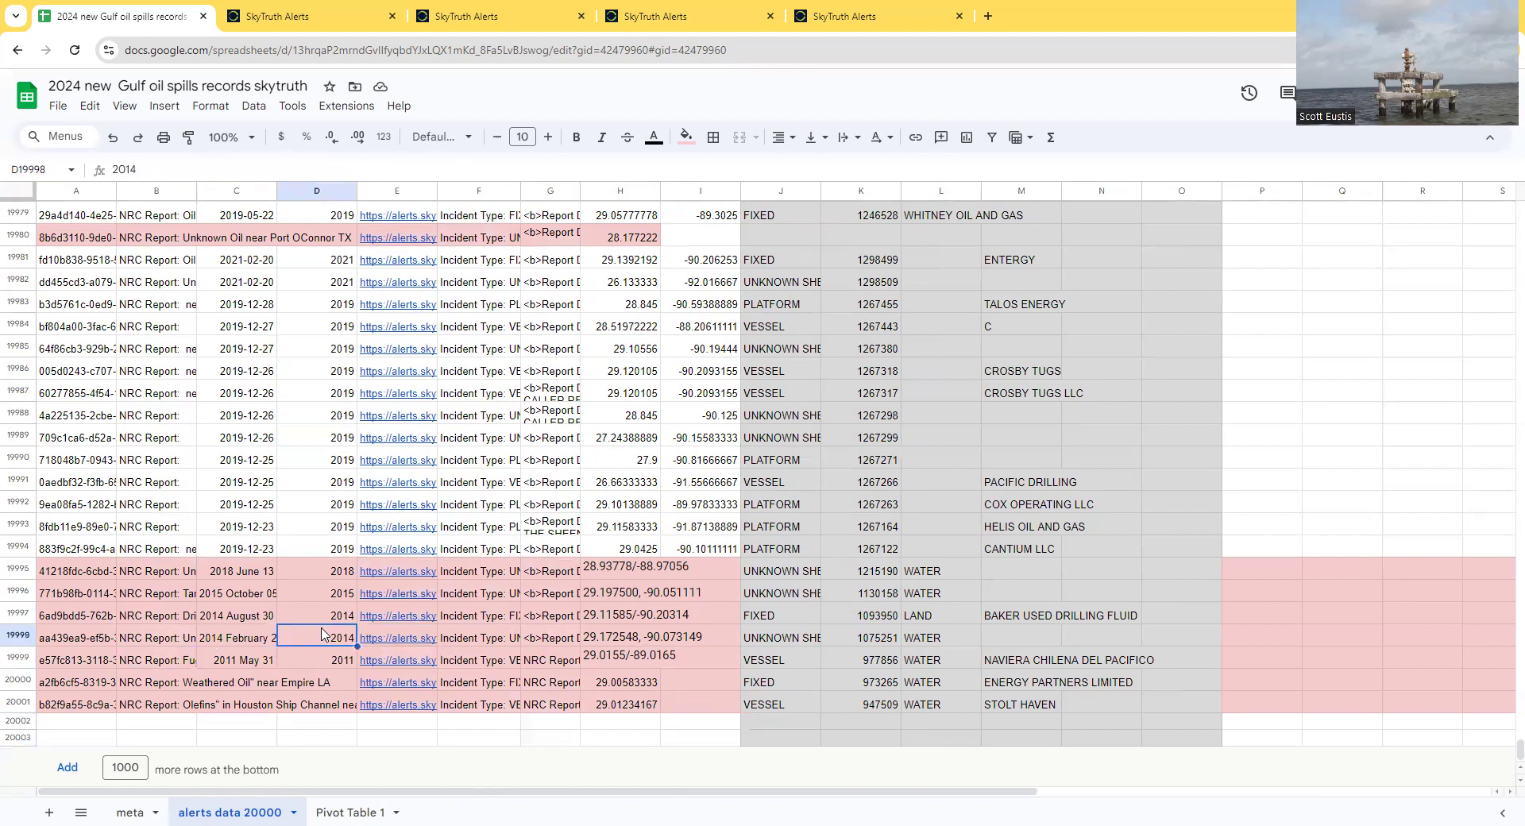
Step: Inspect the red-flagged row 19980, checking its Id, title and latitude cells against the other flagged rows
scroll(367, 640, "up", 1)
scroll(624, 400, "up", 1)
left_click(624, 397)
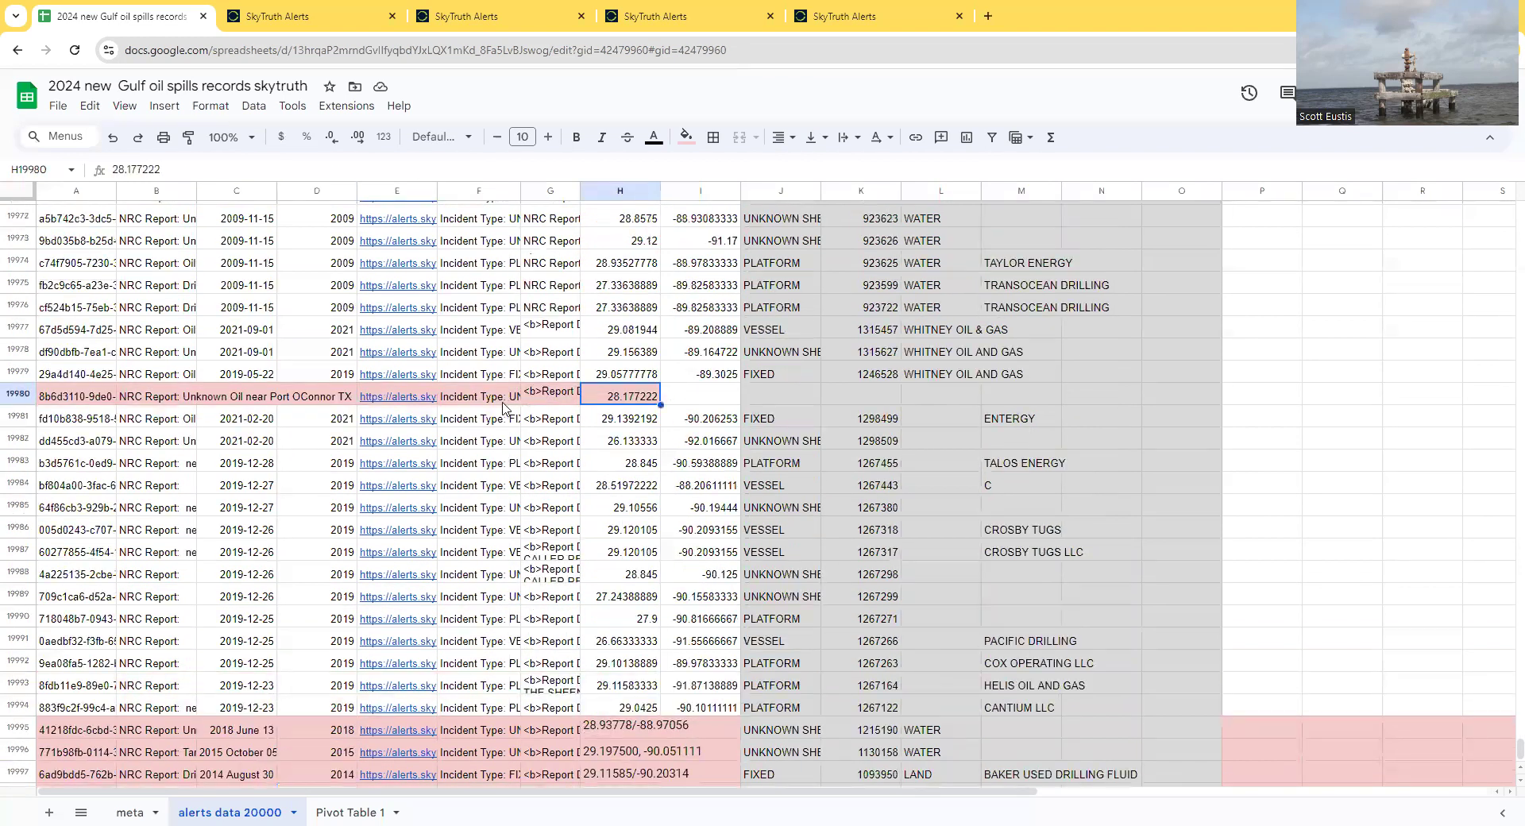
left_click(313, 401)
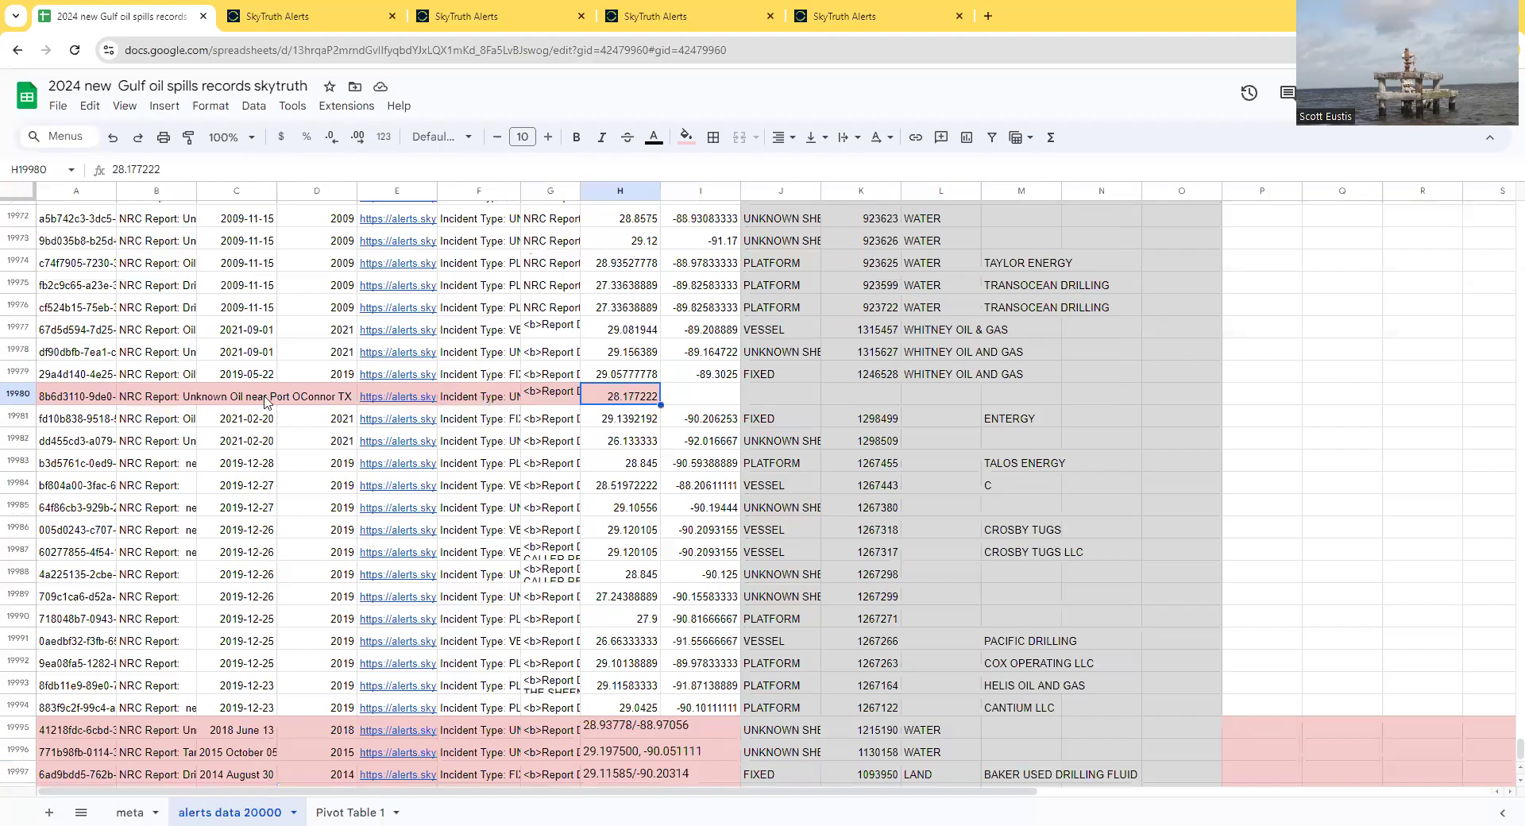
left_click(110, 401)
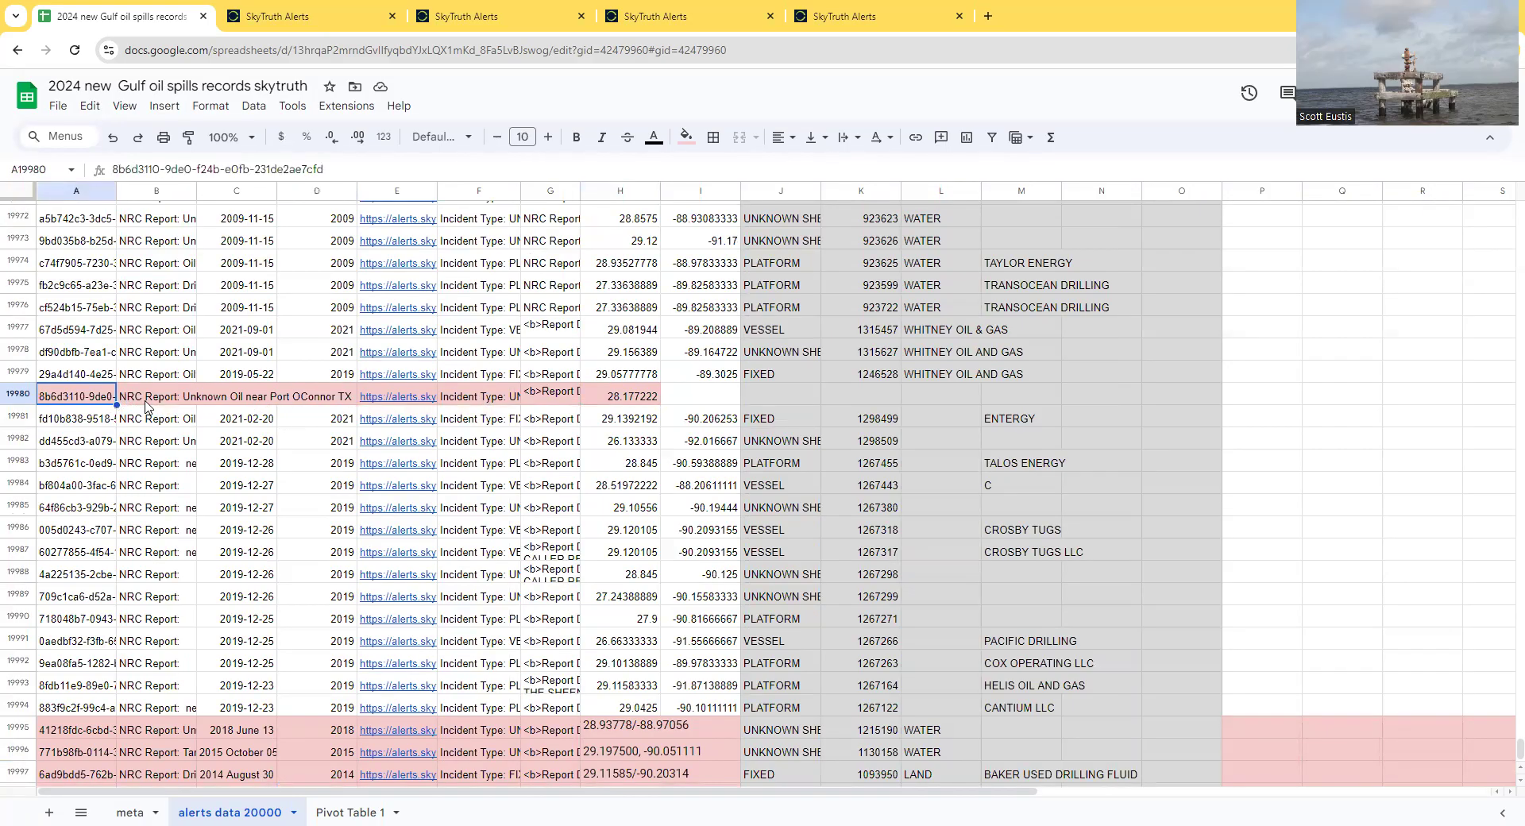
left_click(609, 396)
scroll(774, 499, "down", 2)
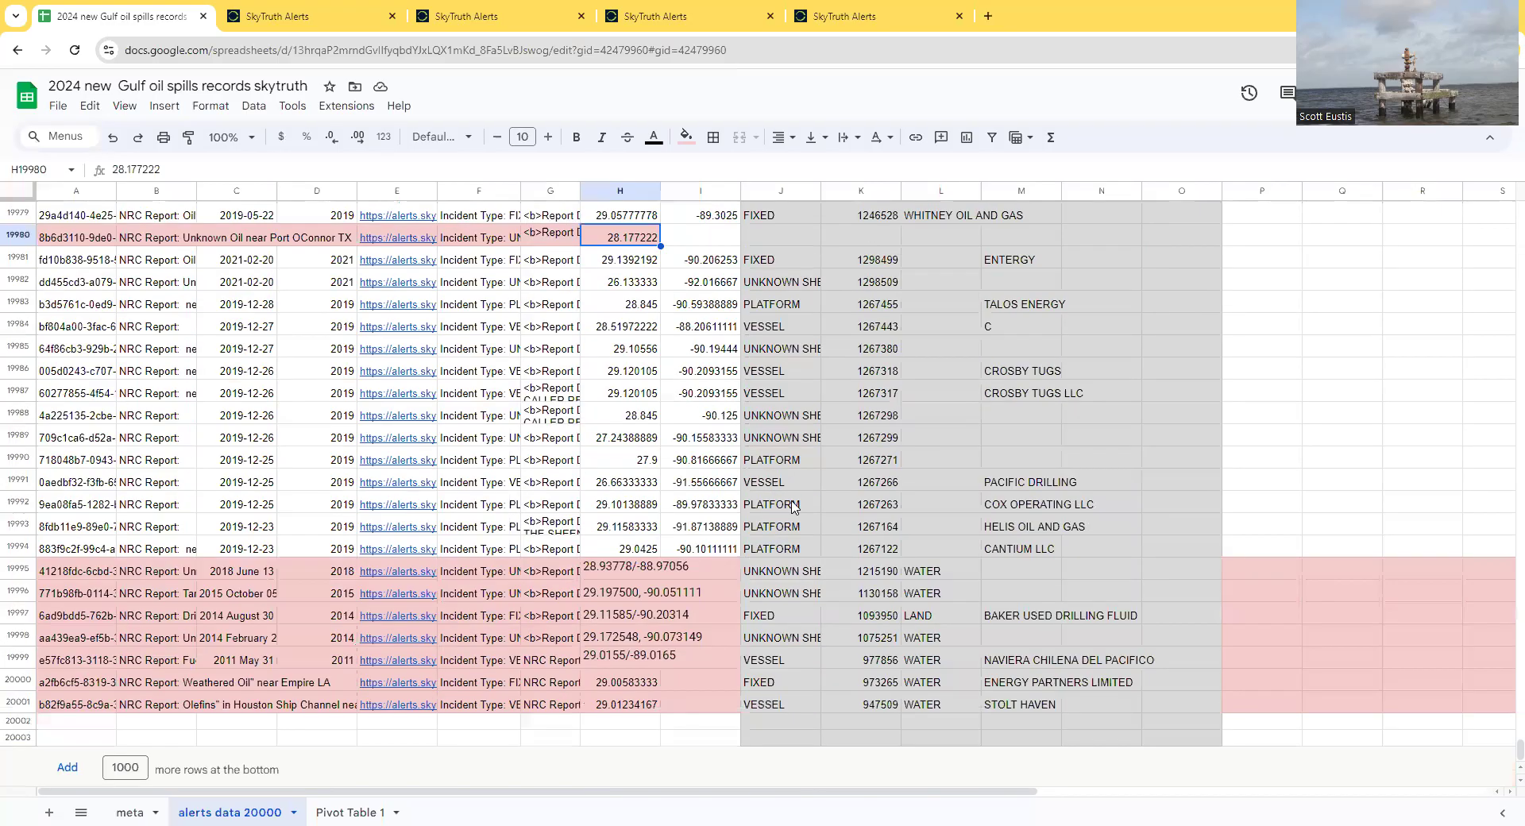
Step: Shade the nrc cells K19995:K20001 light red to match the flagged rows
left_click_drag(866, 574, 894, 690)
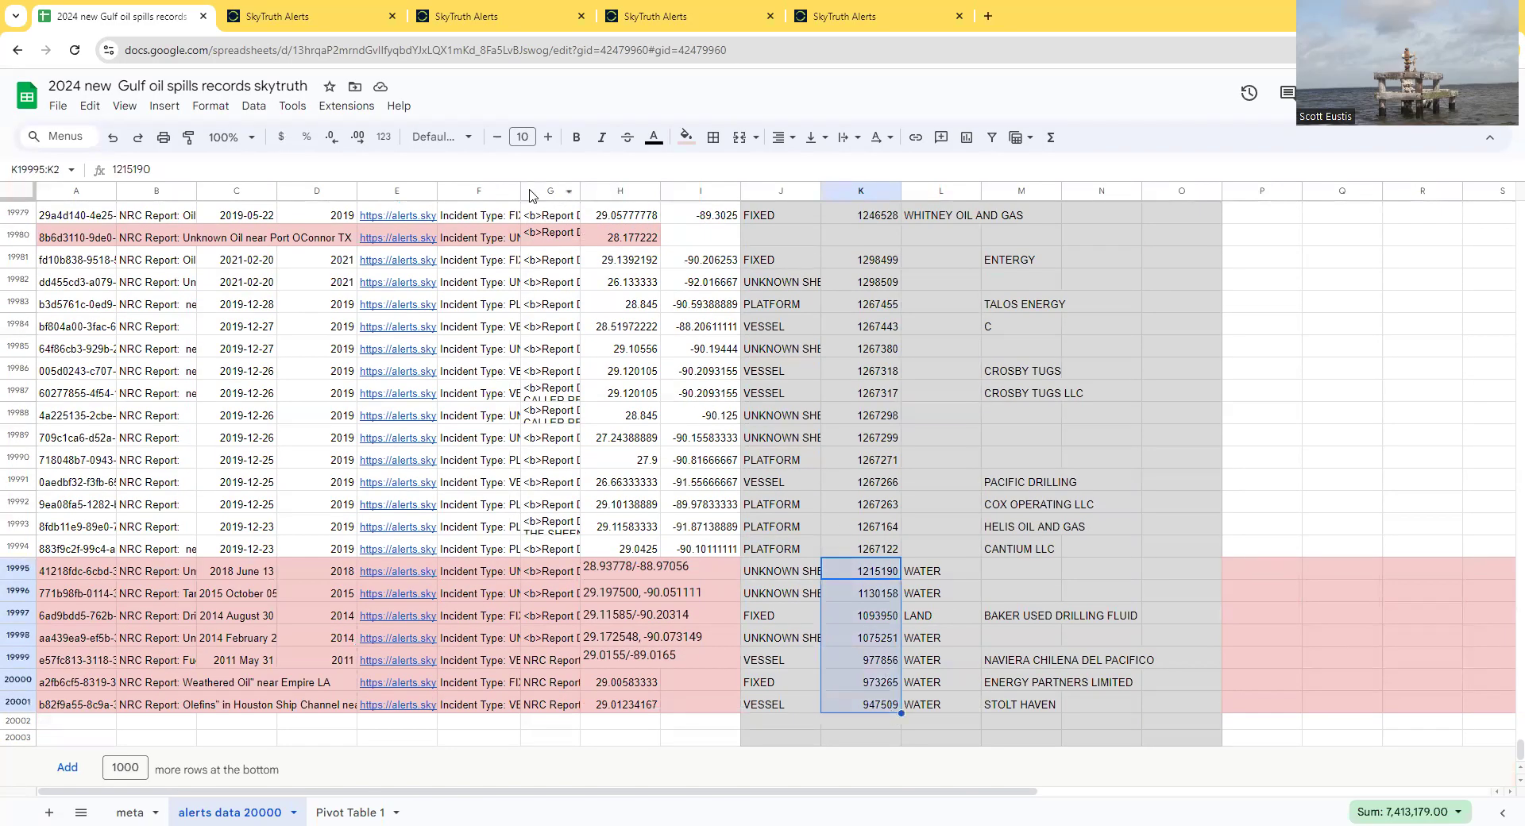
left_click(685, 137)
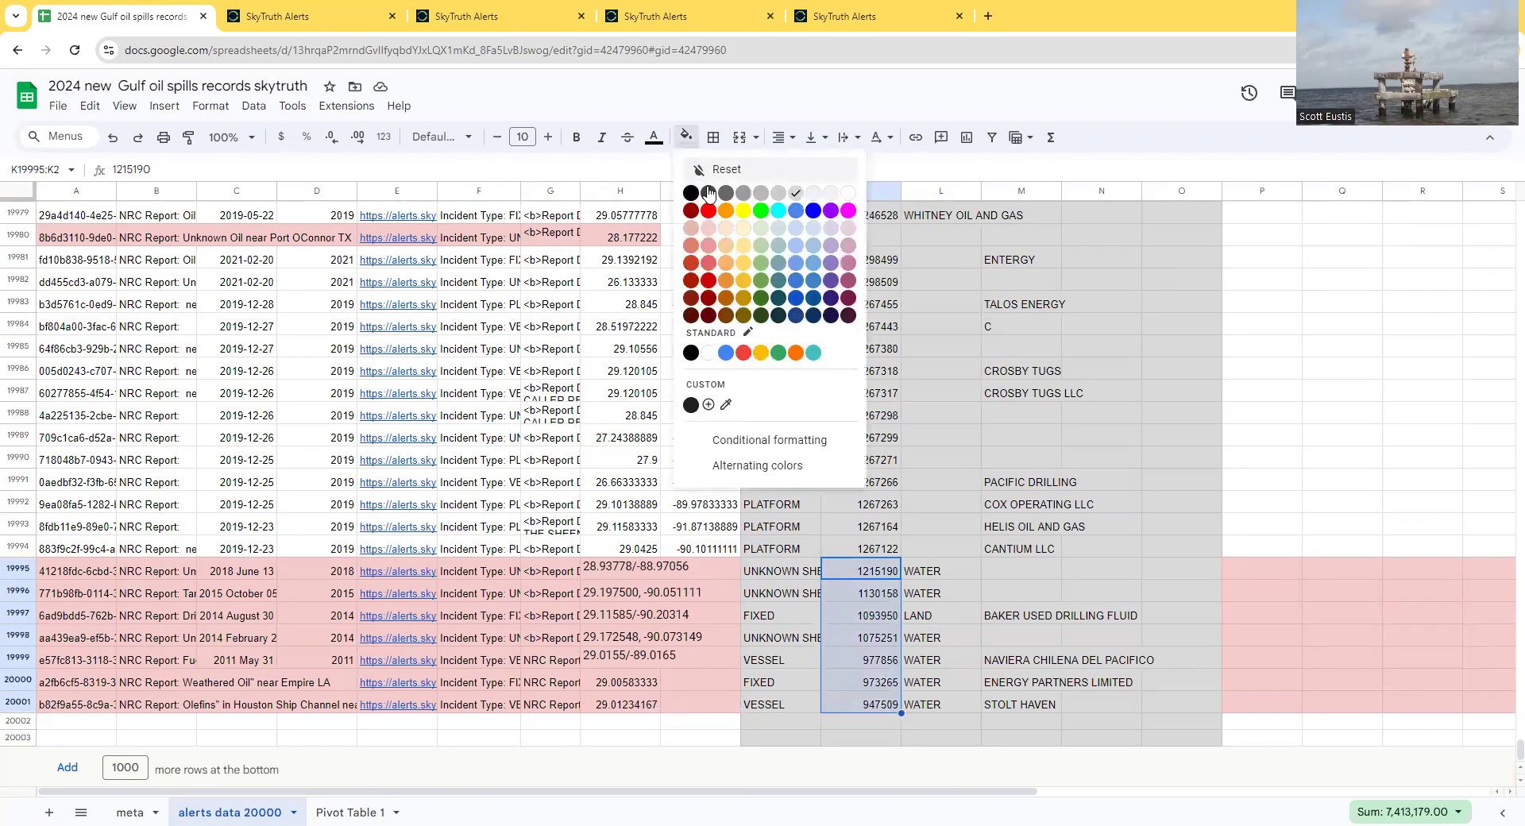
left_click(710, 236)
Step: Widen the Title column B until the full report titles in the flagged rows fit
left_click_drag(76, 572, 62, 684)
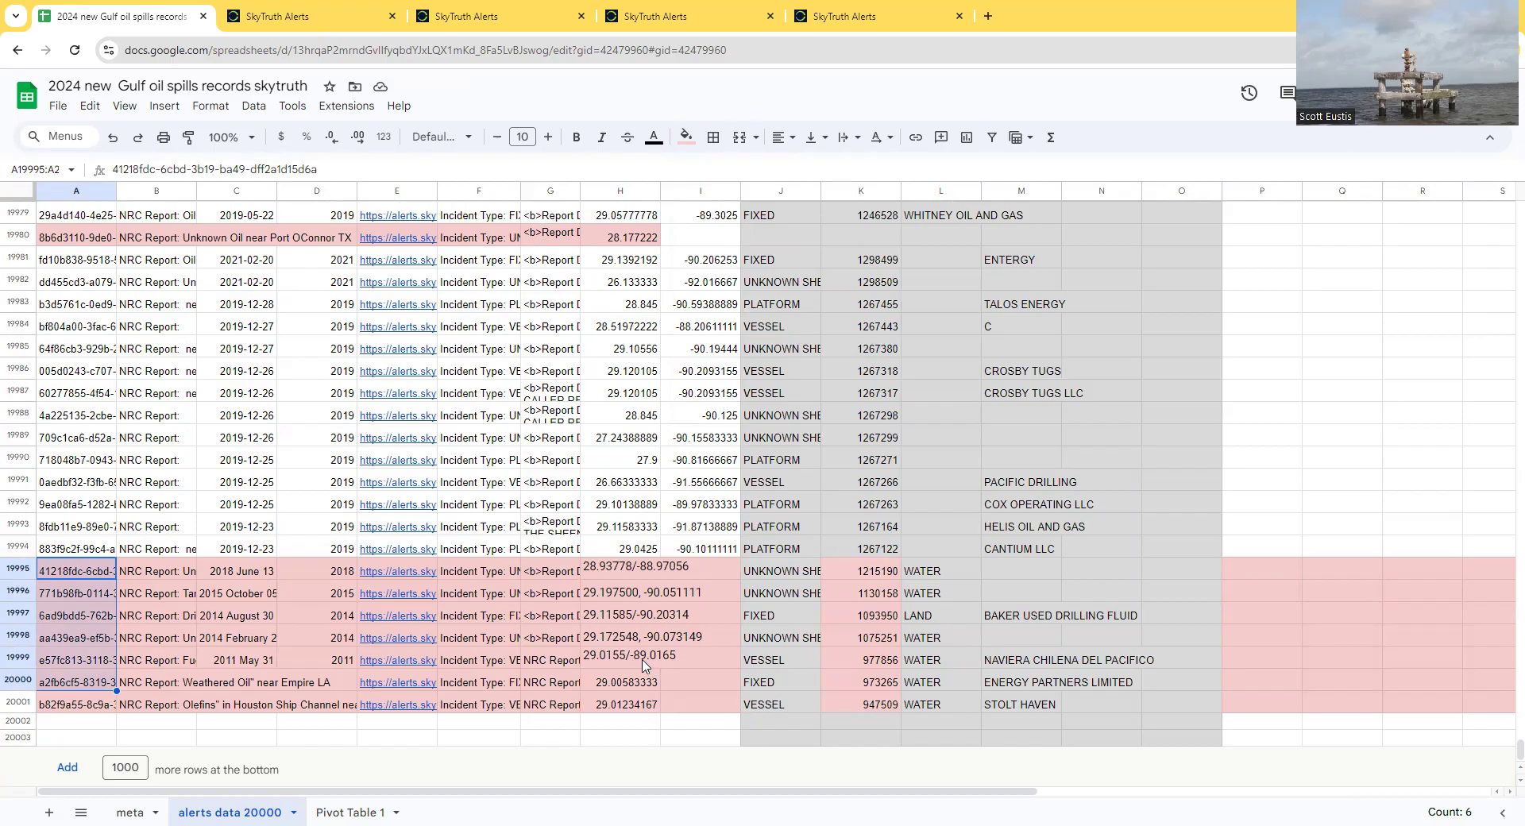
left_click(173, 572)
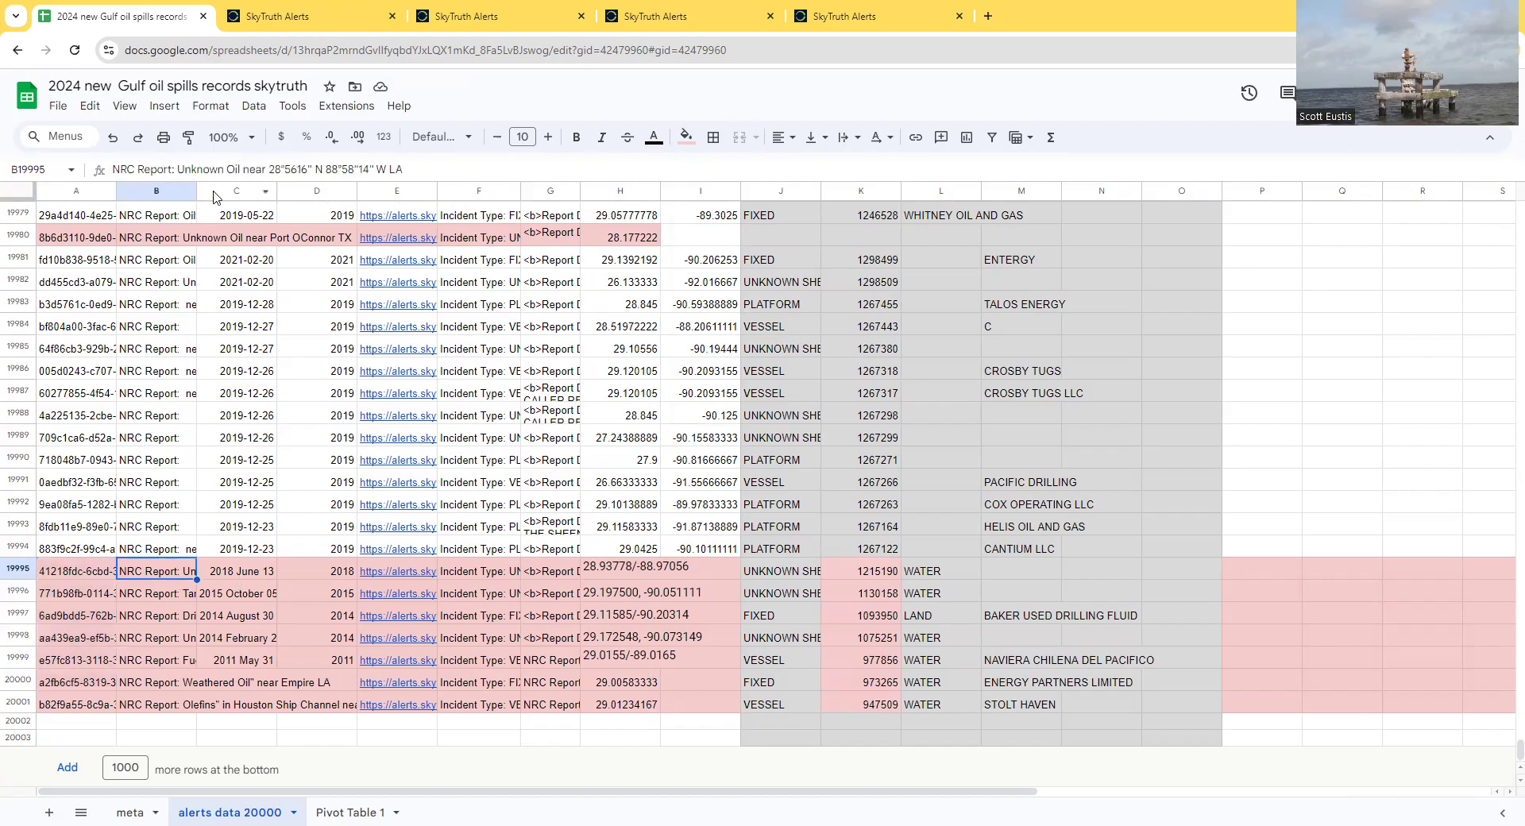
left_click_drag(197, 191, 442, 191)
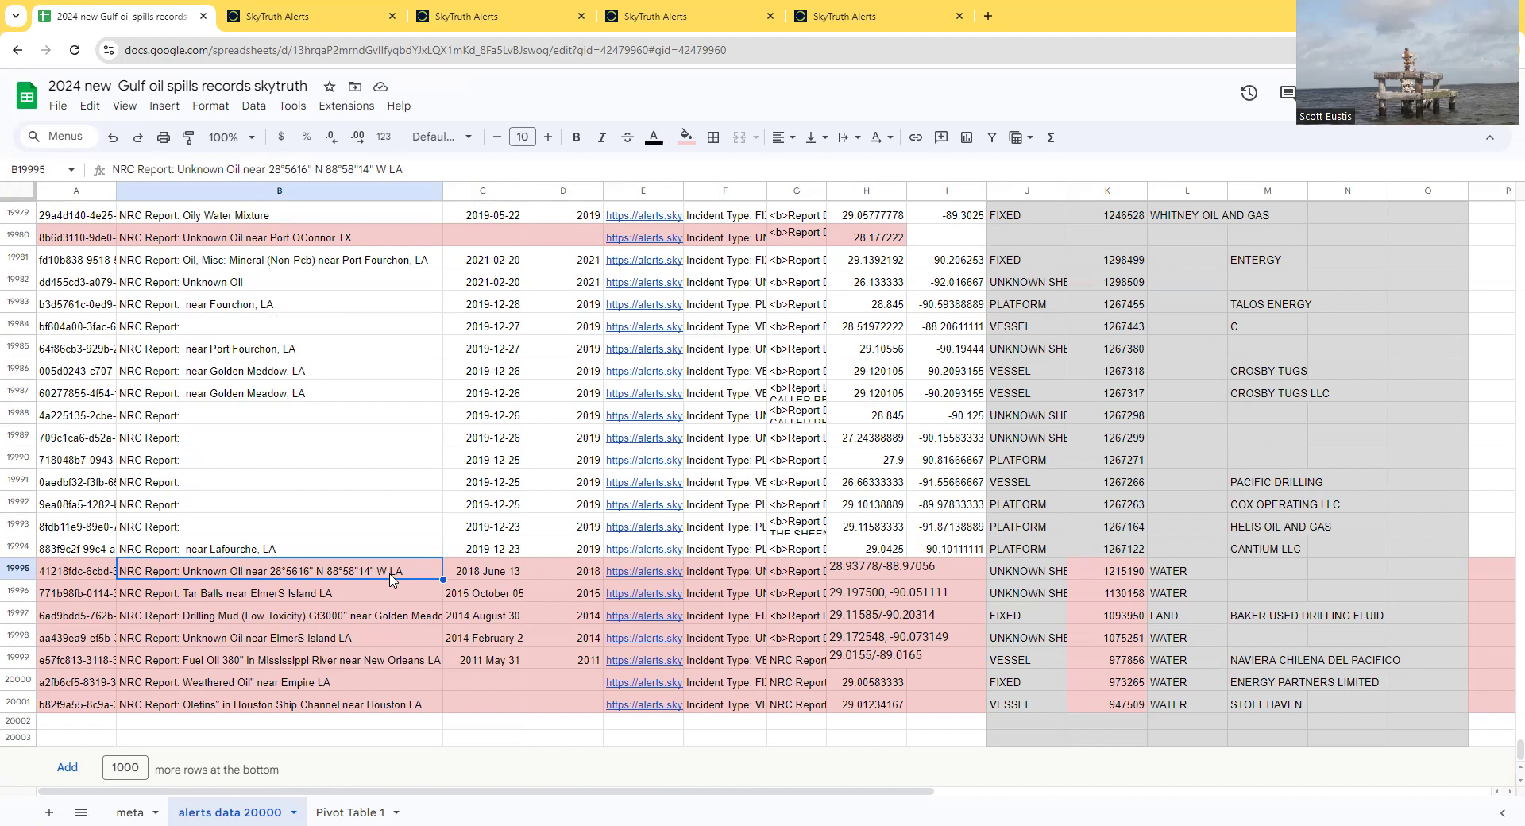
Step: Examine the titles, incident dates, years, links and coordinates in flagged rows 19995 to 20001 against the records above them
left_click(379, 546)
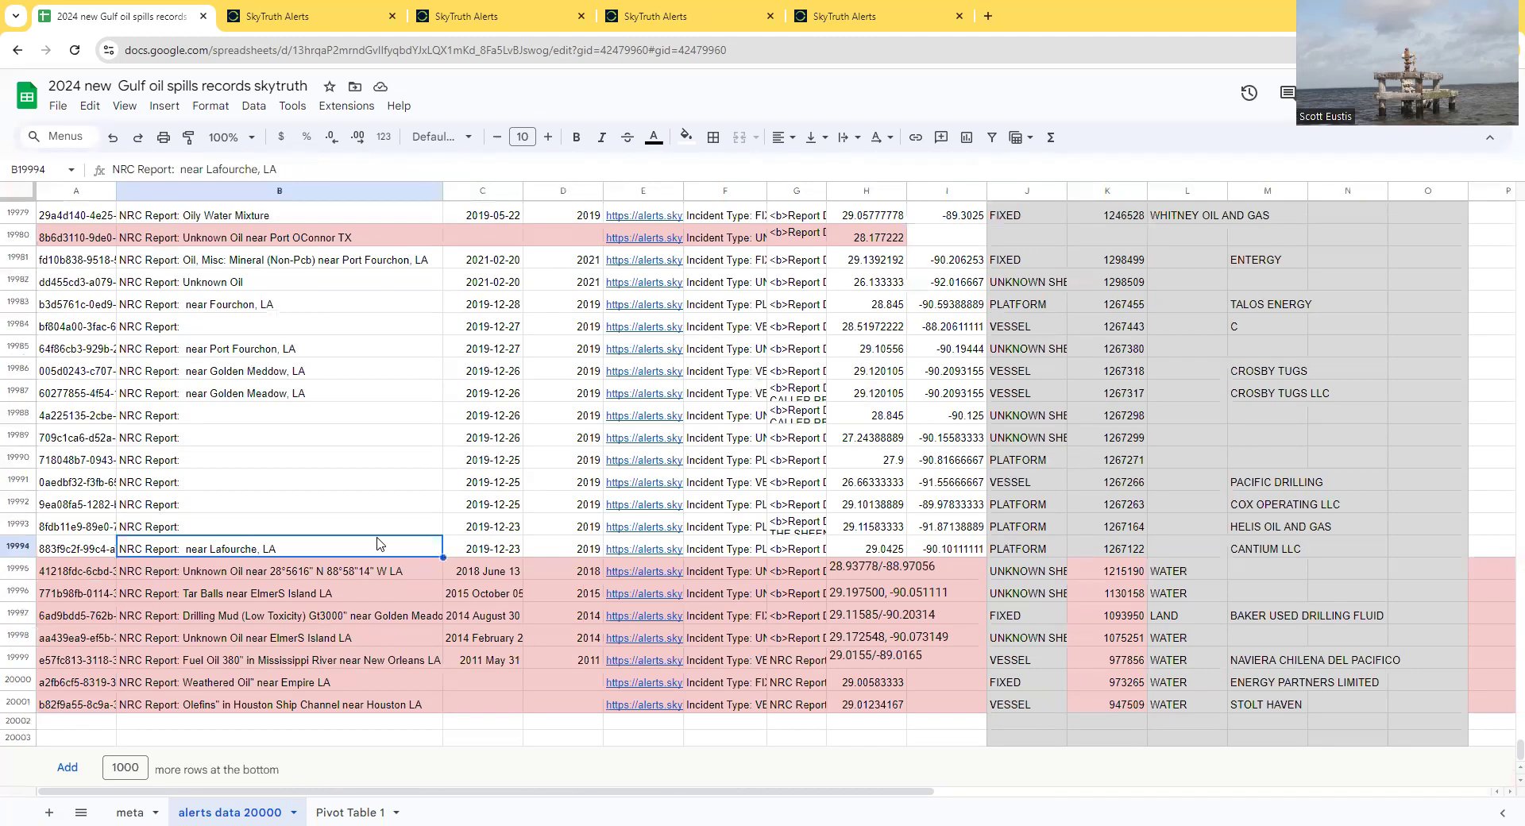
key("ctrl+Up")
key("ctrl+Down")
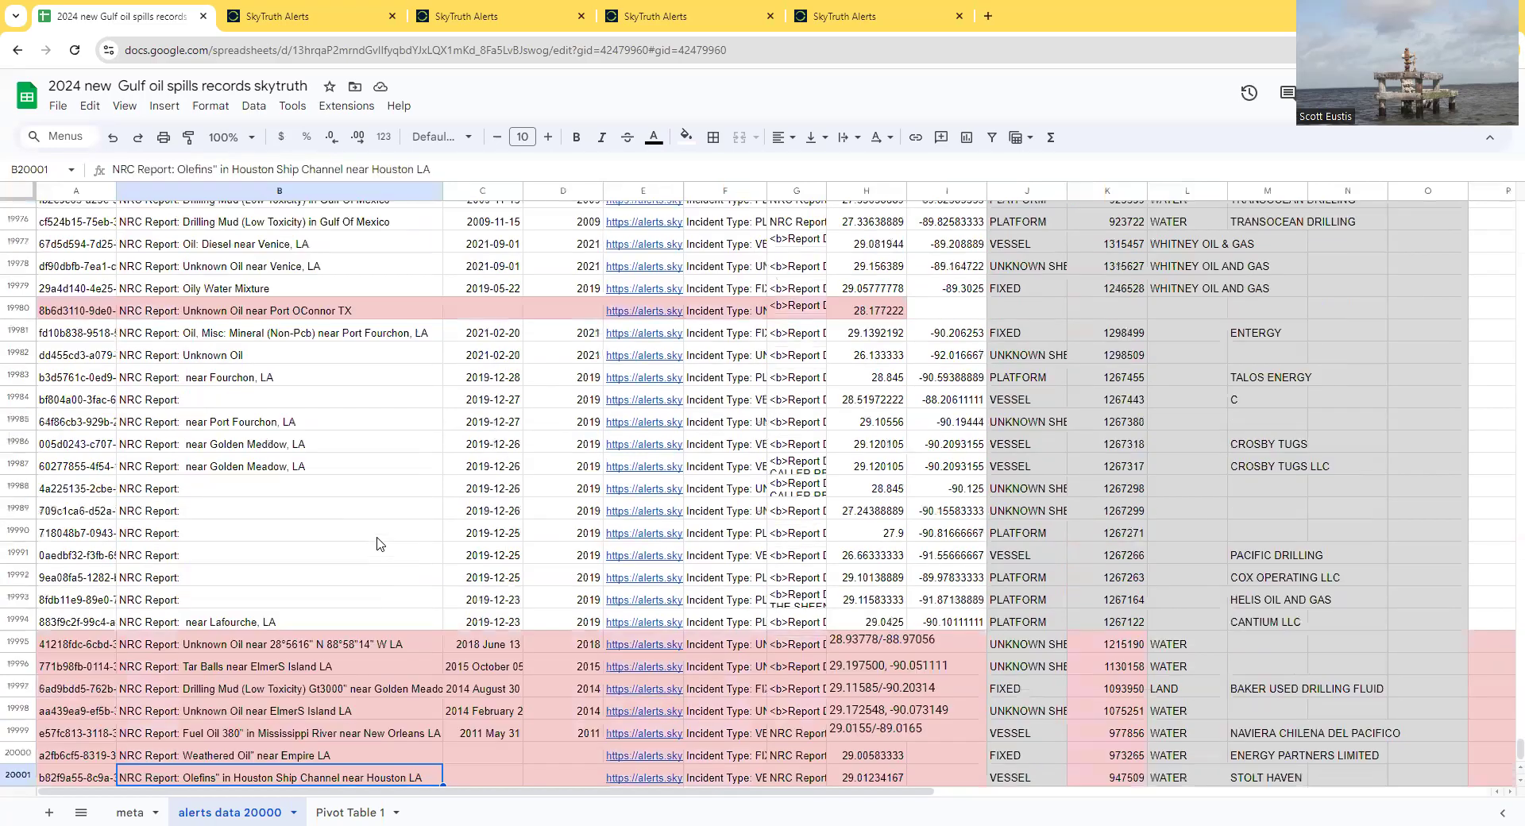
scroll(465, 548, "down", 2)
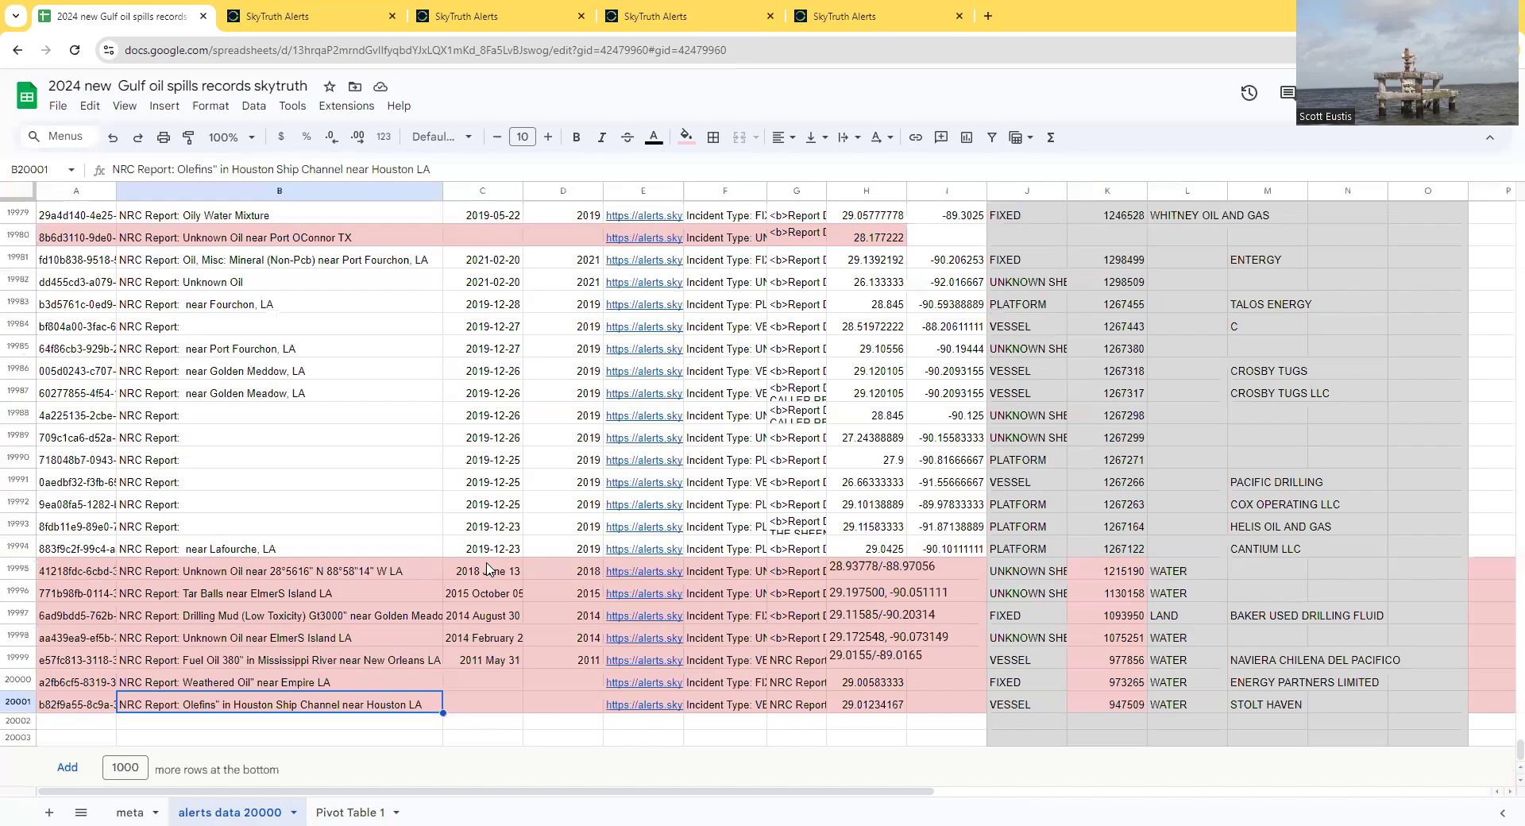
left_click_drag(482, 571, 492, 705)
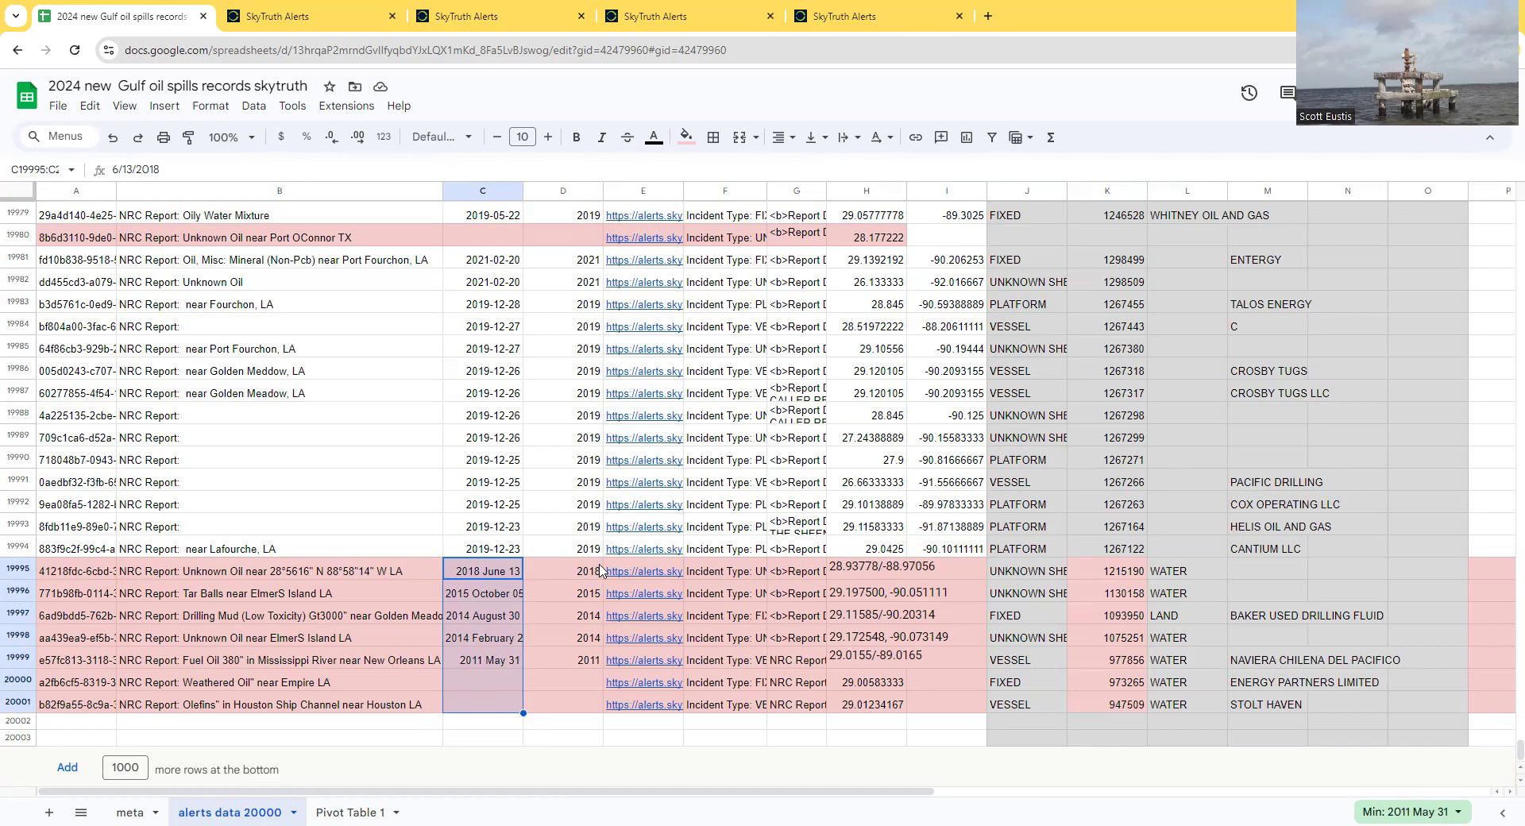
left_click_drag(633, 572, 907, 682)
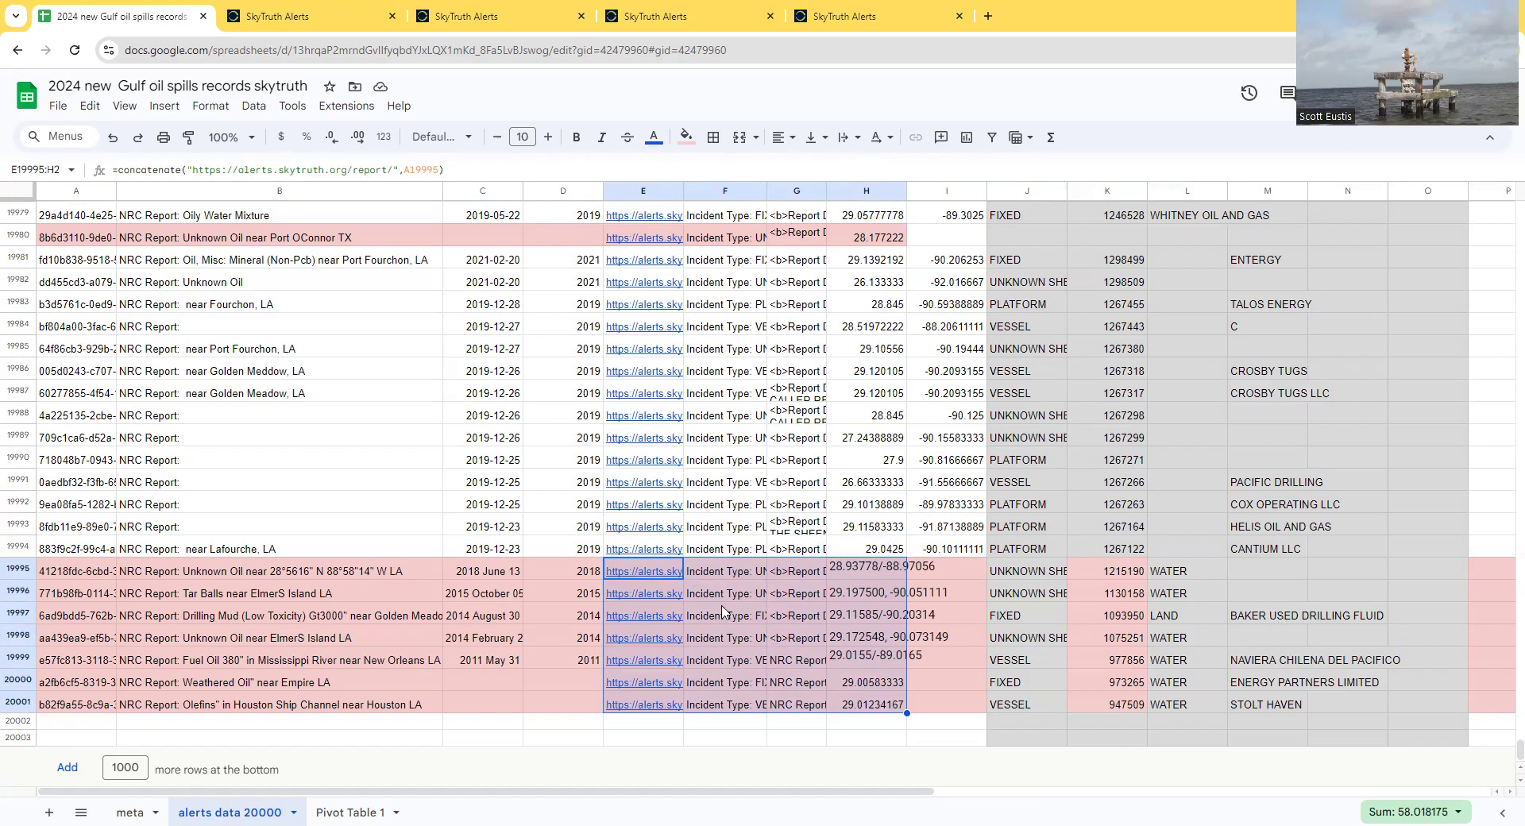
left_click(561, 660)
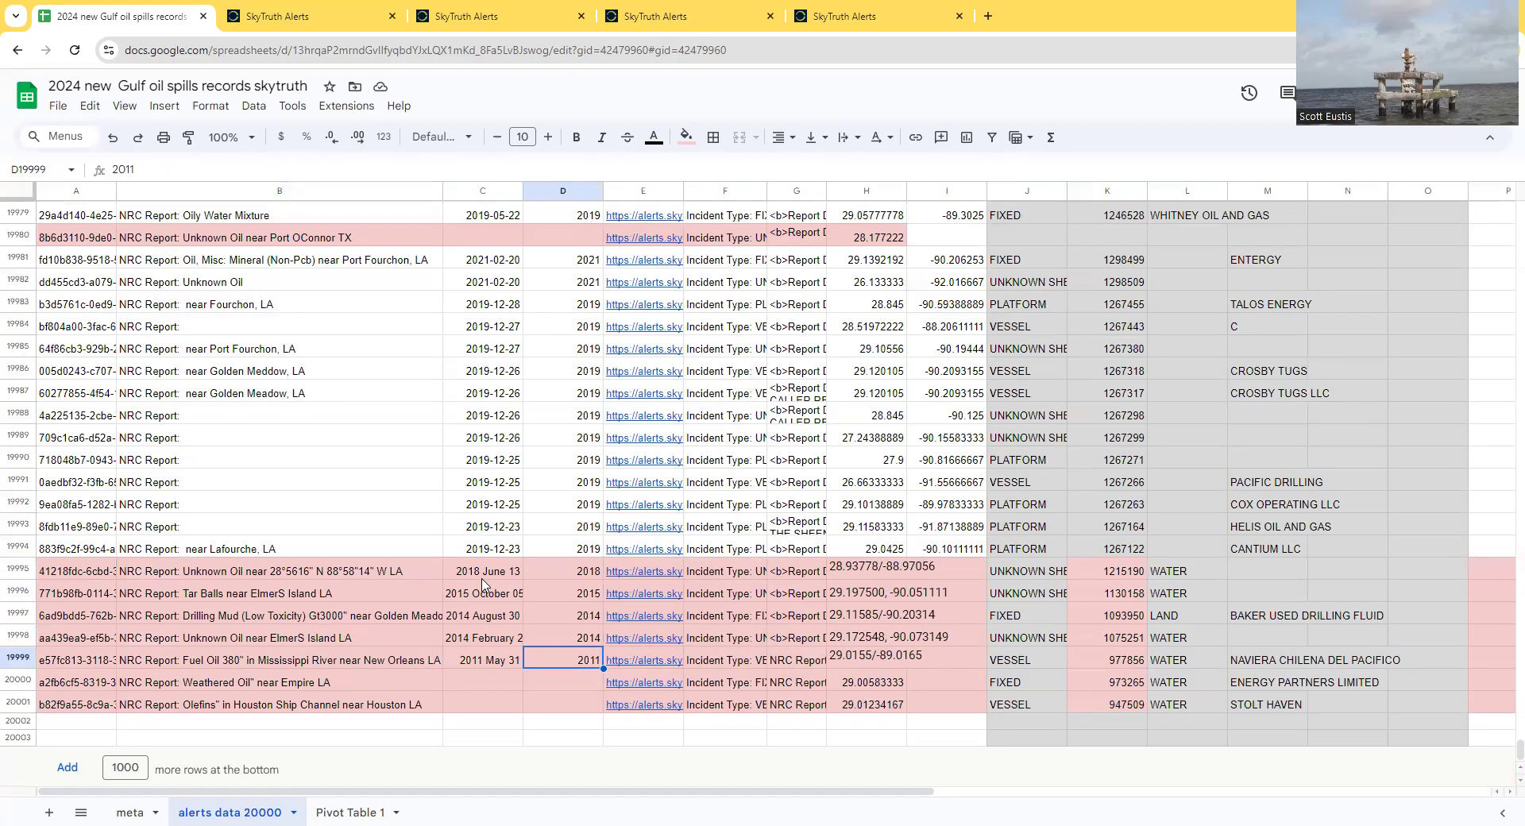
left_click_drag(482, 583, 566, 666)
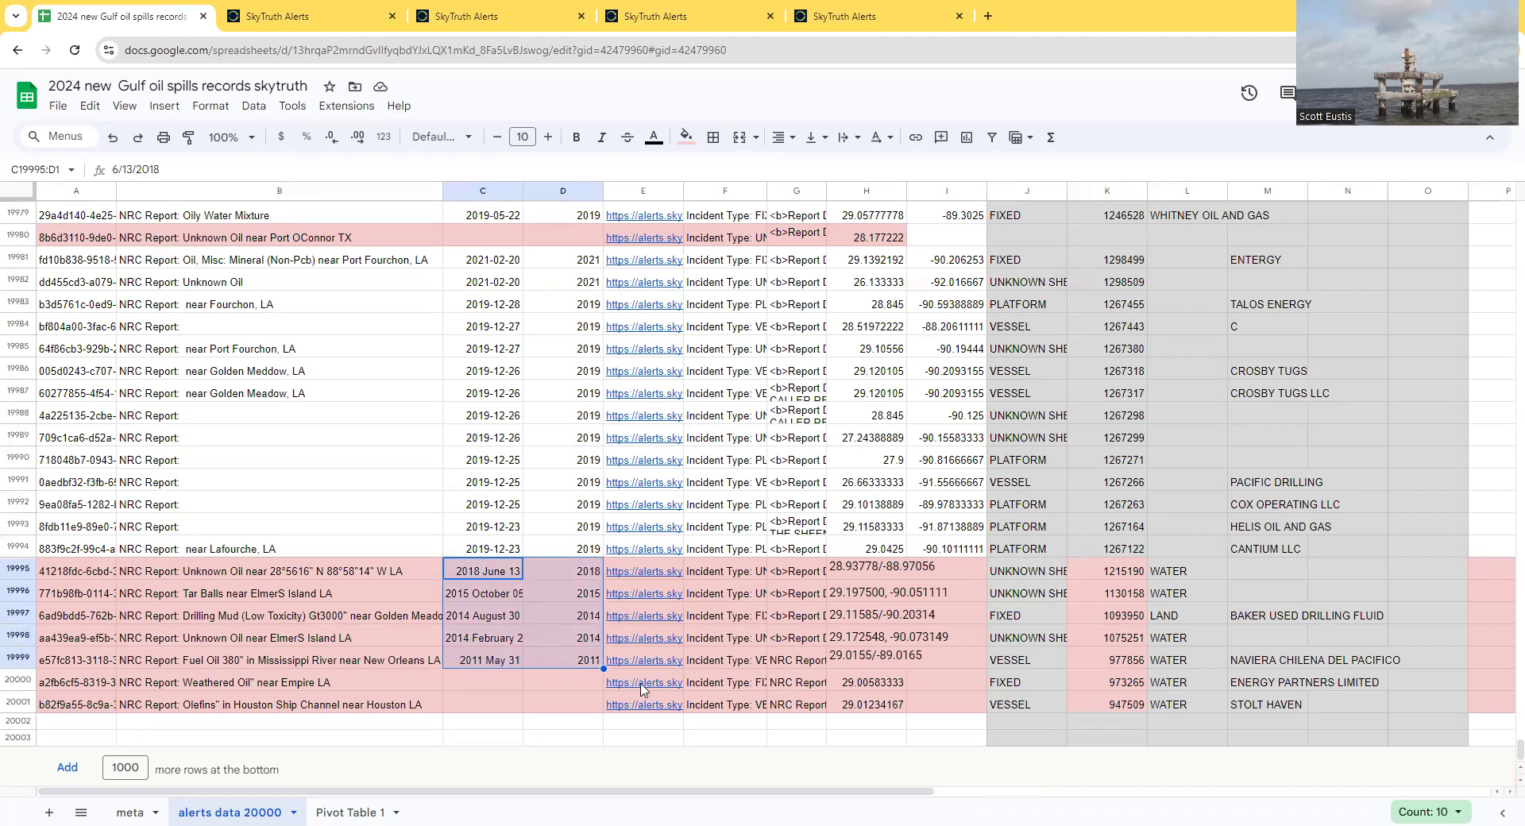
scroll(633, 537, "up", 2)
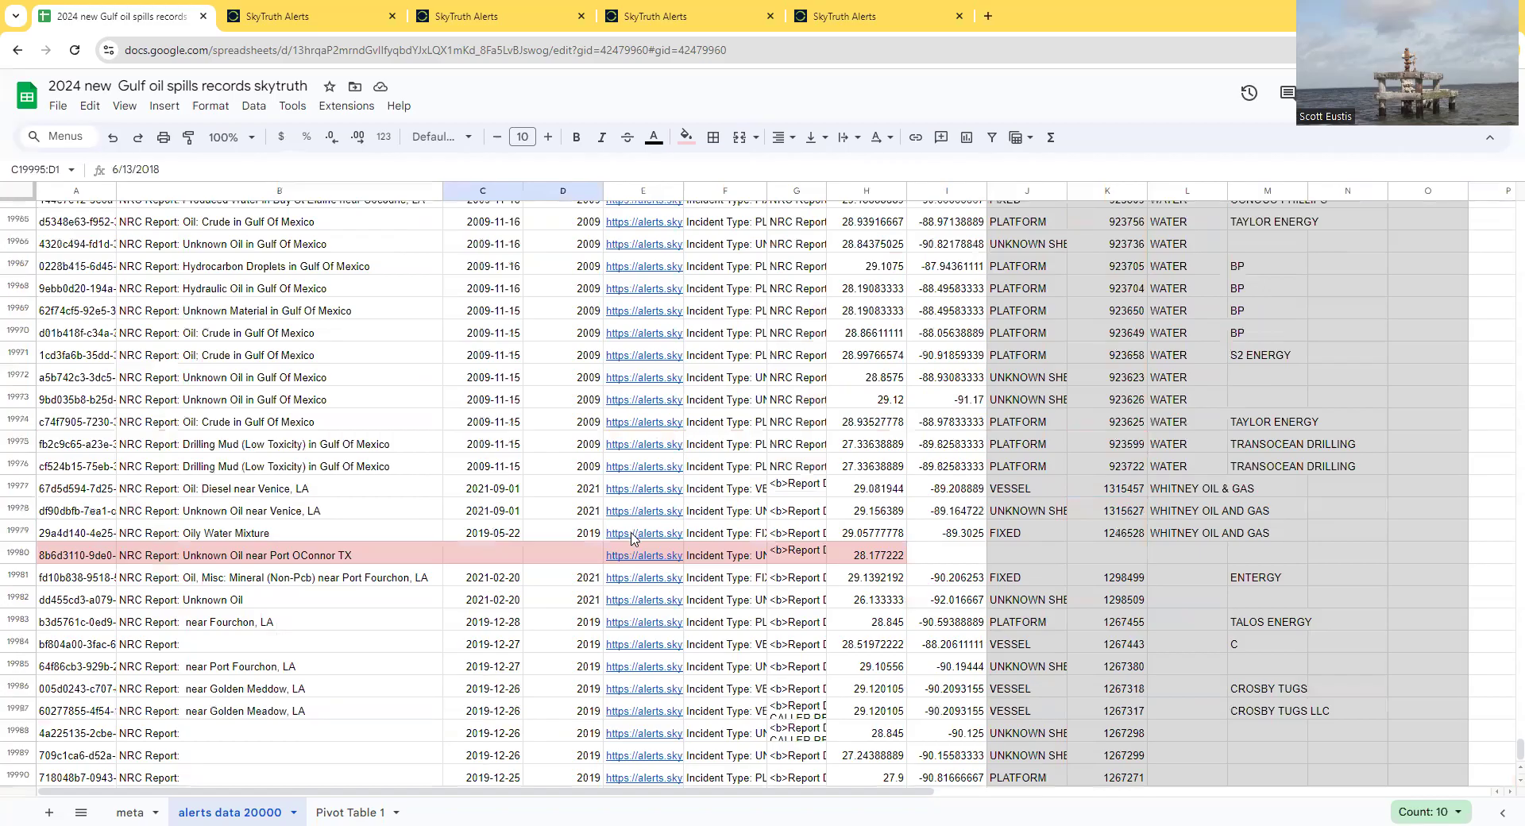
scroll(632, 537, "down", 1)
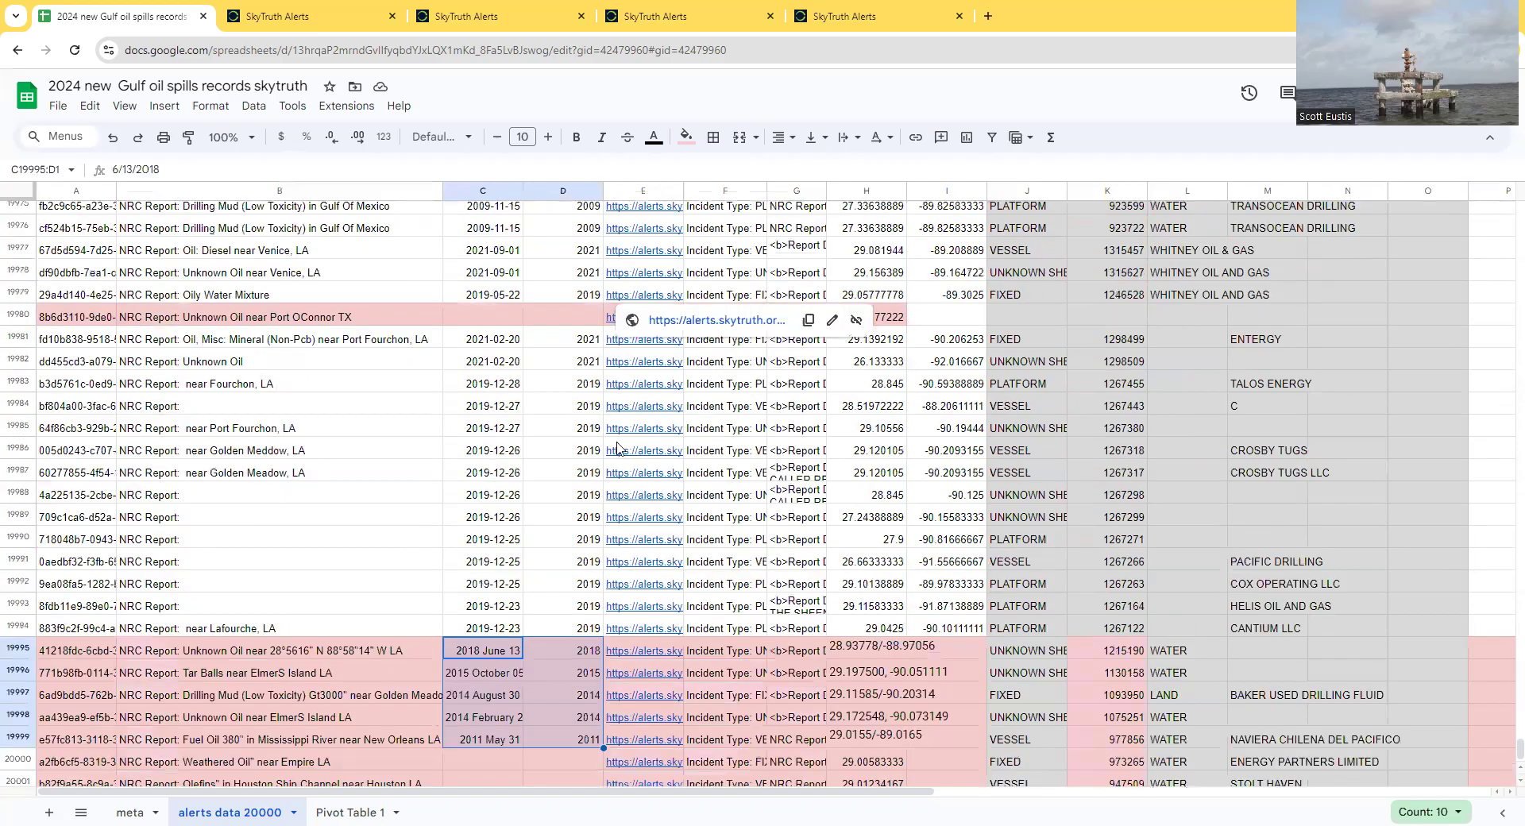
Step: Select flagged rows 19980 and 19995 to 20001, and check the count of their Id cells
left_click(28, 316)
scroll(30, 576, "down", 2)
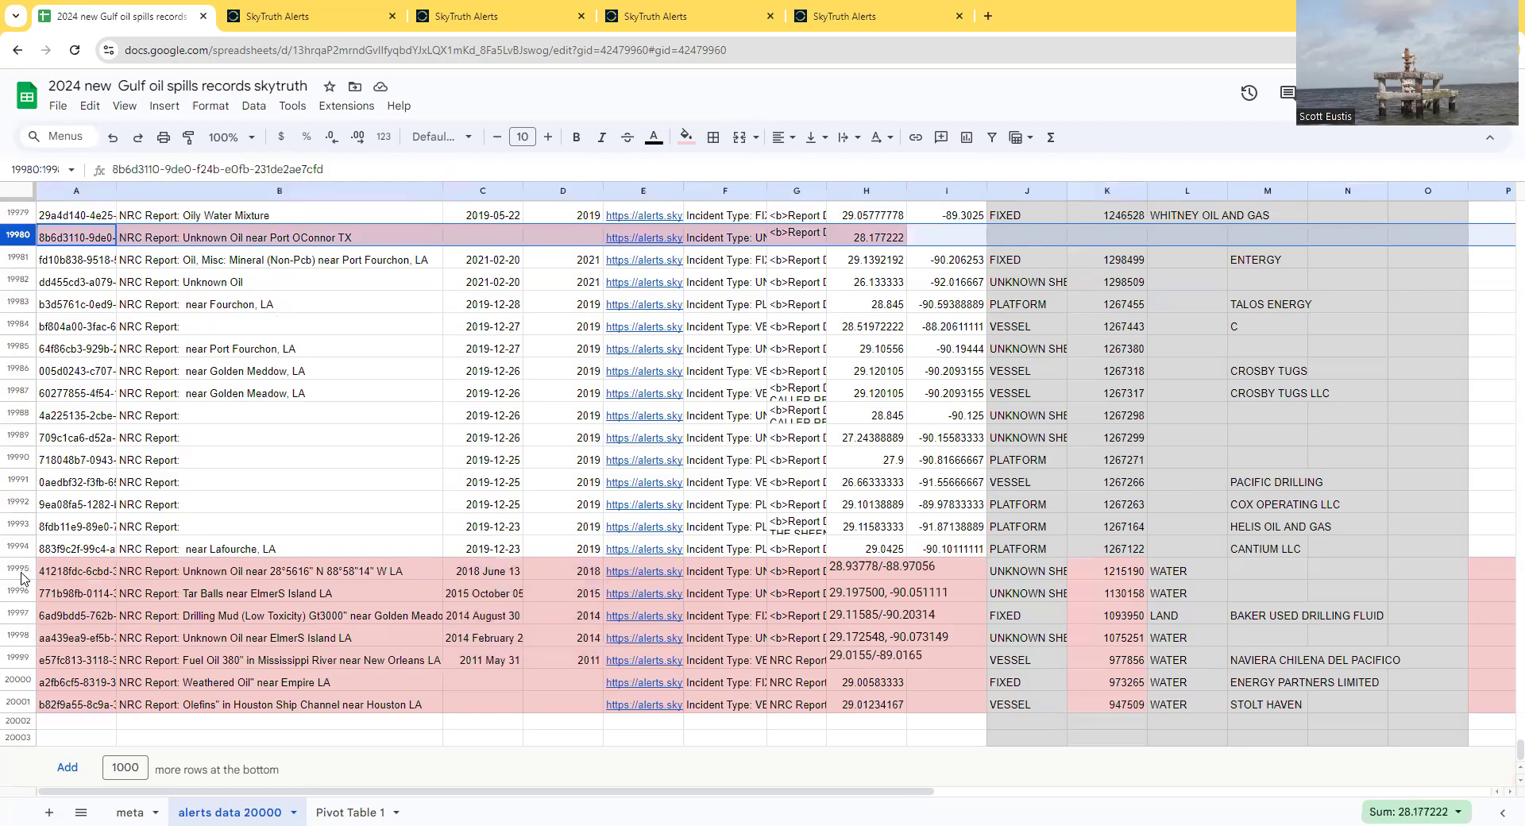
left_click_drag(22, 576, 48, 705)
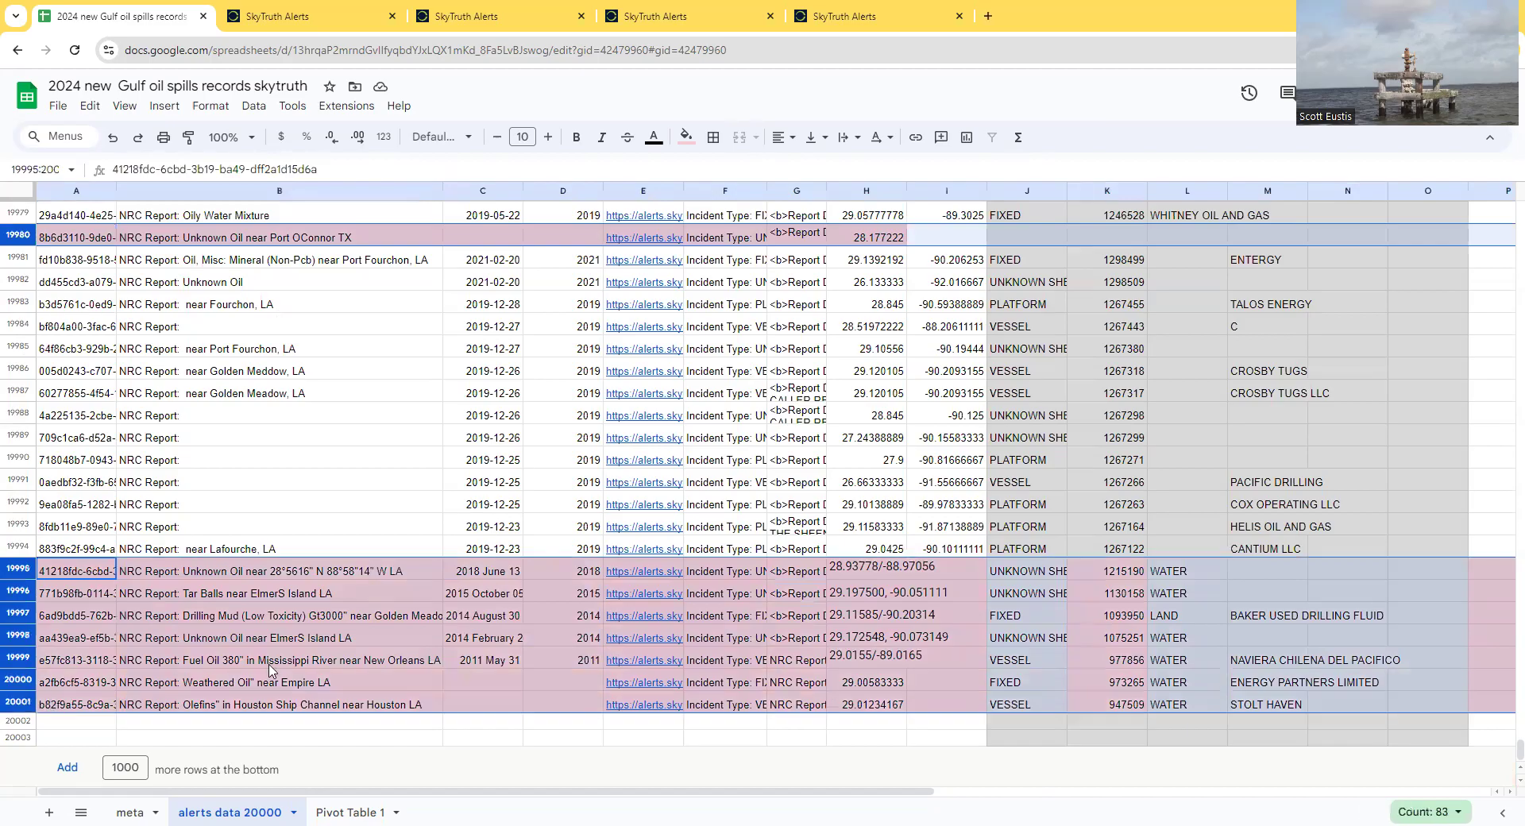
left_click(1458, 811)
left_click(1408, 804)
left_click_drag(87, 572, 95, 707)
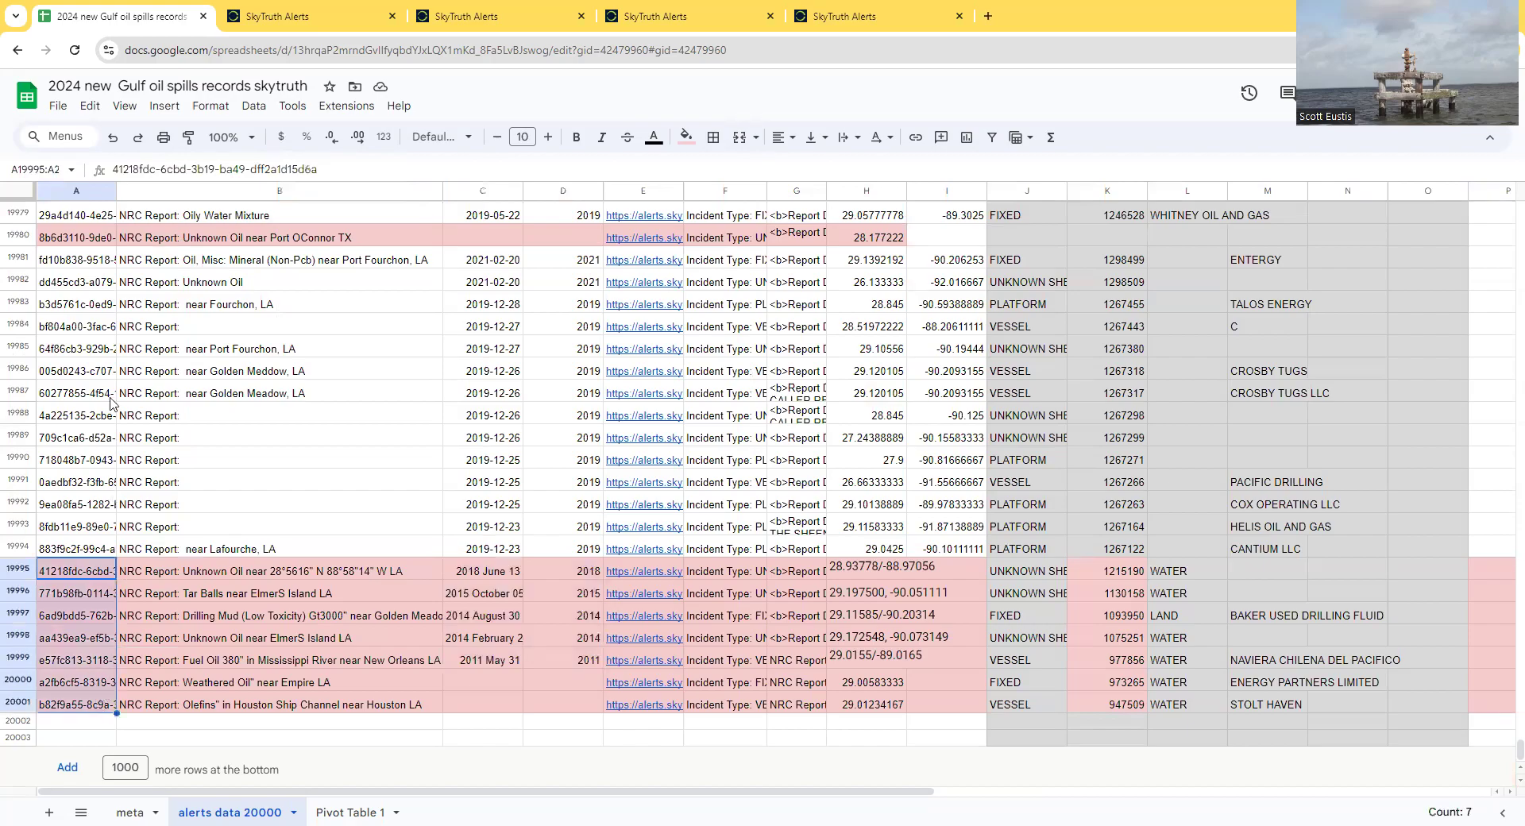
left_click(95, 239, "ctrl")
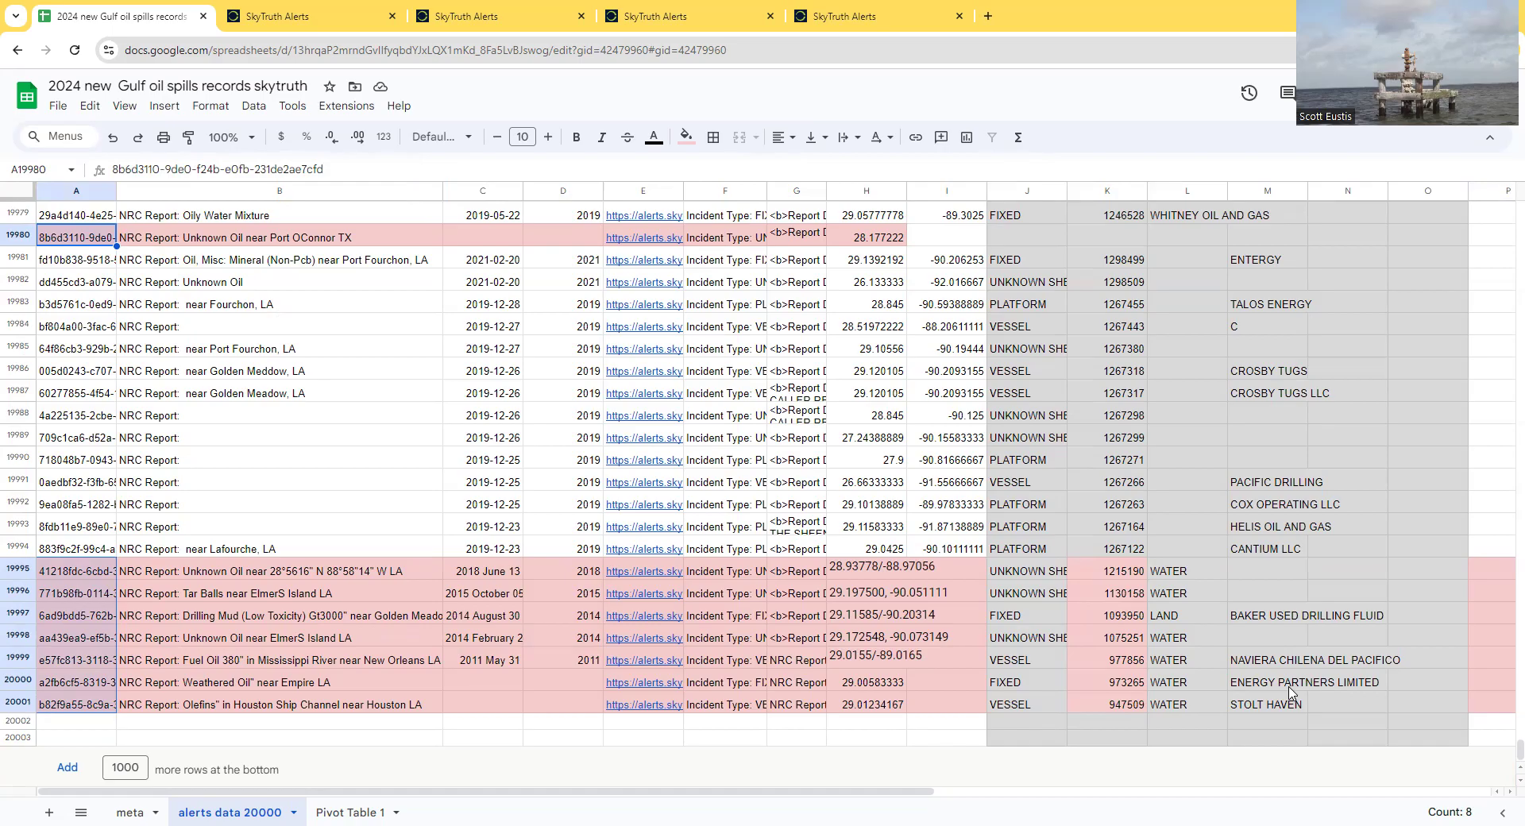
Step: Compare the srp entries in M19984, M19986 and M19987 for truncated or inconsistent company names
left_click(1267, 331)
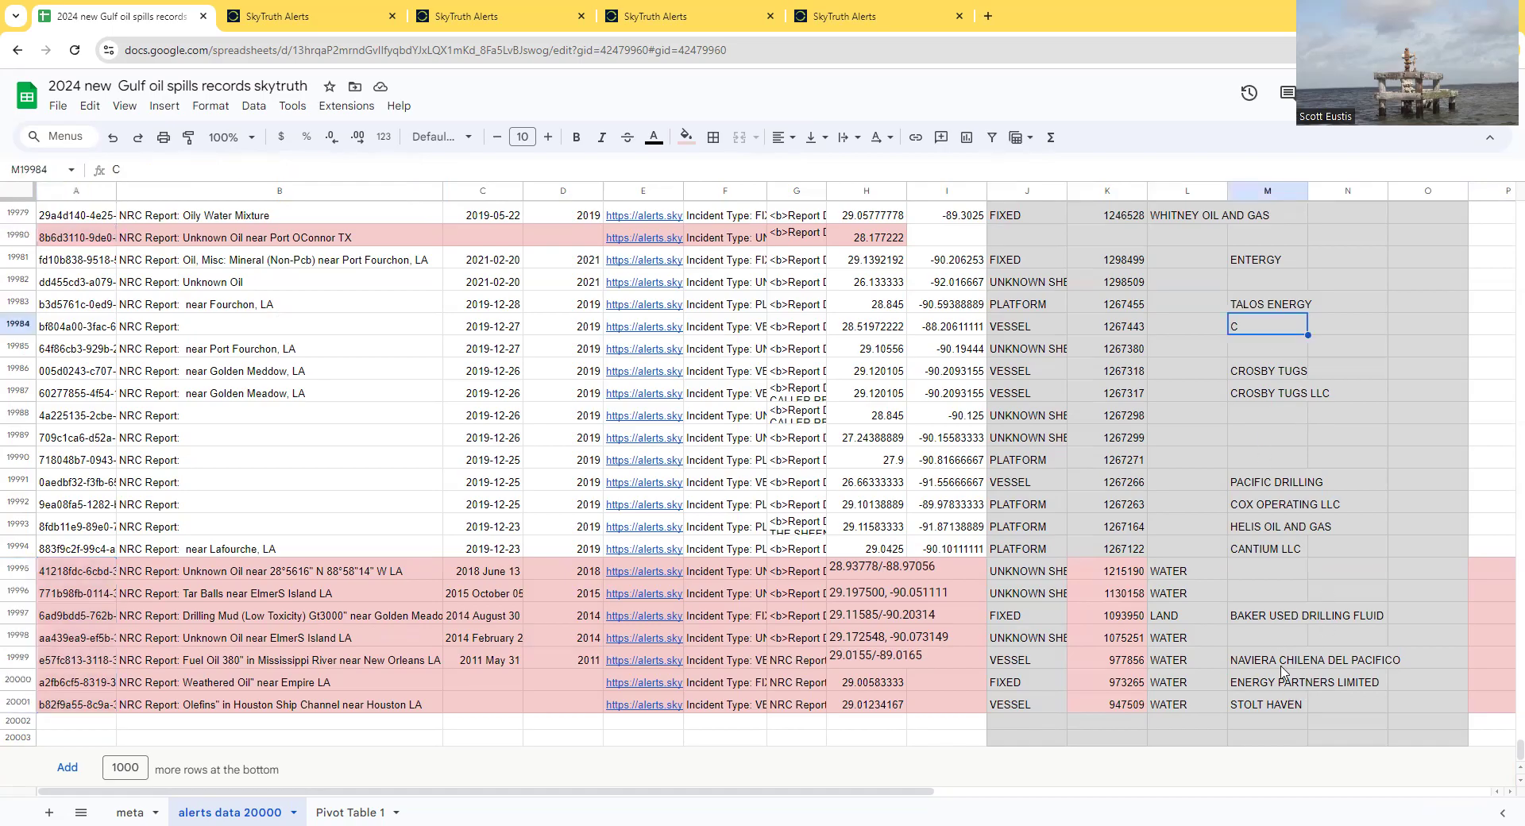
left_click(1283, 395)
left_click(1280, 374)
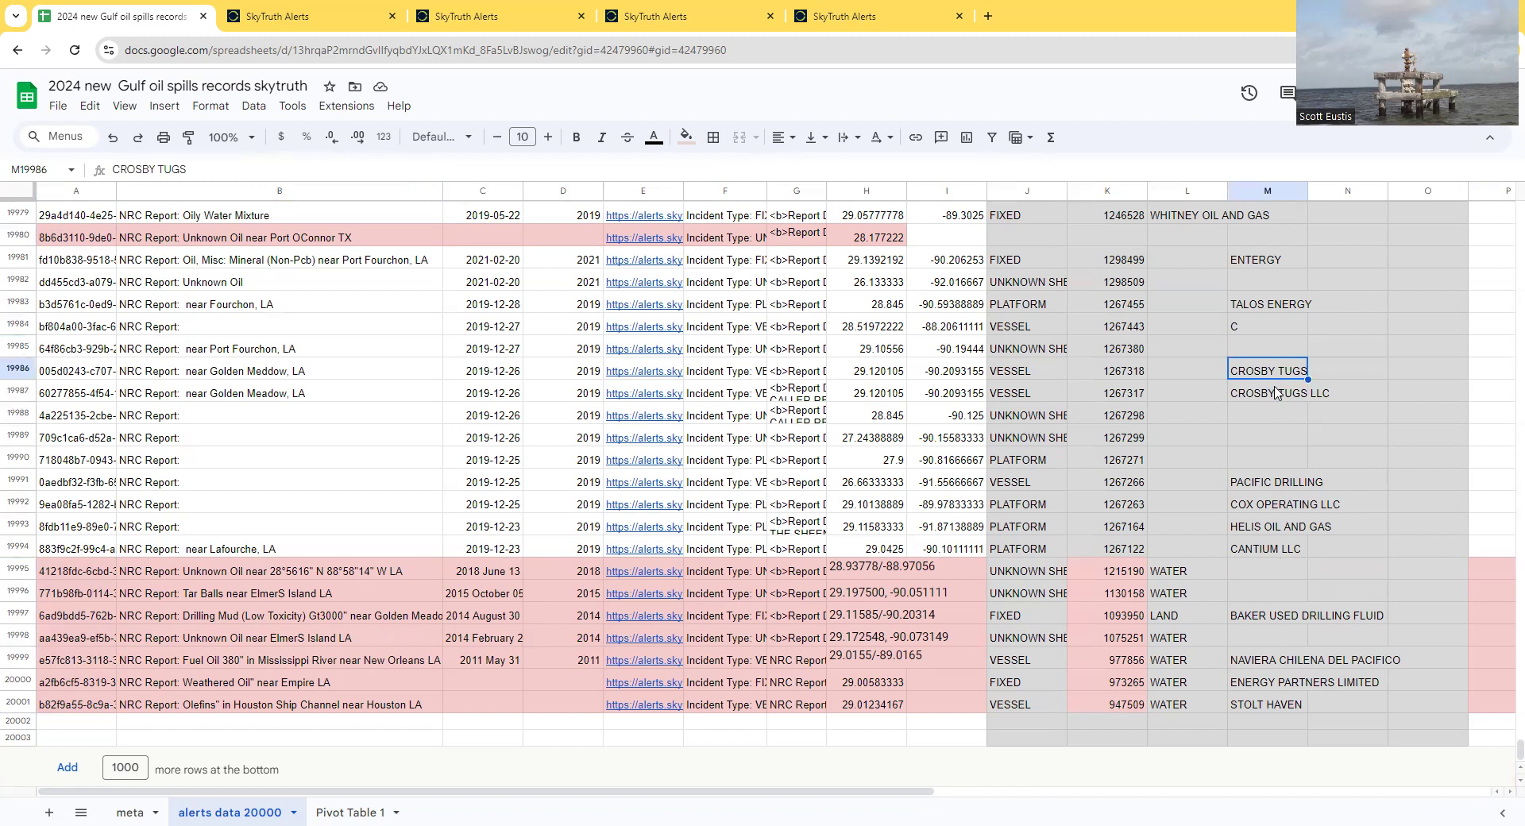
left_click(1275, 393)
left_click(1275, 372)
Step: Copy the flagged rows 19980 and 19995 to 20001, and add a new sheet
left_click(17, 235)
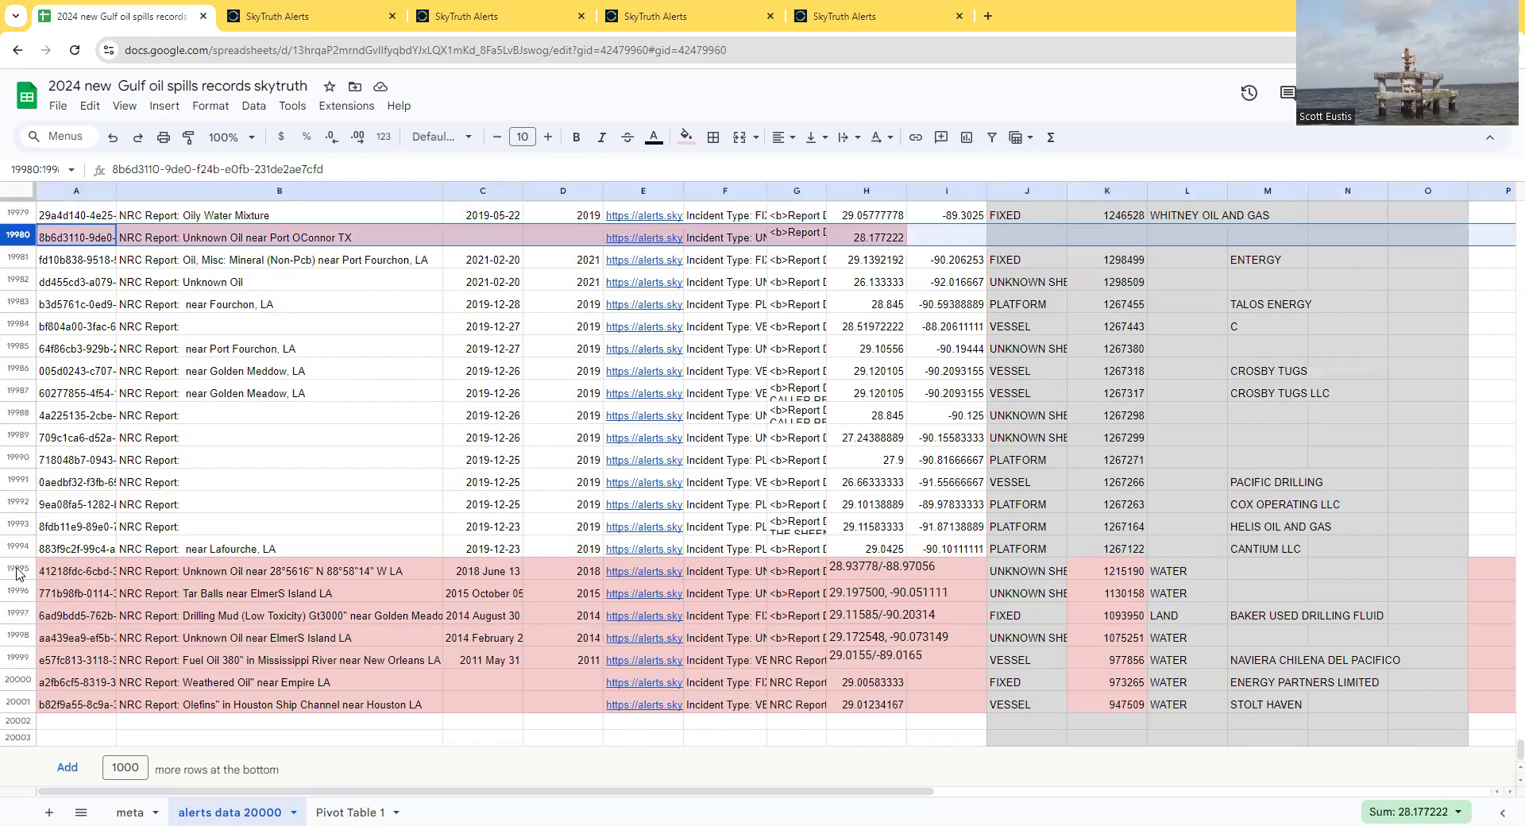
left_click_drag(16, 572, 15, 700)
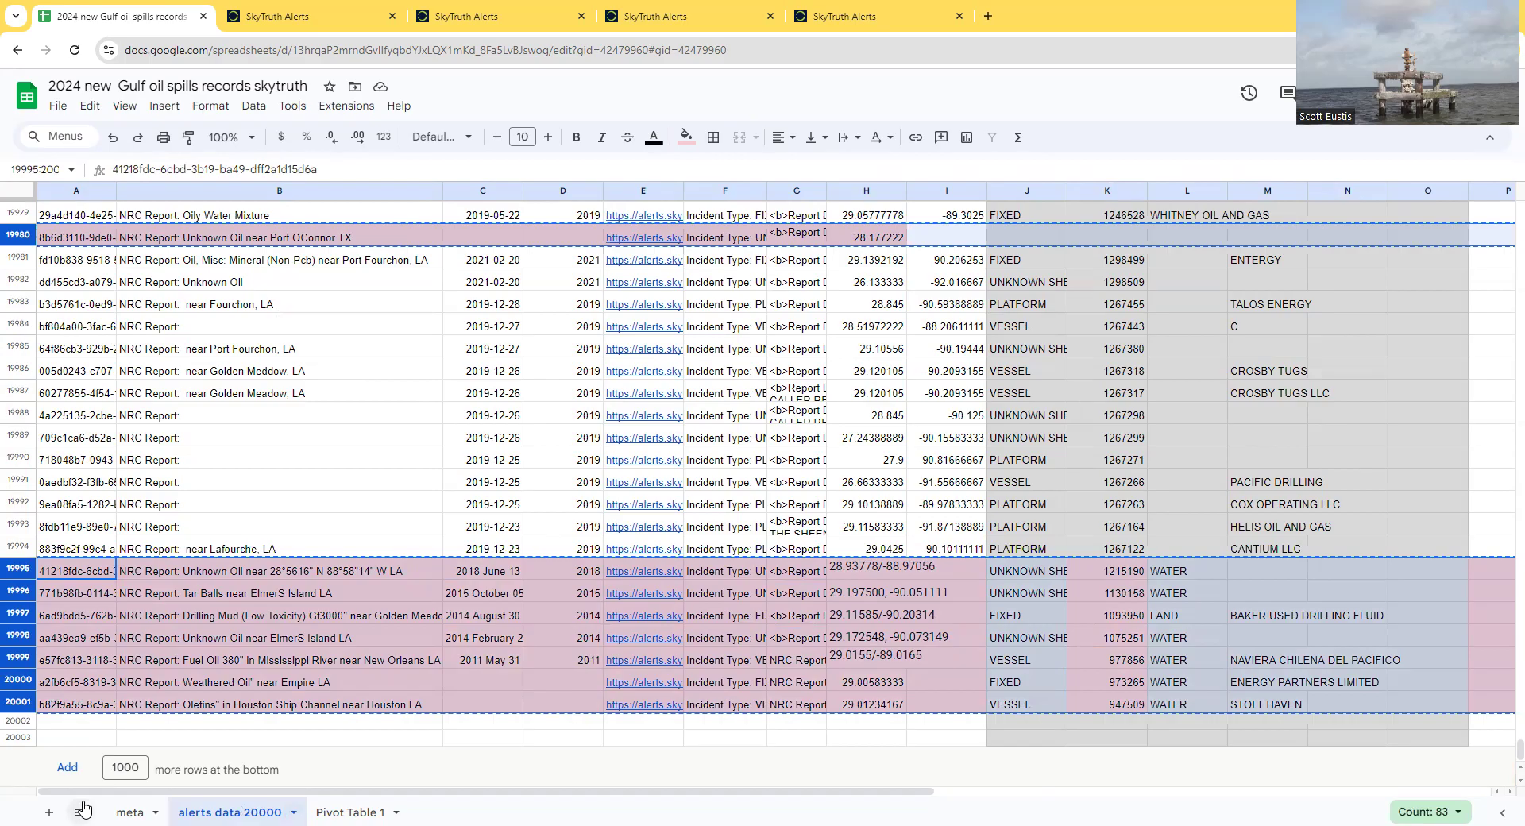
left_click(50, 812)
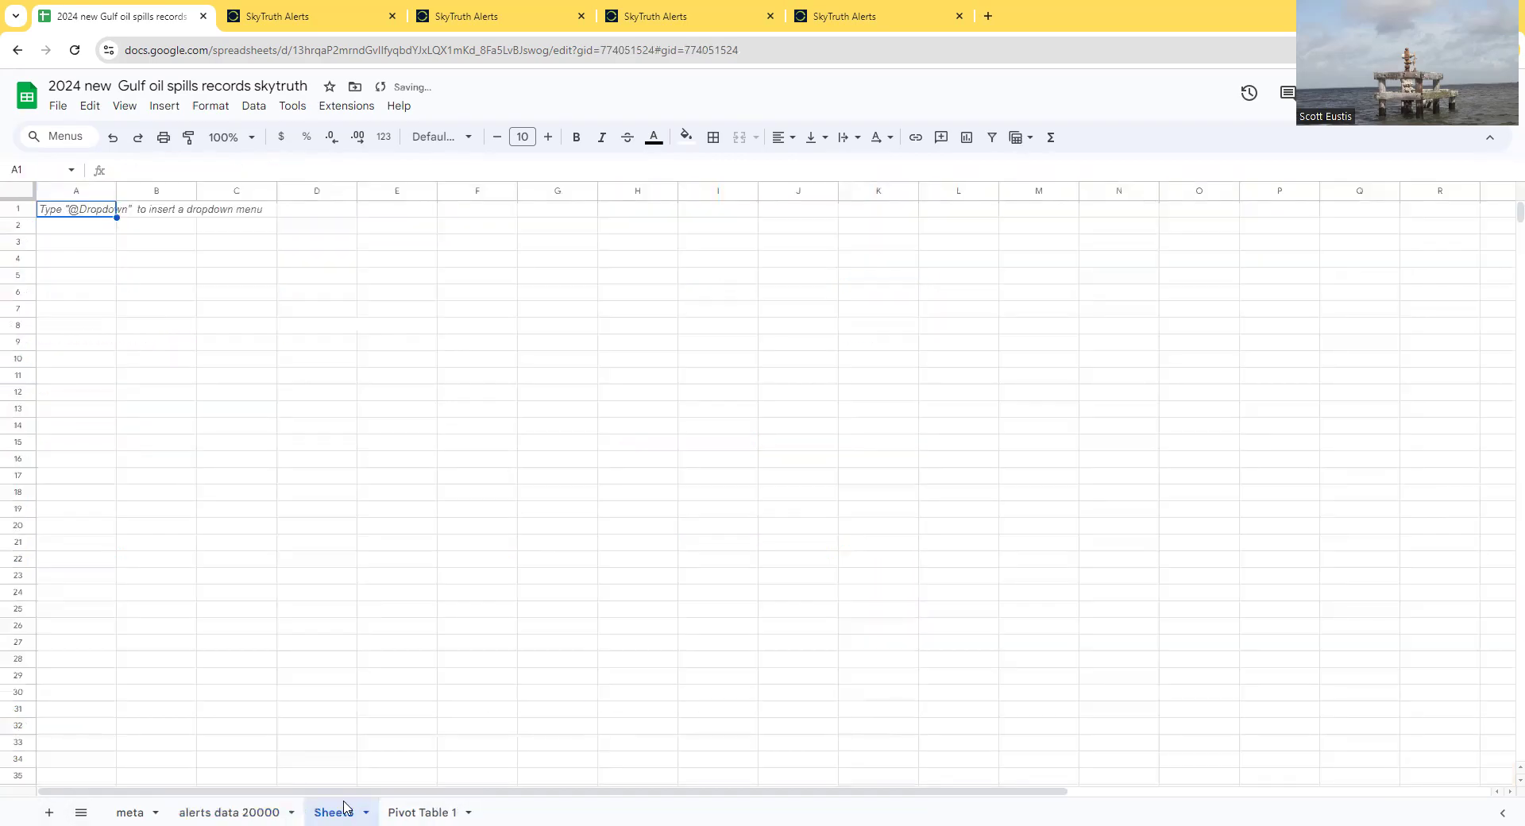
Step: Rename the new sheet poorlyformatteddata and paste the copied flagged rows starting at A2
left_click(365, 812)
left_click(339, 613)
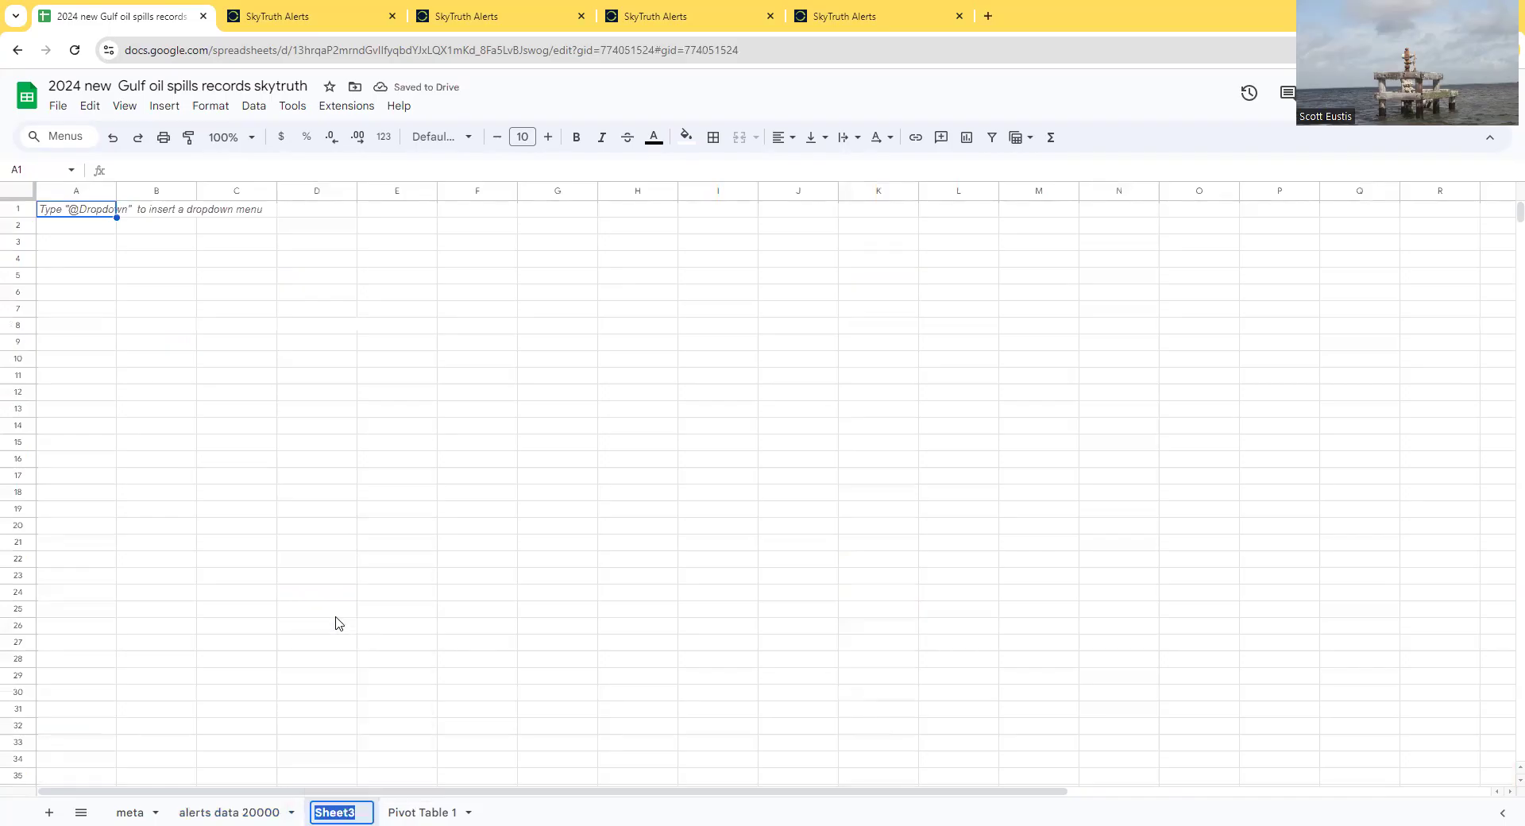
type("poorly")
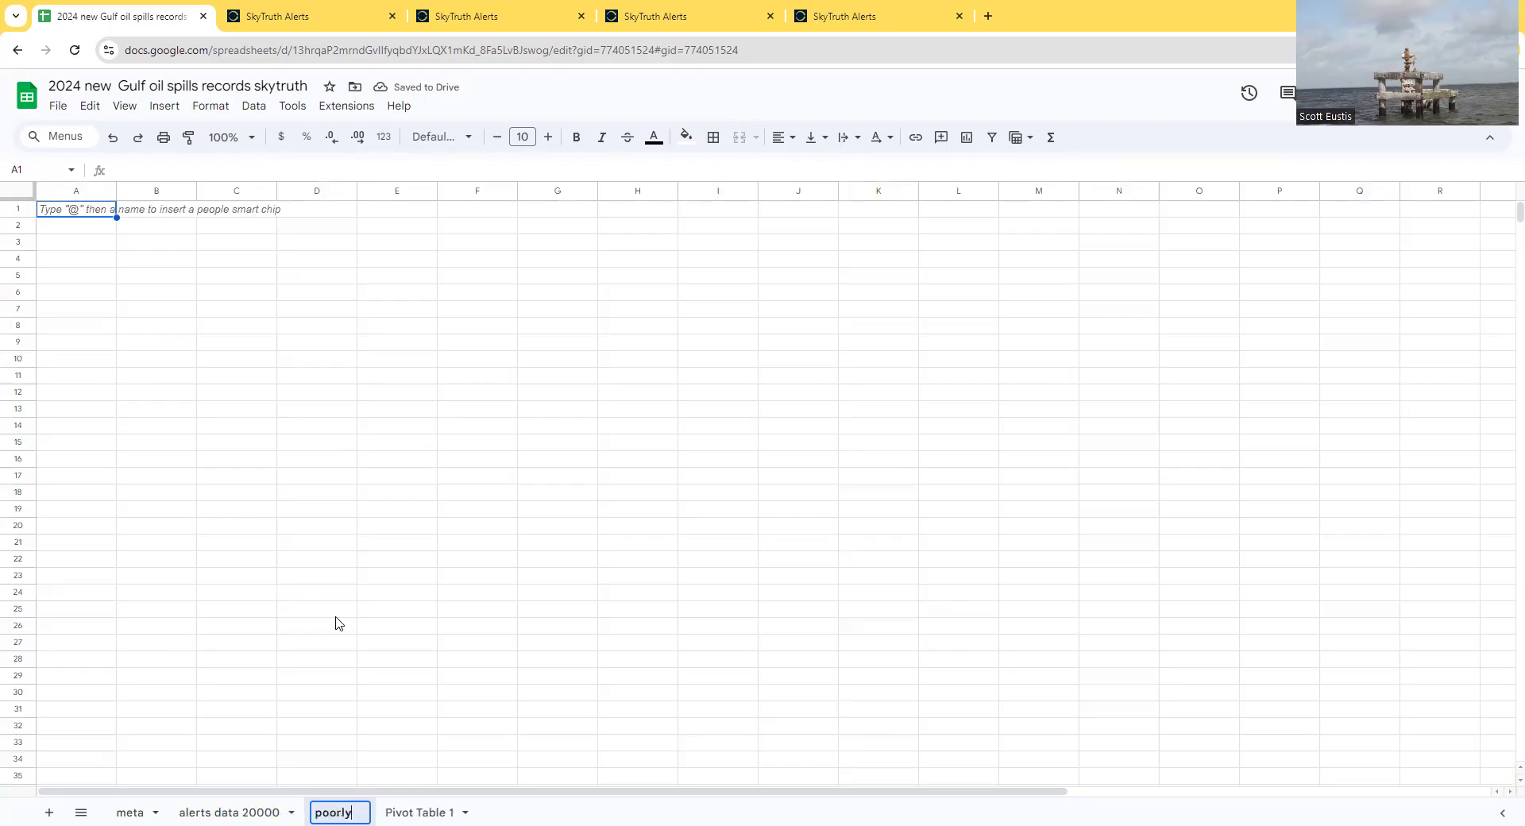
type("formatted")
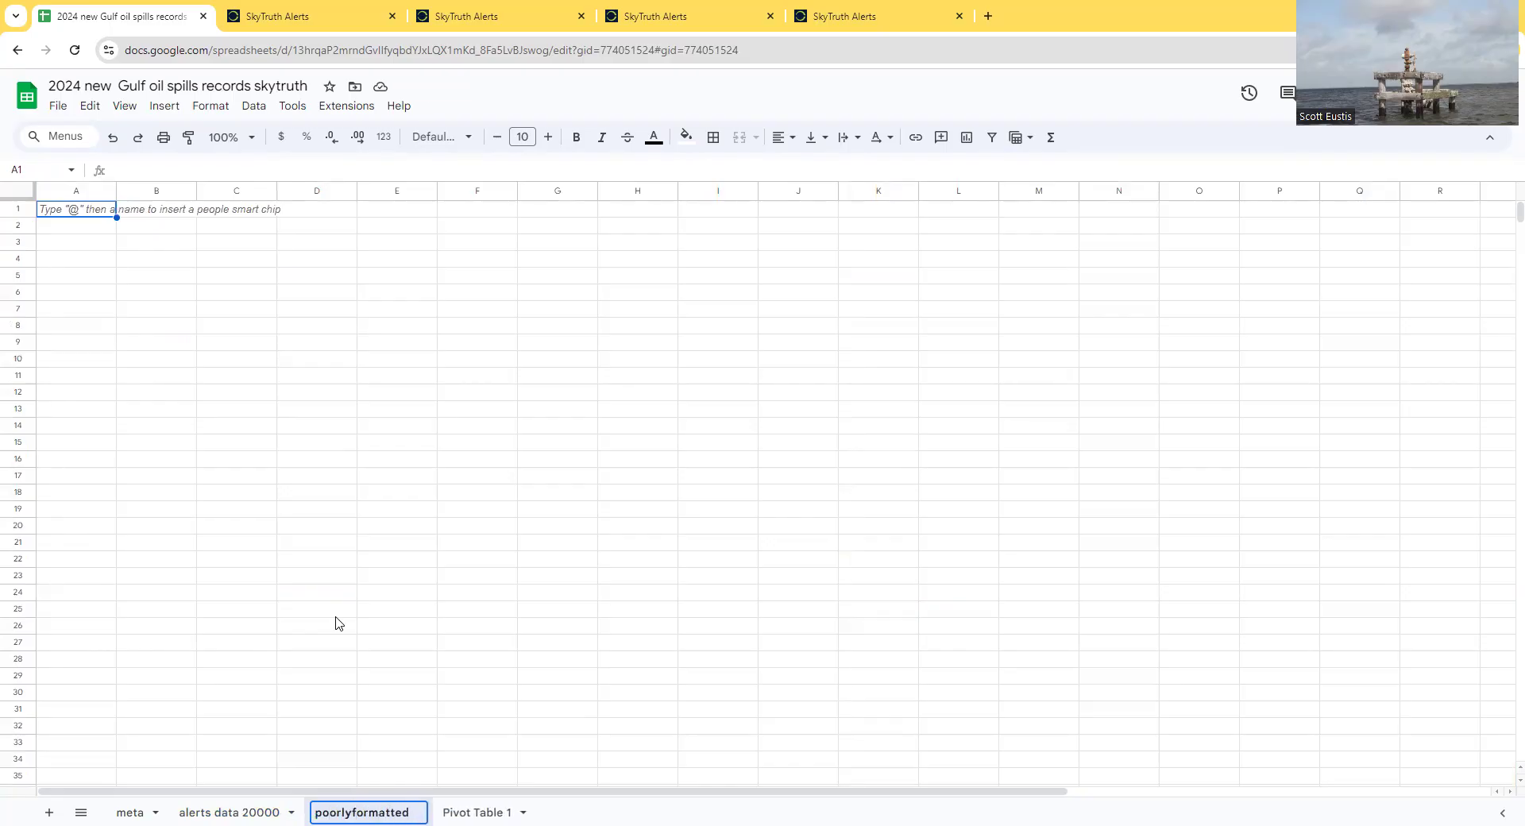
type("data")
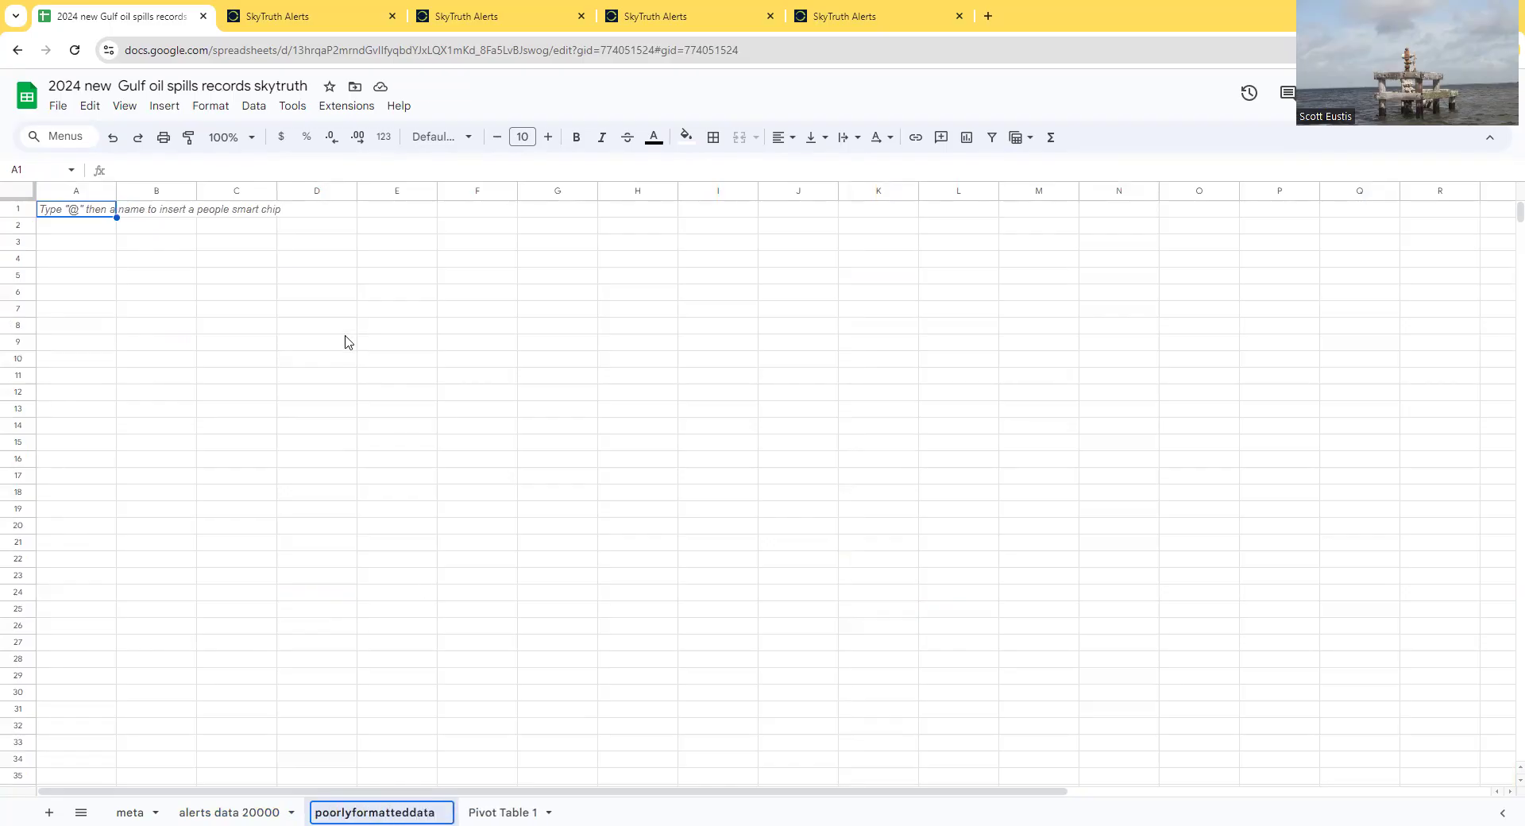
left_click(339, 343)
left_click(59, 228)
key("ctrl+v")
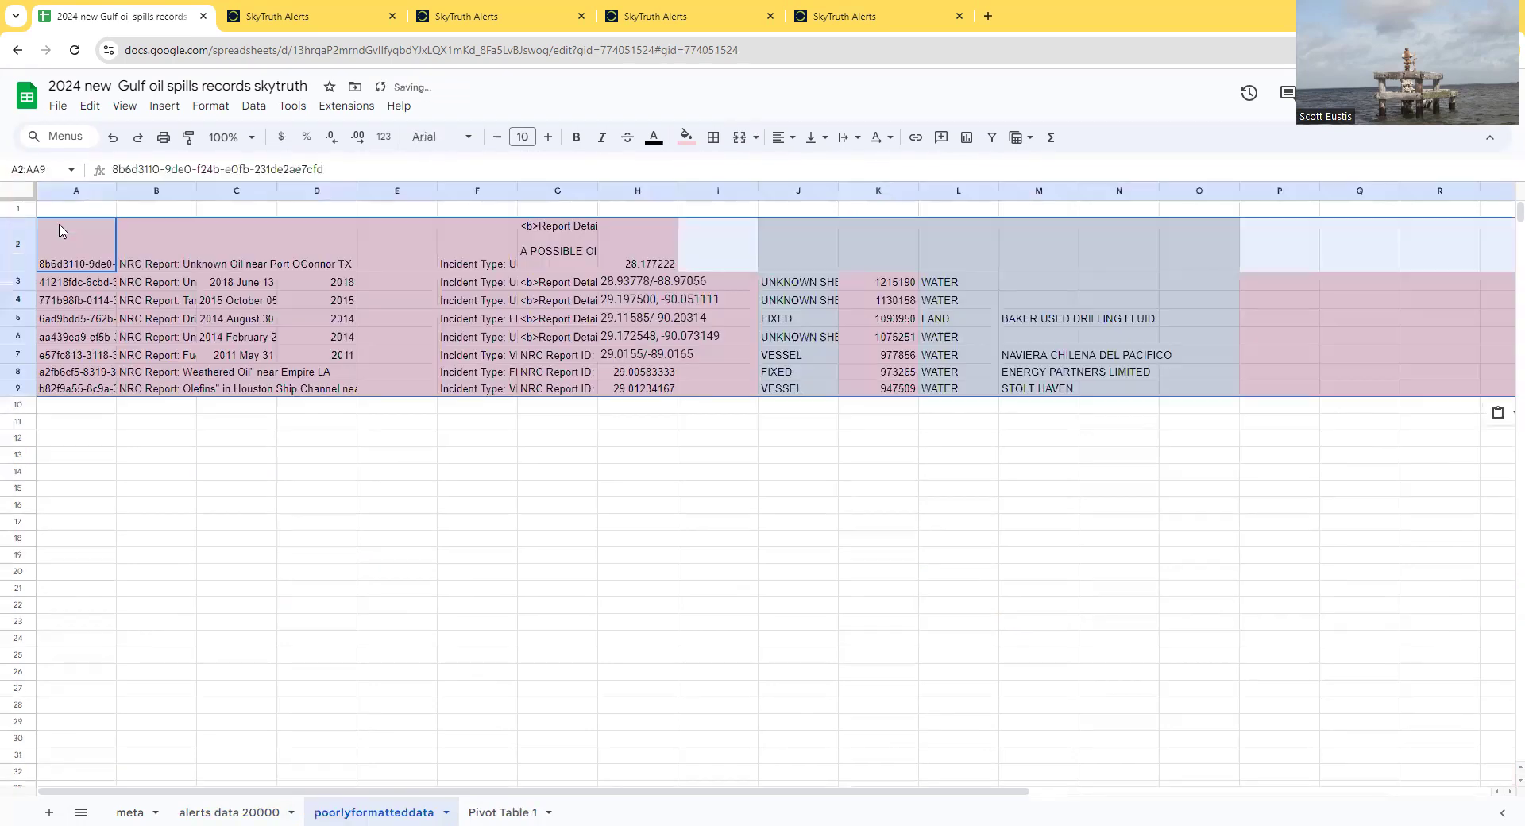
Step: Copy the header cells A1:O1 from the alerts data 20000 sheet into row 1 of the poorlyformatteddata sheet
left_click(212, 810)
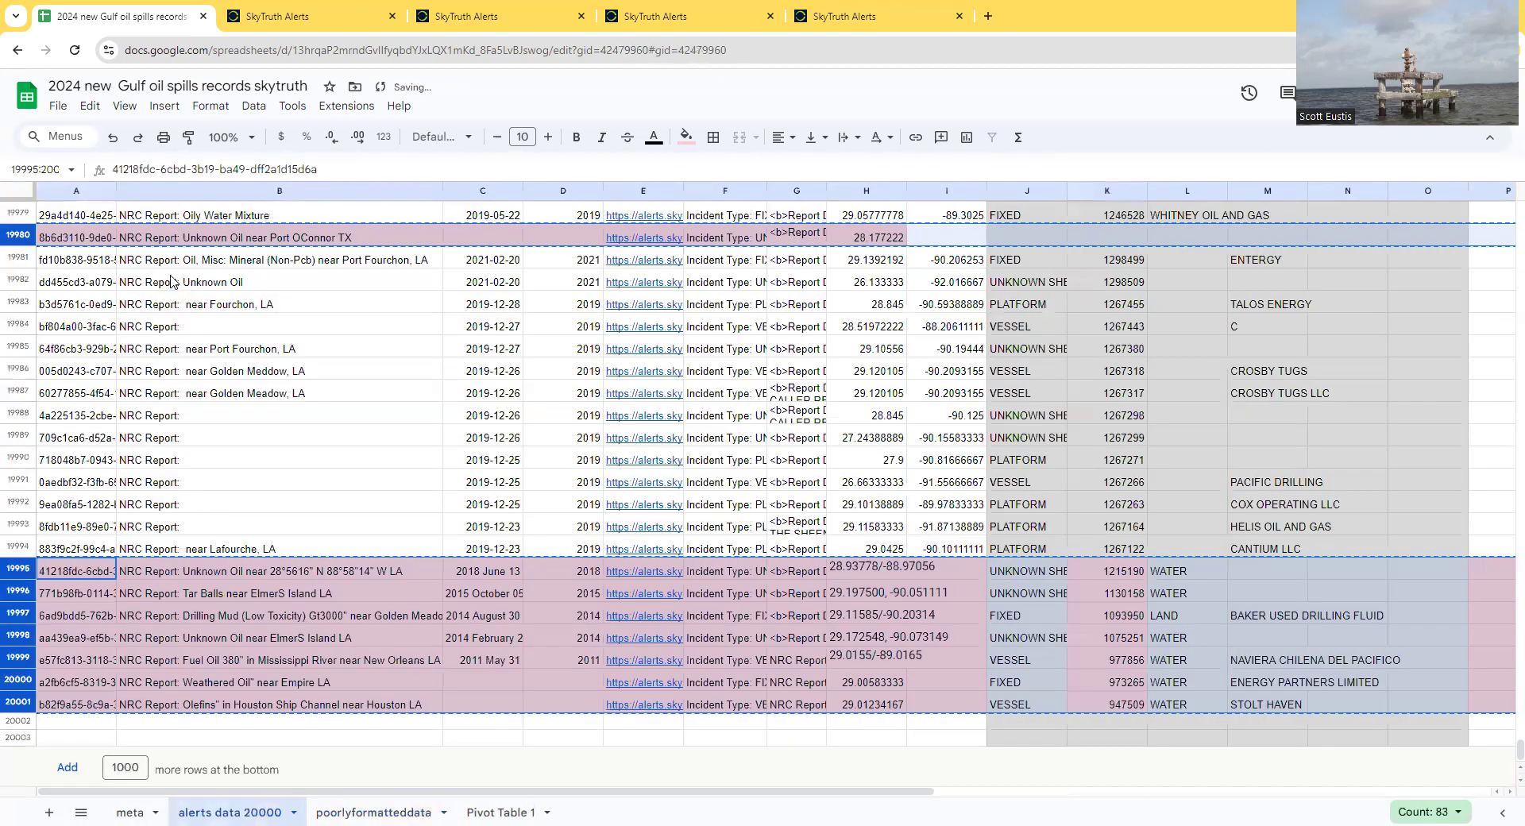
left_click(65, 265)
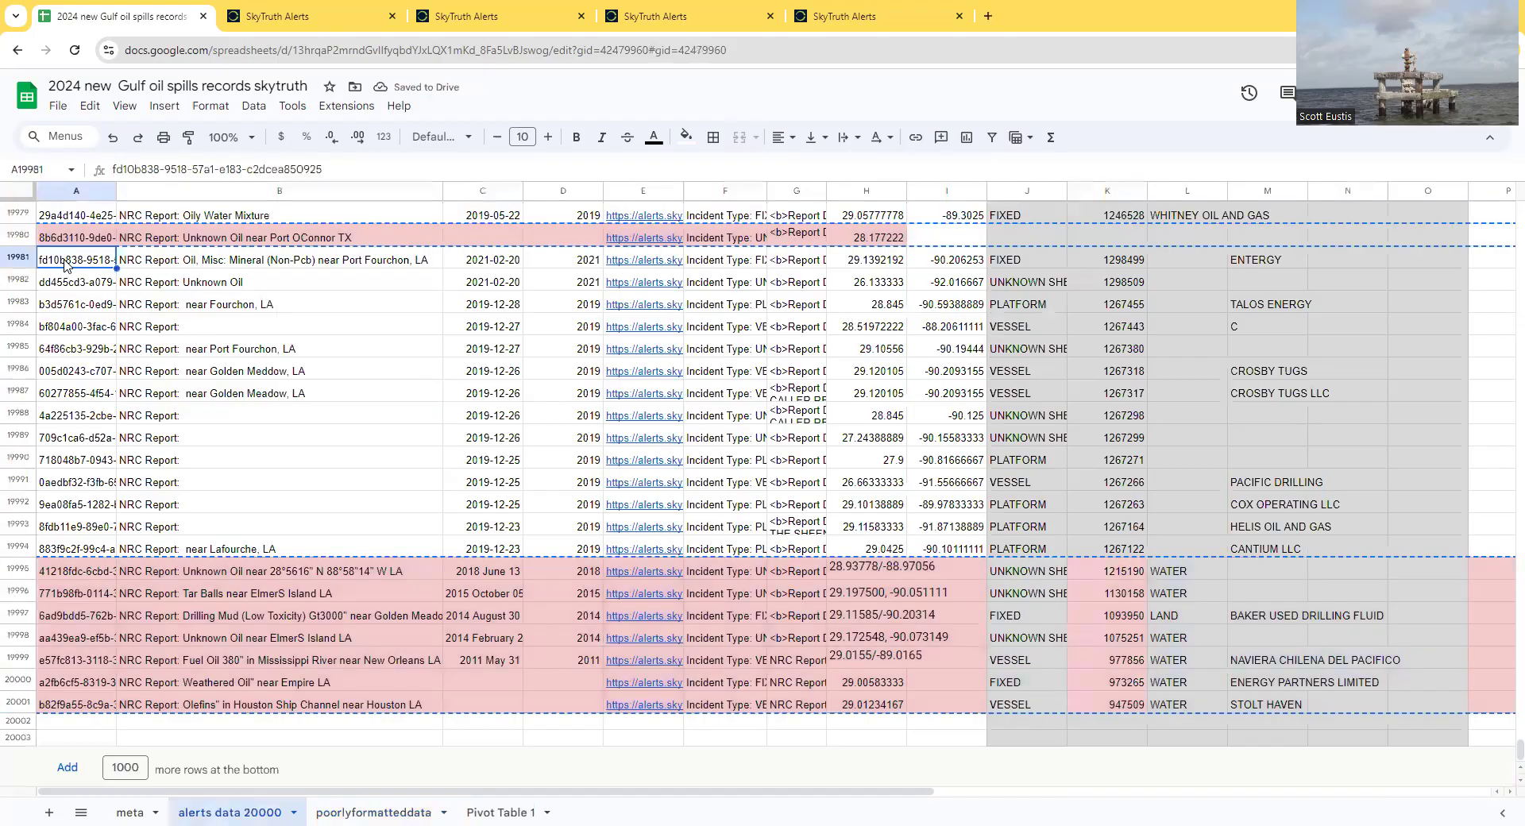
key("ctrl+Home")
key("ctrl+shift+Right")
key("ctrl+c")
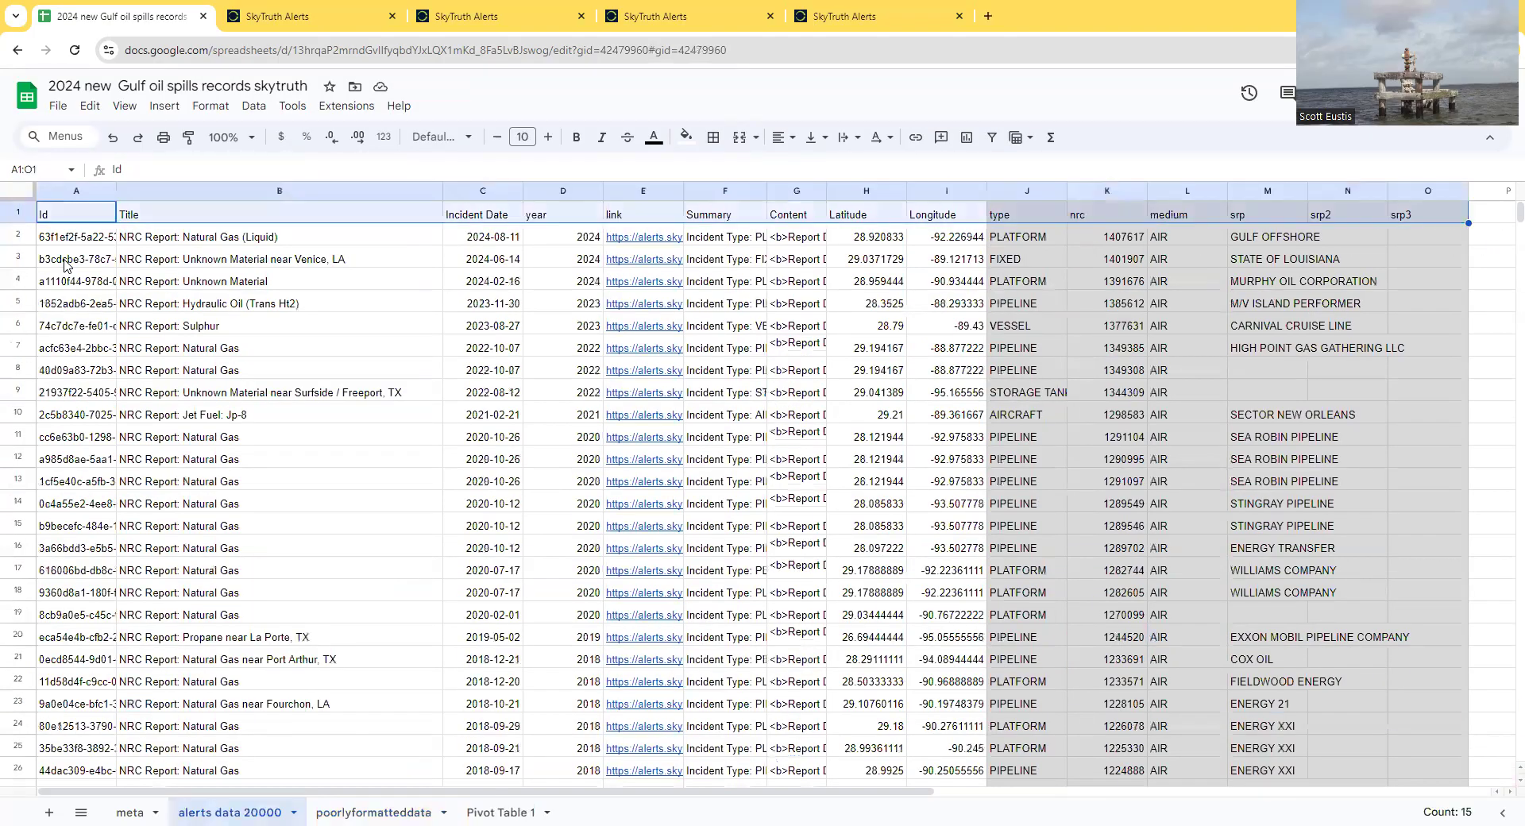
left_click(367, 812)
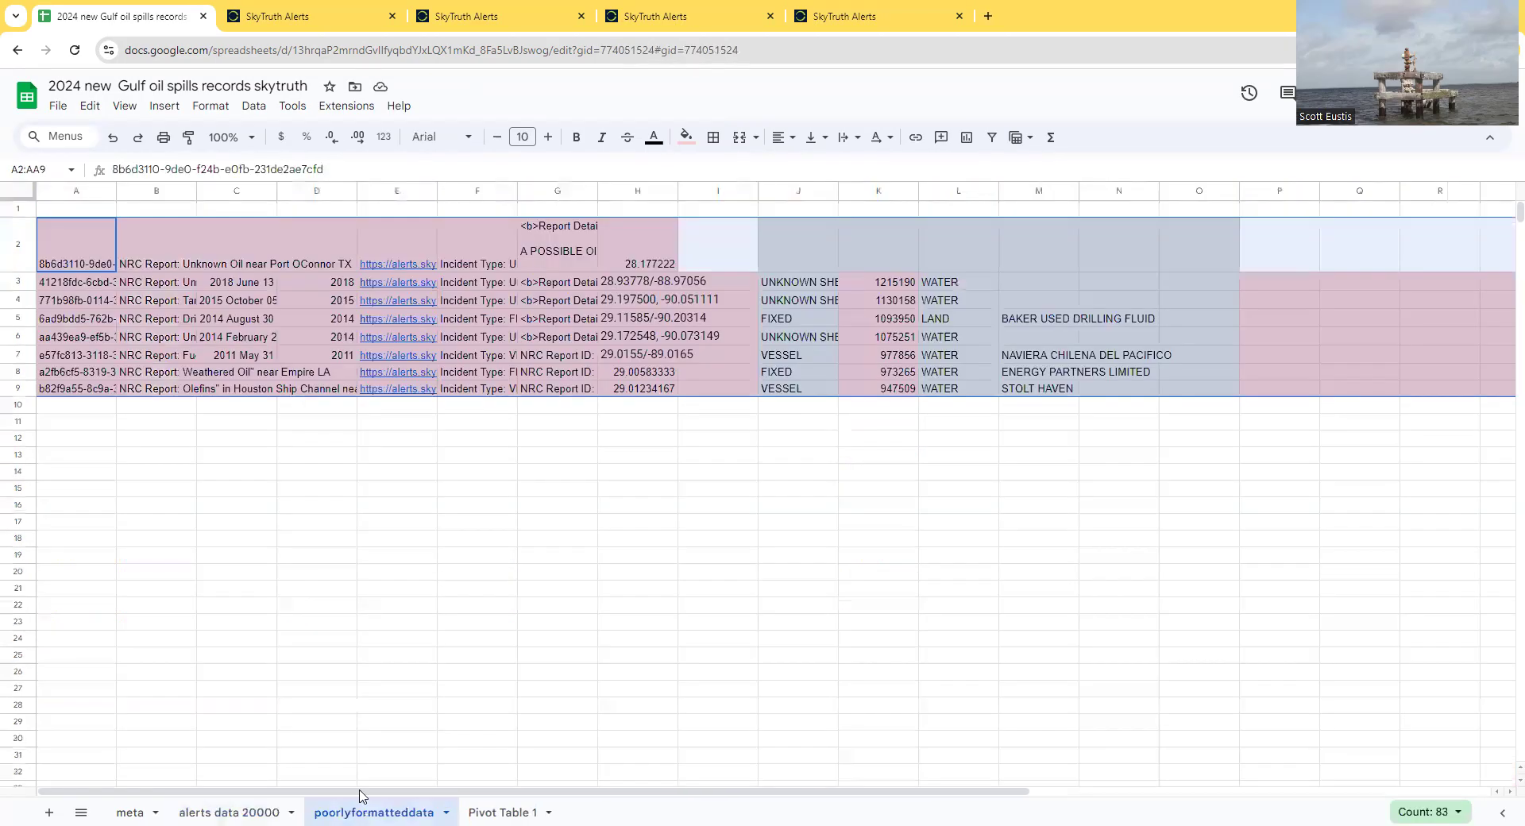
left_click(69, 215)
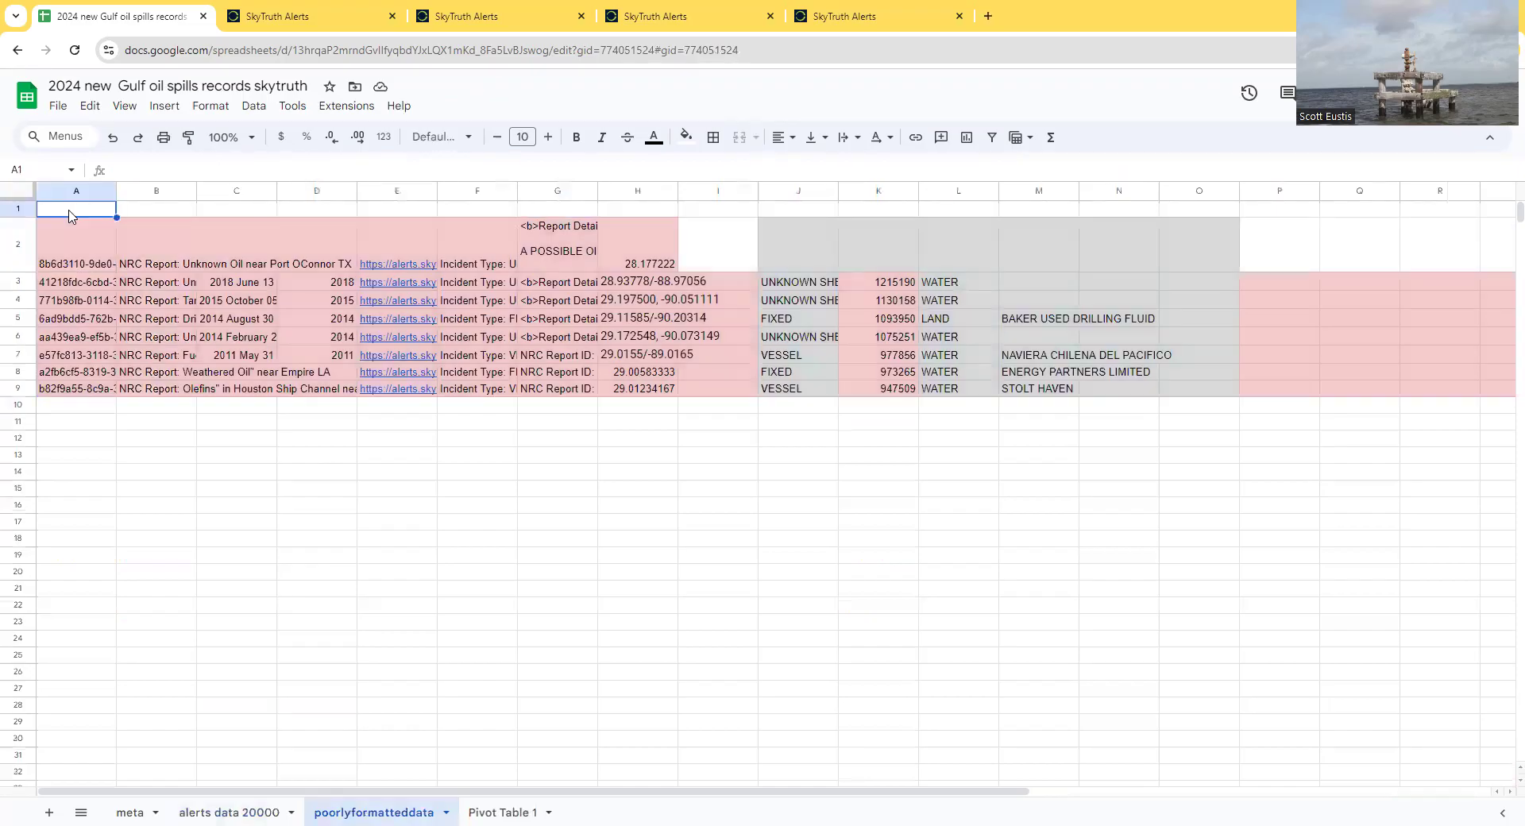
key("ctrl+v")
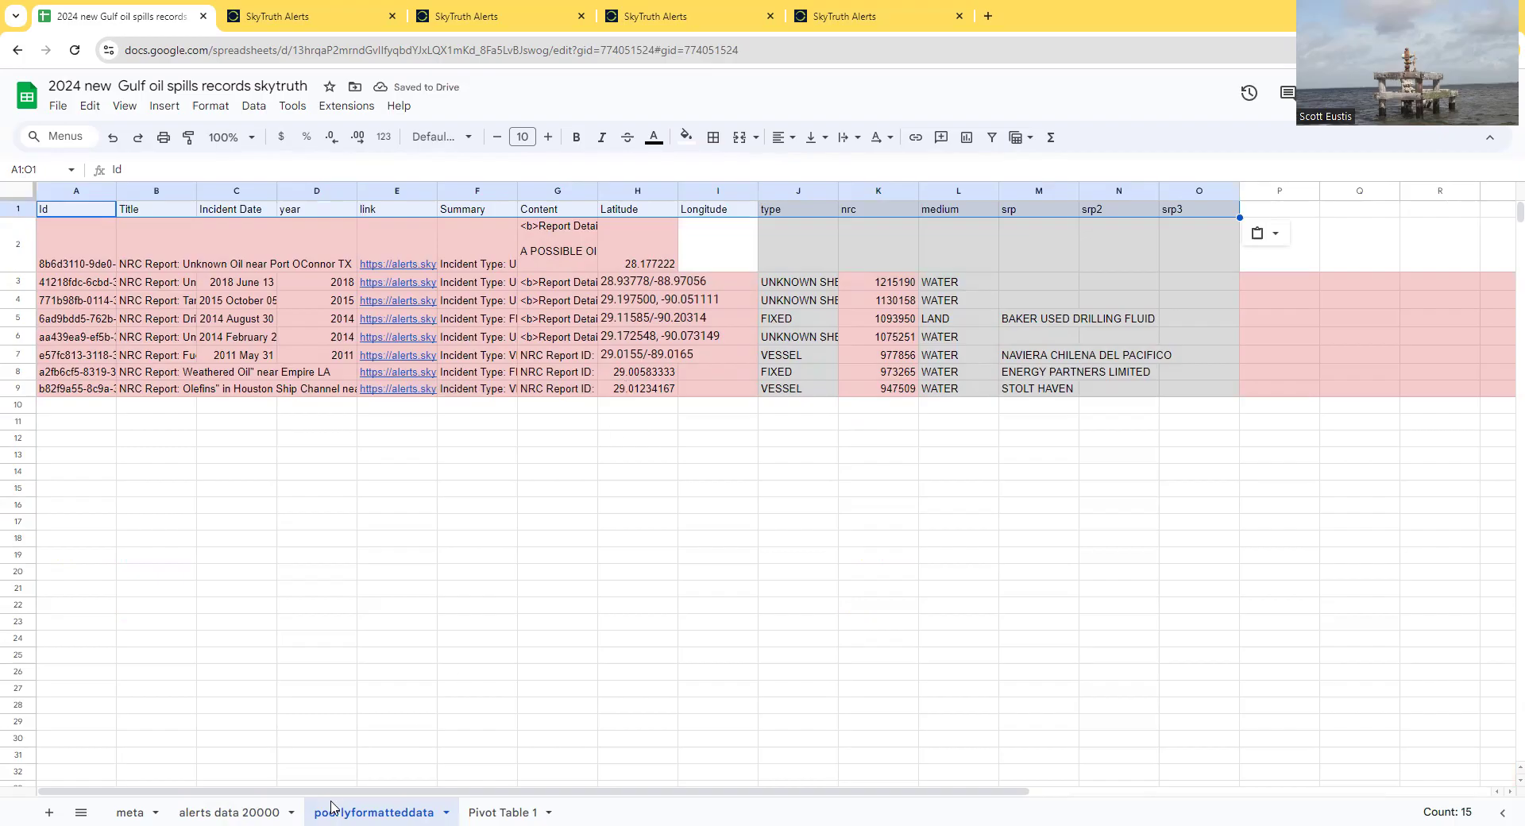
Step: Return to the flagged rows at the end of the alerts data 20000 sheet and locate the empty incident date in row 20000
left_click(259, 812)
scroll(414, 483, "down", 6)
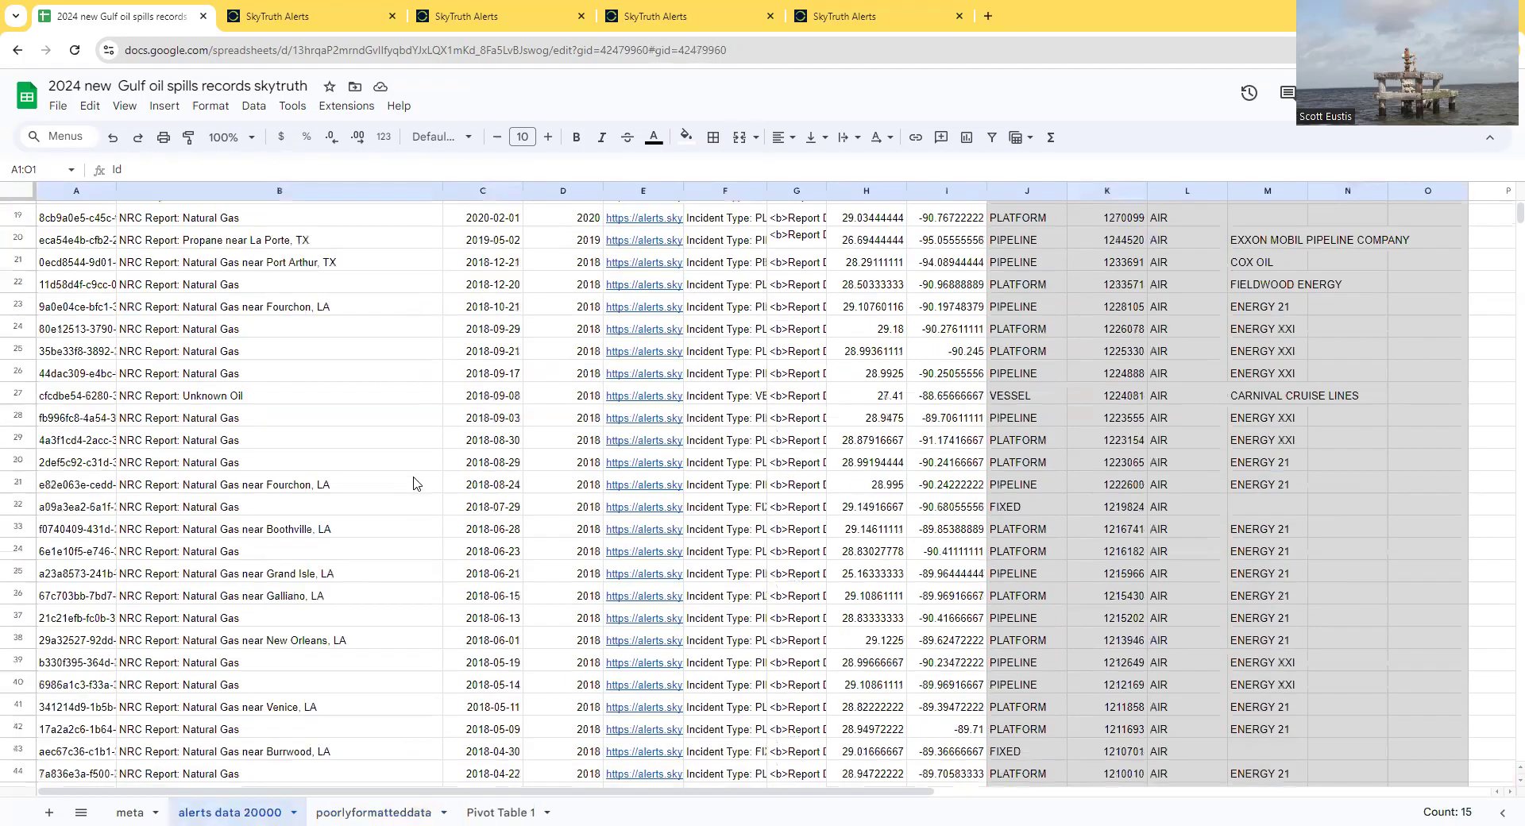
left_click(277, 539)
key("ctrl+Down")
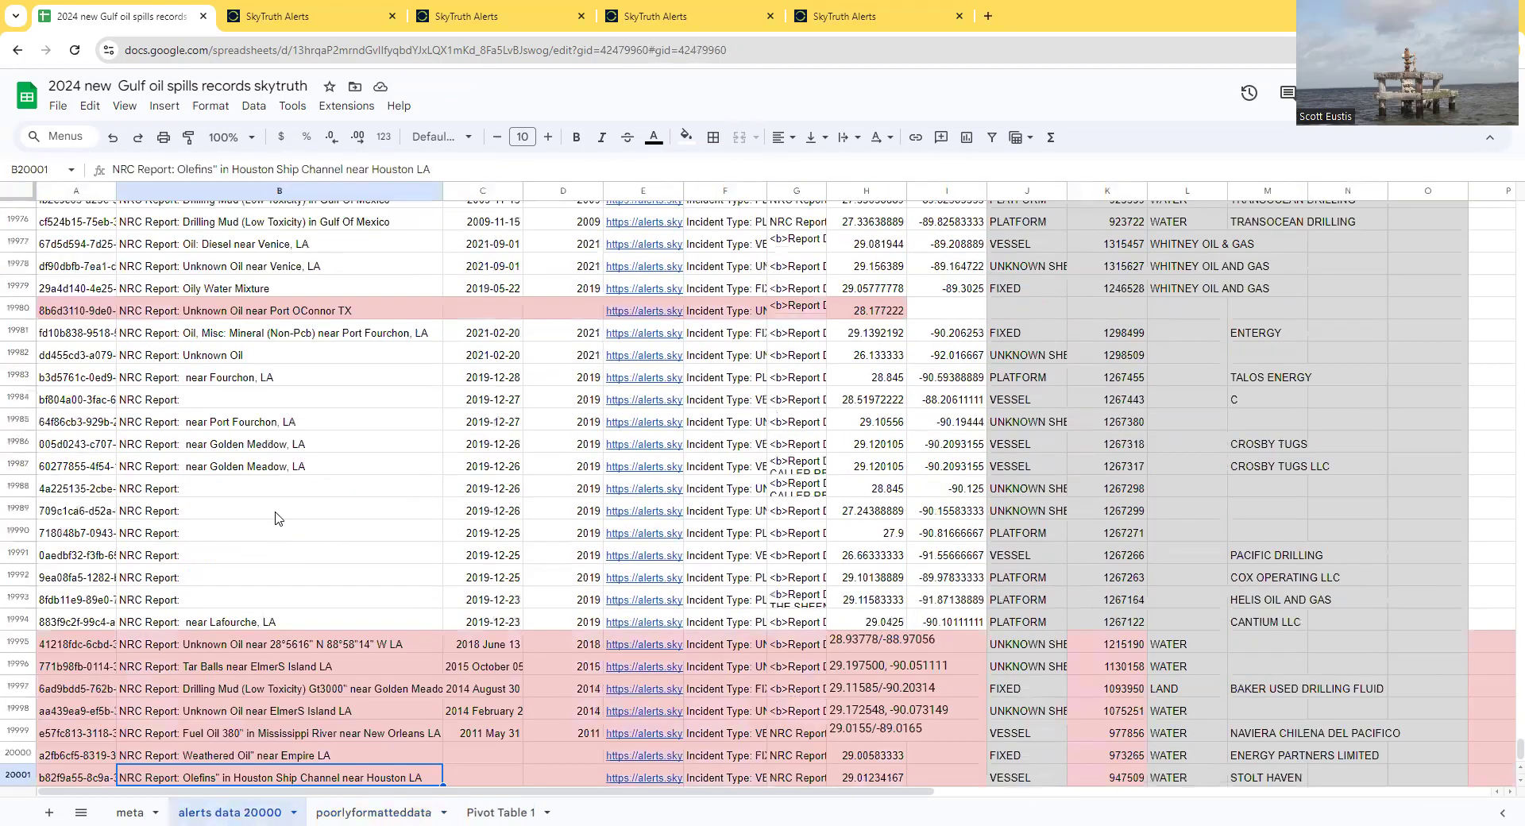
left_click(373, 314)
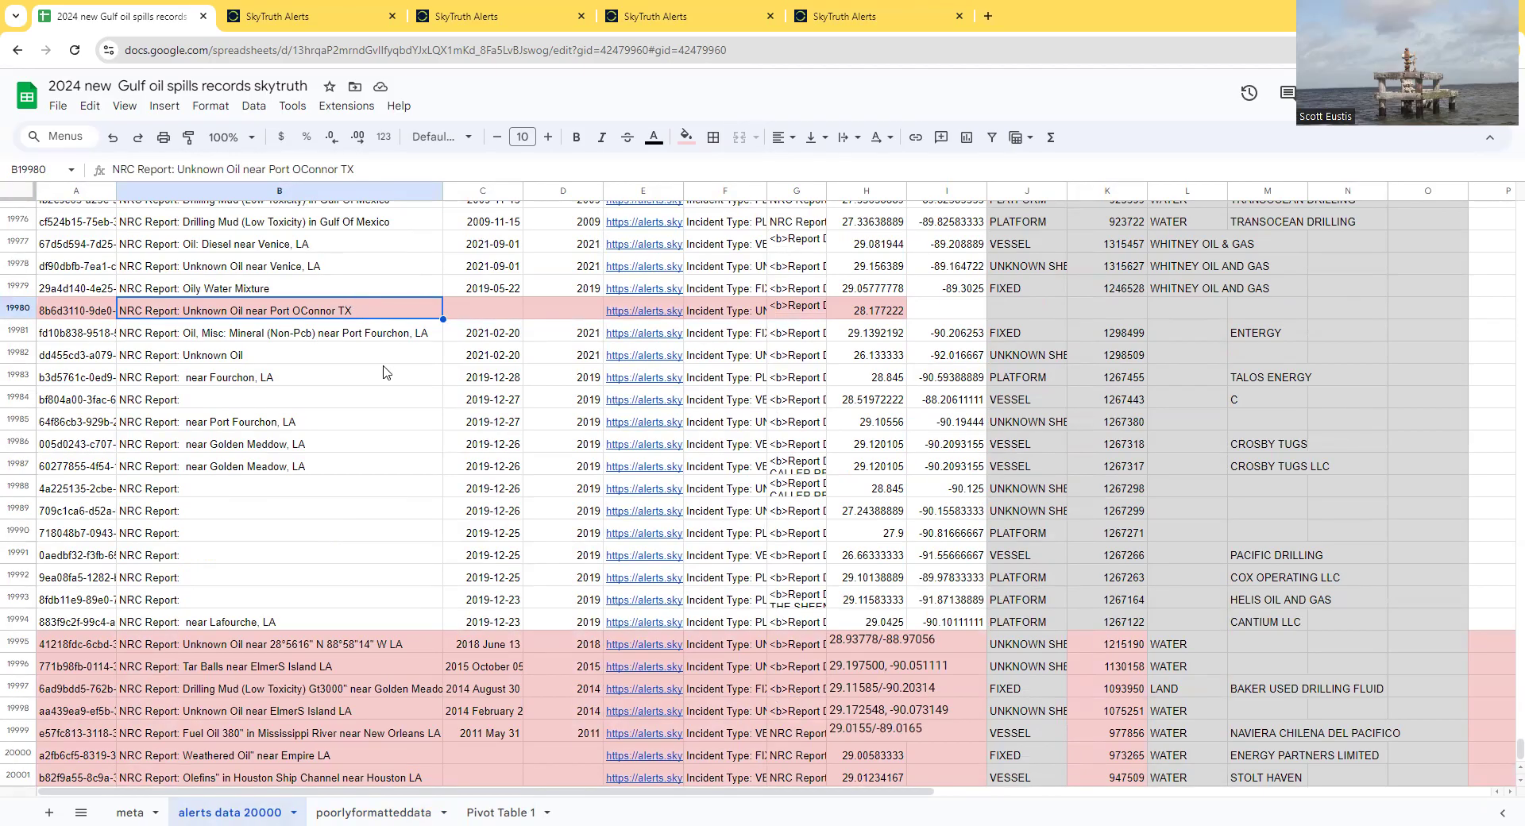
scroll(397, 382, "down", 1)
left_click(474, 683)
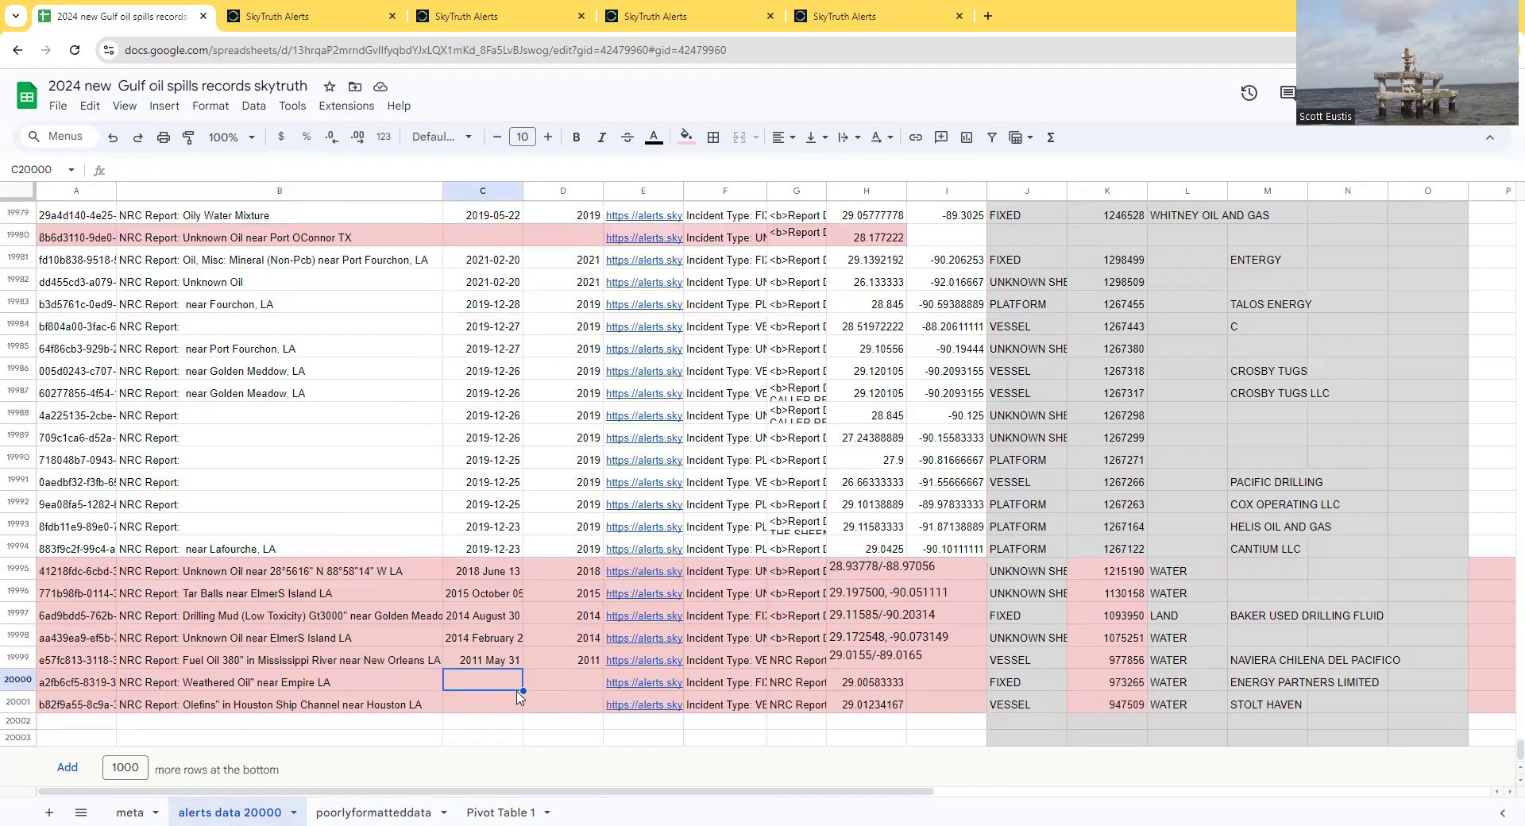
Step: Check the Fuel Oil 380 alert report against the date and year in row 19999, and close that report
left_click(348, 26)
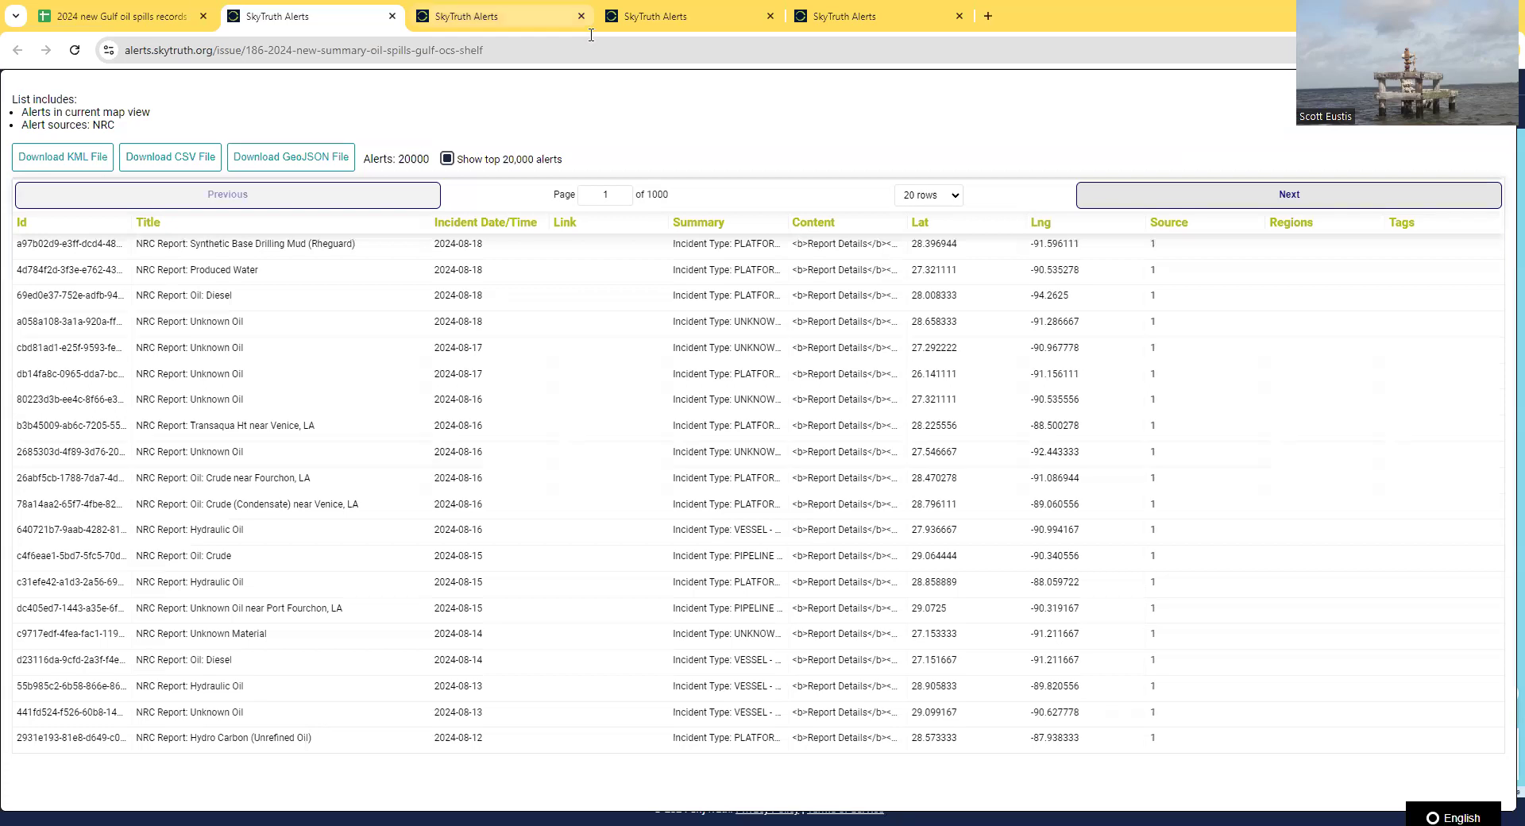
left_click(556, 19)
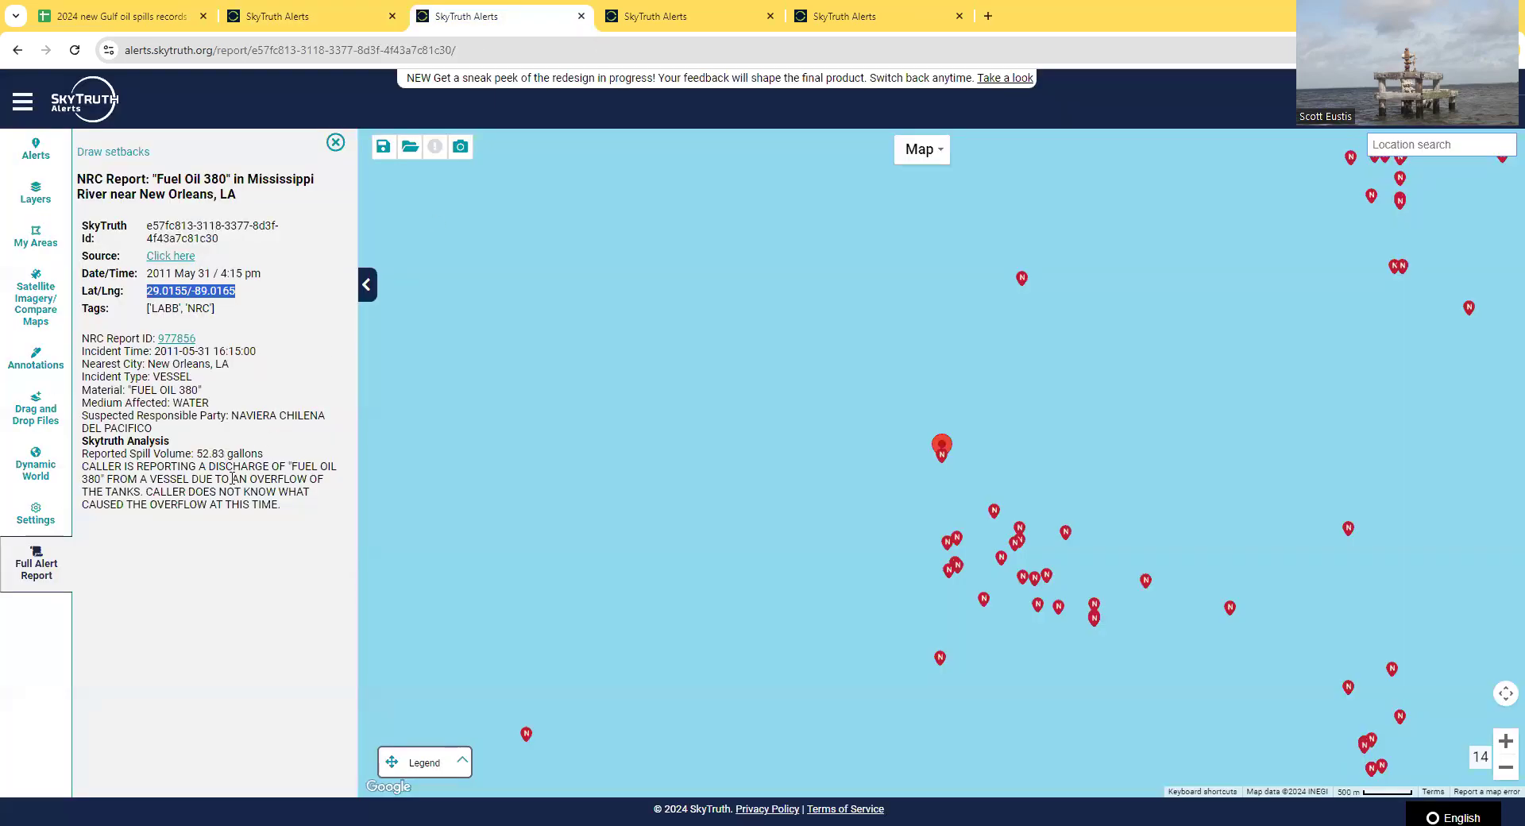
left_click_drag(187, 377, 206, 416)
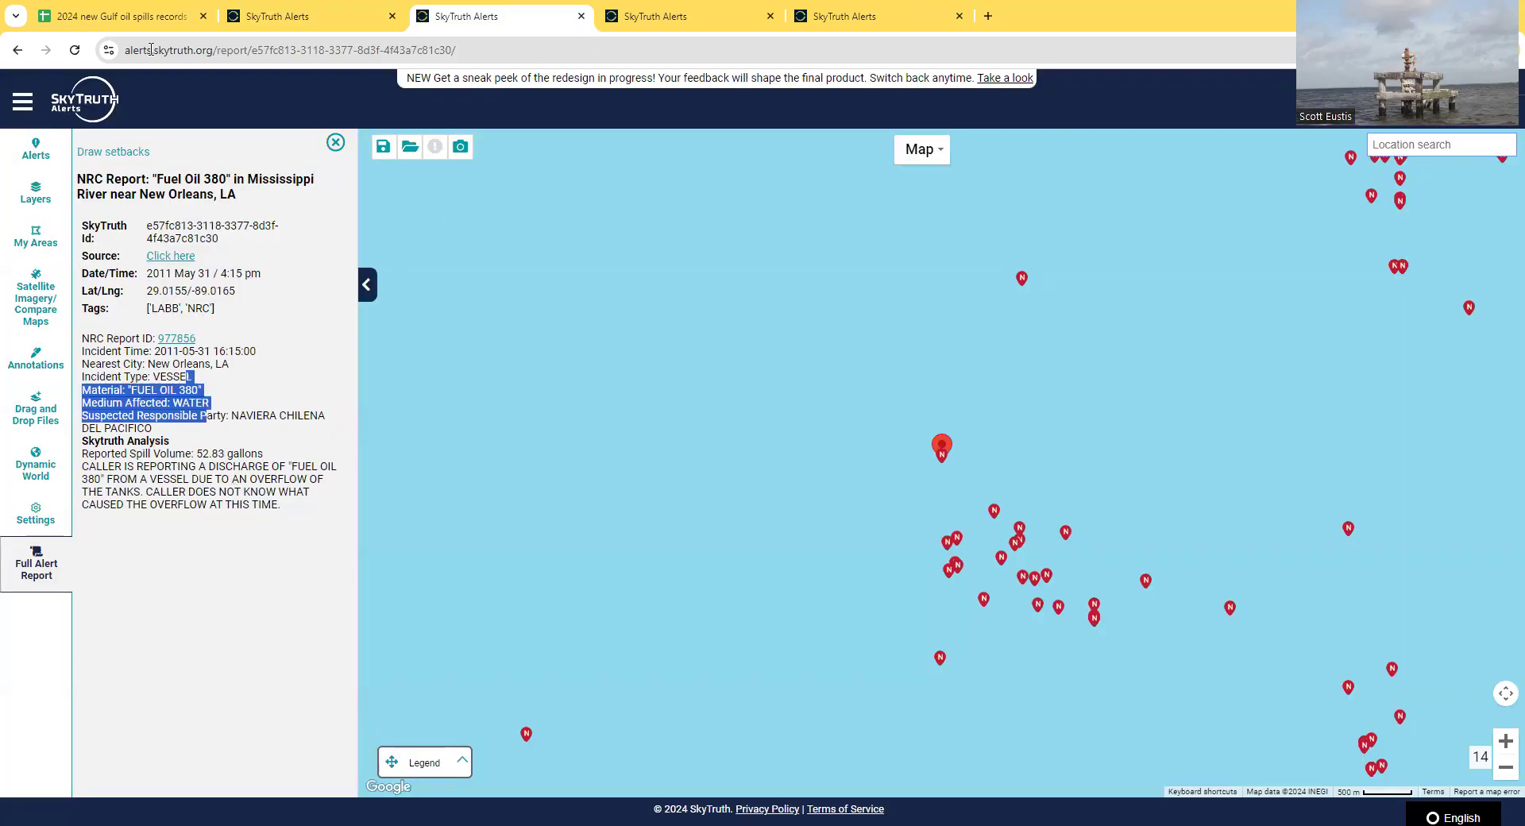
left_click(177, 16)
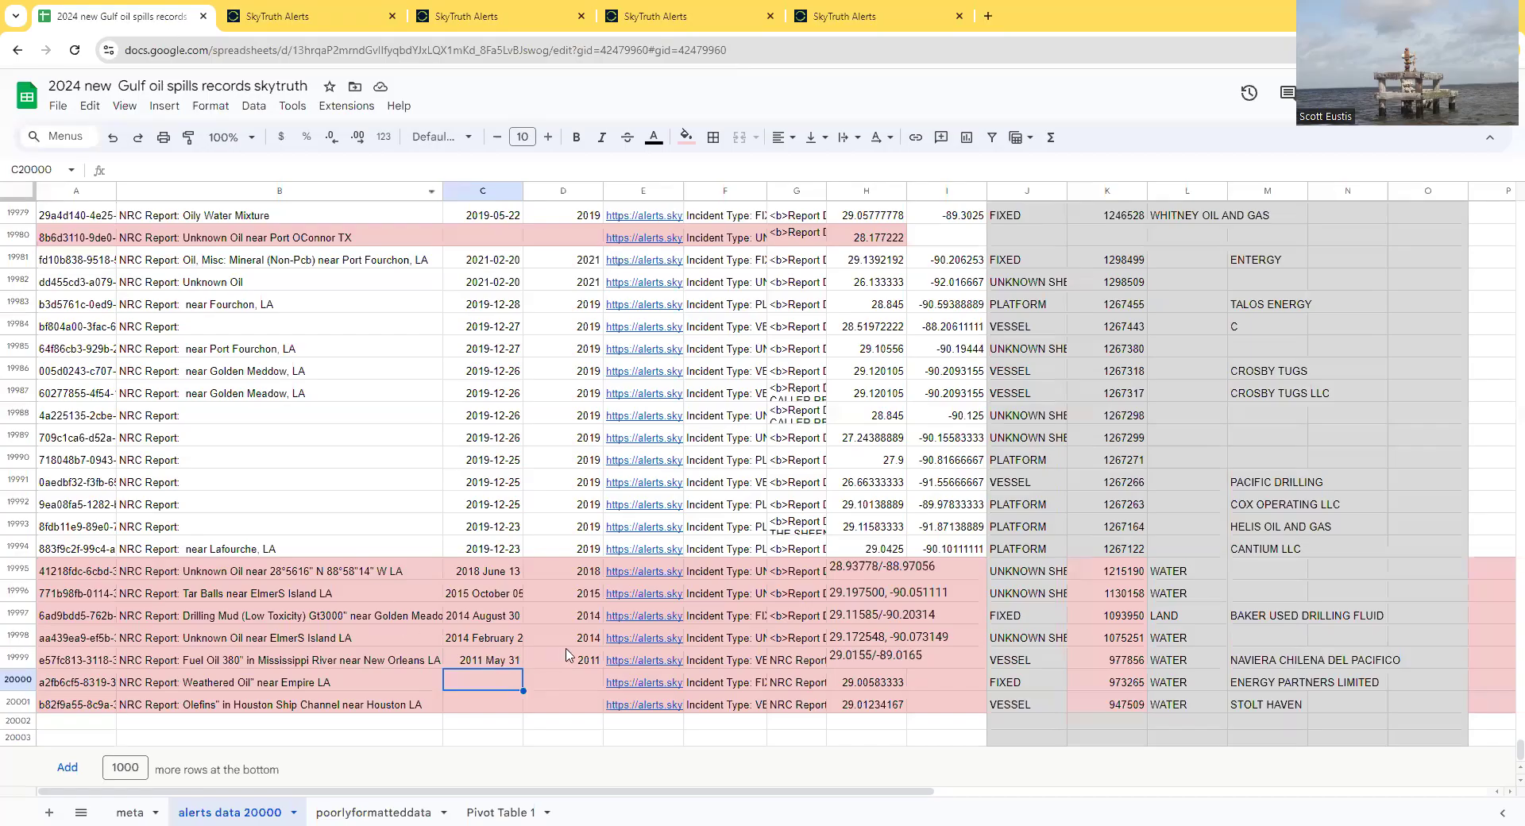
left_click_drag(488, 660, 565, 660)
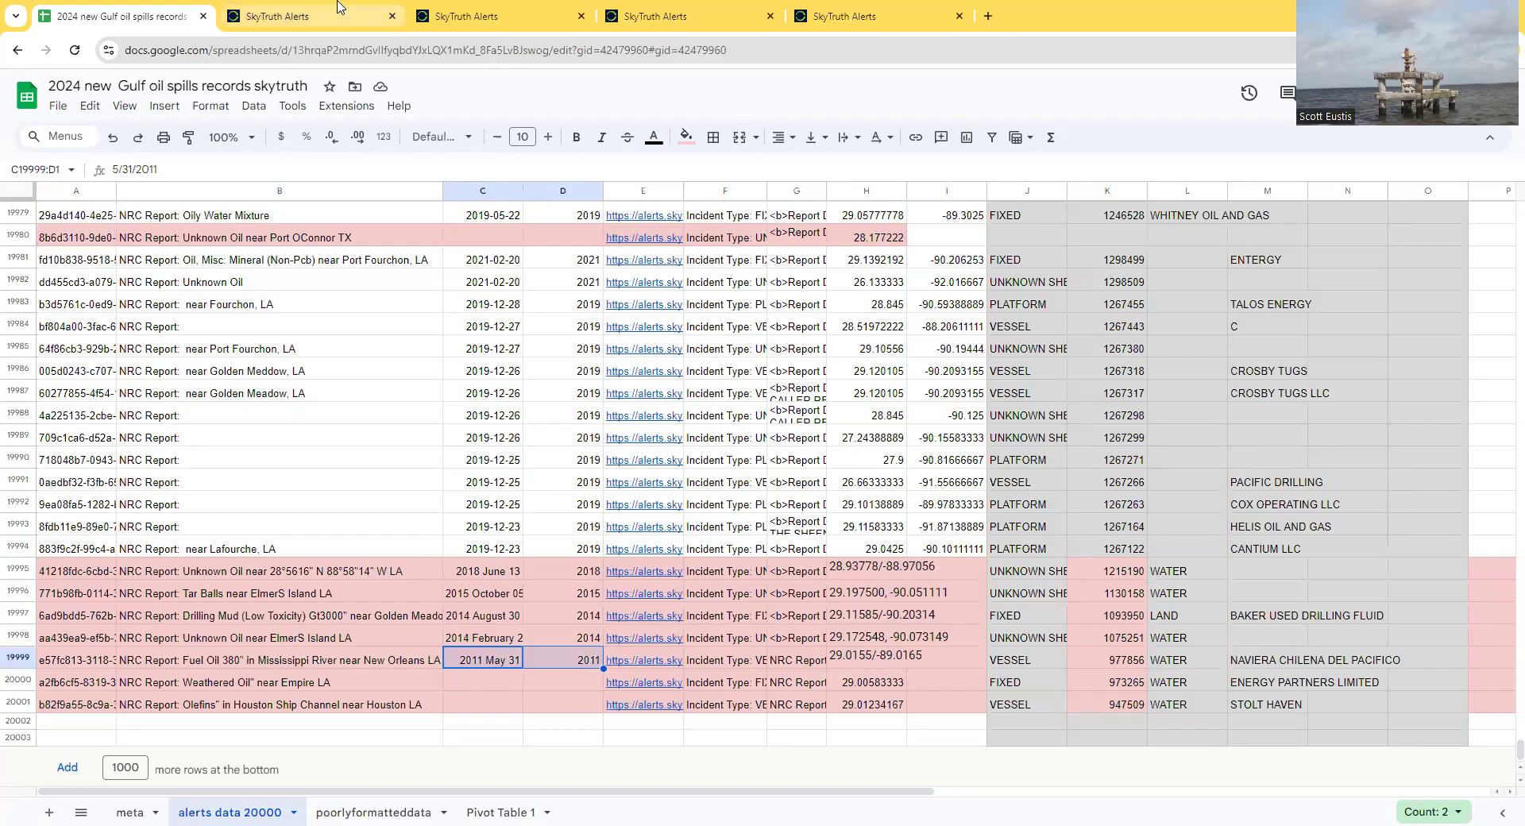
left_click(361, 16)
left_click(548, 16)
left_click(582, 16)
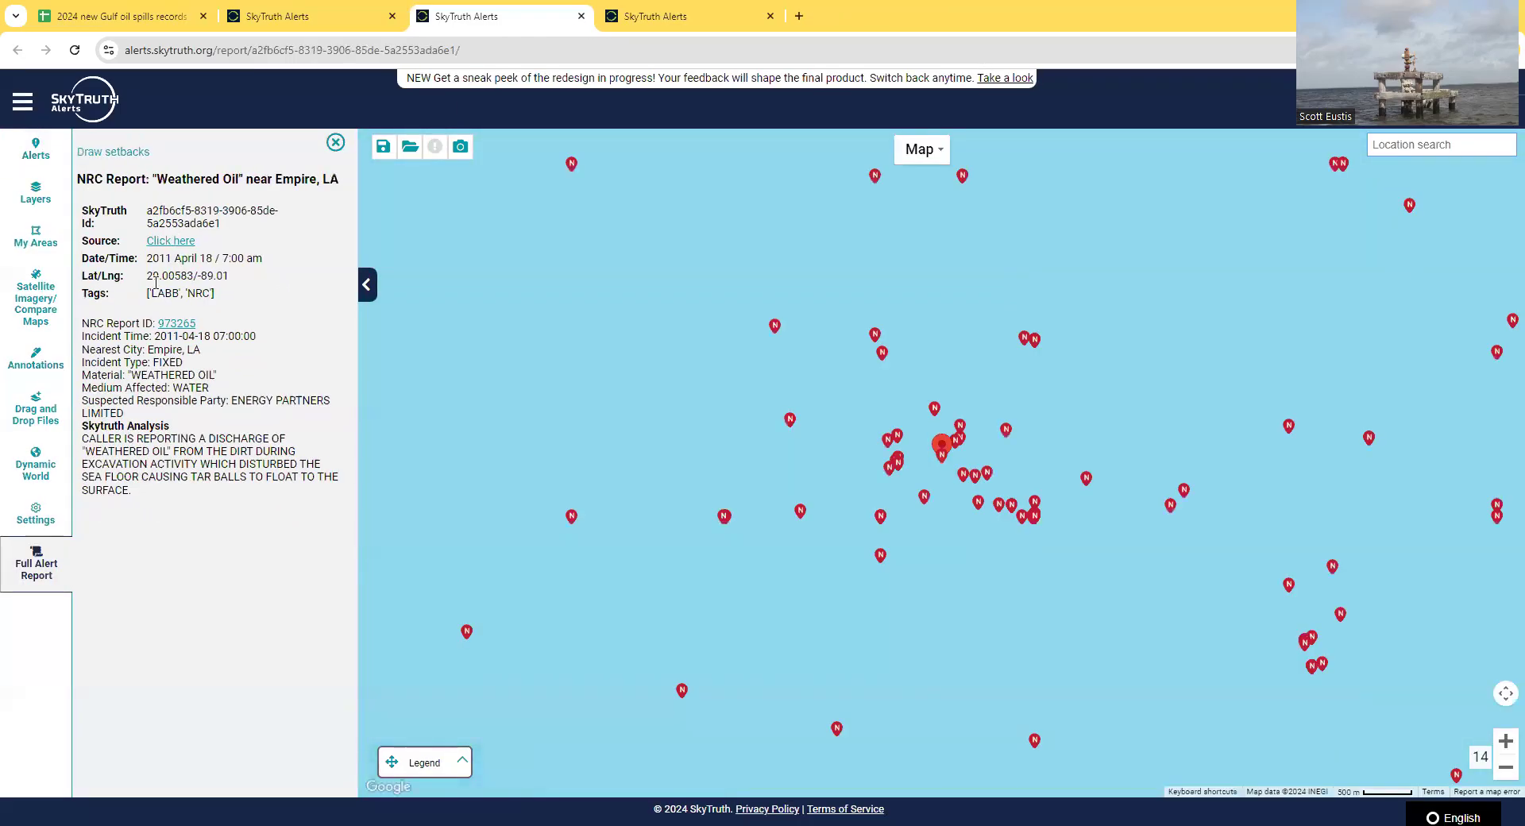
Step: Copy the date 2011 April 18 from the Weathered Oil report into C20000 and enter the year 2011 in D20000
left_click_drag(149, 260, 213, 257)
left_click(137, 27)
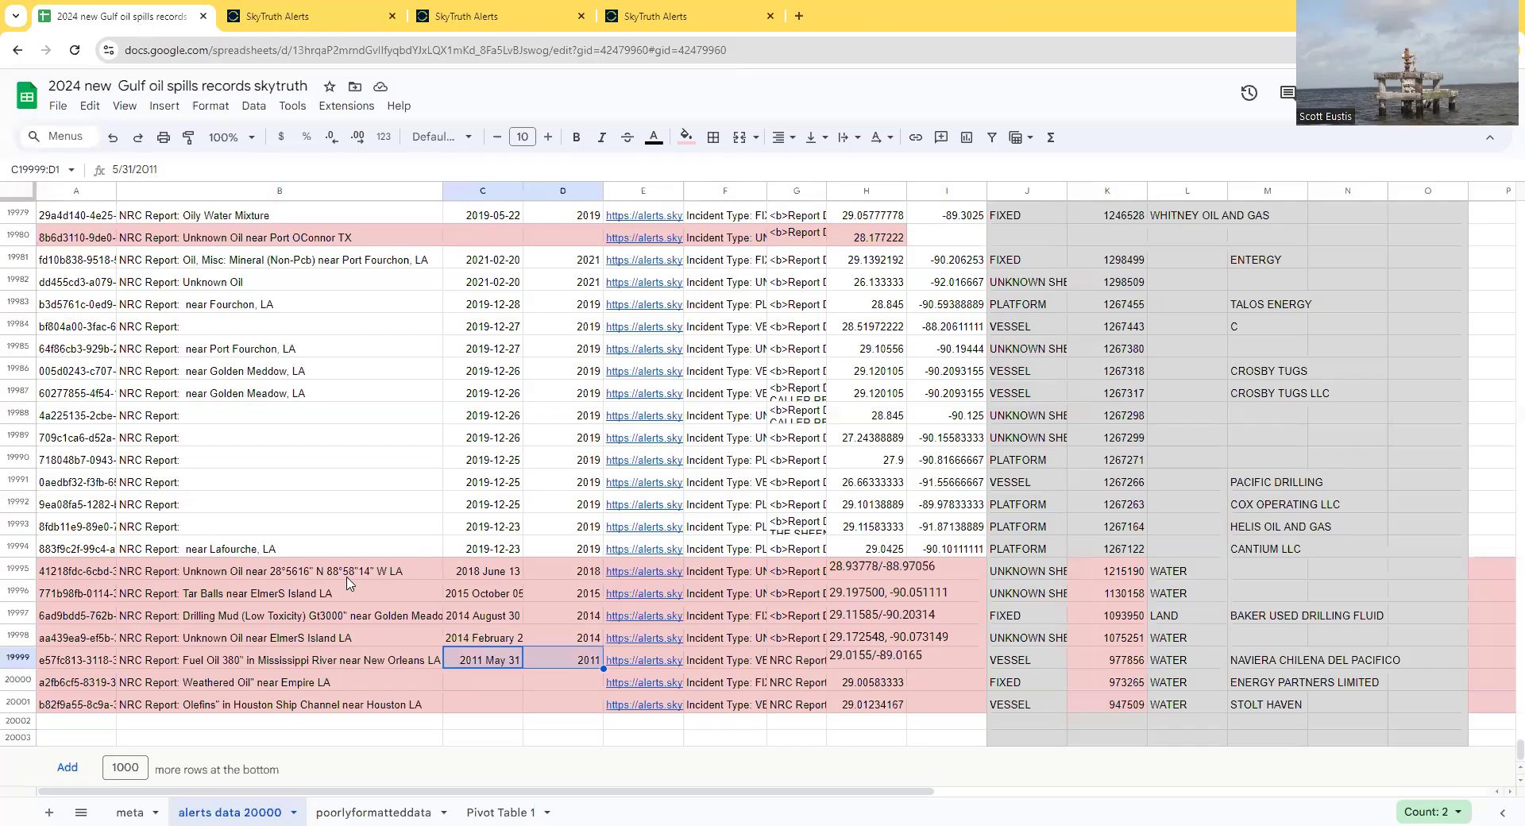
left_click(508, 688)
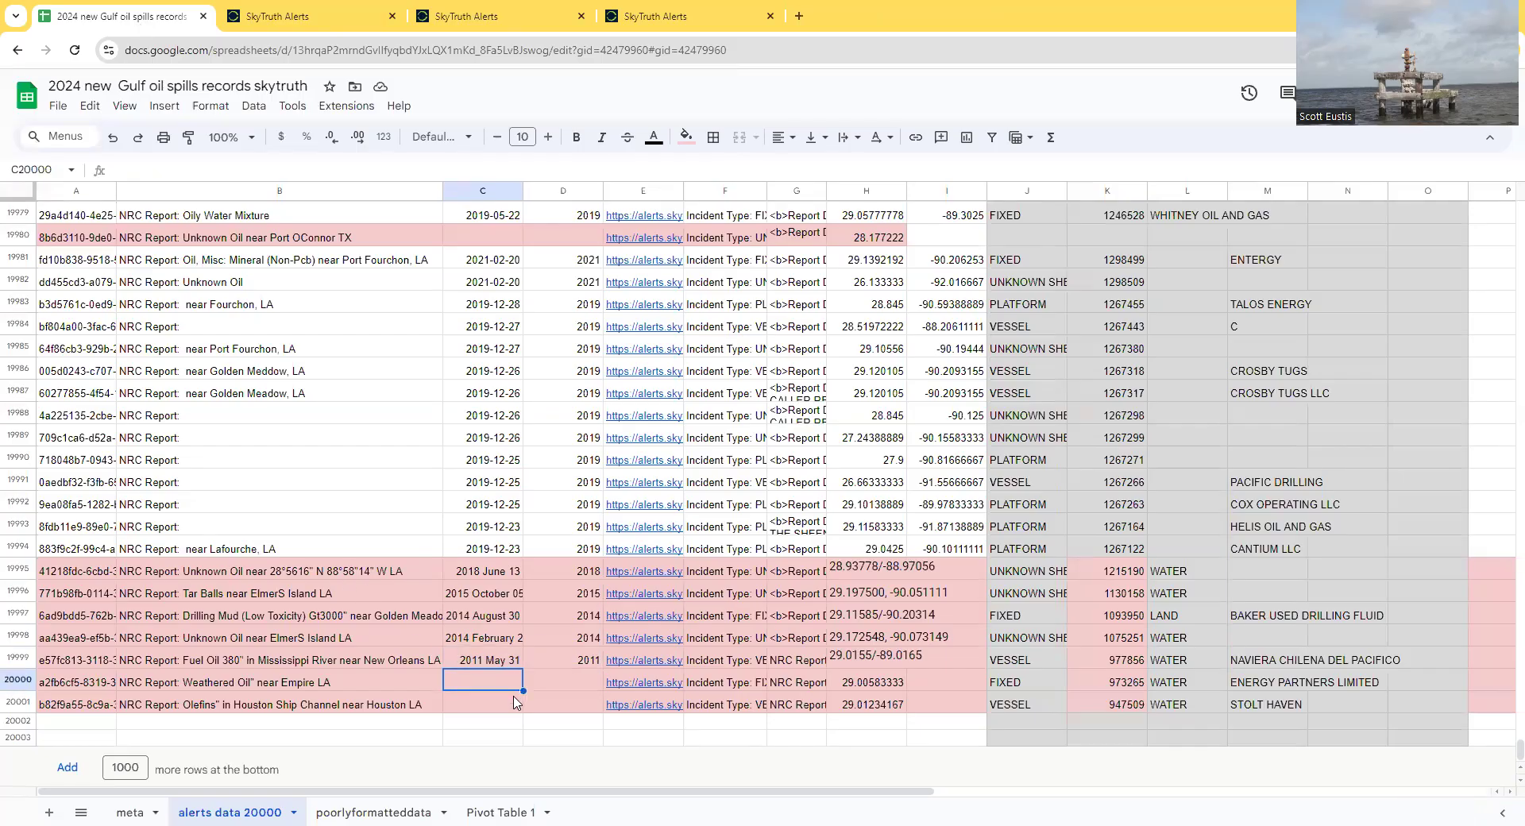
type("2011 April 18")
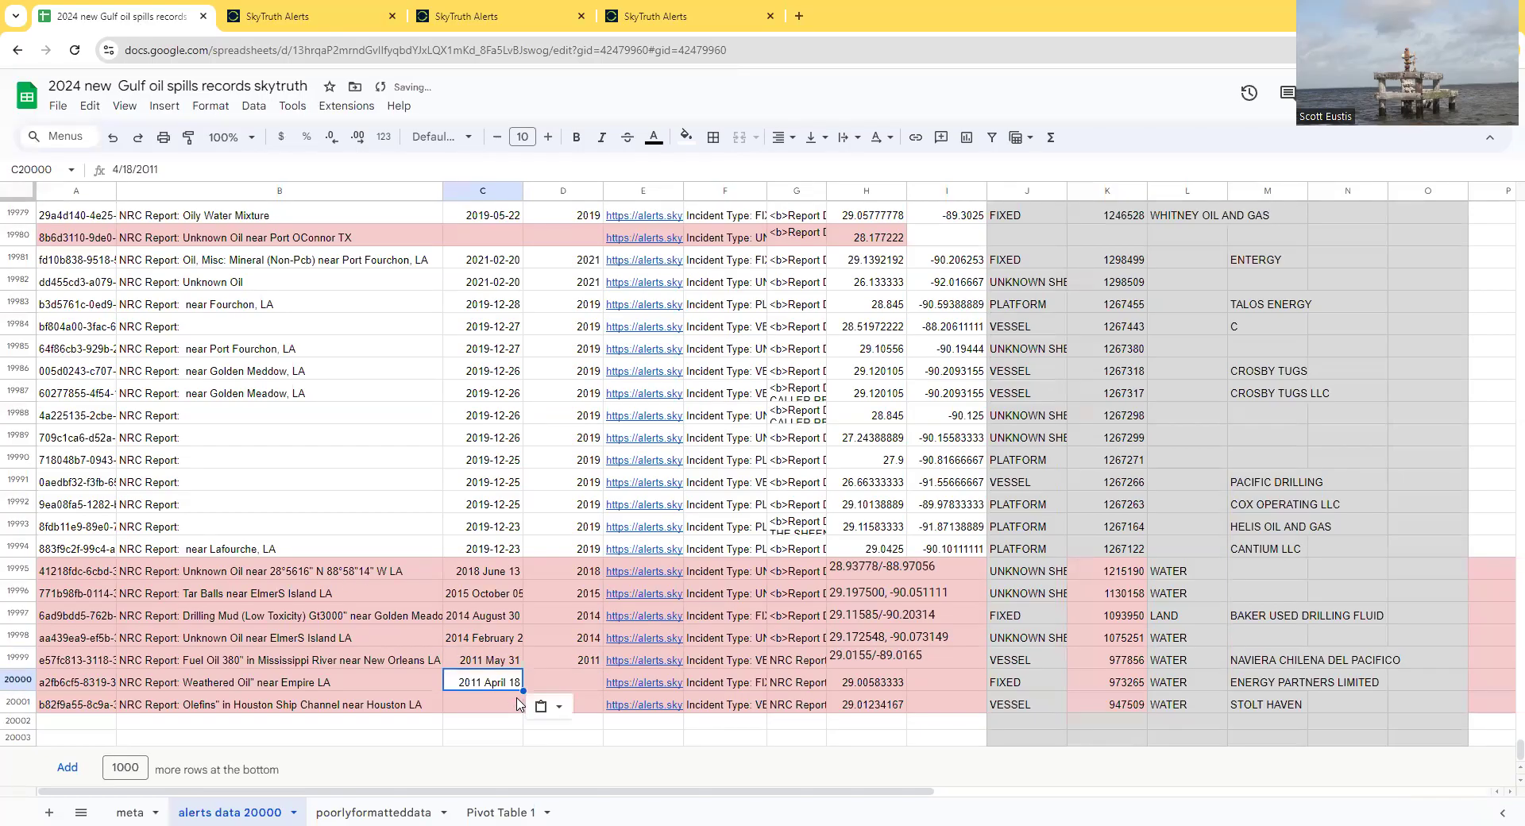
left_click(587, 684)
type("2011")
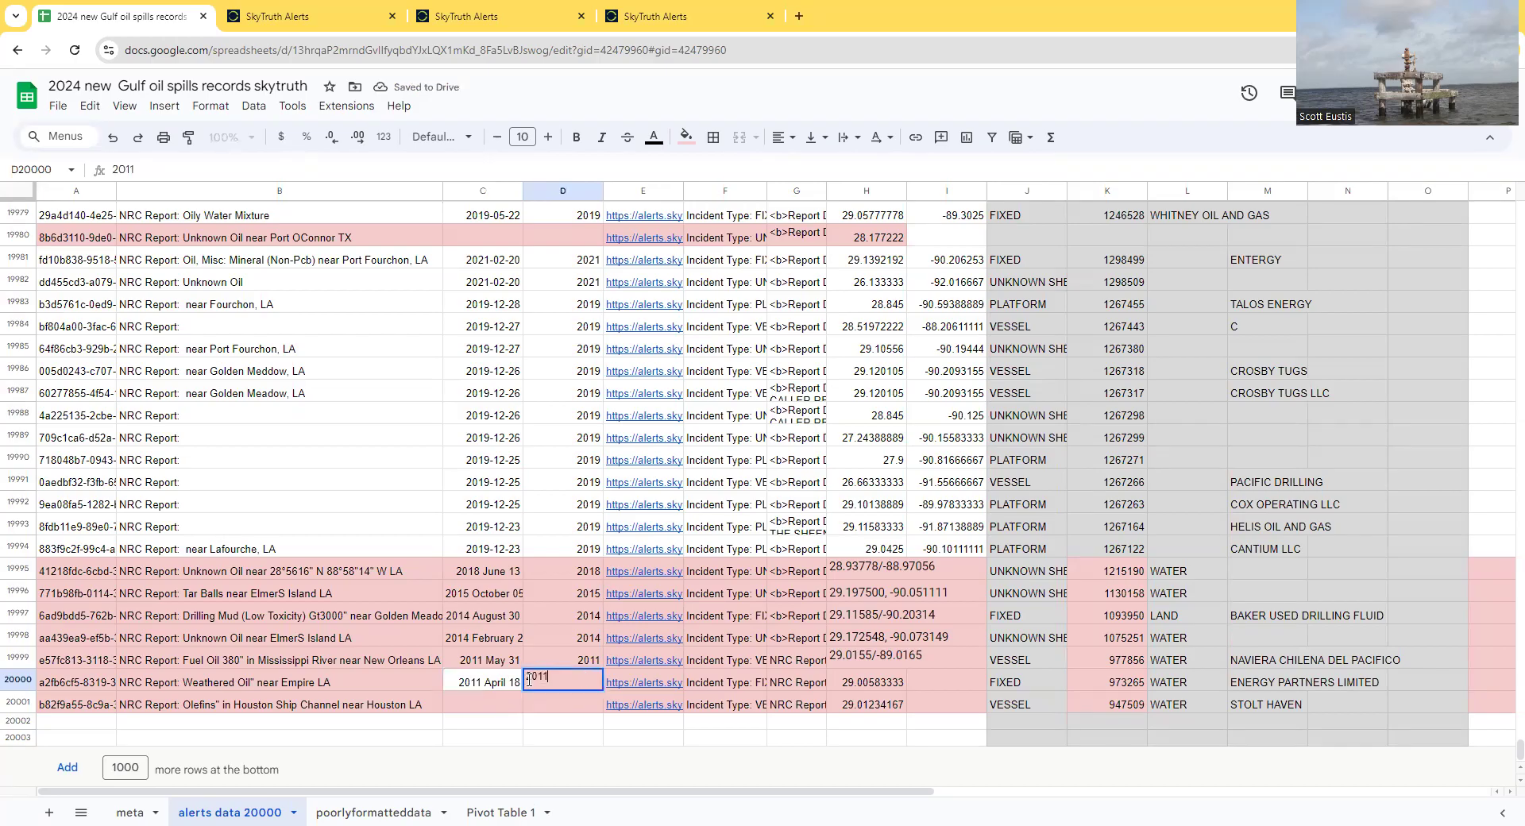
Step: Copy the Lat/Lng value 29.00583/-89.01 from the Weathered Oil report into H20000
left_click(326, 20)
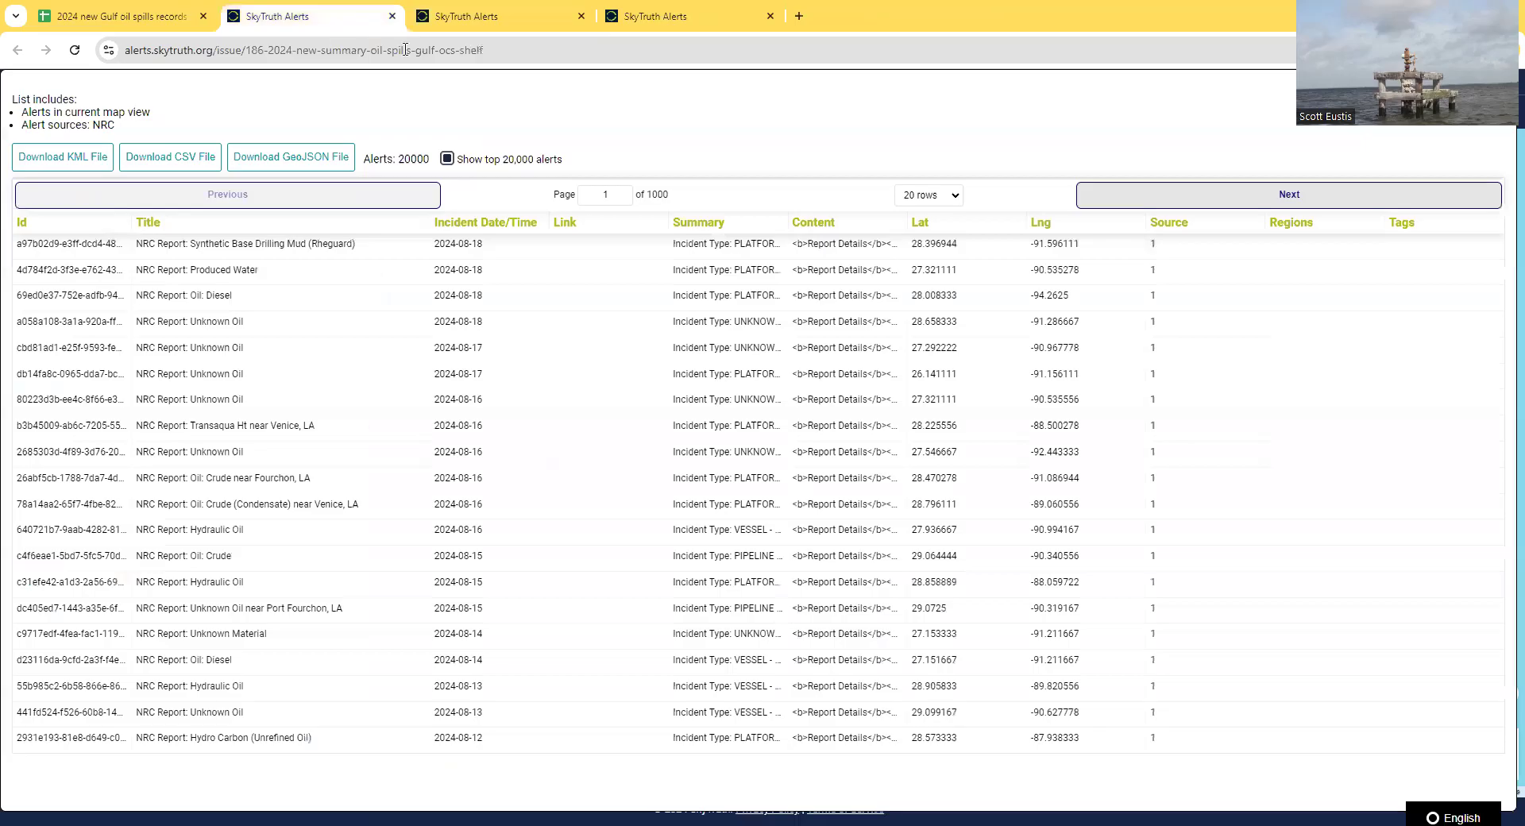
left_click(441, 29)
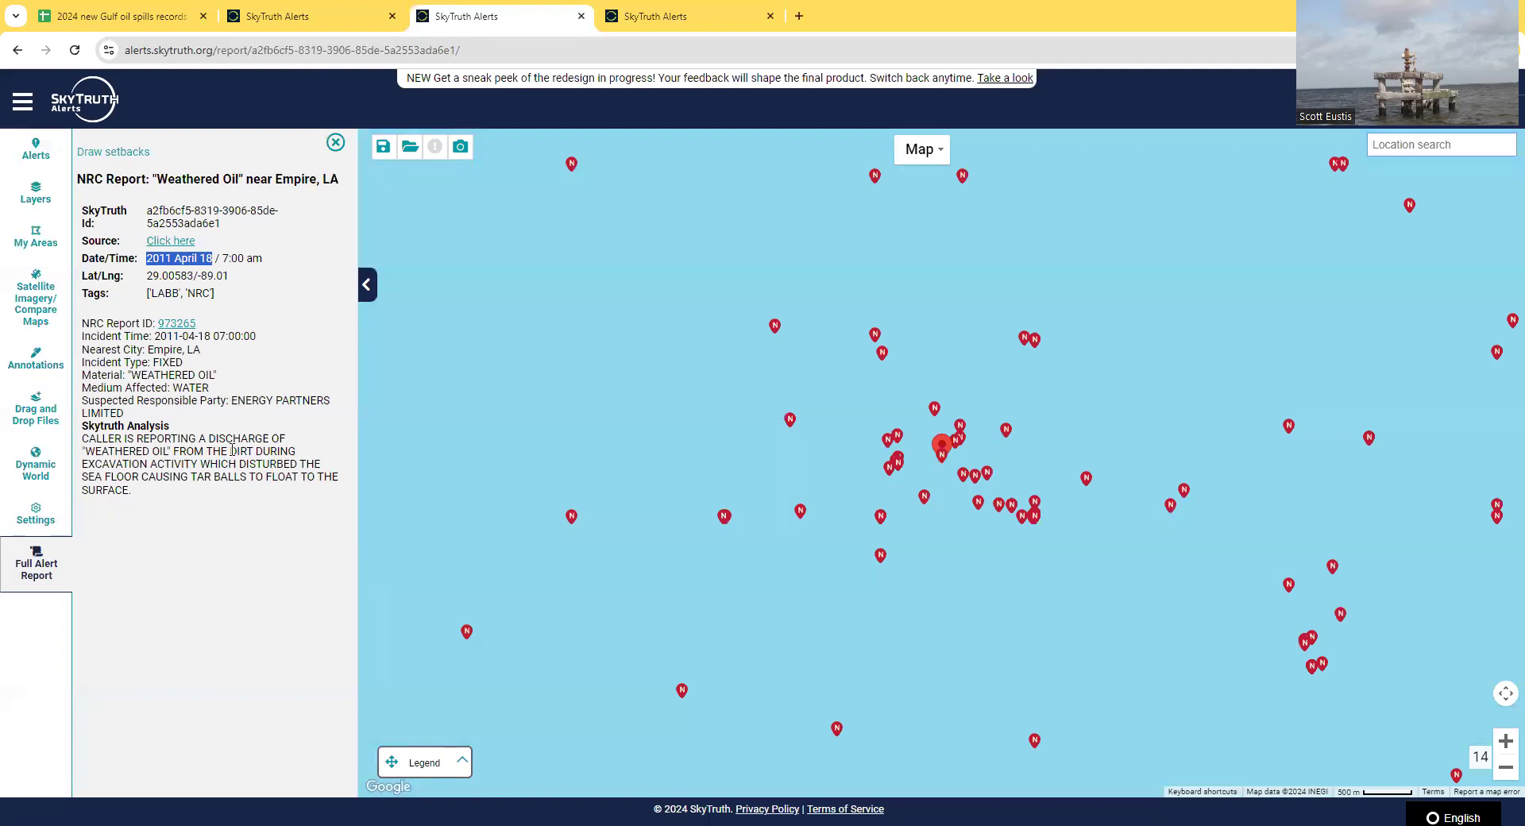
left_click_drag(230, 275, 149, 278)
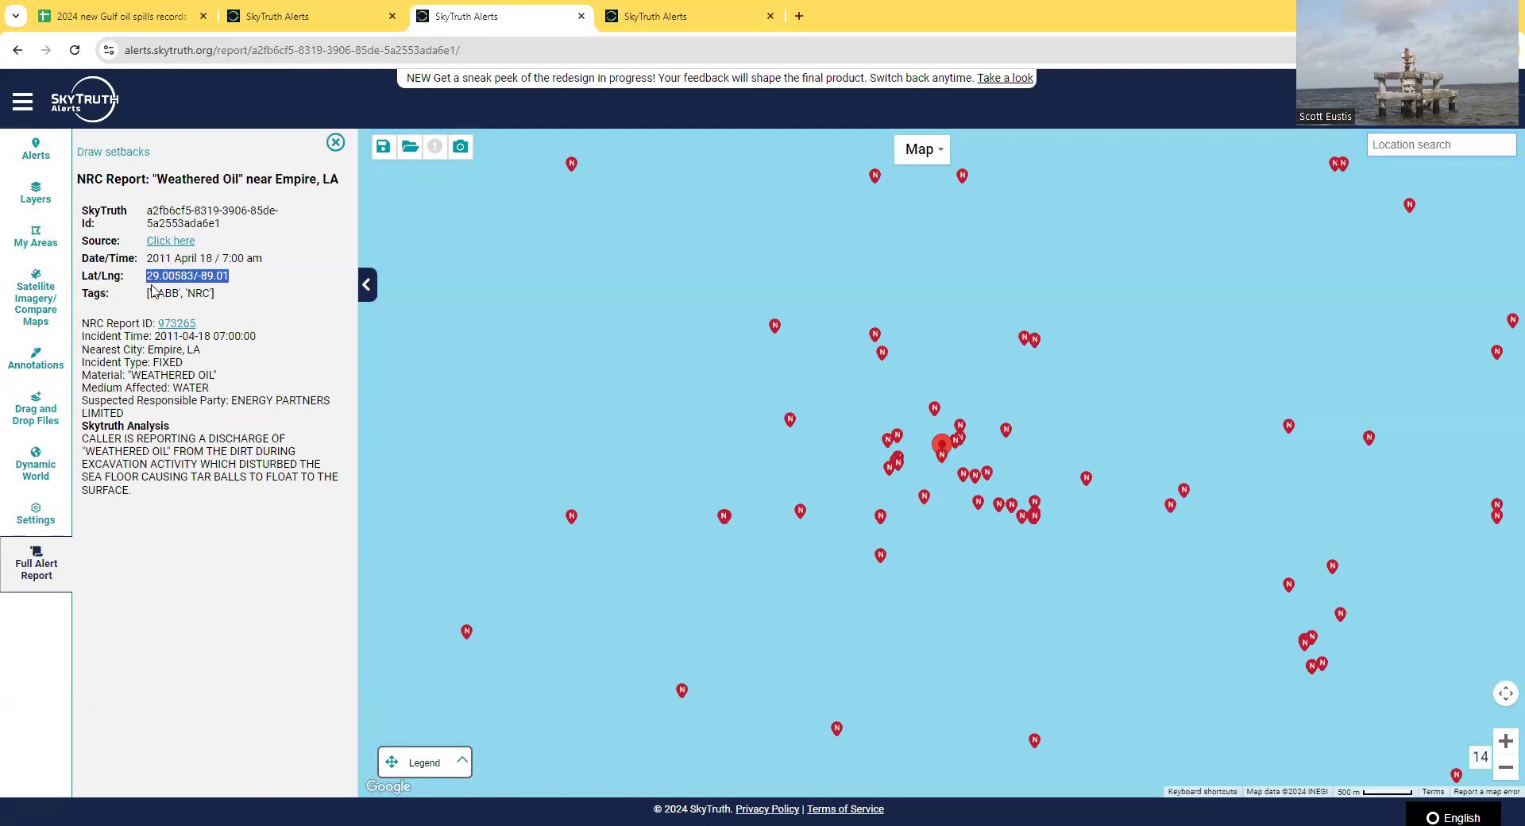
left_click(119, 16)
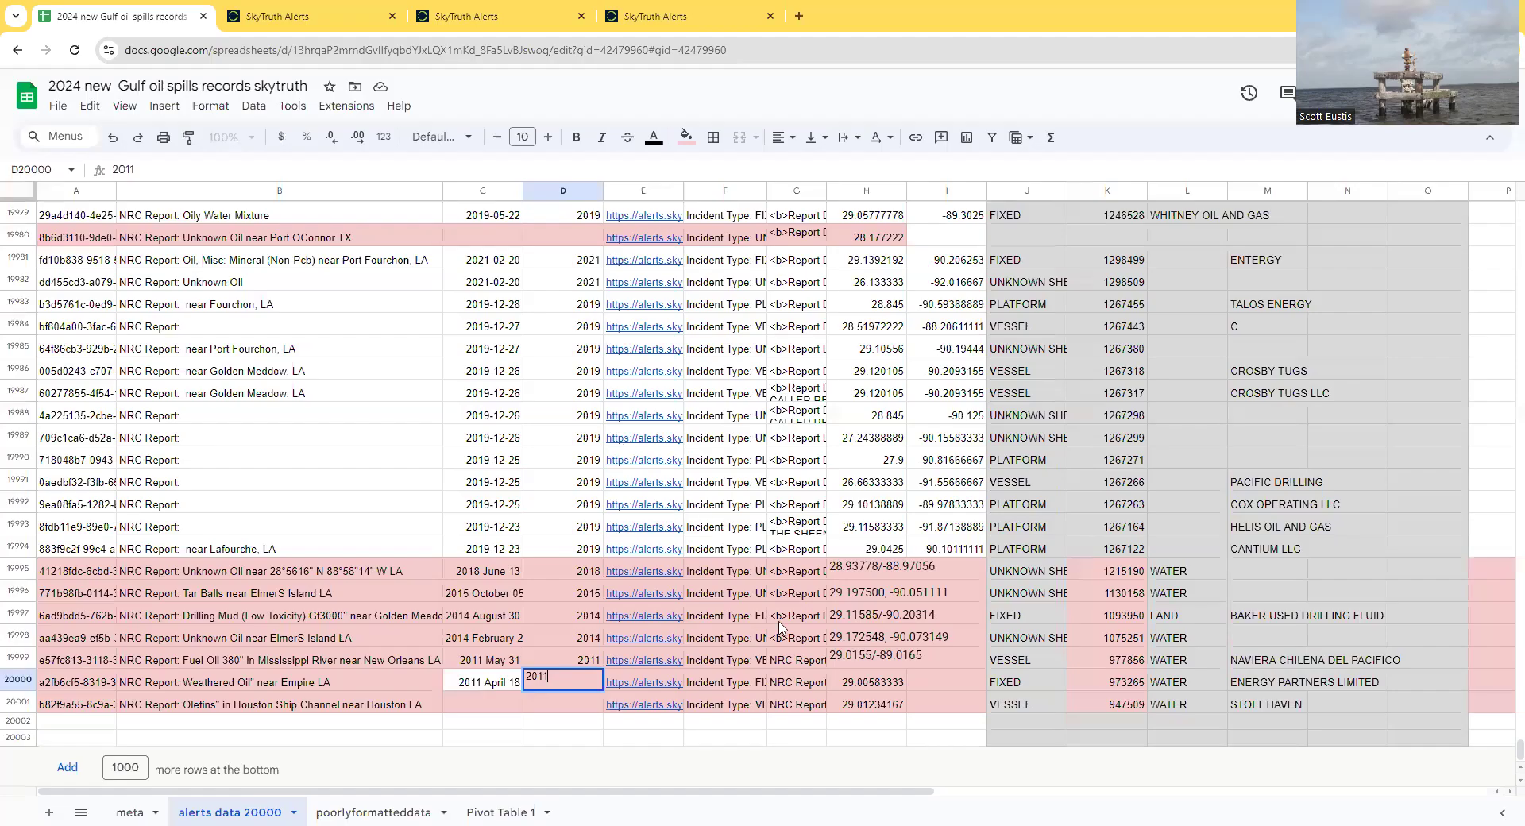
left_click(881, 688)
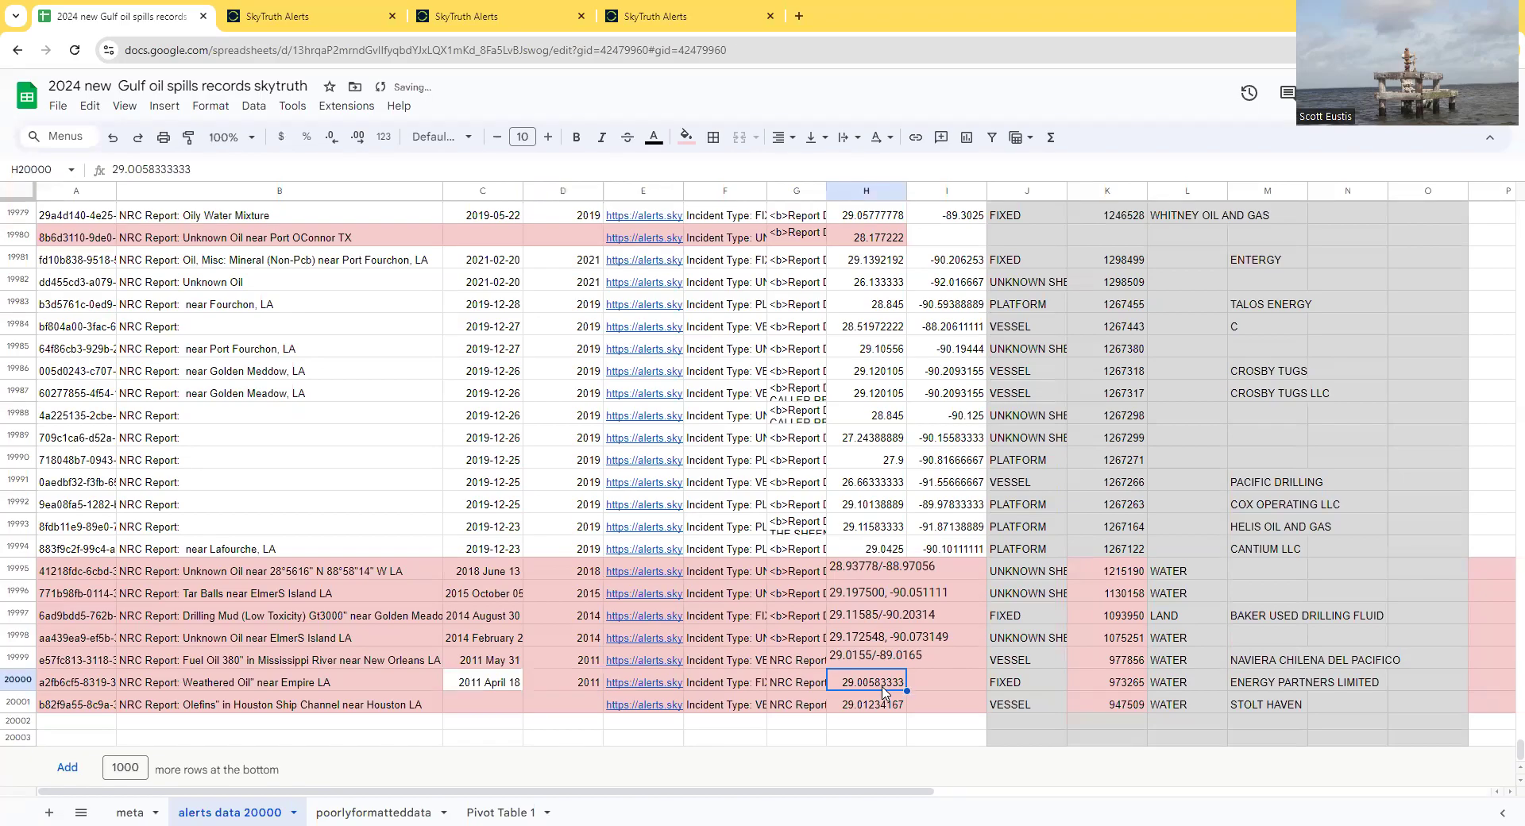
type("29.00583/-89.01")
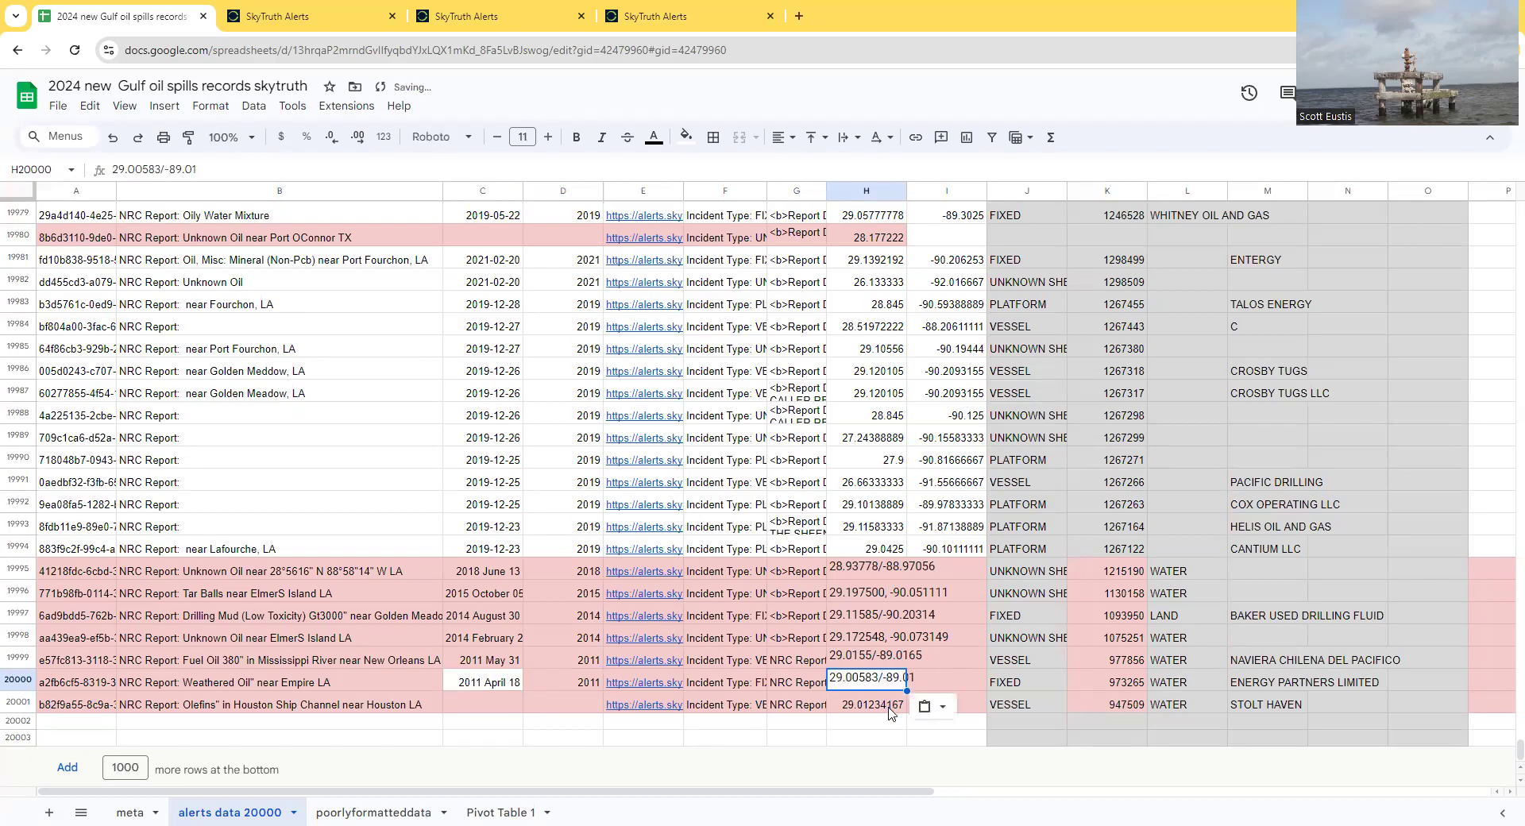
Step: Close the Weathered Oil report and copy the Lat/Lng value 29.01234/-95.00224 from the Olefins report into H20001
left_click(517, 23)
key("ctrl+w")
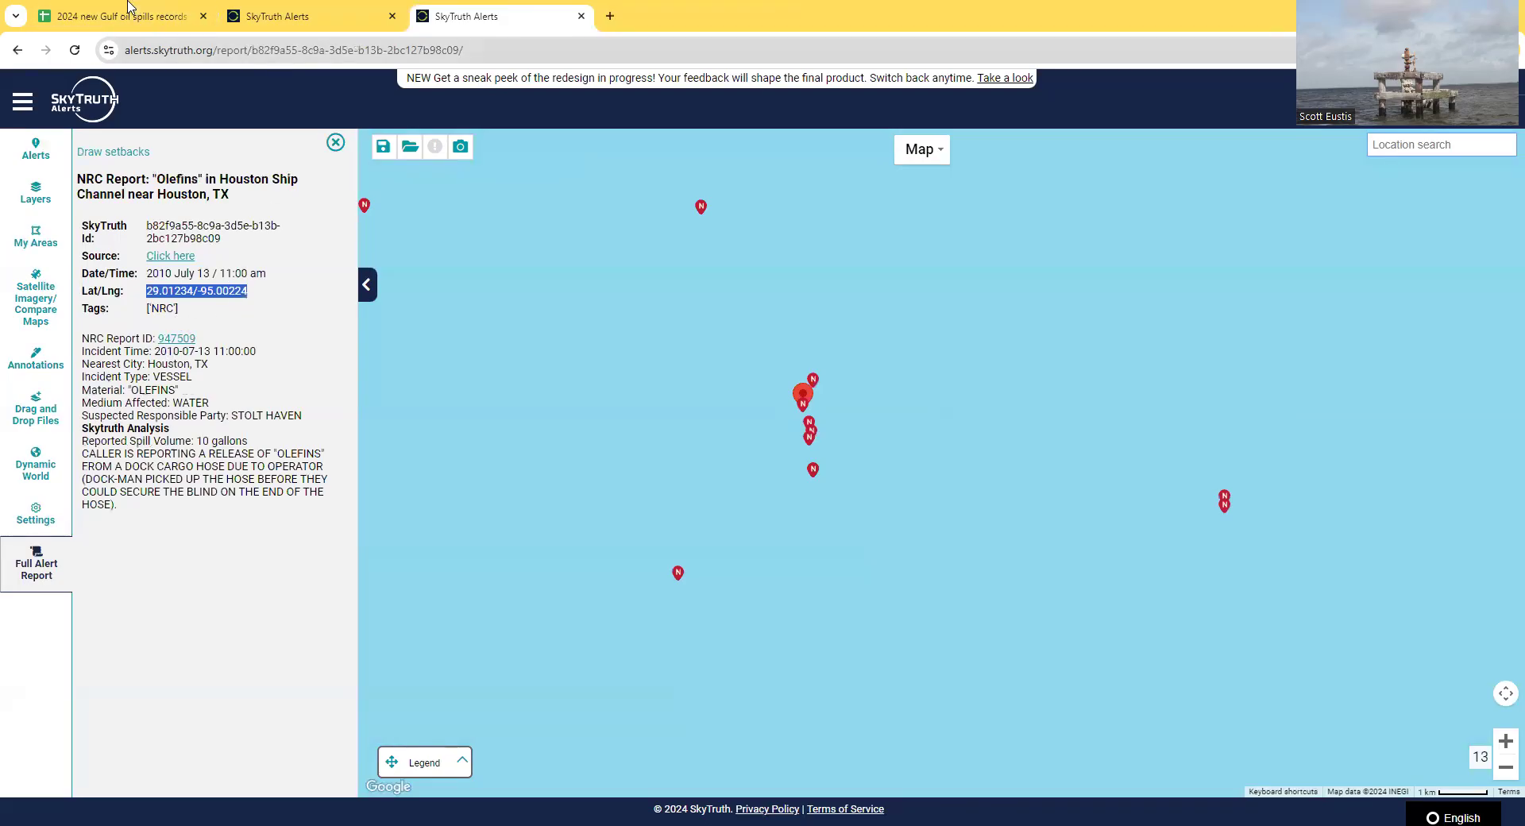
right_click(224, 292)
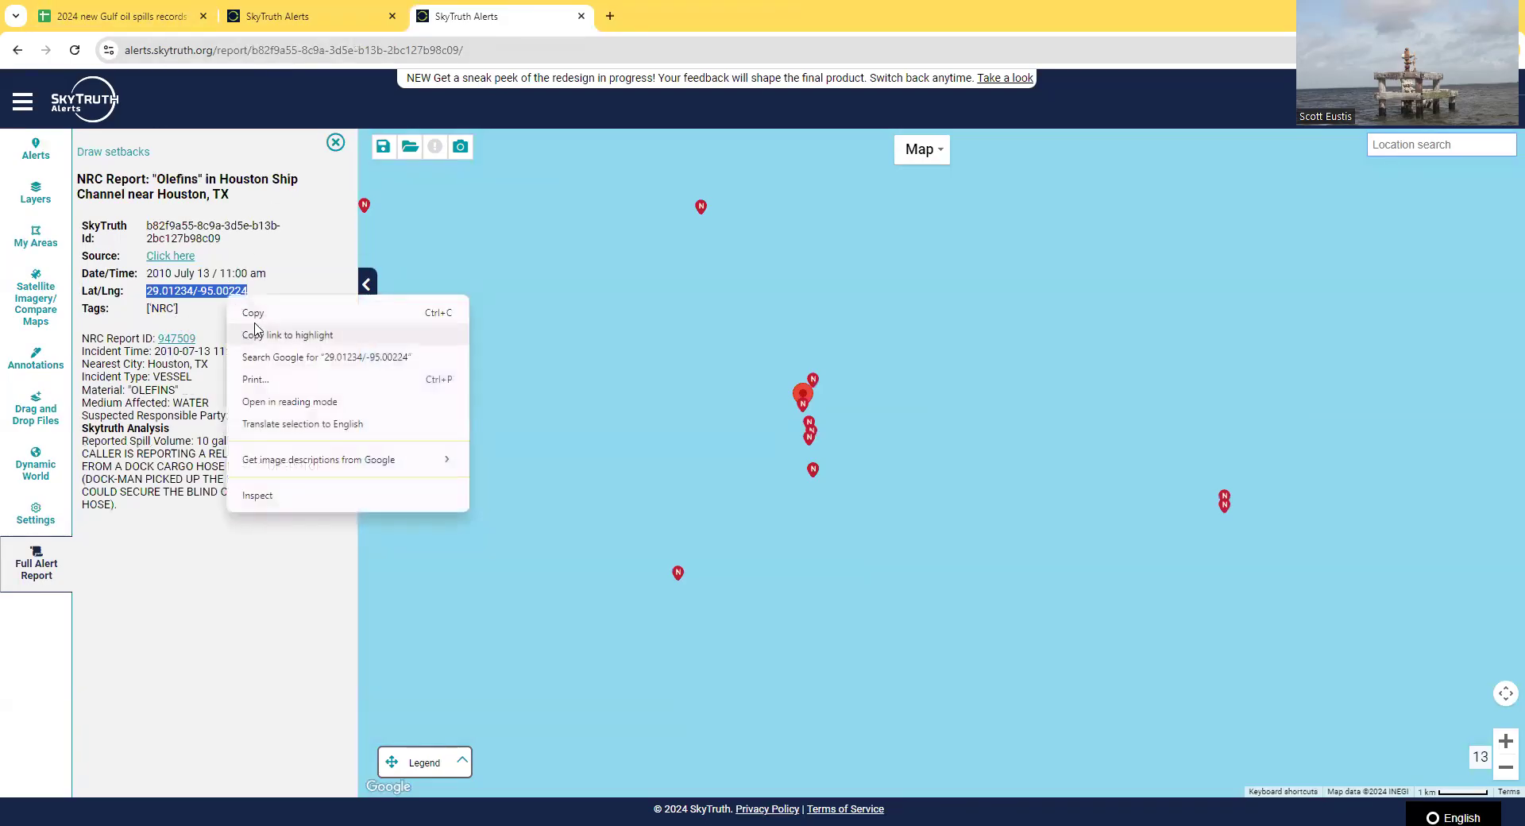
left_click(256, 316)
left_click(163, 13)
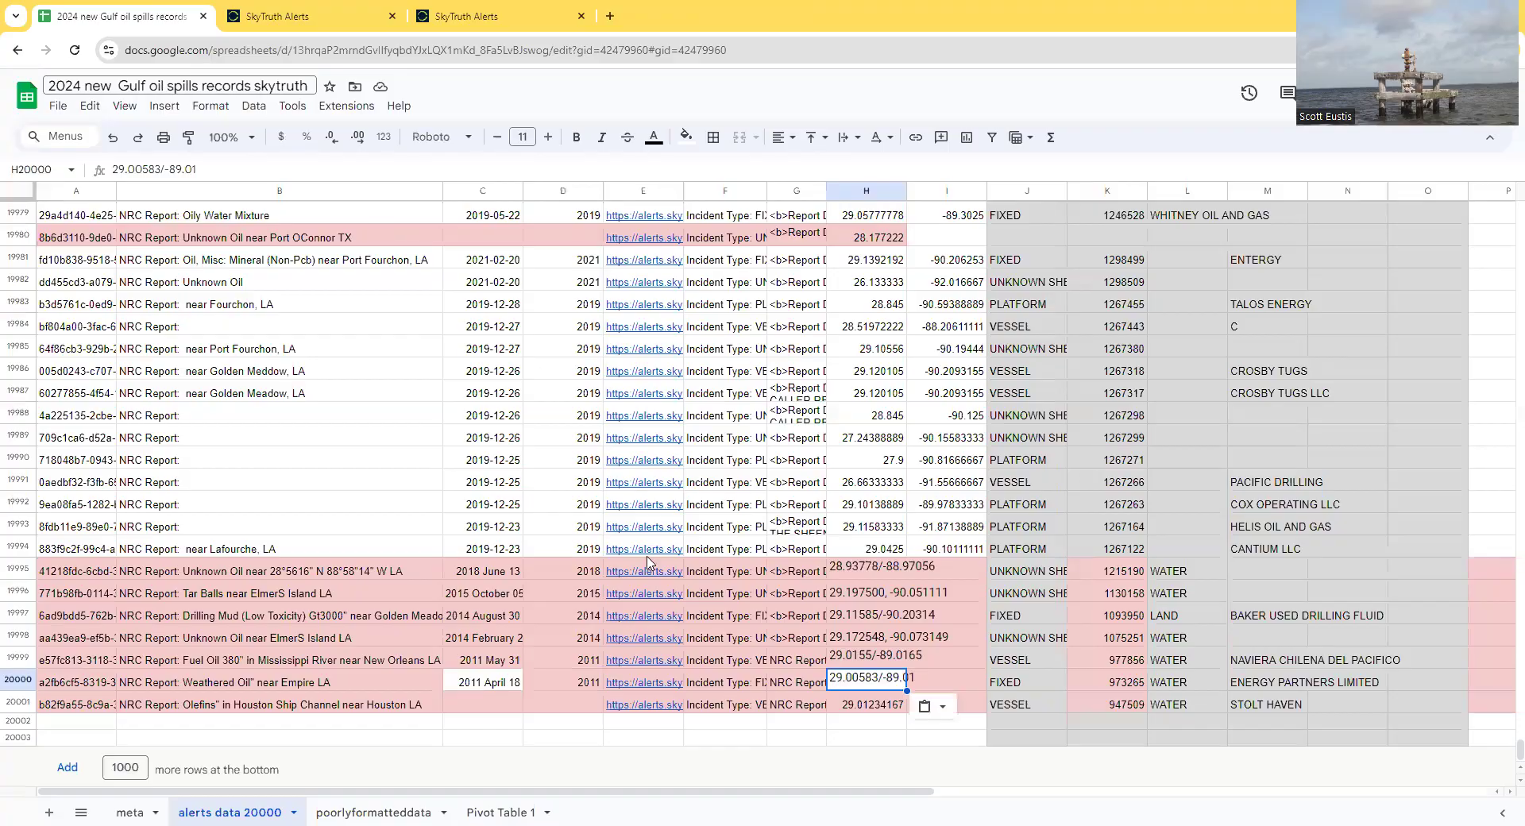
left_click(857, 709)
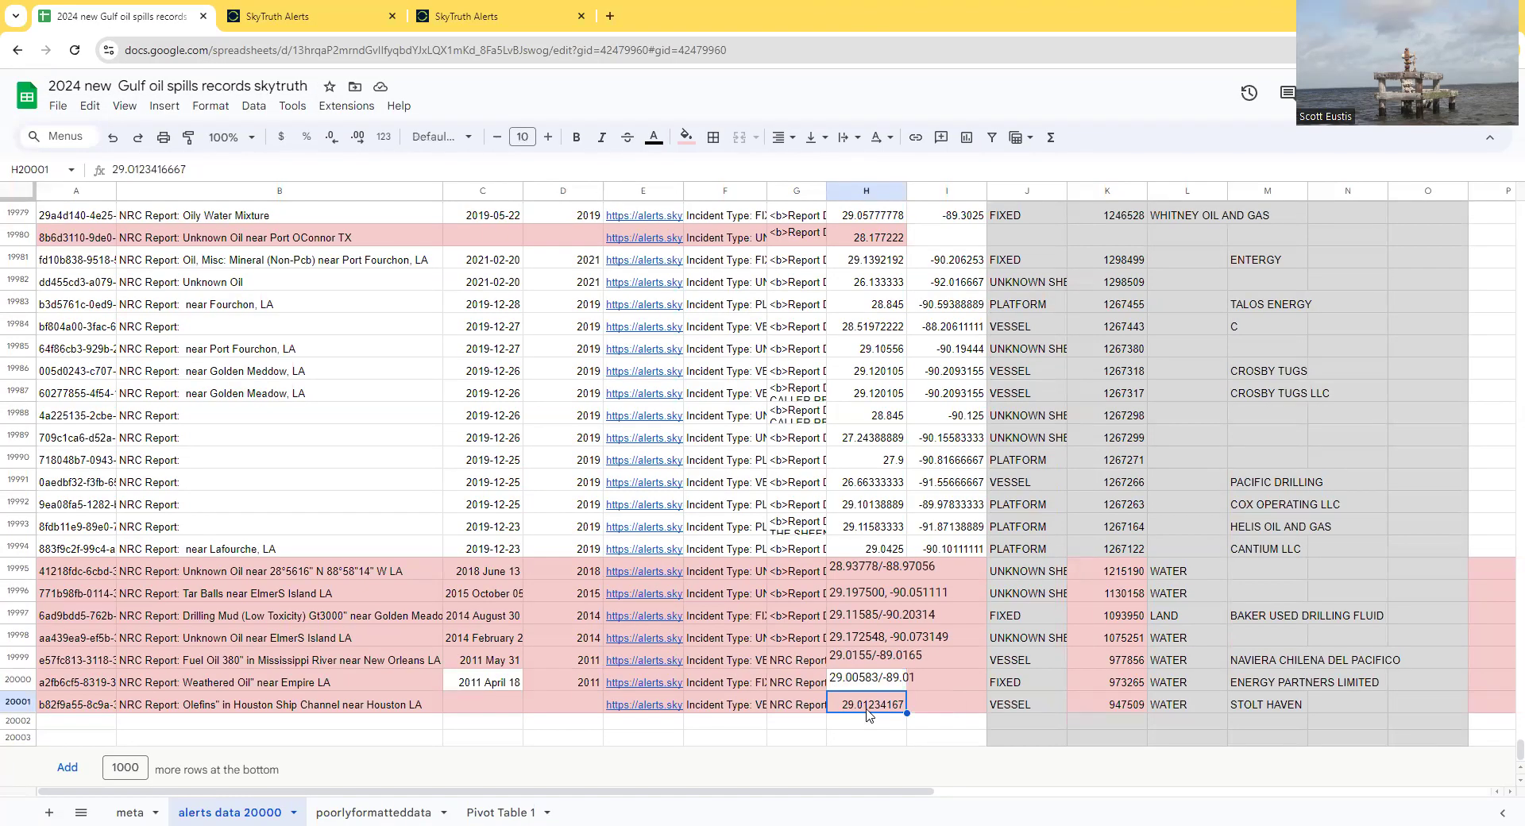
type("29.01234/-95.00224")
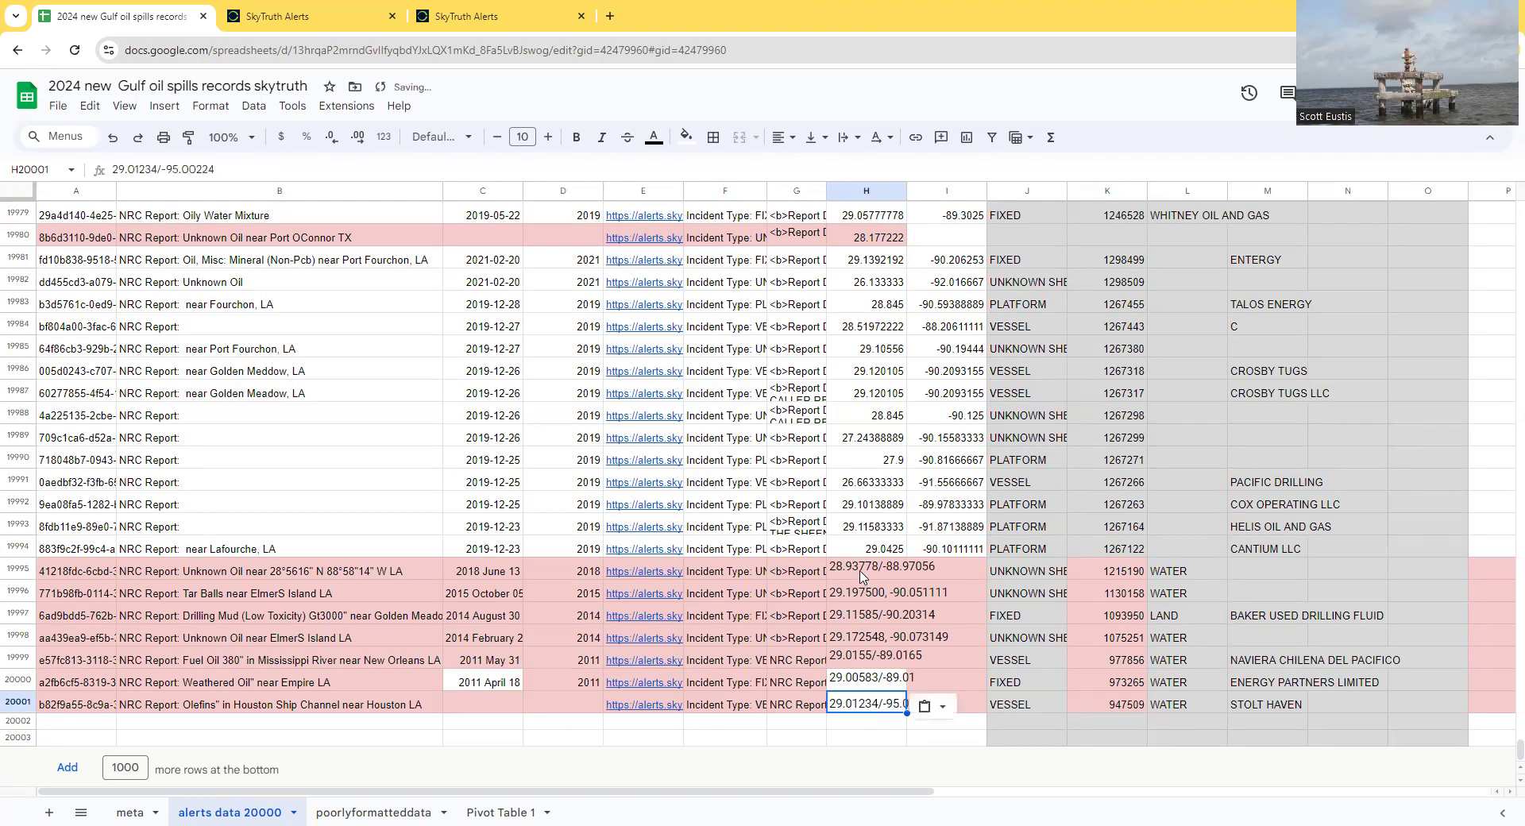
Step: Split the combined coordinates in H19995:H20001 into latitude and longitude columns with automatic separator detection
left_click_drag(858, 569, 871, 710)
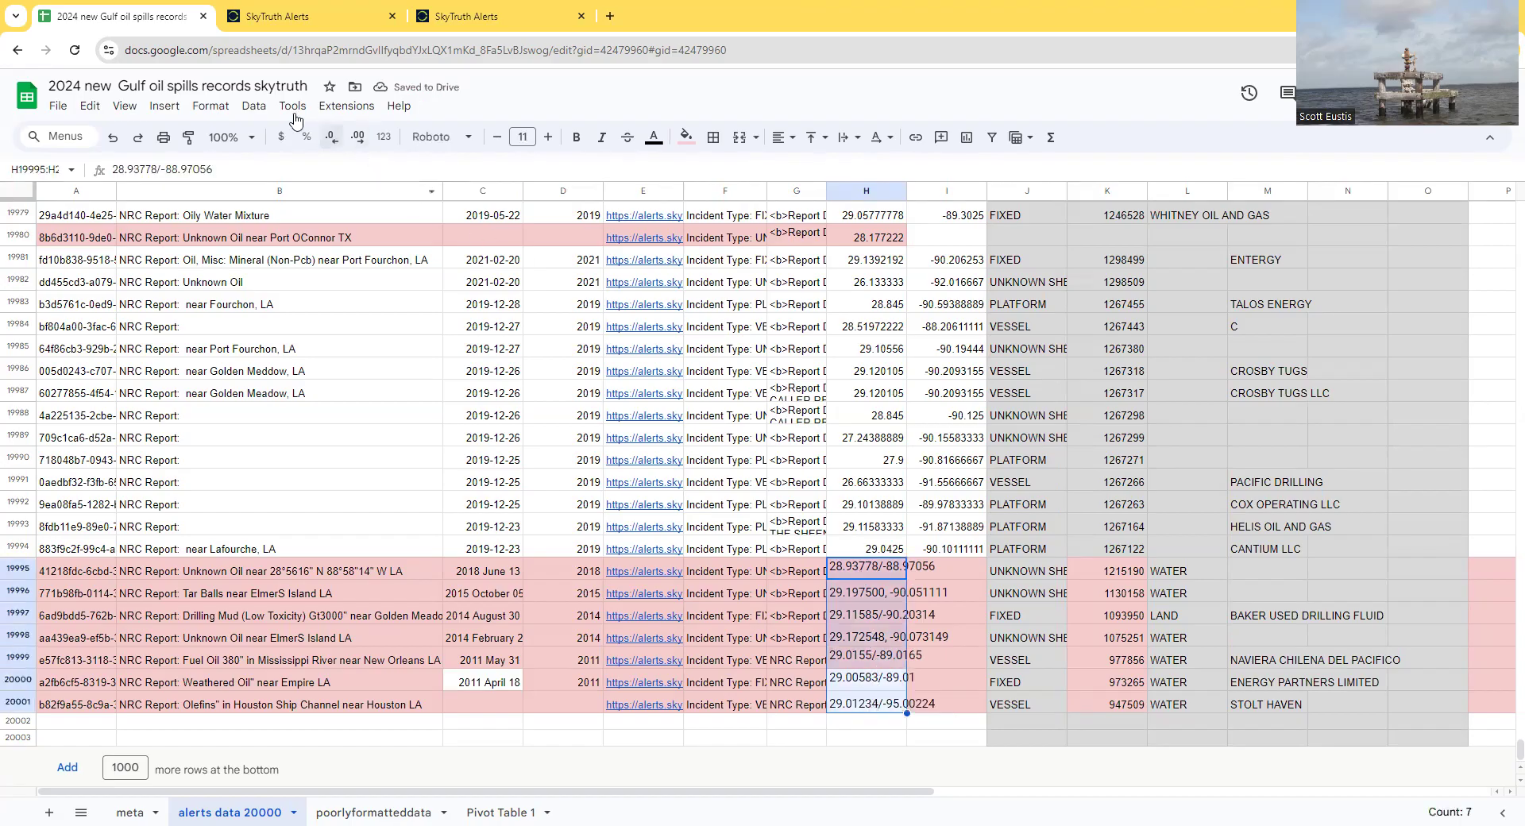
left_click(253, 106)
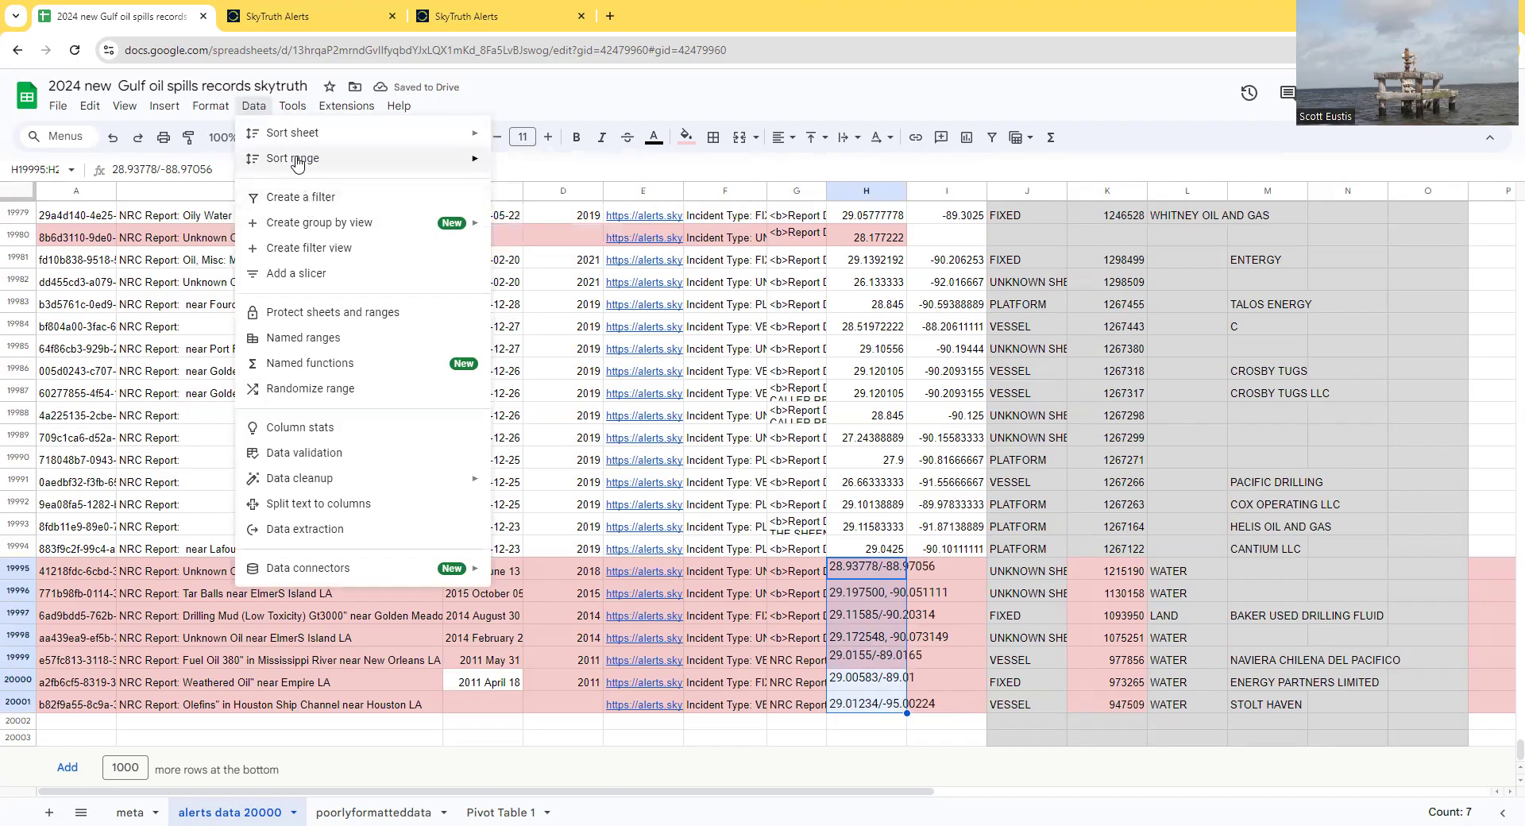
left_click(353, 505)
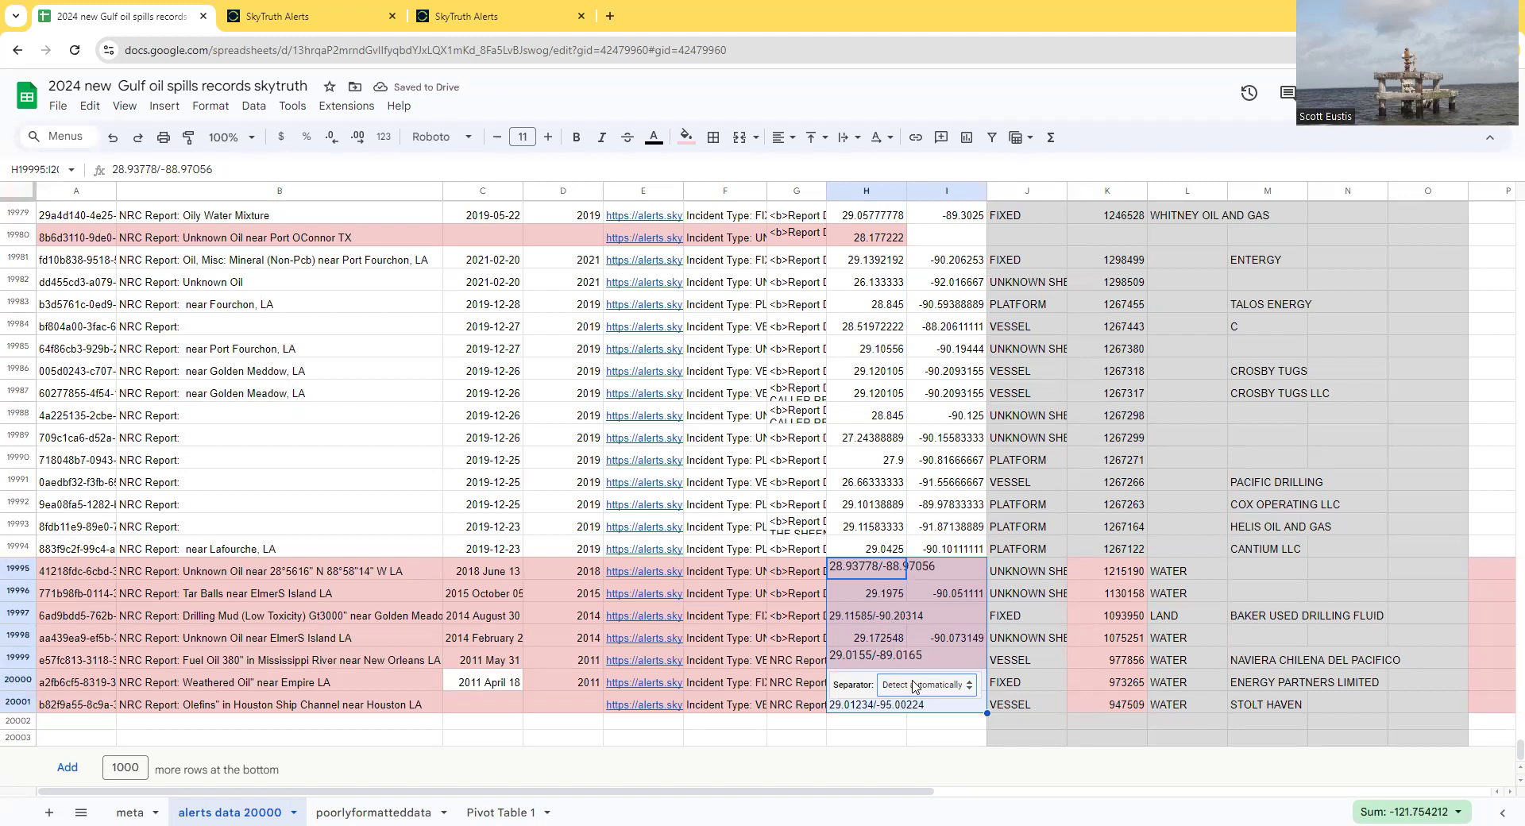
left_click(920, 632)
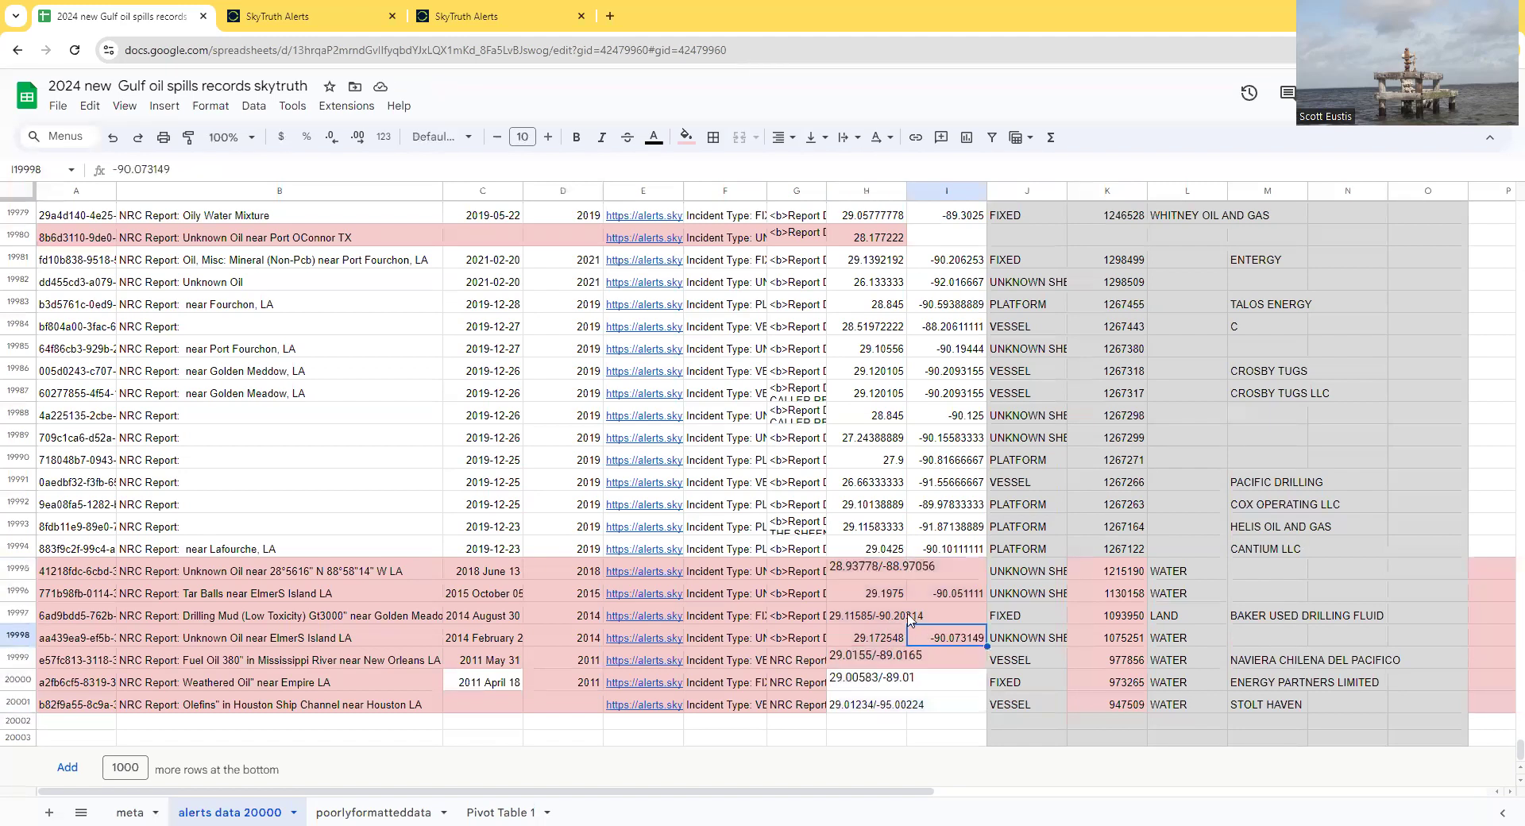
Step: Try to split the slash-separated coordinates in H19995, H19997 and H19999:H20001 as one combined selection
left_click(872, 570)
left_click(880, 621, "ctrl")
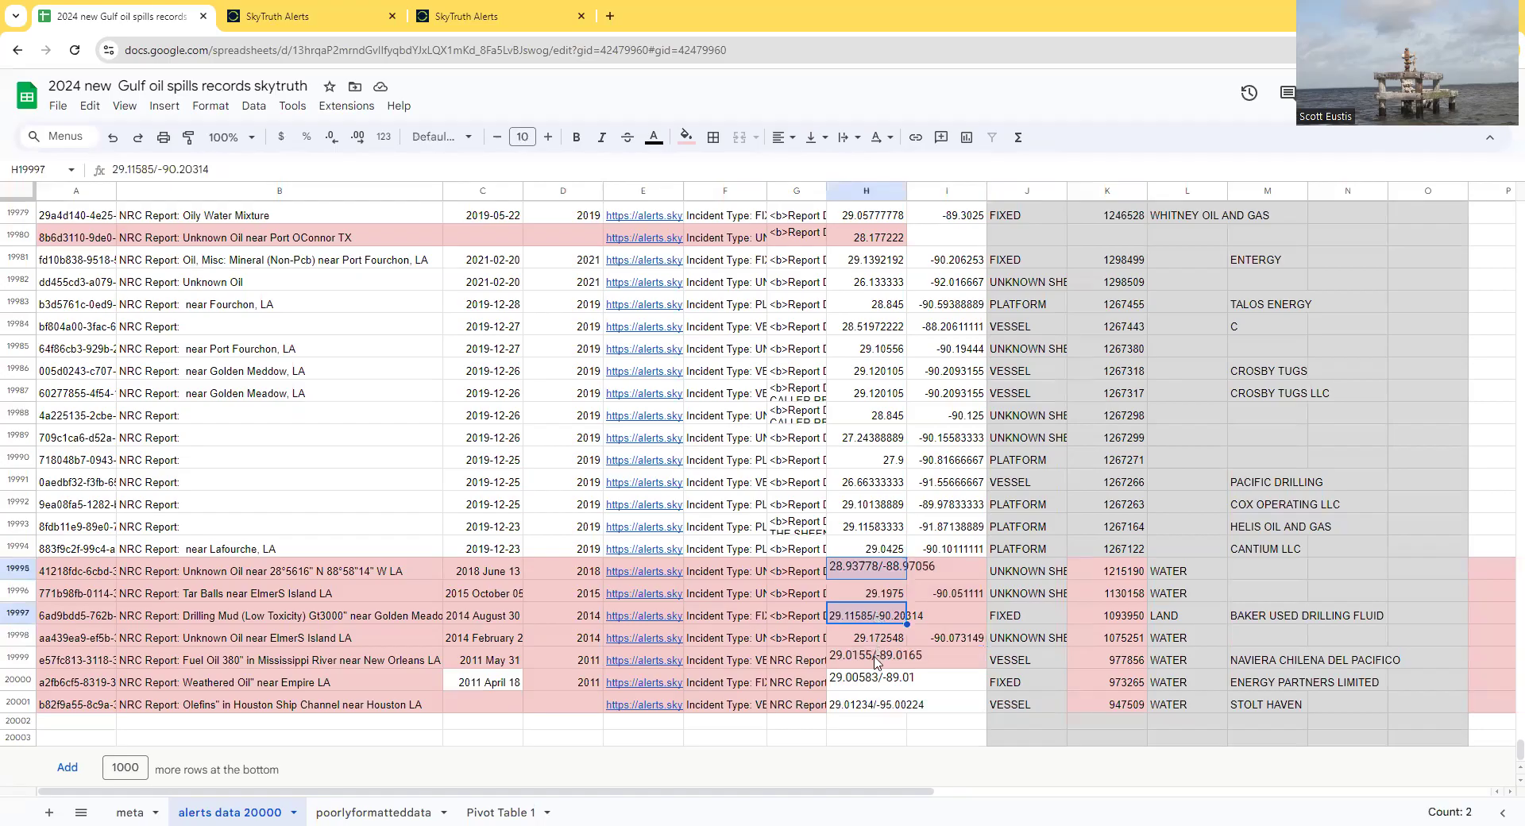
left_click_drag(878, 659, 878, 706)
left_click(253, 106)
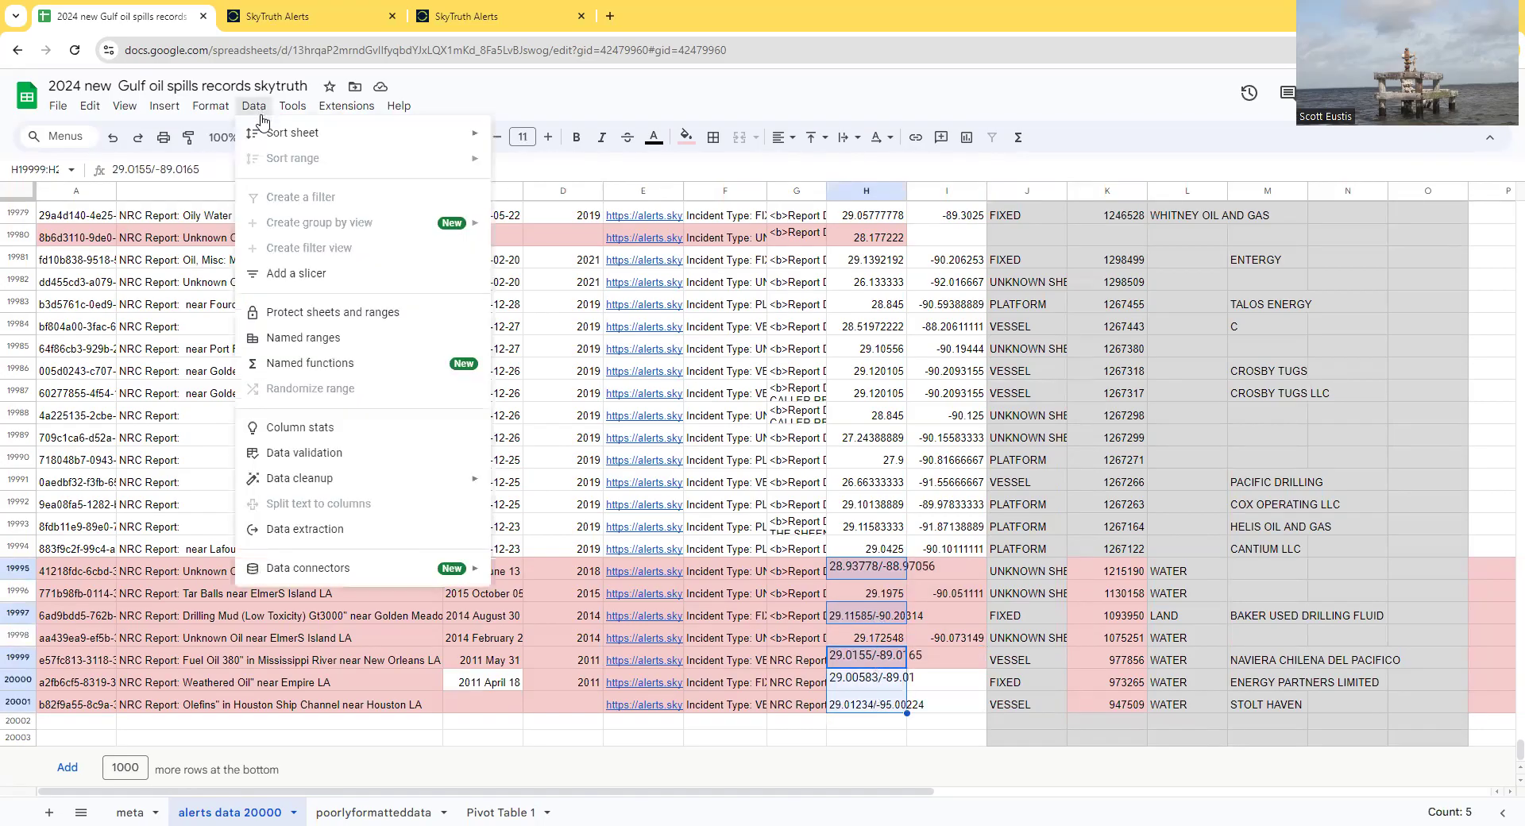
left_click(899, 699)
Step: Split the coordinates in H19999:H20001 into latitude and longitude columns using "/" as the custom separator
left_click_drag(900, 703, 868, 666)
left_click(253, 108)
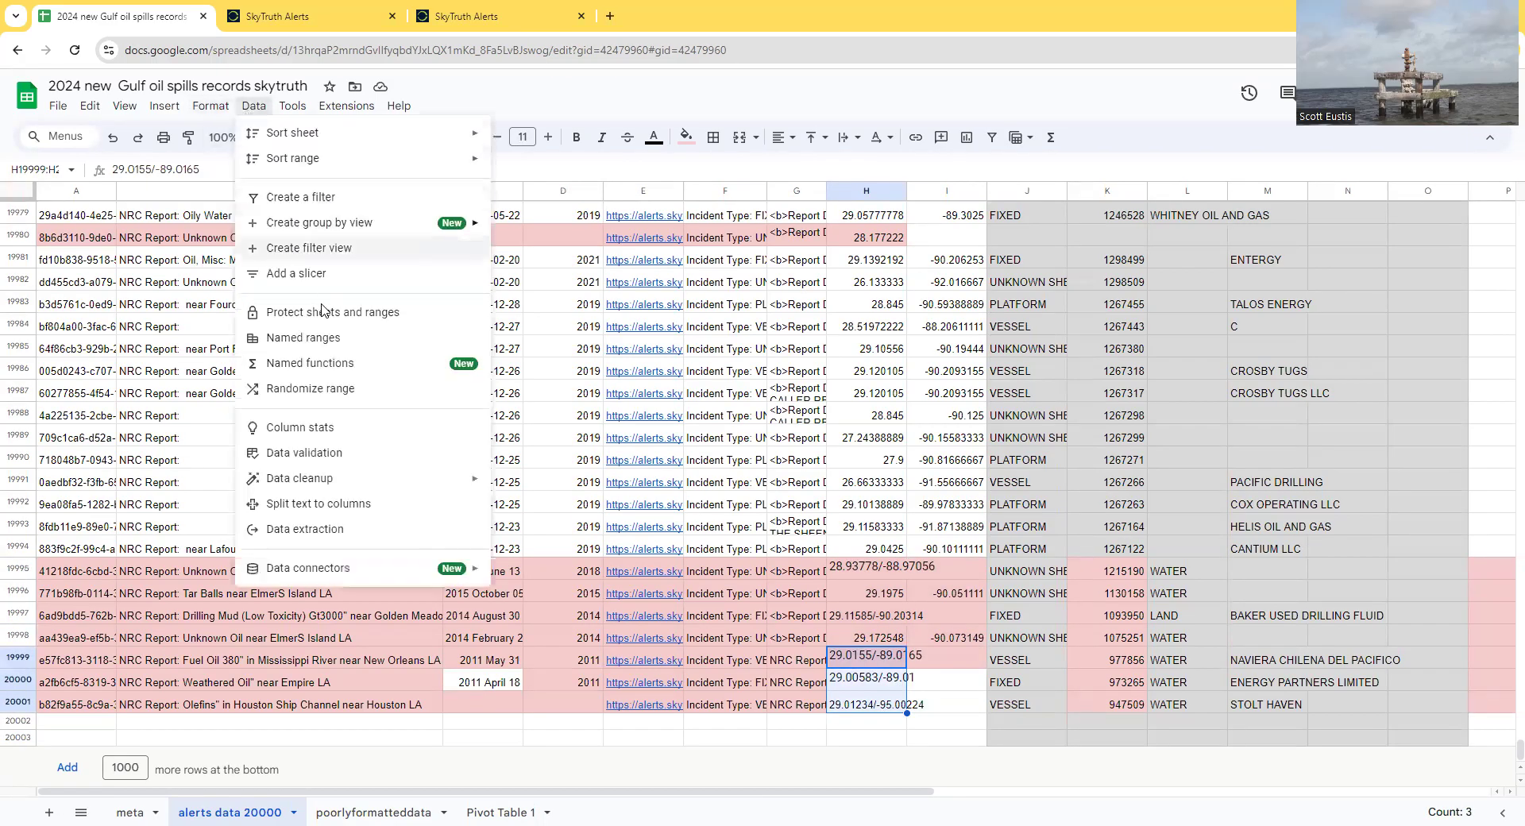
left_click(326, 505)
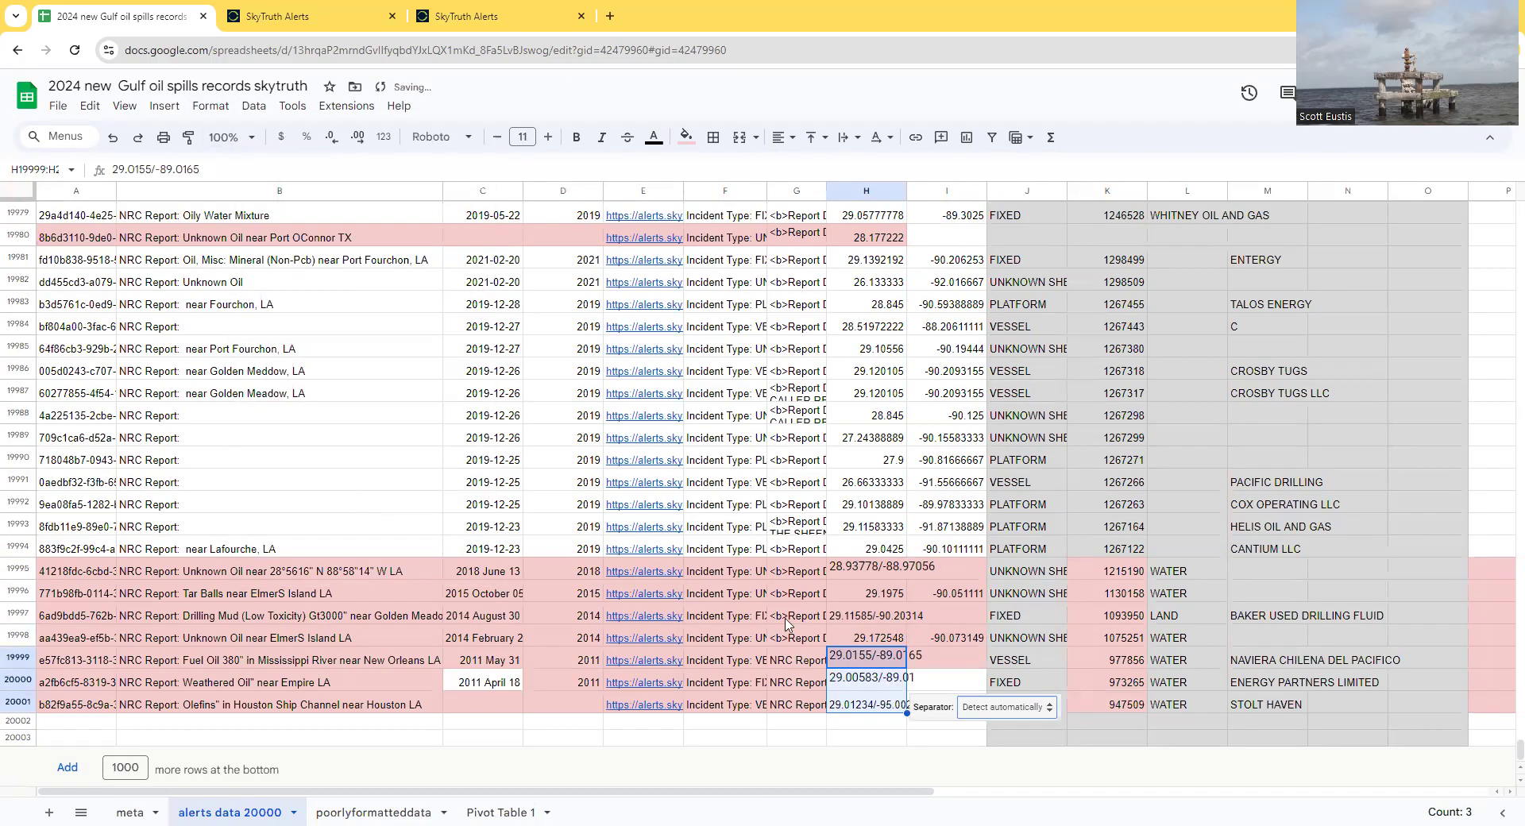
left_click(1005, 709)
left_click(1001, 674)
left_click(976, 714)
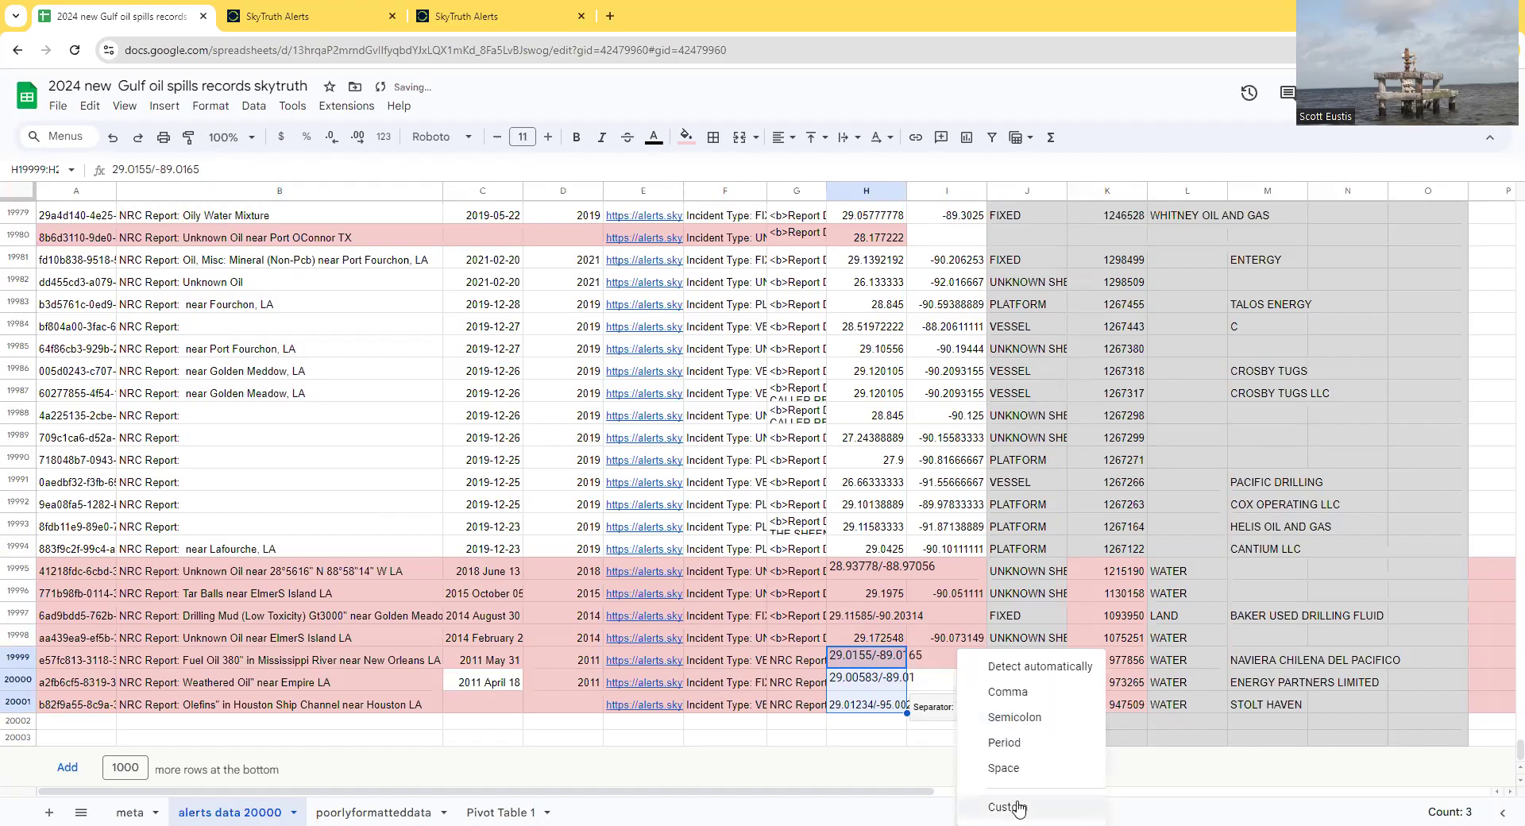
left_click(1008, 804)
type("/")
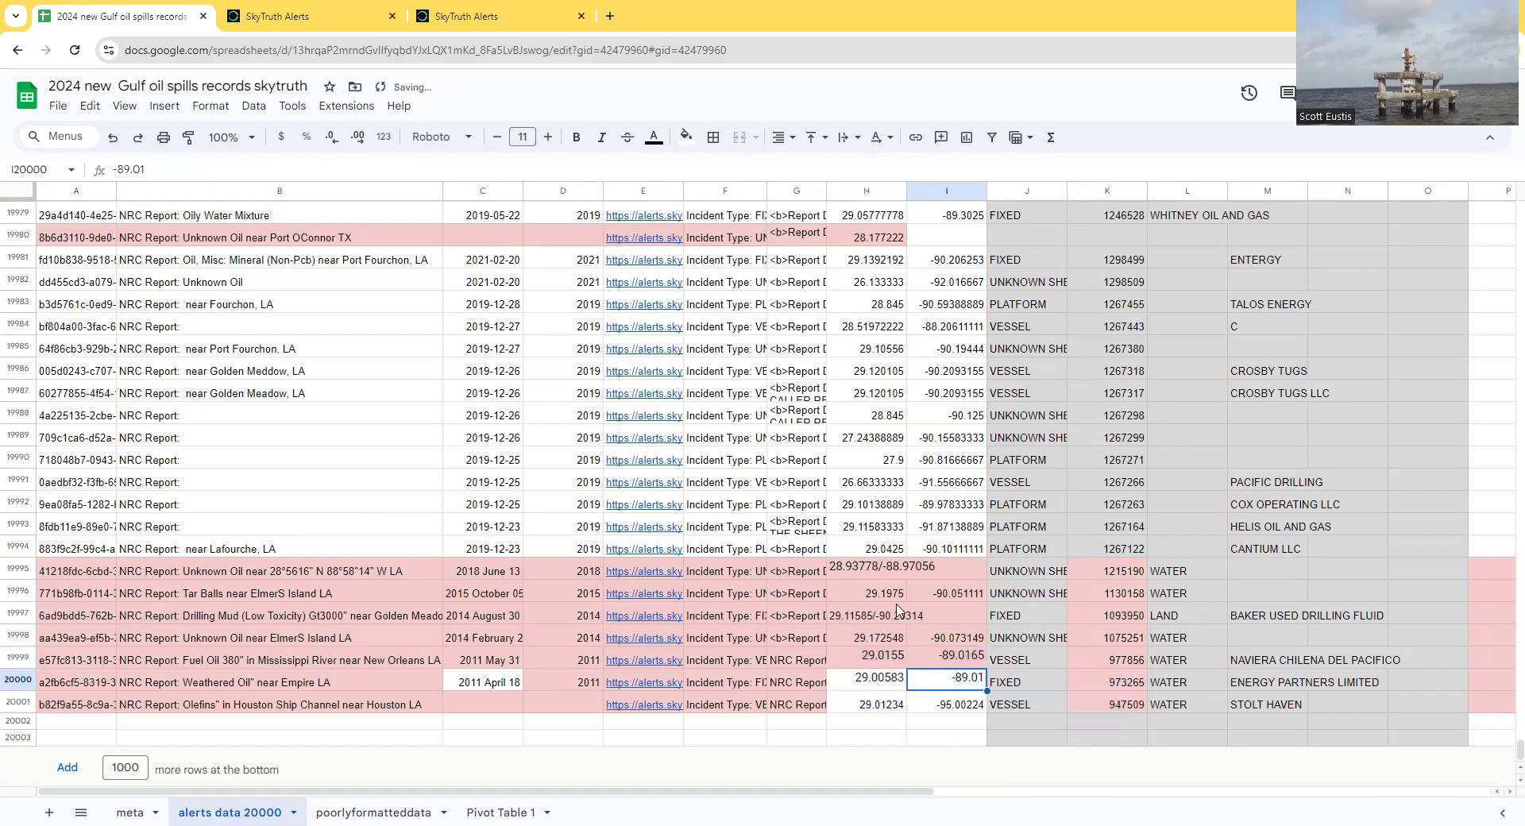
Step: Split the coordinates in H19997 into latitude and longitude columns using "/" as the custom separator
left_click(884, 618)
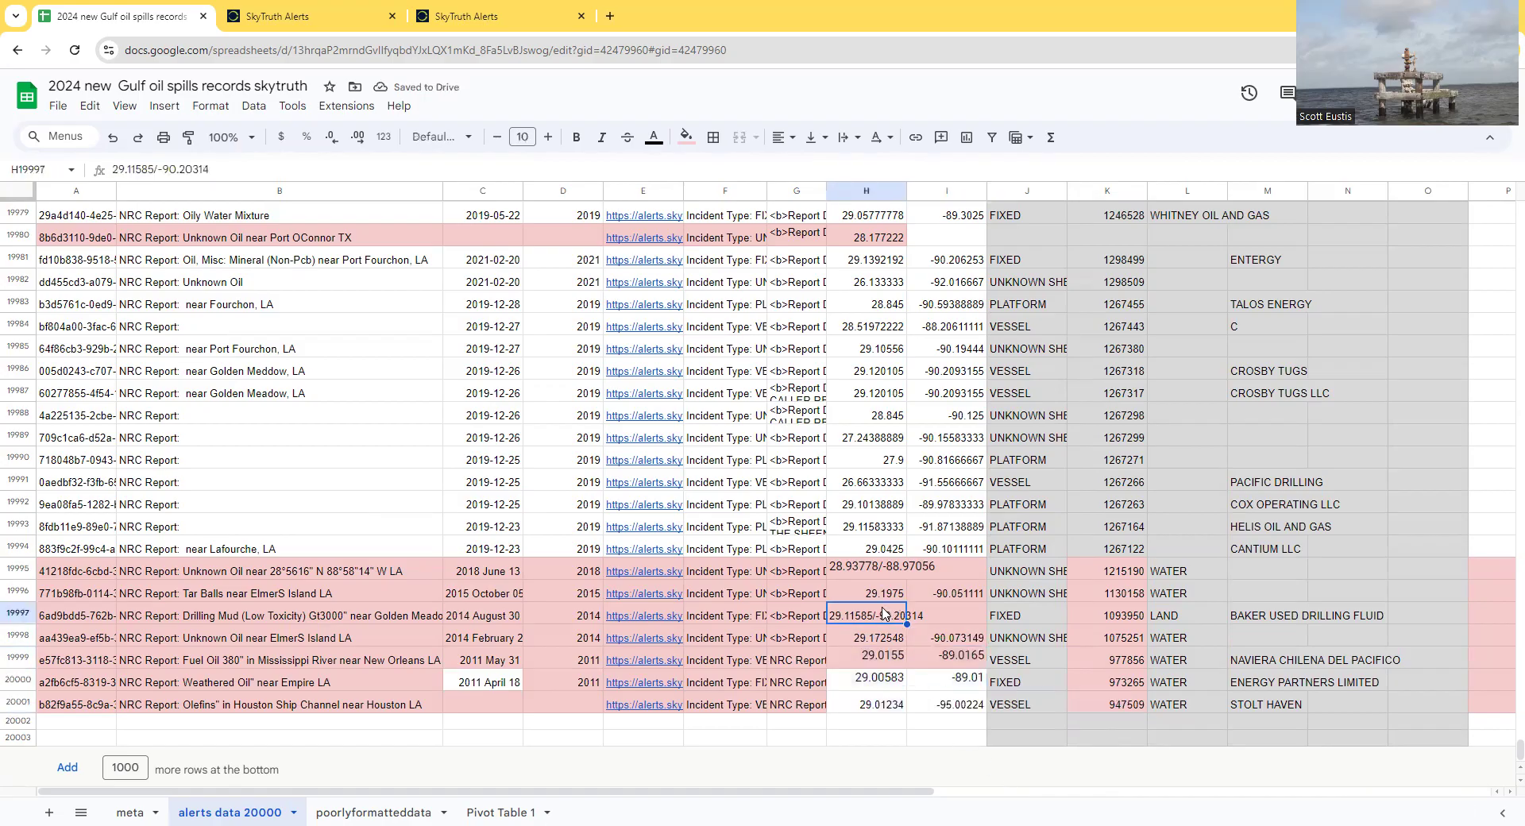
left_click(254, 107)
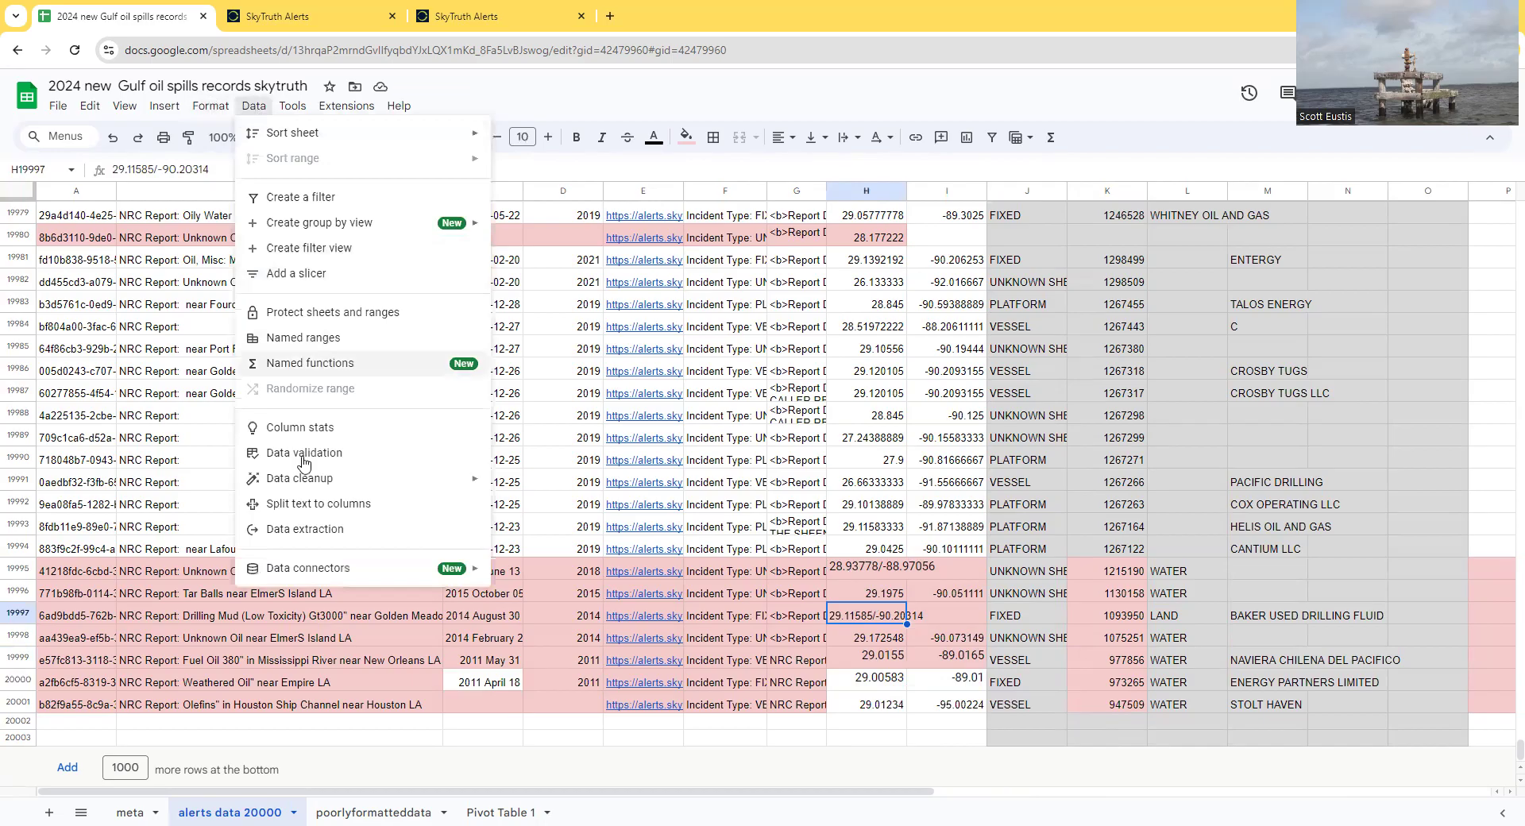
left_click(321, 513)
left_click(1015, 654)
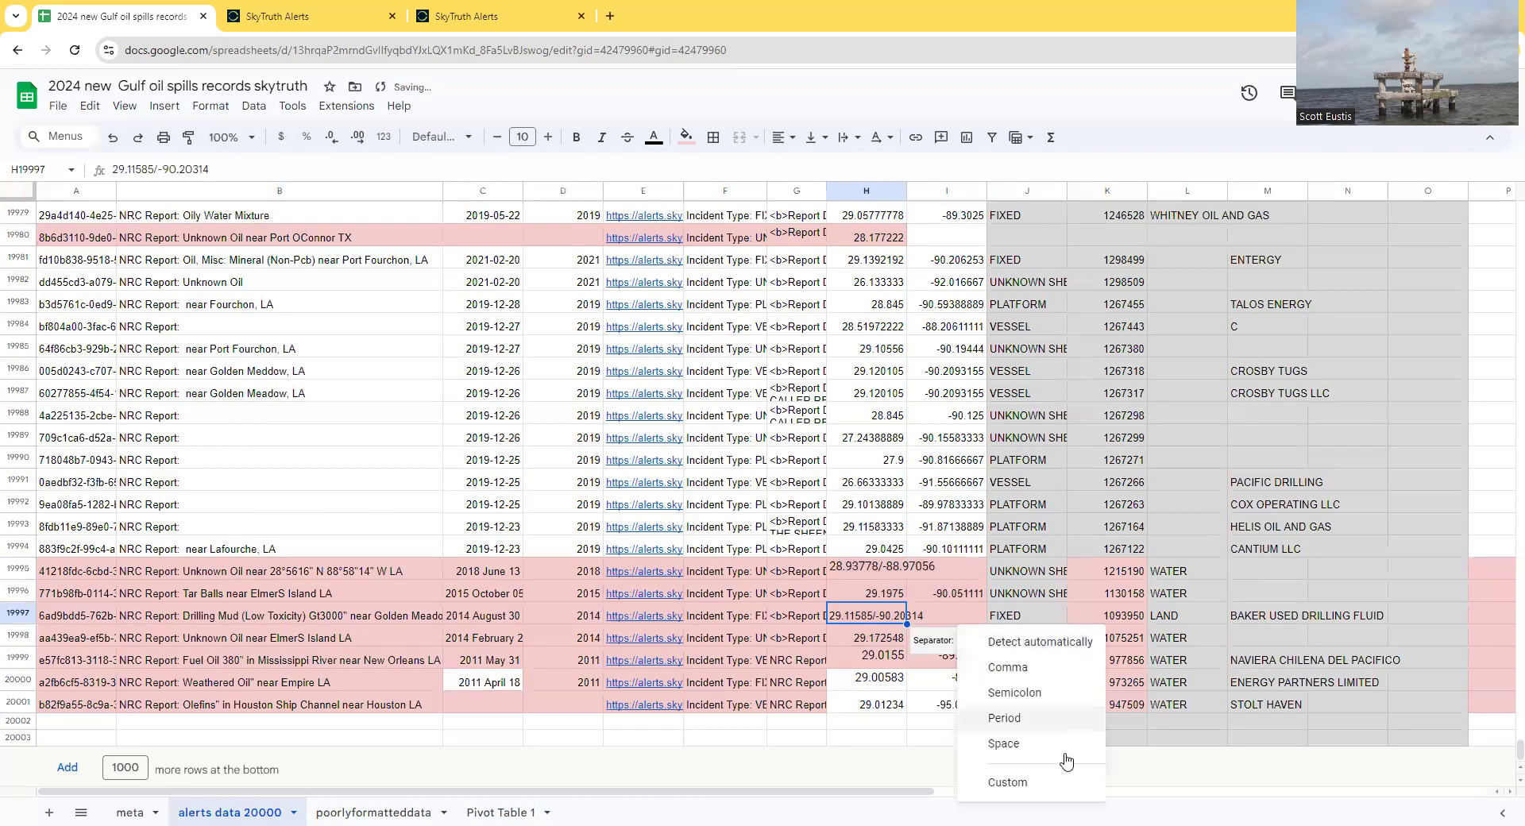
left_click(1039, 789)
type("/")
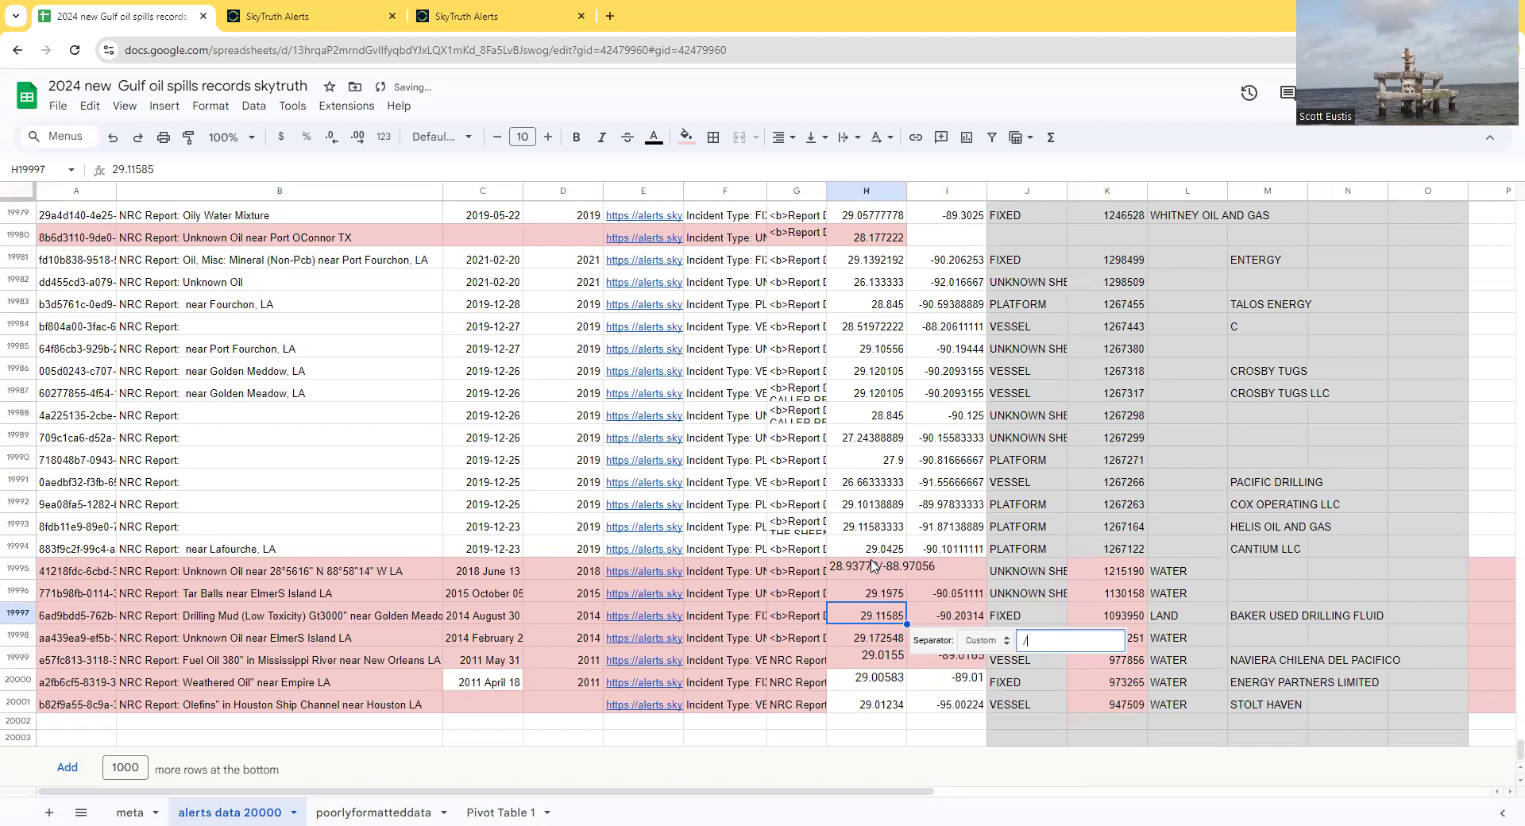
Step: Split the coordinates in H19995 into latitude and longitude columns using "/" as the custom separator
left_click(874, 564)
left_click(254, 106)
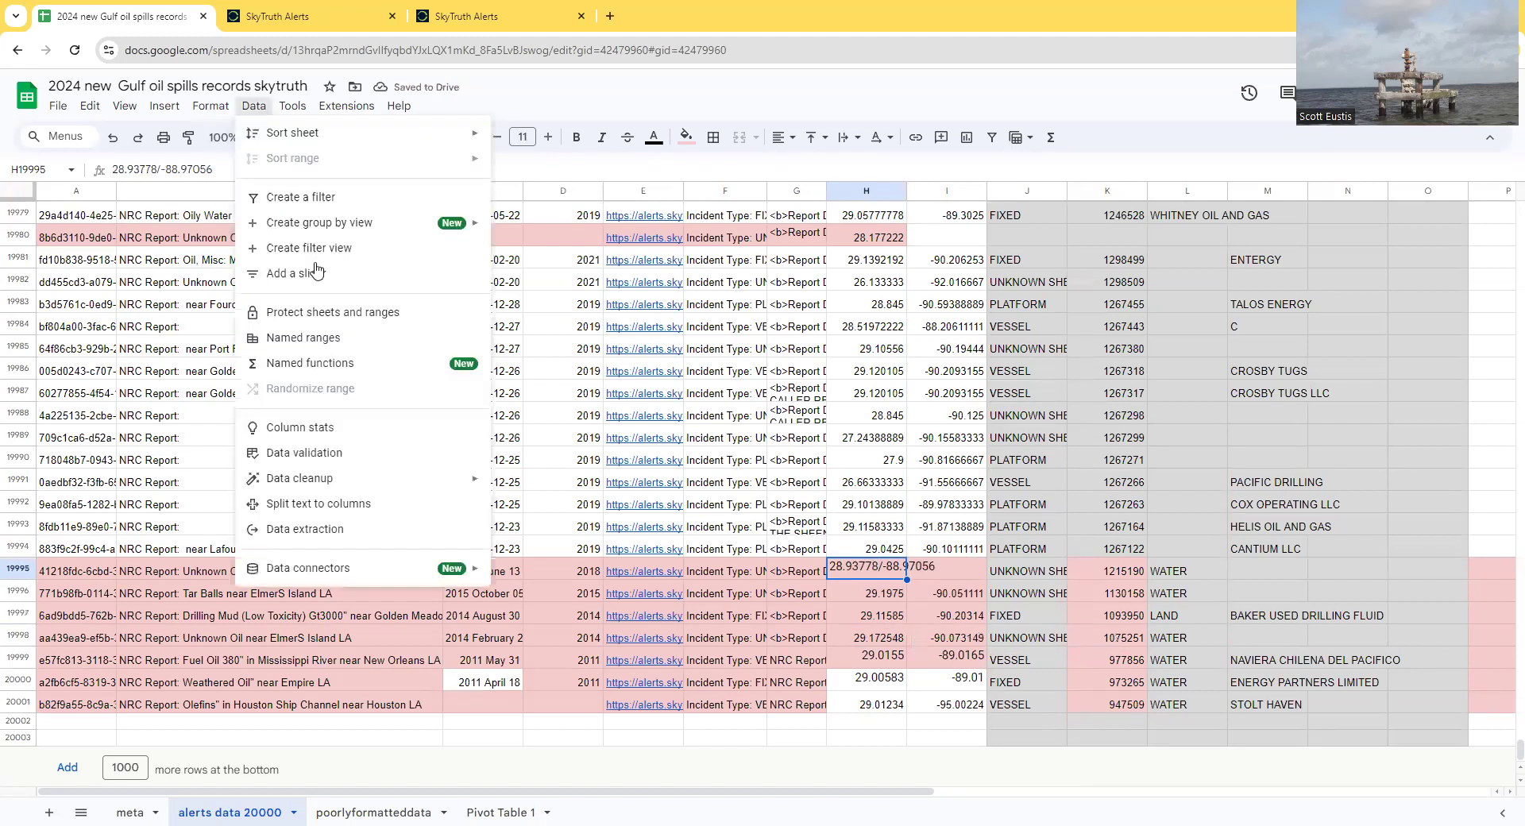
left_click(363, 504)
left_click(993, 596)
left_click(997, 739)
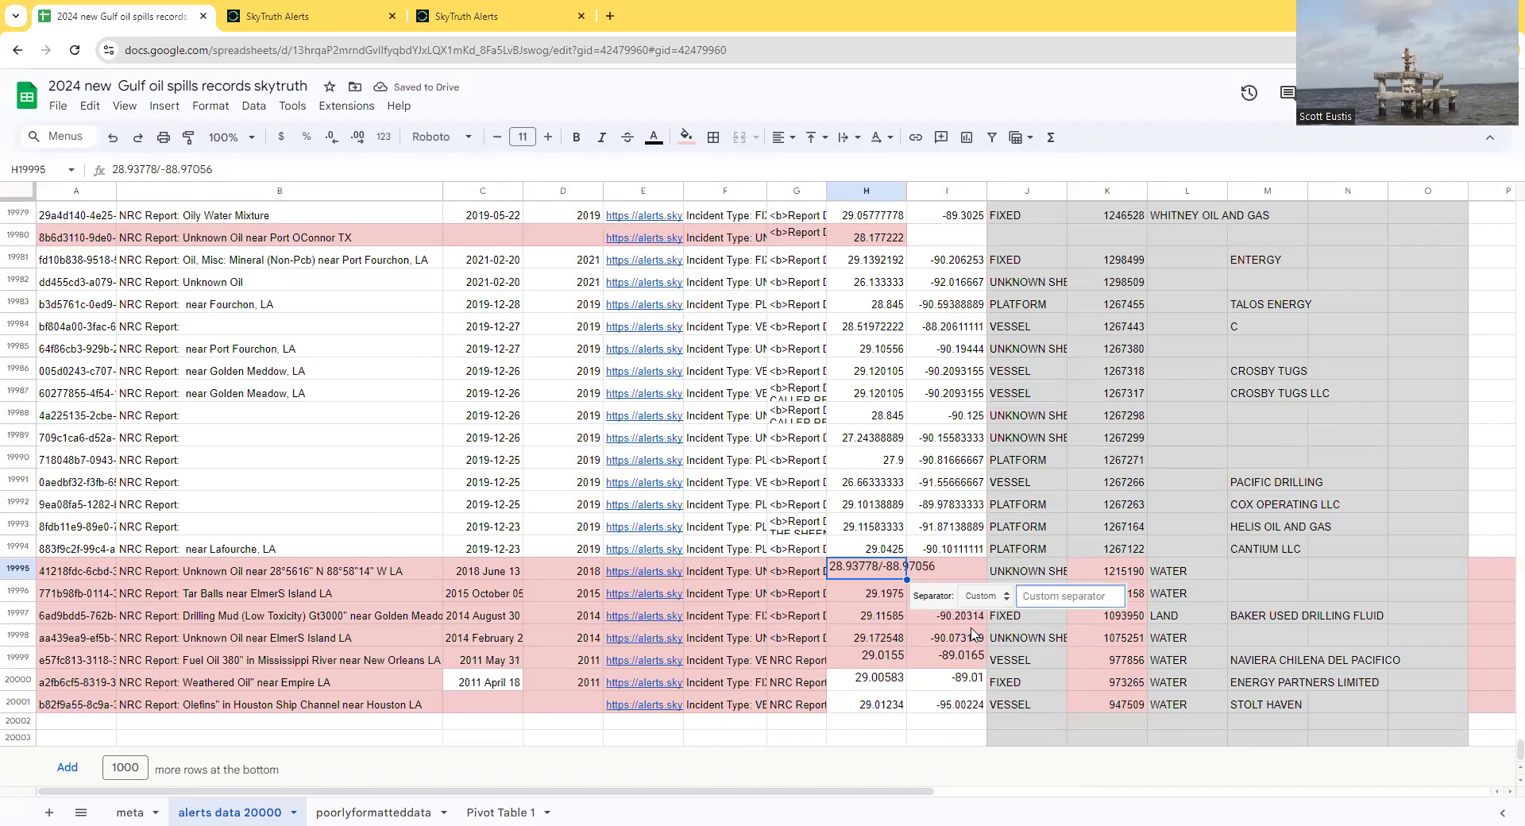
type("/")
left_click(950, 660)
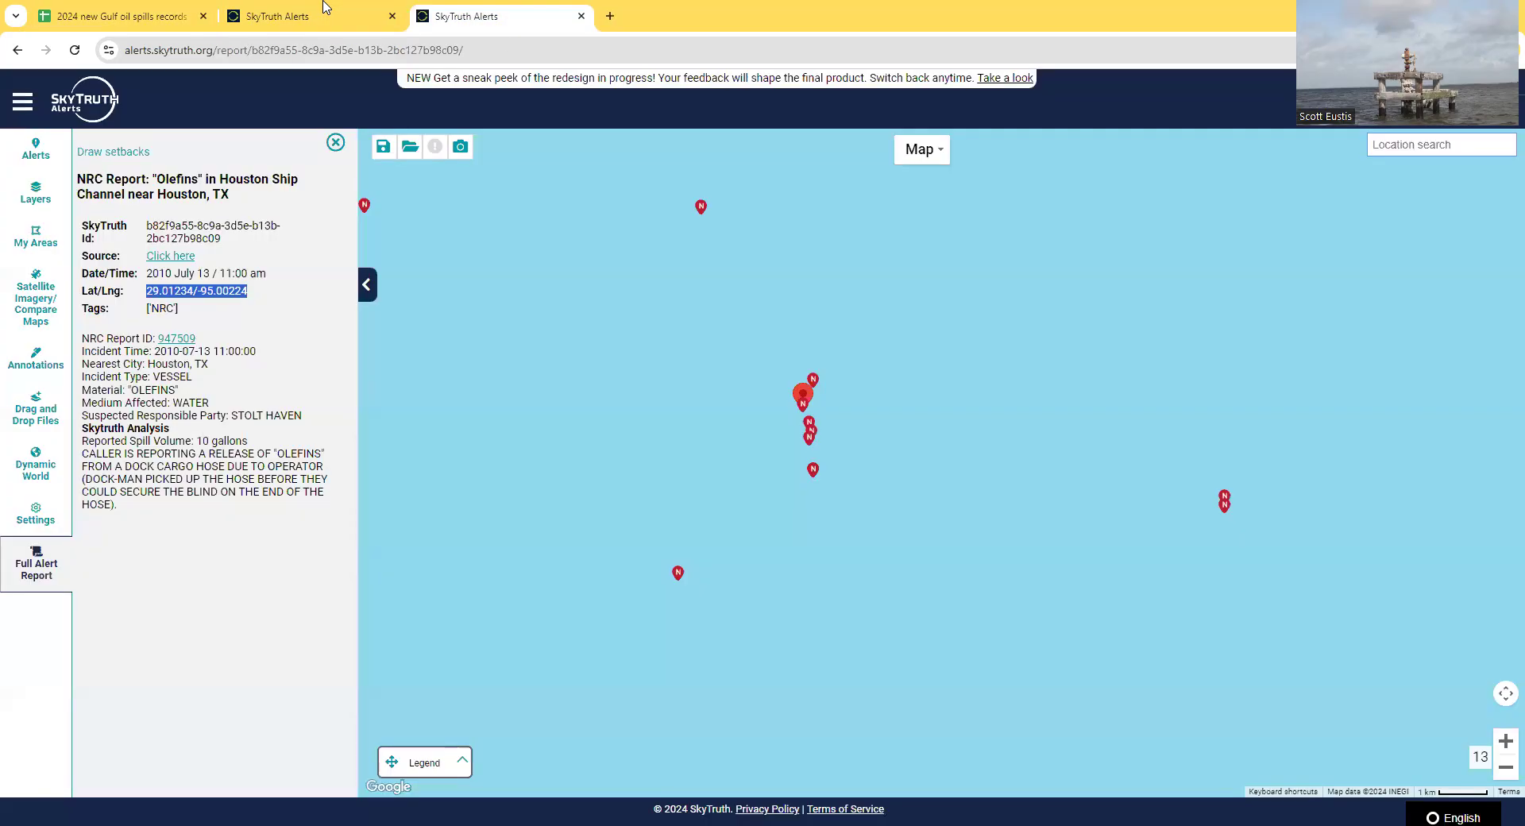
Step: Copy the date 2010 July 13 from the Olefins report into C20001 and enter the year 2010 in D20001
left_click(469, 16)
left_click_drag(143, 274, 206, 273)
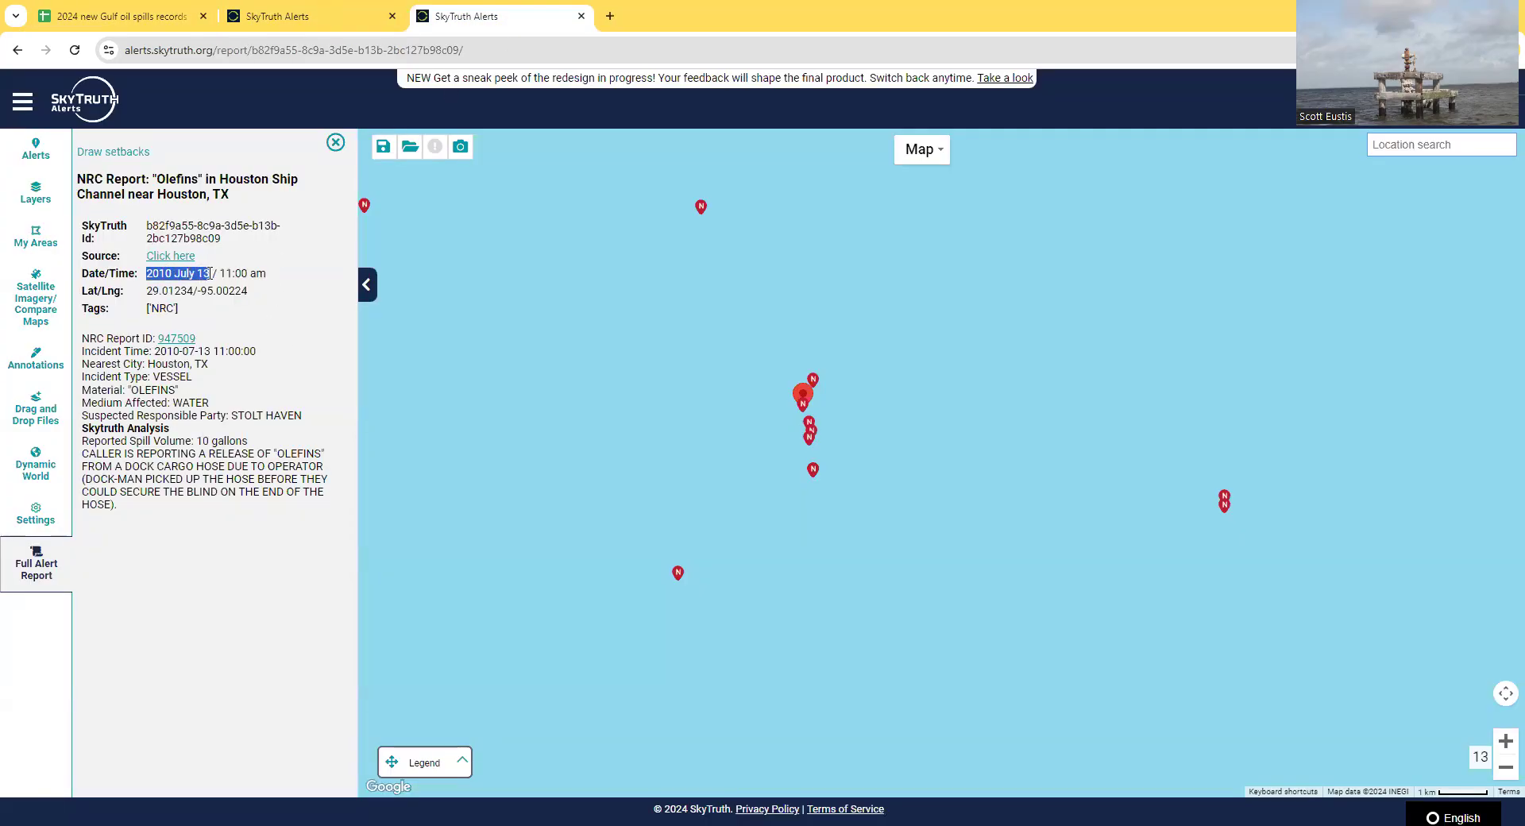
left_click(93, 16)
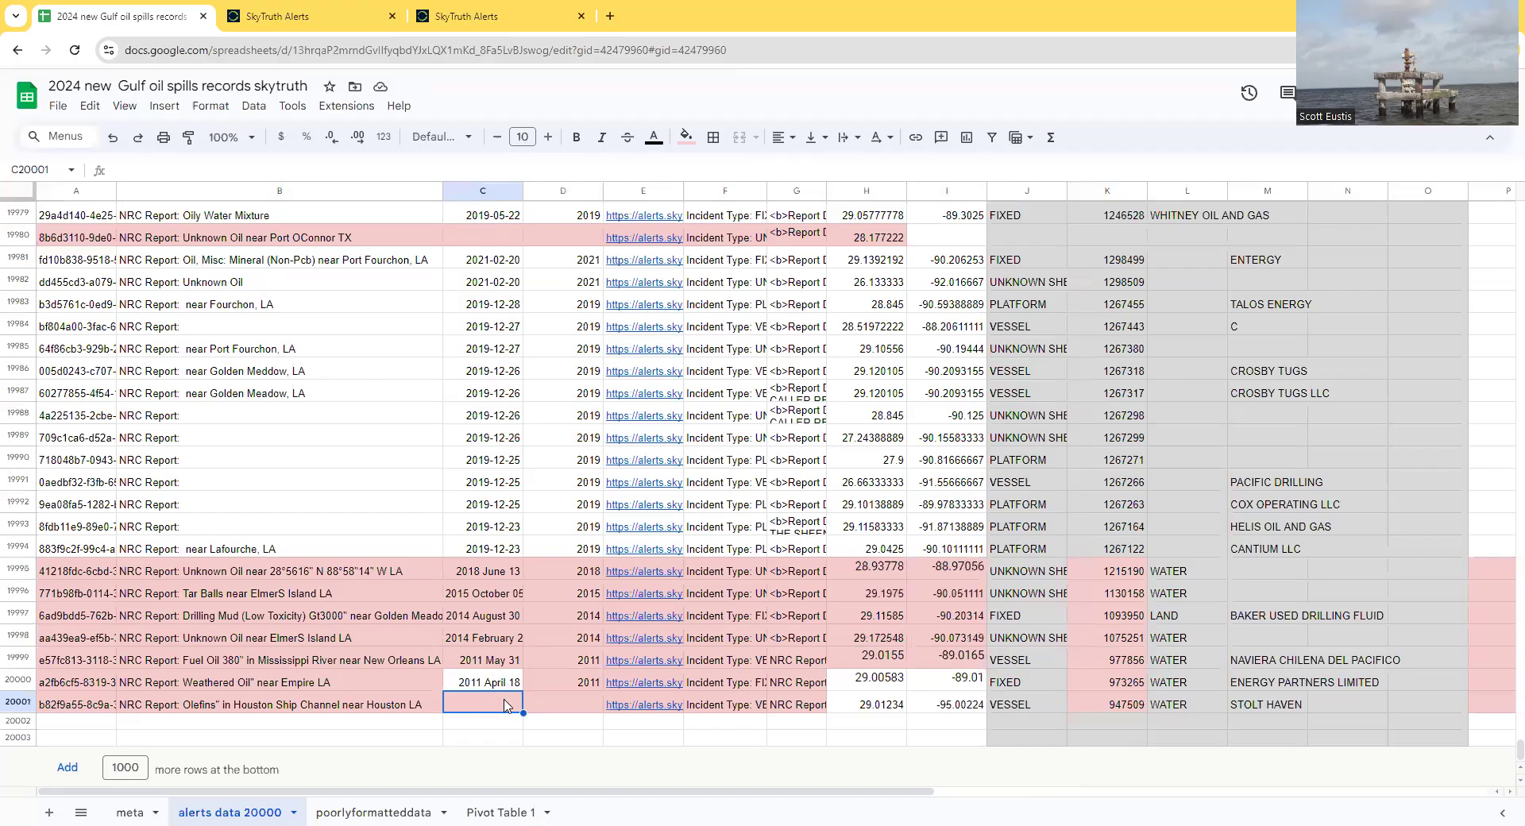
type("2010 July 13")
left_click(602, 704)
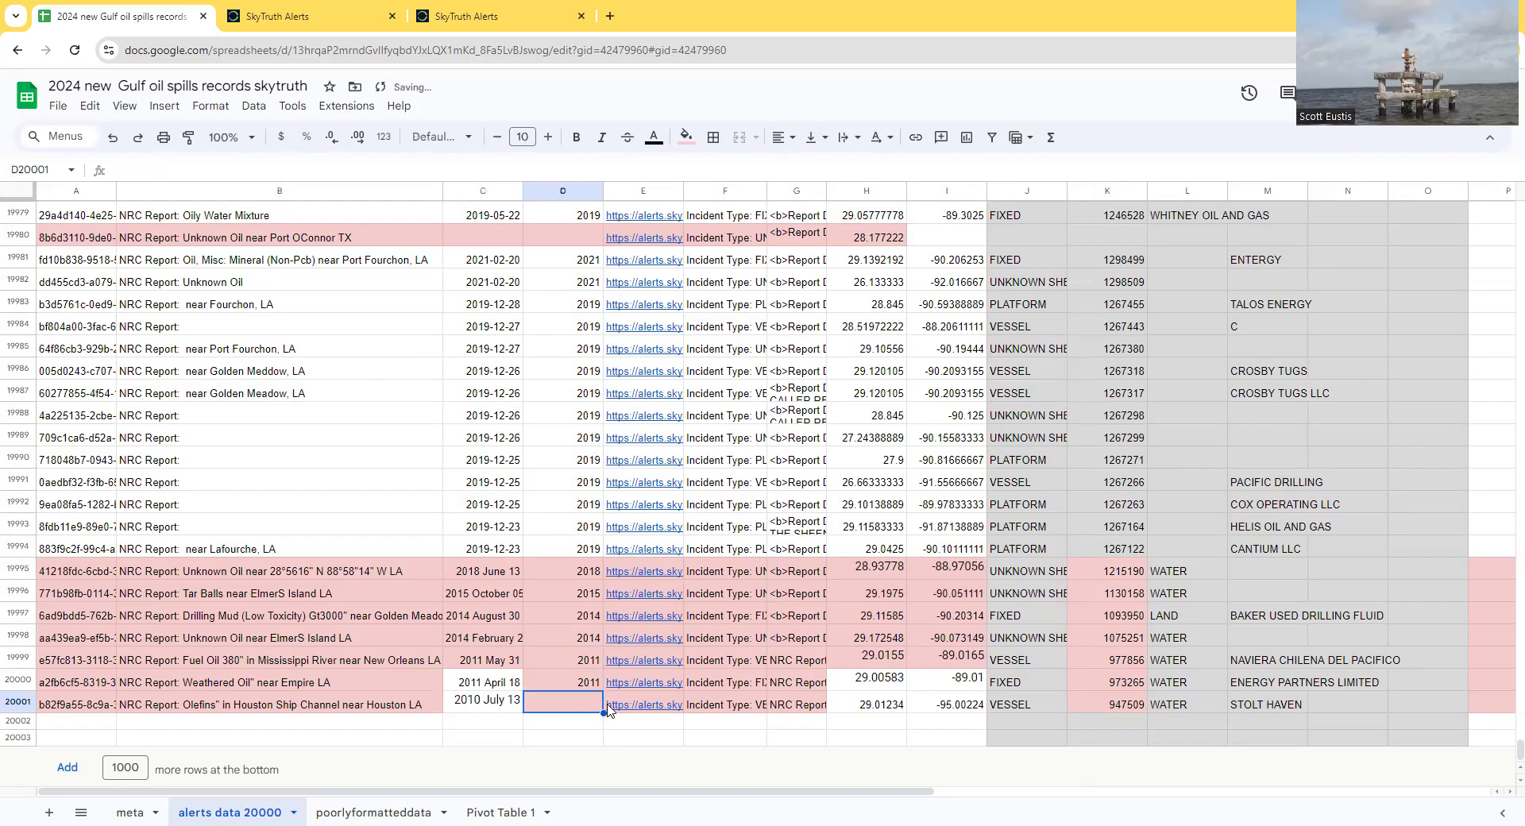
type("2010")
left_click(518, 612)
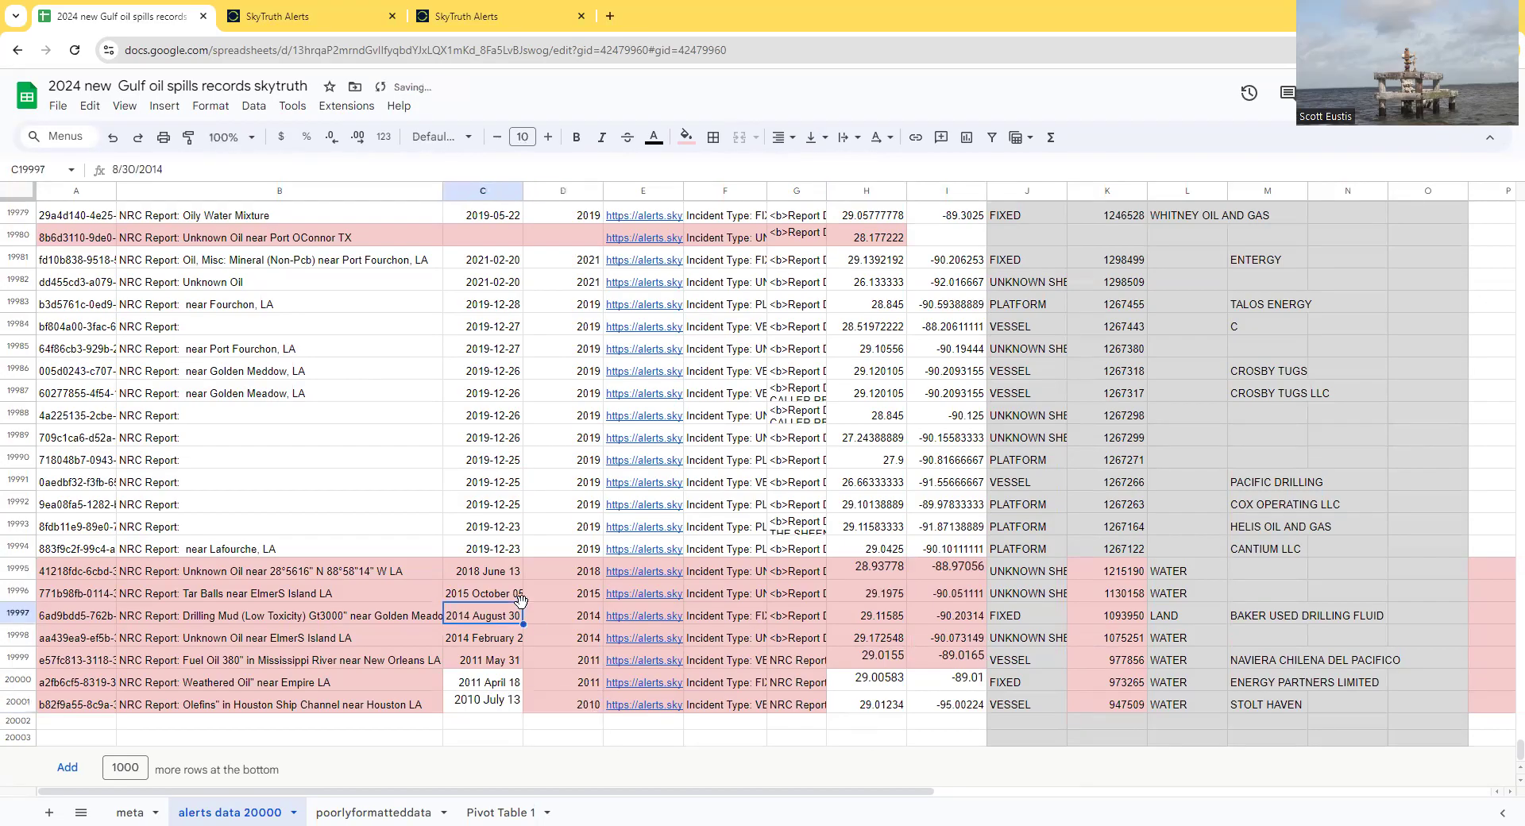
Step: Copy the Lat/Lng value 28.17722/-94.44889 from the Unknown Oil near Port O'Connor report into H19980
left_click(353, 239)
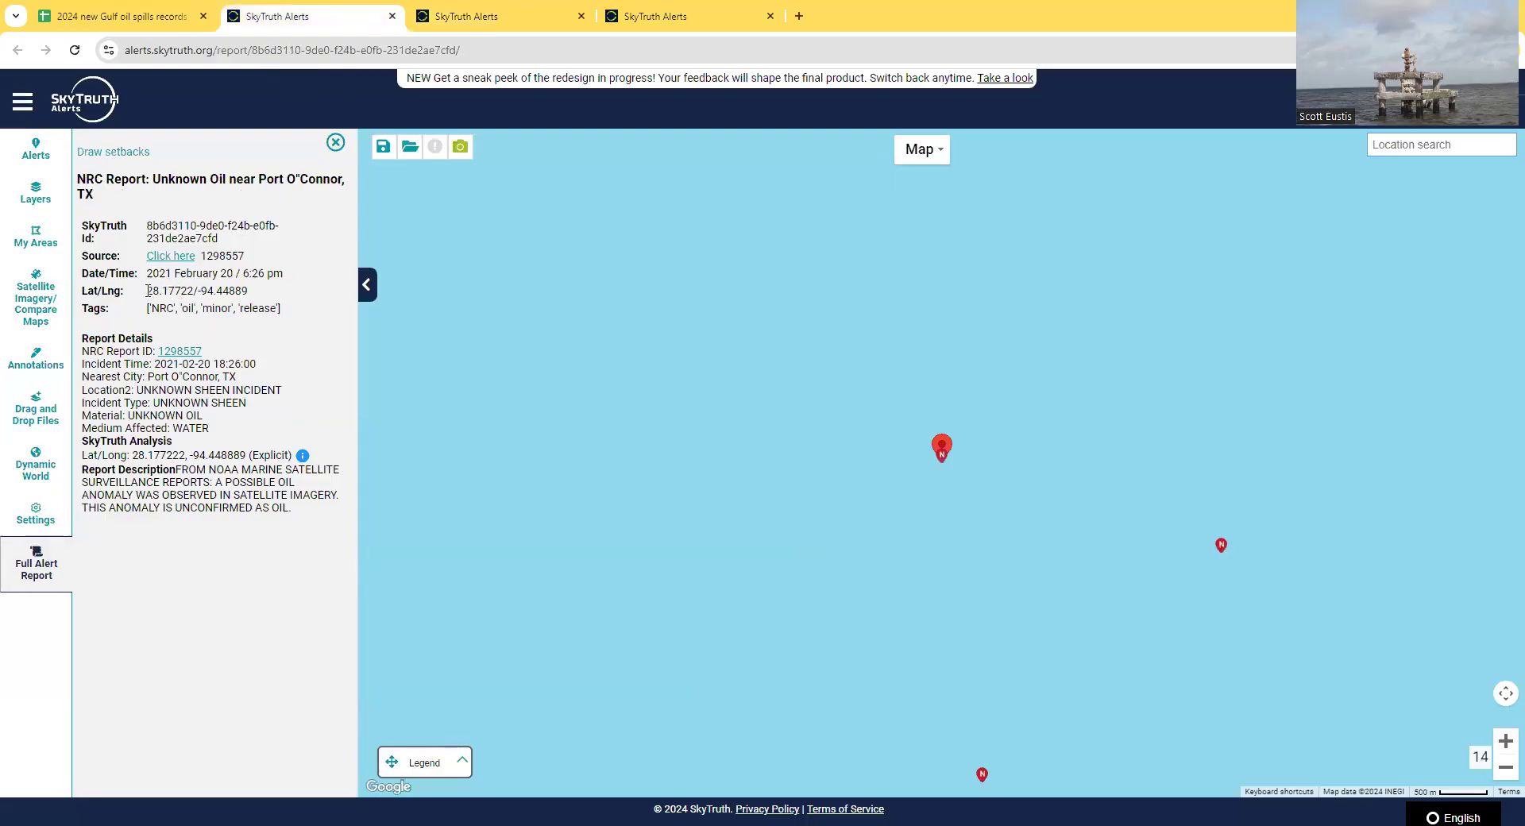
left_click_drag(148, 291, 254, 302)
key("ctrl+c")
key("ctrl+1")
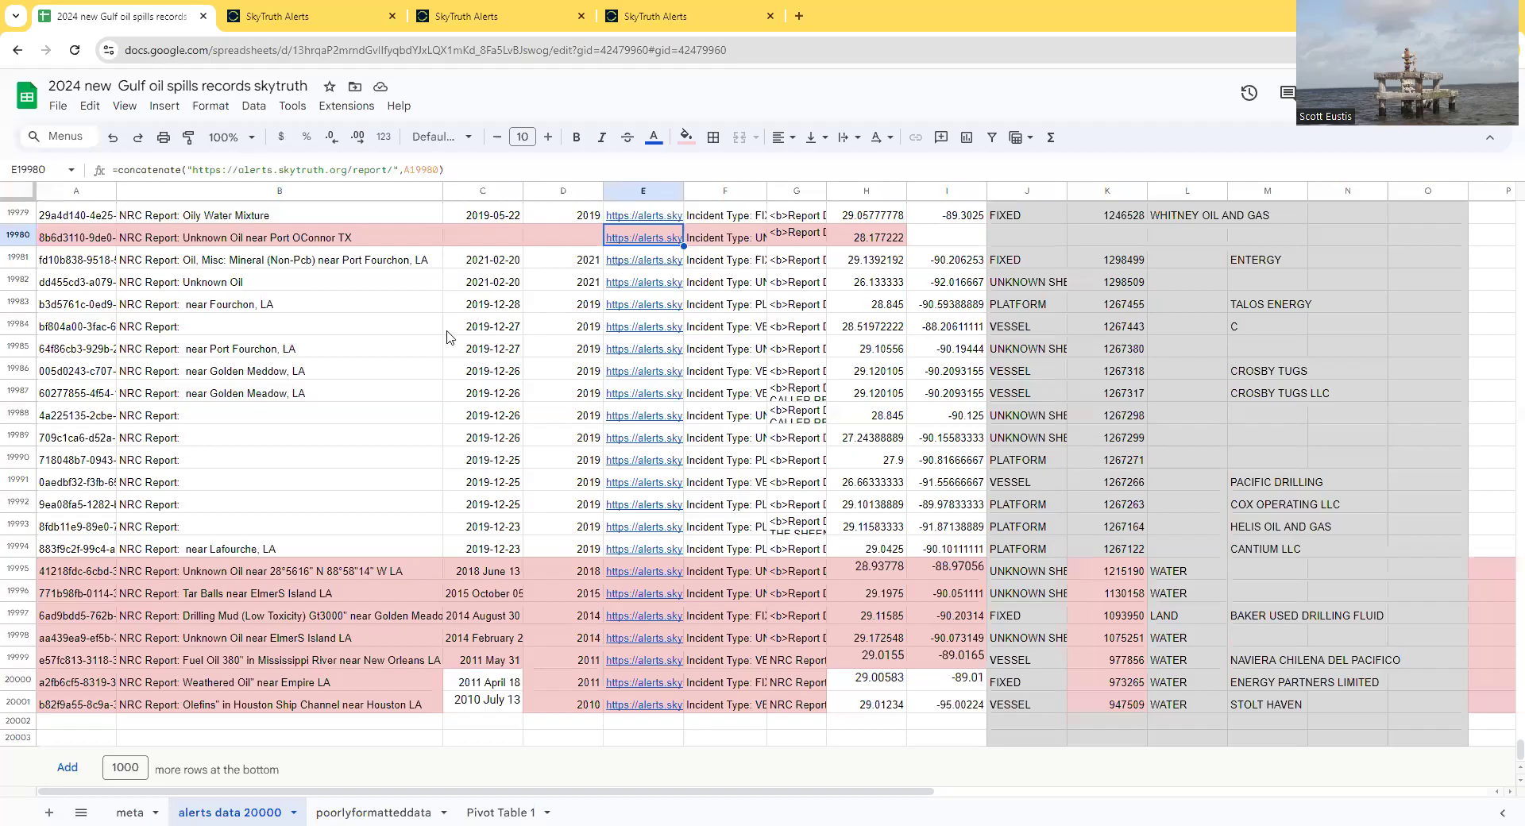
left_click(894, 241)
key("ctrl+v")
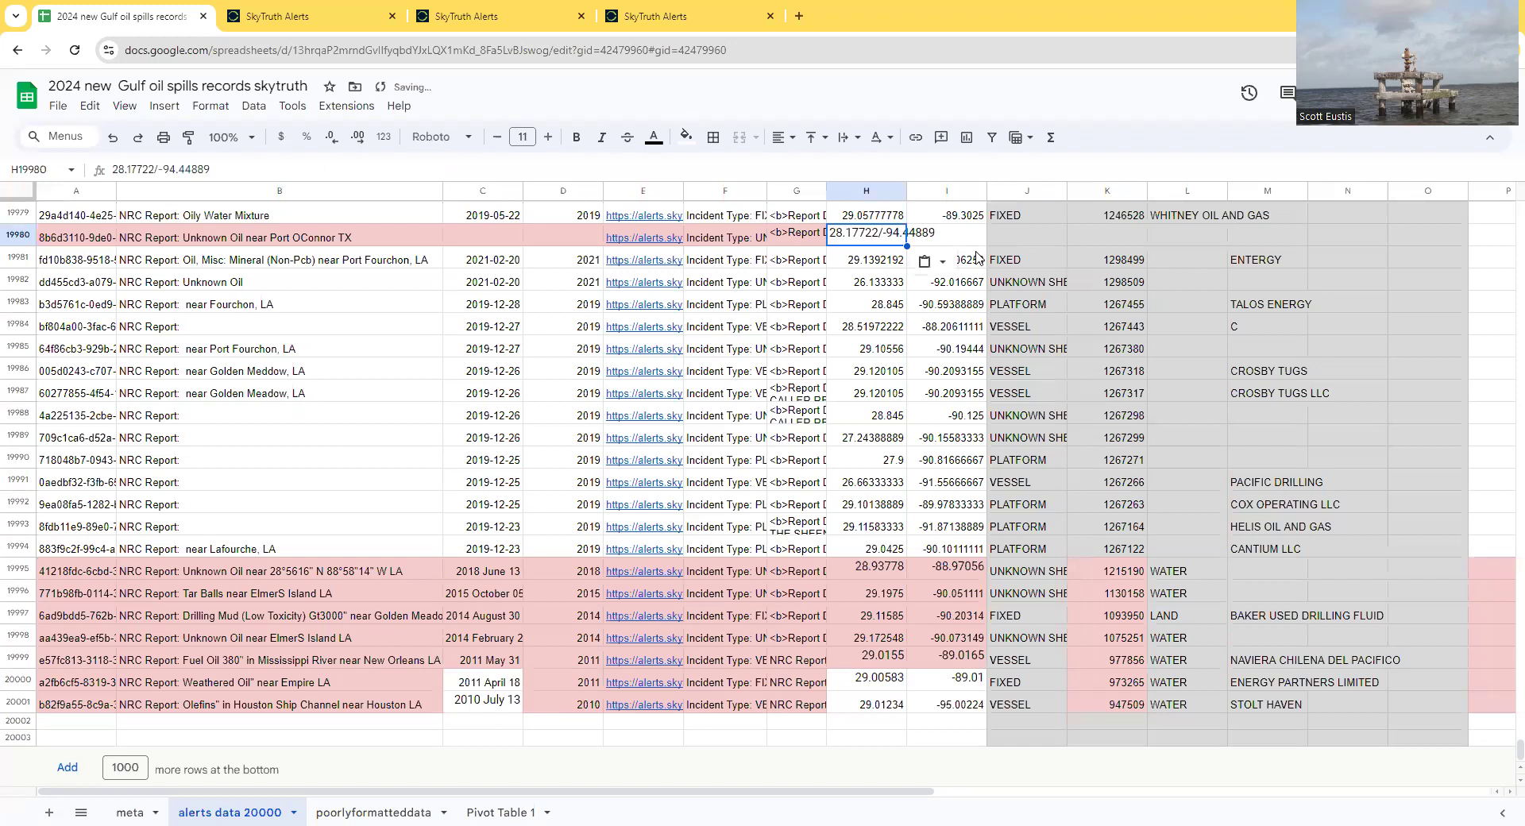
Step: Move the longitude from H19980 into I19980 and remove its slash, leaving 28.17722 and -94.44889 in separate cells
left_click_drag(156, 167, 236, 177)
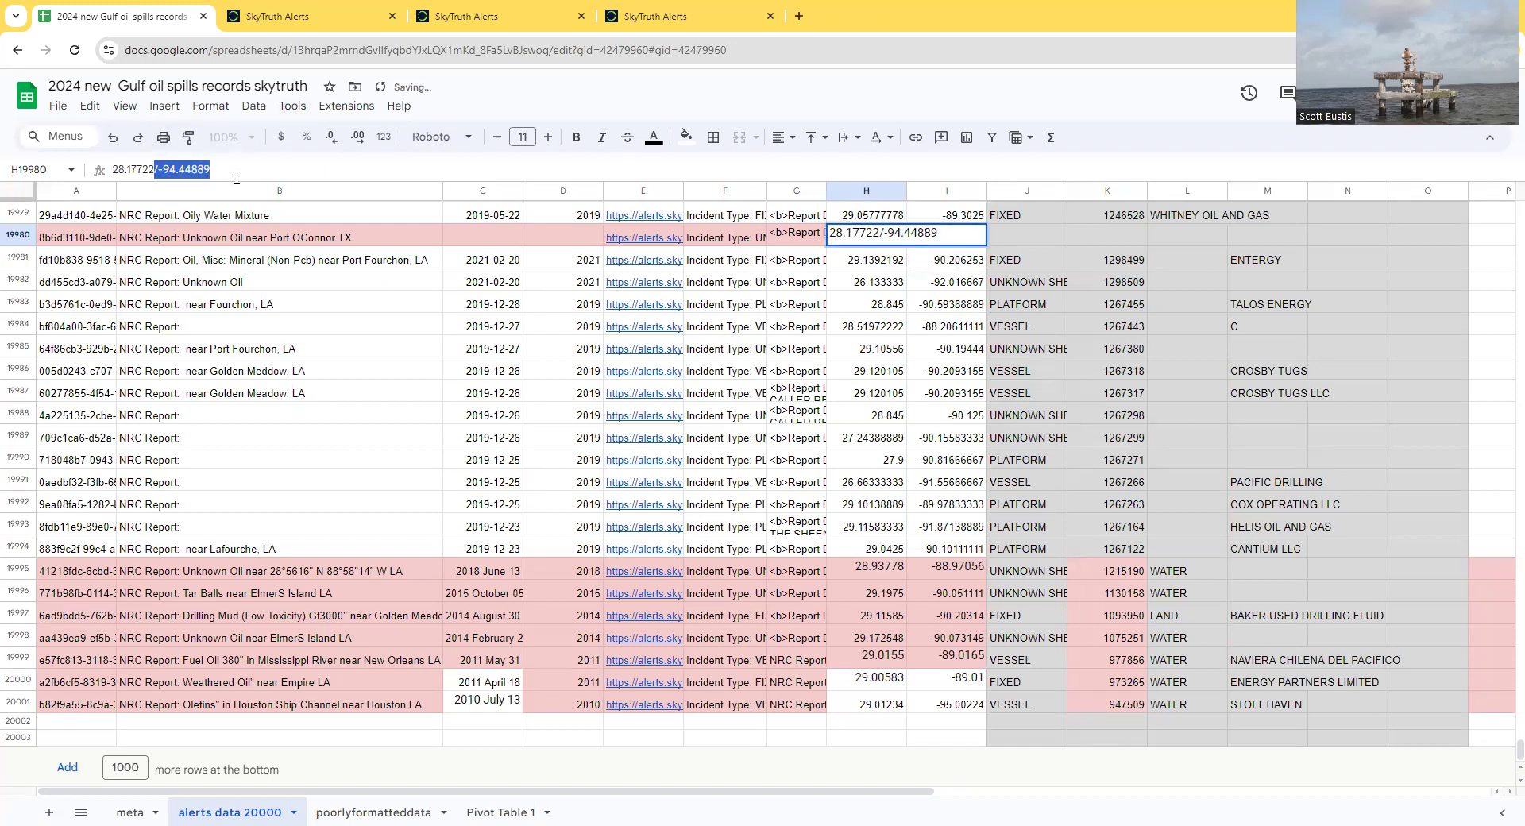
key("ctrl+x")
left_click(949, 243)
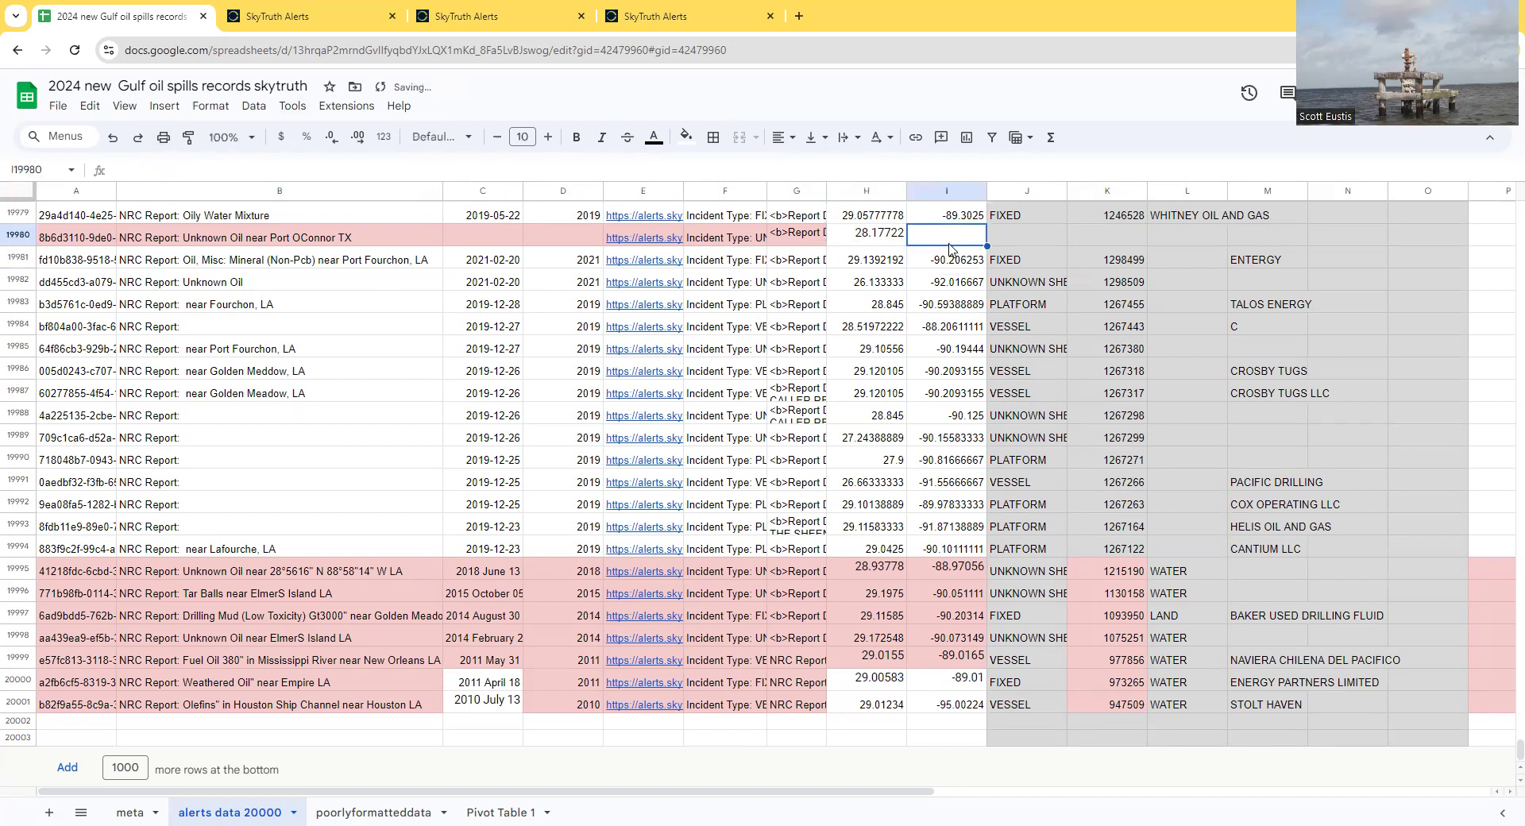
key("ctrl+v")
left_click(120, 168)
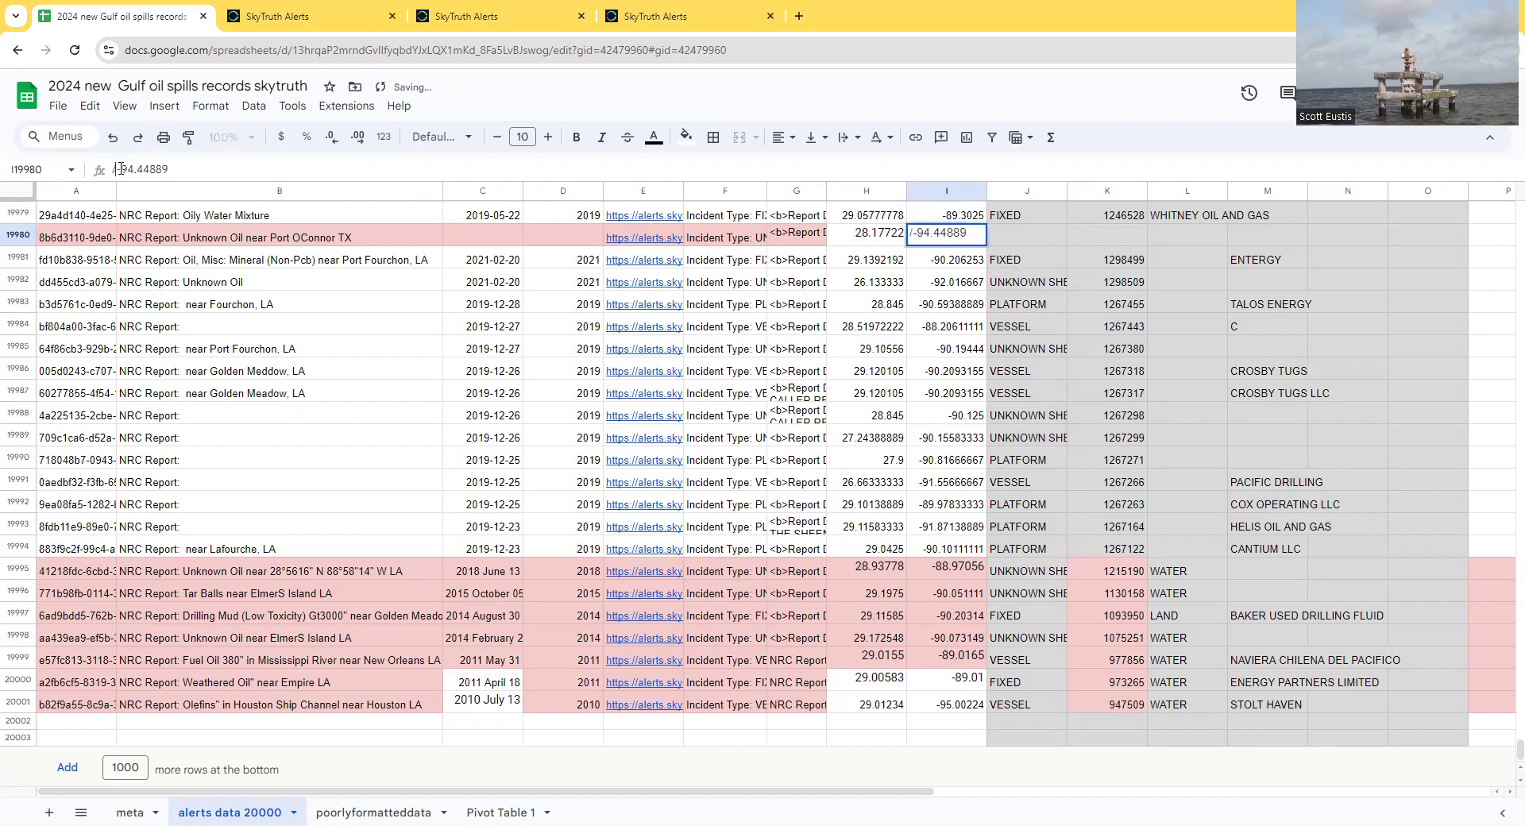
key("Delete")
key("Return")
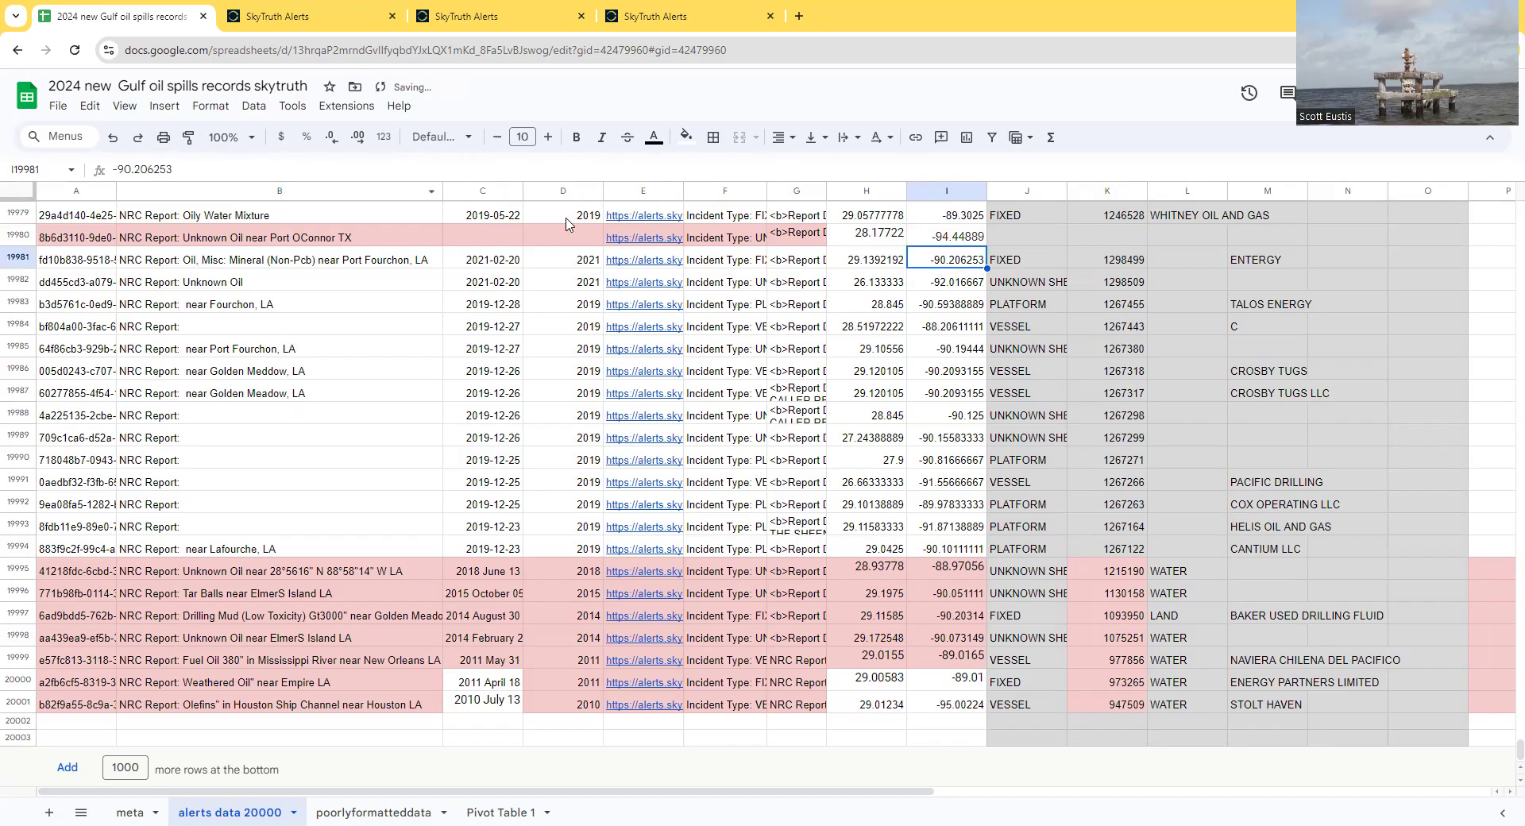
Step: Copy the date 2021 February 20 from the Port O'Connor report into C19980 and enter the year 2021 in D19980
left_click(276, 17)
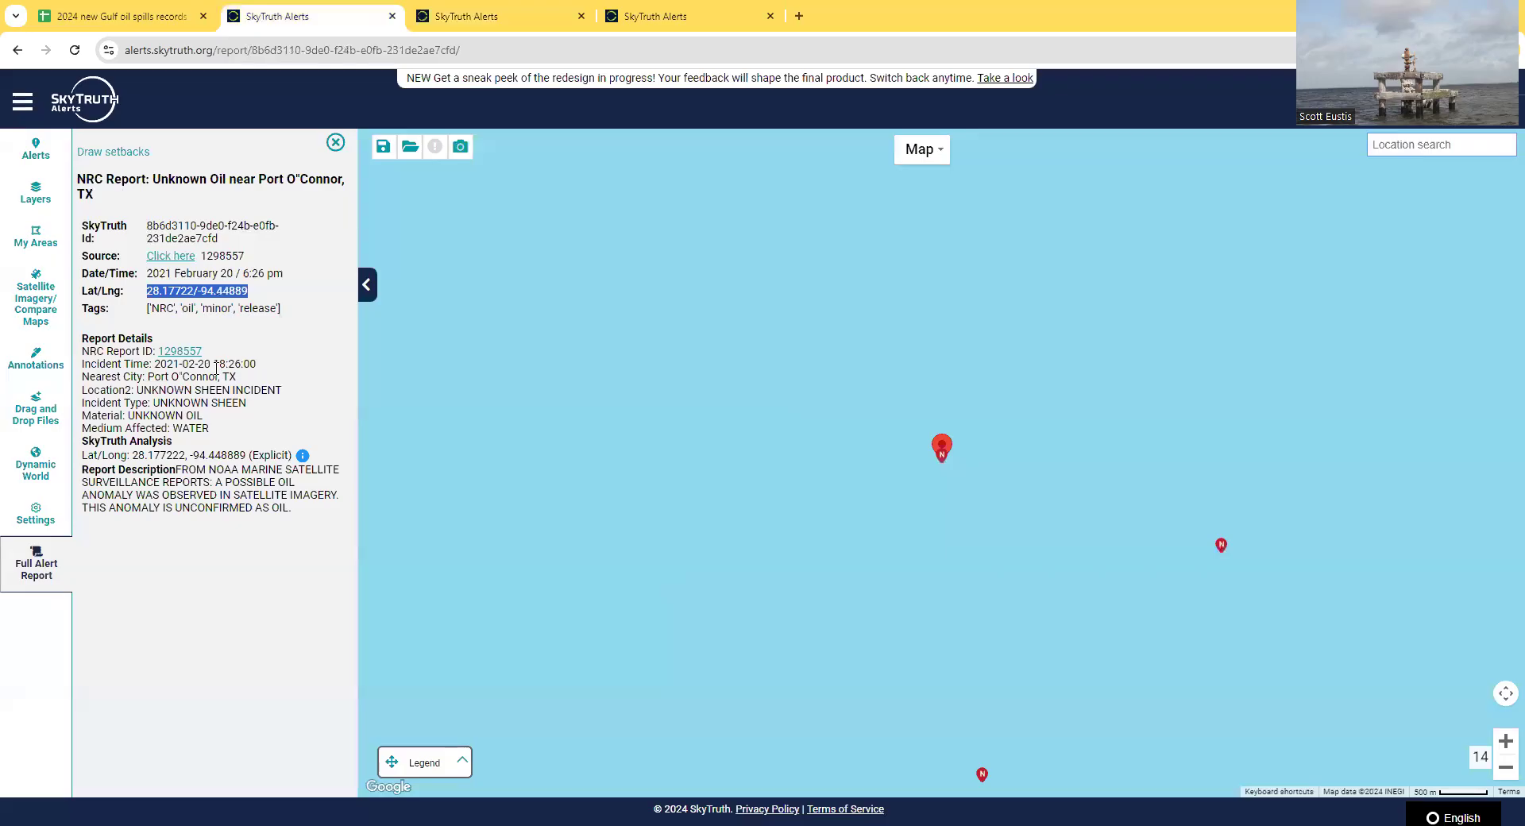
left_click_drag(148, 279, 232, 277)
left_click(104, 24)
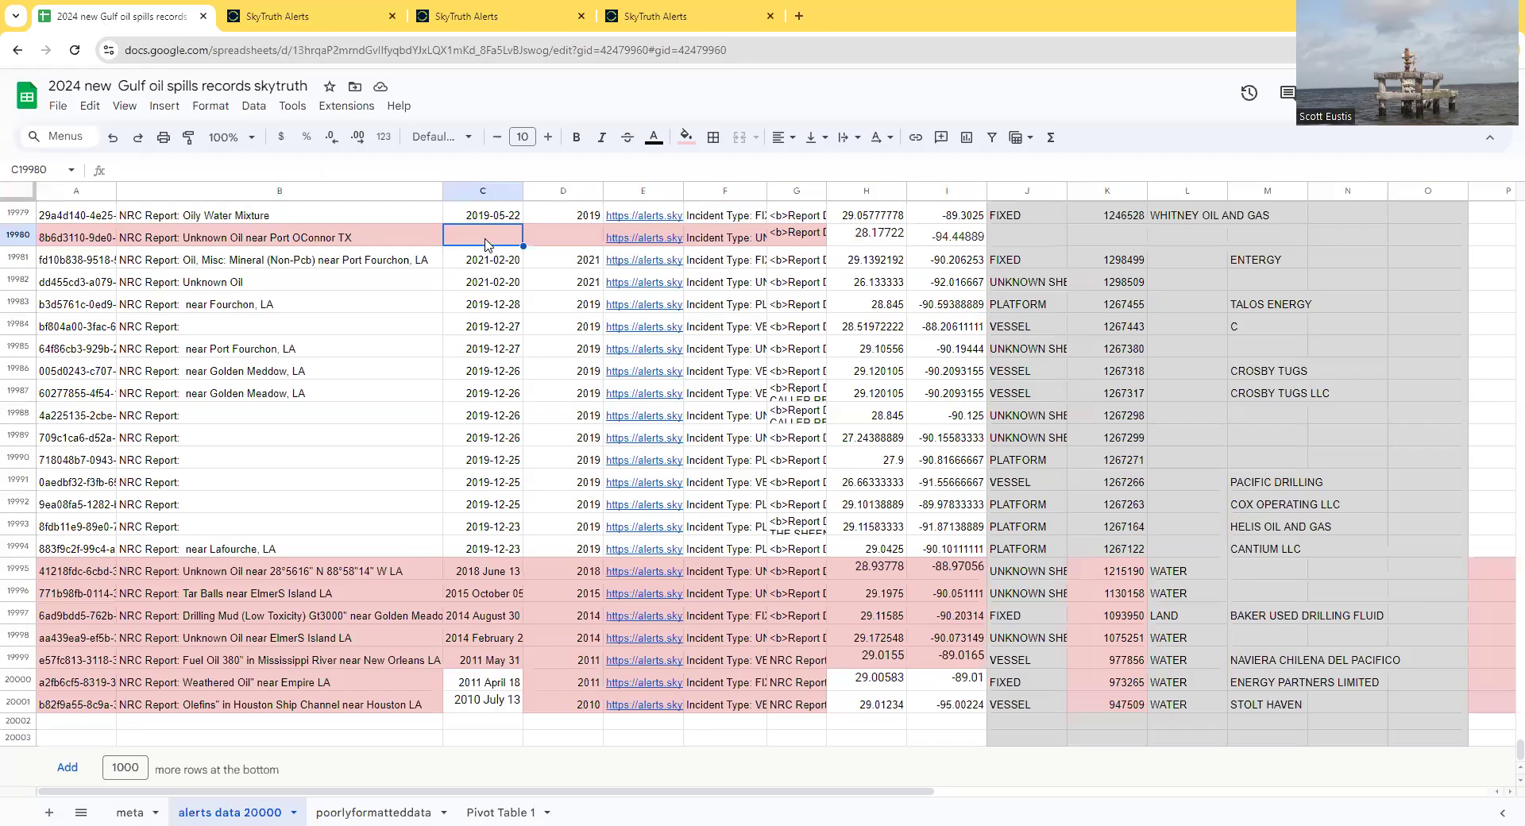
key("ctrl+v")
left_click(558, 239)
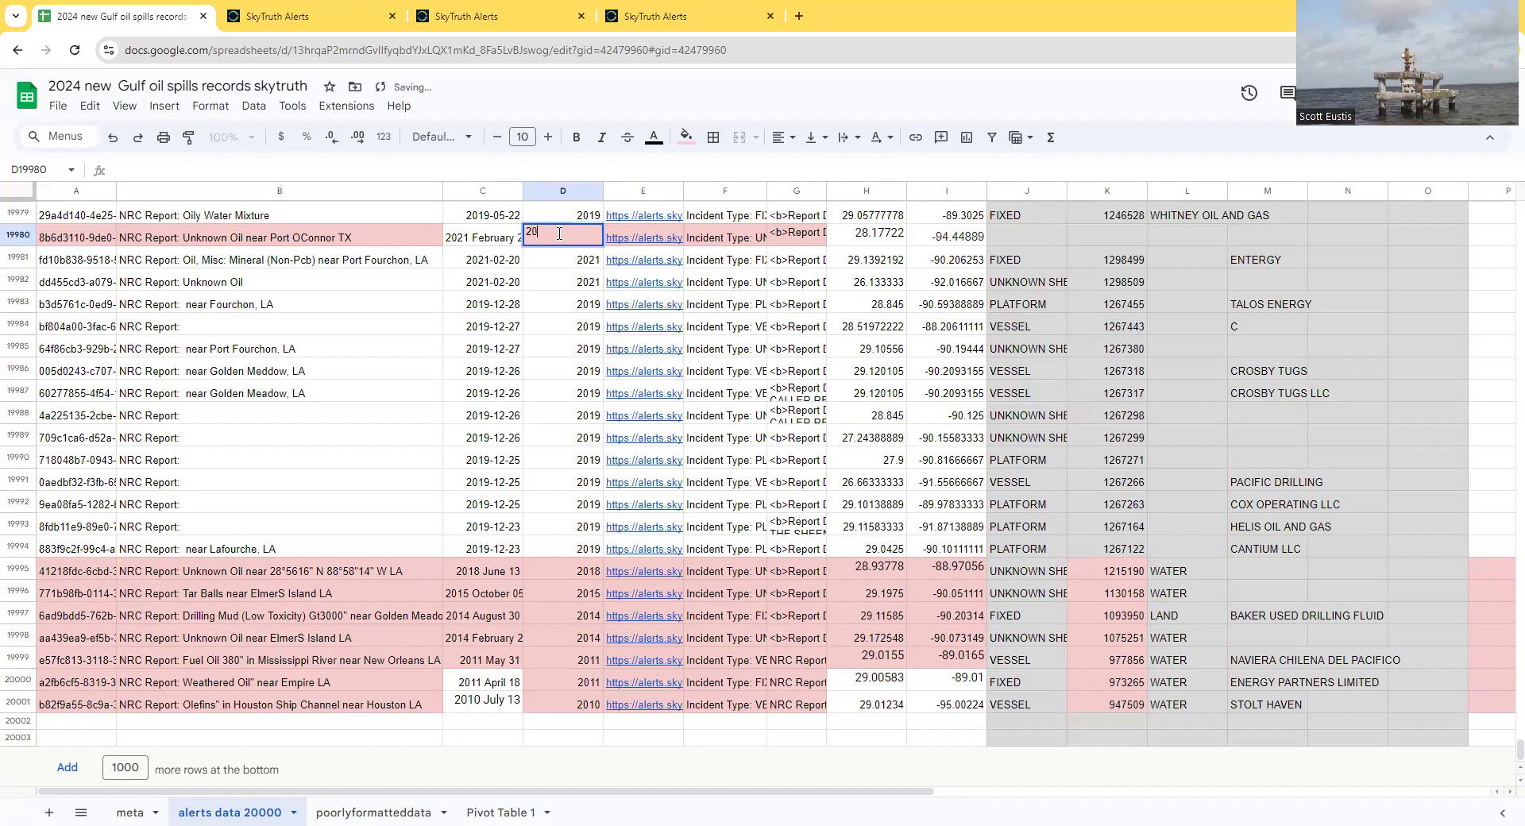
key("Tab")
Step: Widen the Summary column F and copy the incident type UNKNOWN SHEEN from F19980 into the type cell J19980
key("Tab")
key("Tab")
key("Tab")
key("Tab")
key("Tab")
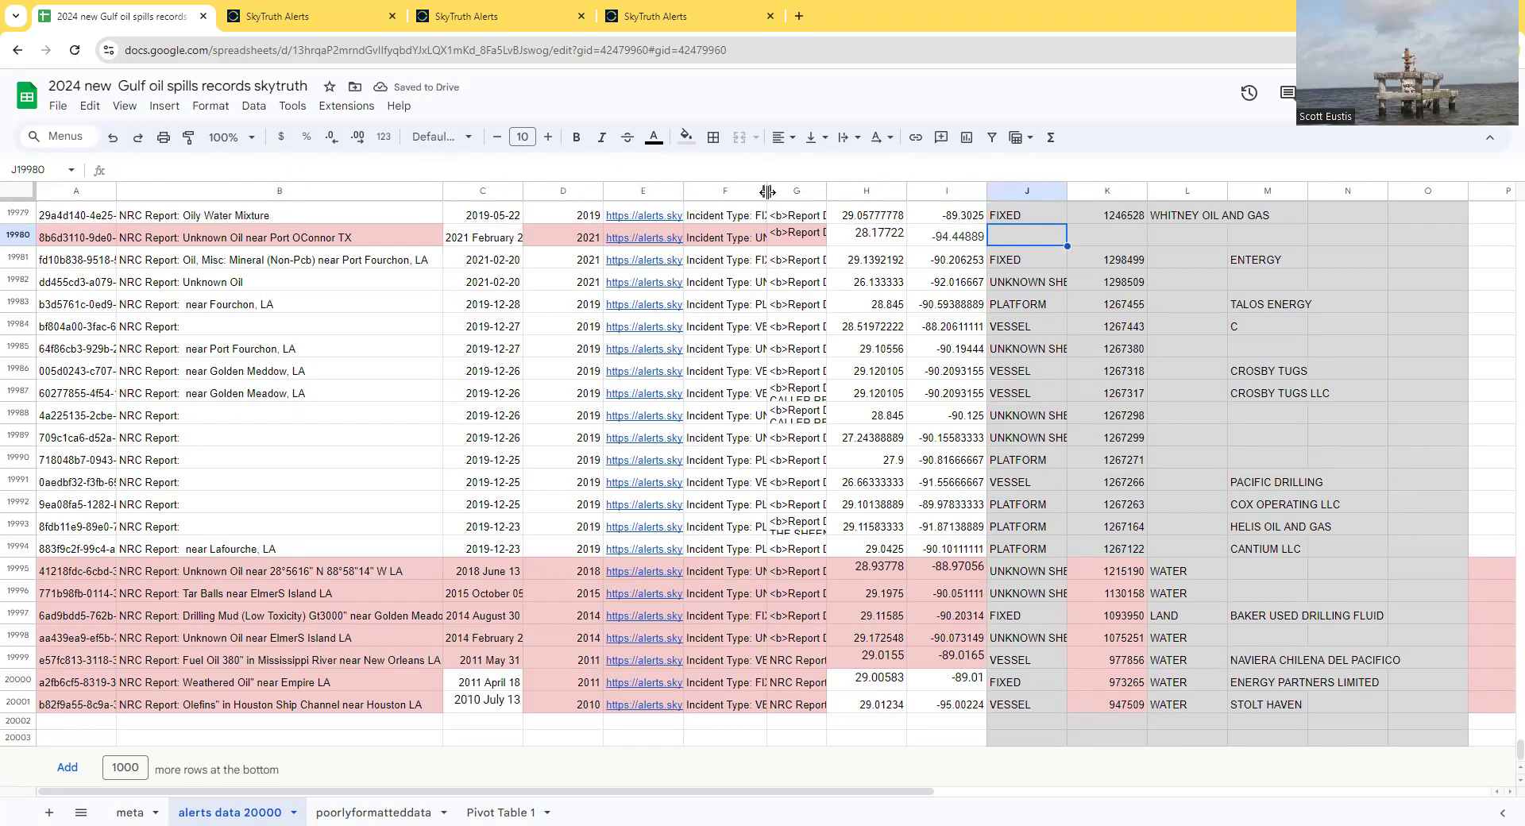
left_click_drag(767, 190, 904, 191)
left_click(795, 243)
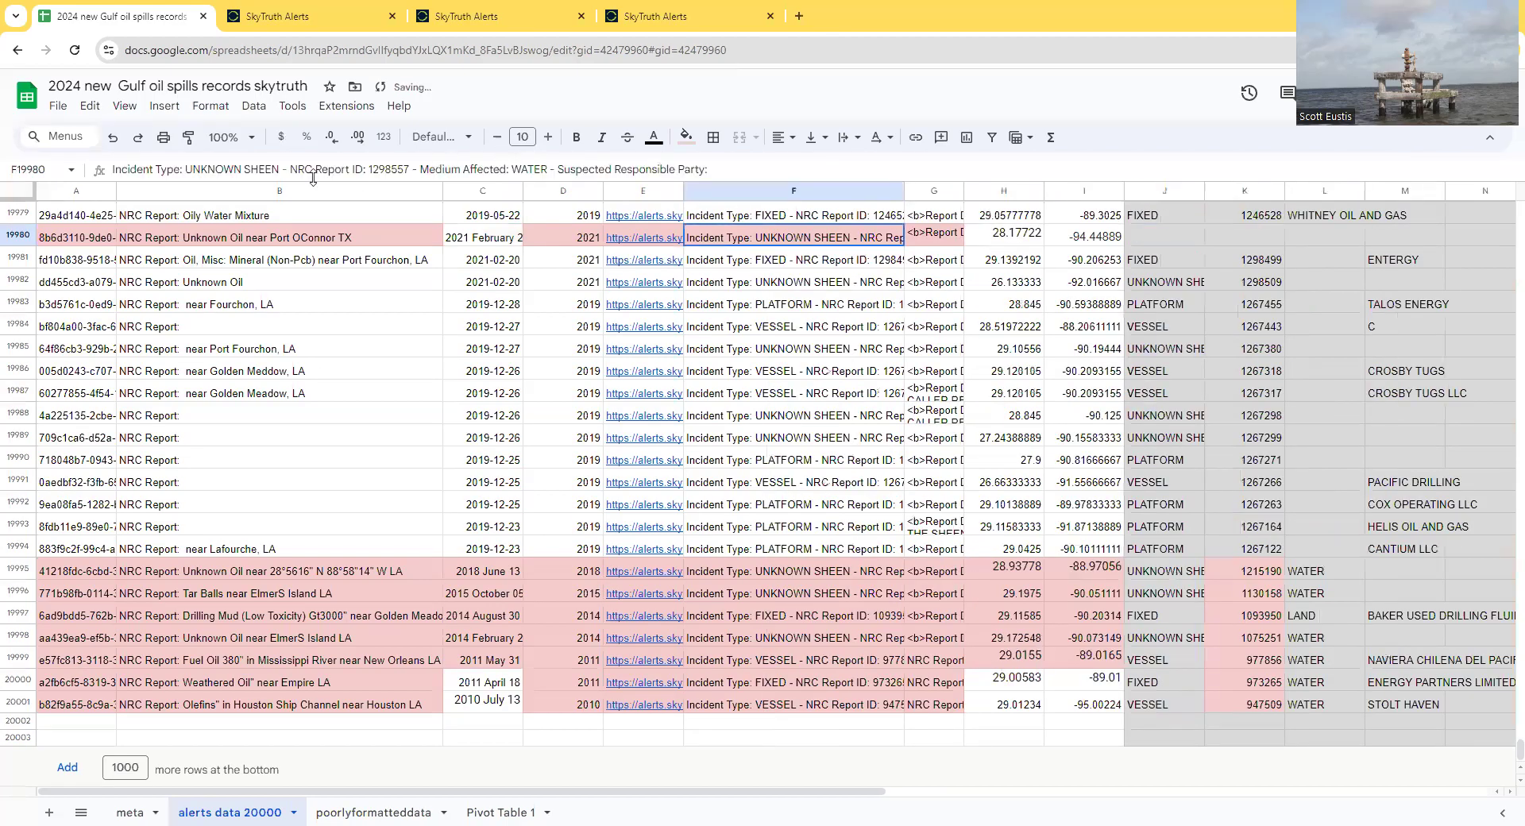
left_click_drag(279, 169, 187, 164)
key("ctrl+c")
left_click(1159, 242)
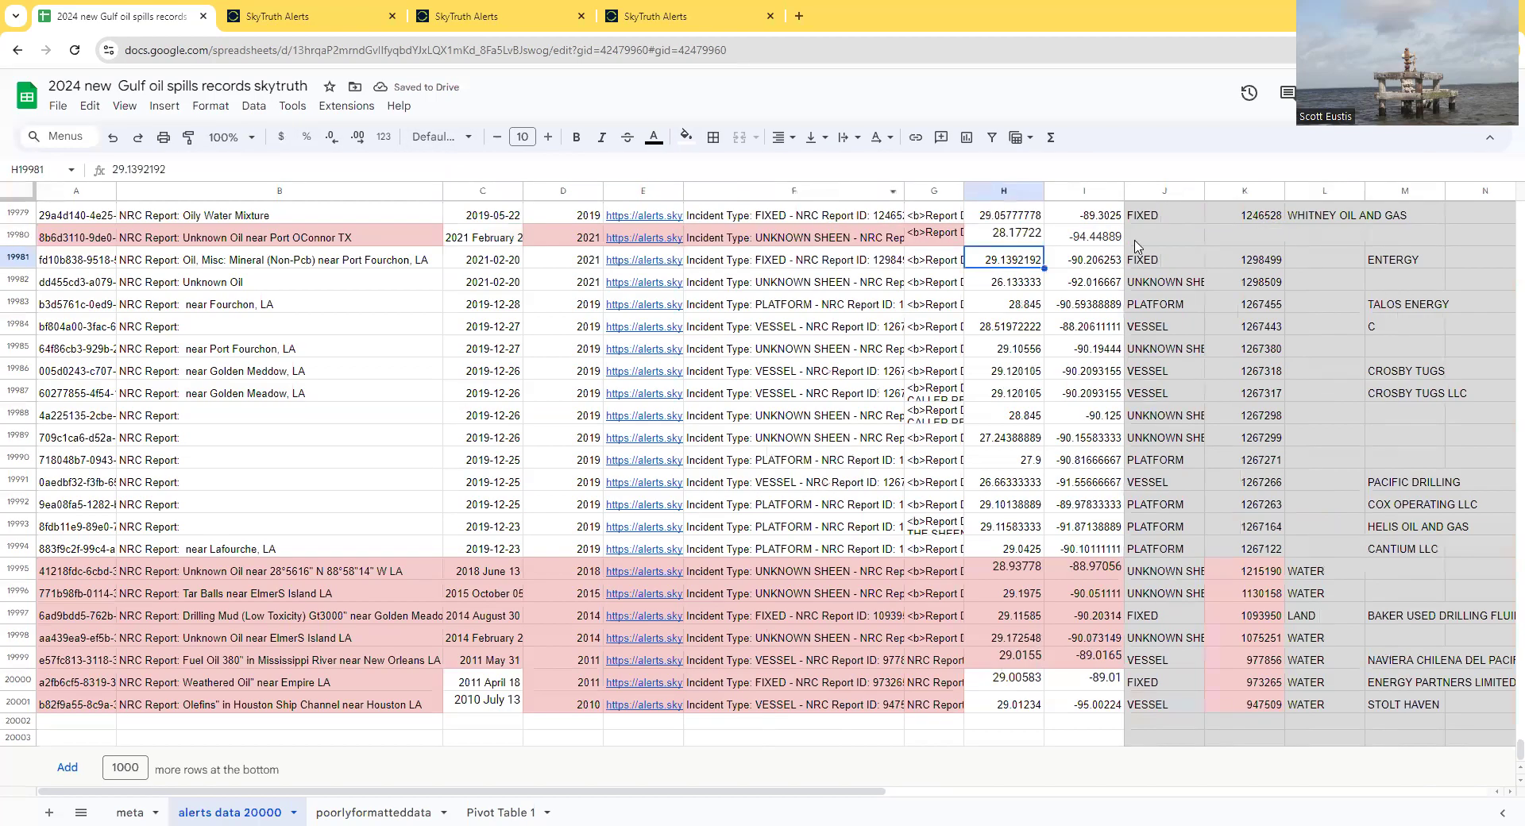
key("ctrl+v")
Step: Copy the NRC report ID 1298557 from the summary in F19980 into K19980
left_click(790, 247)
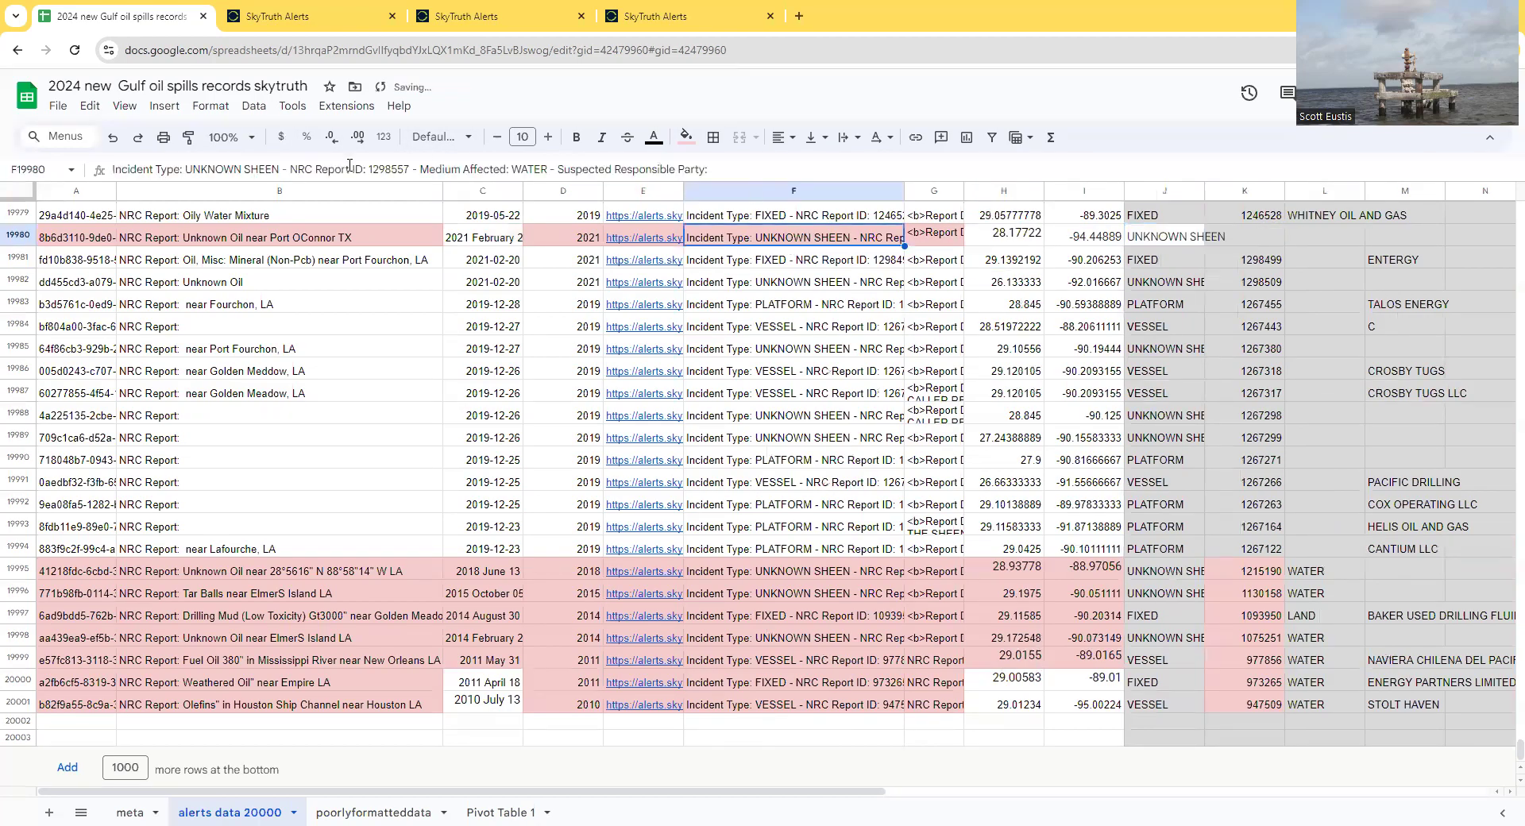
double_click(390, 169)
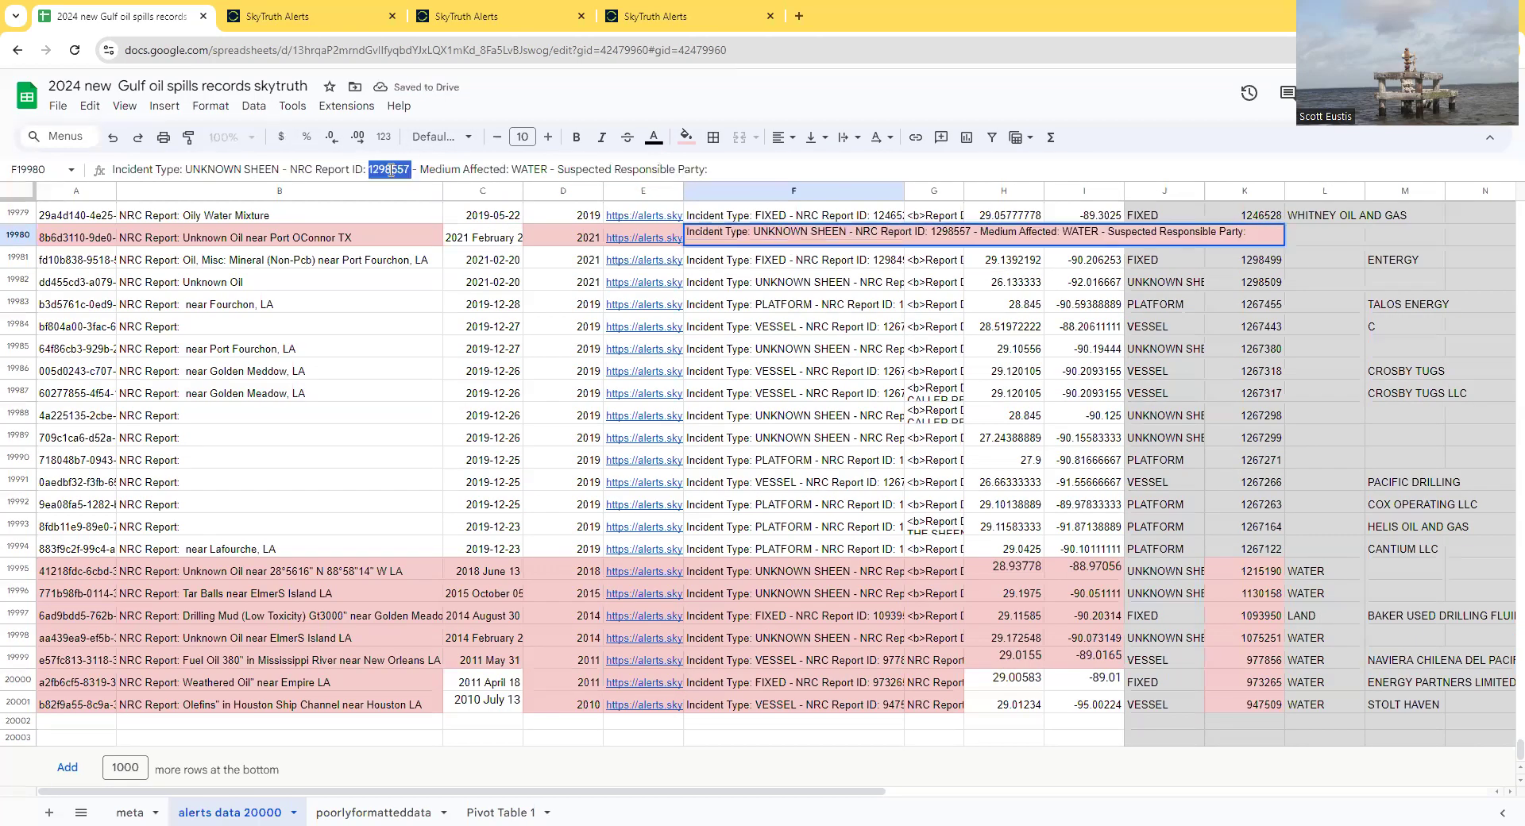
key("ctrl+c")
left_click(1244, 237)
key("ctrl+v")
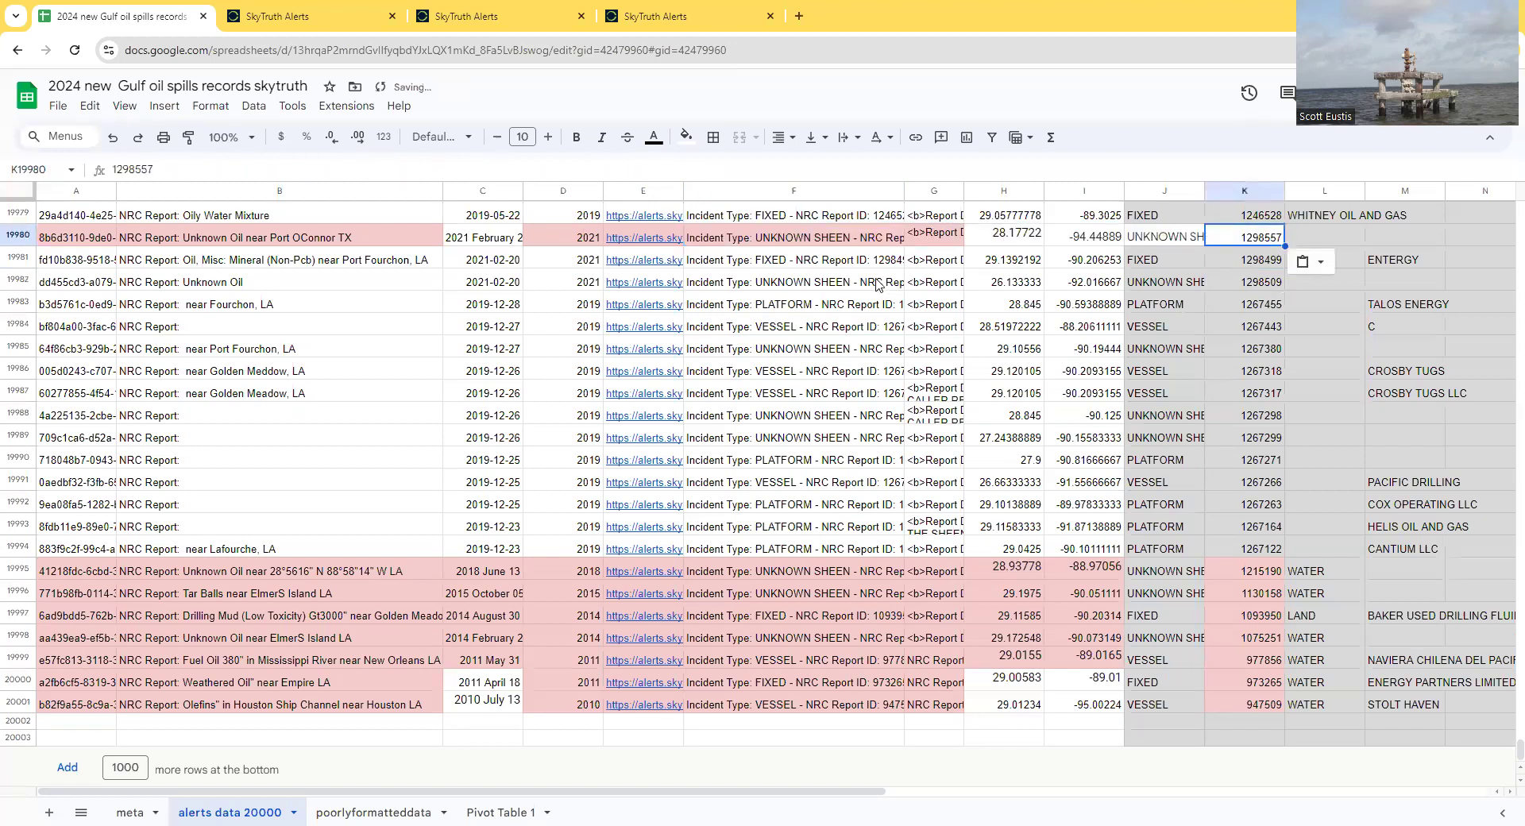
Step: Copy the affected medium WATER from the summary in F19980 into L19980
left_click(882, 283)
left_click(856, 241)
double_click(534, 169)
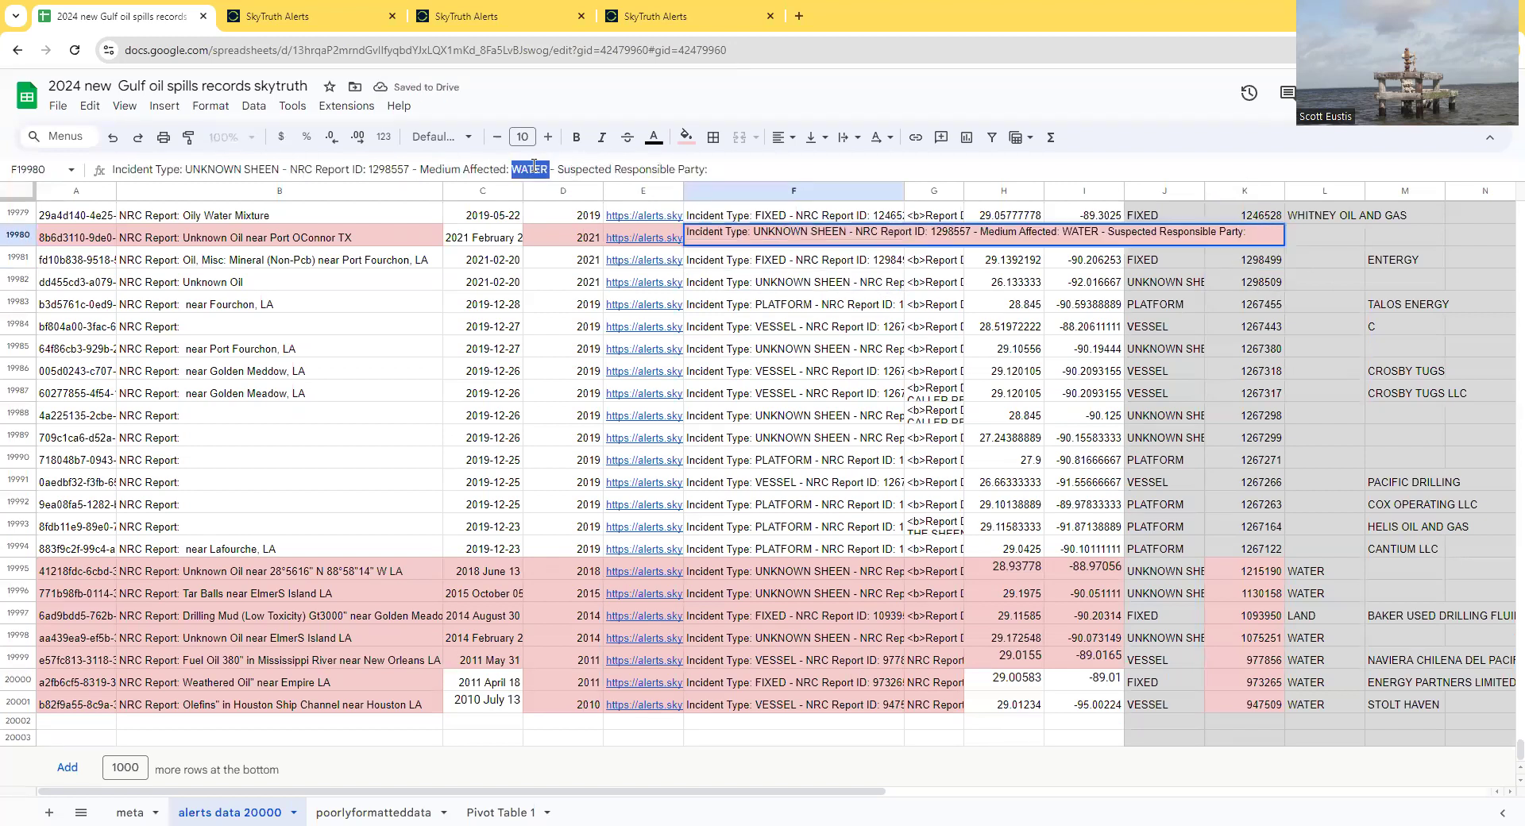
key("ctrl+c")
left_click(1325, 238)
key("ctrl+v")
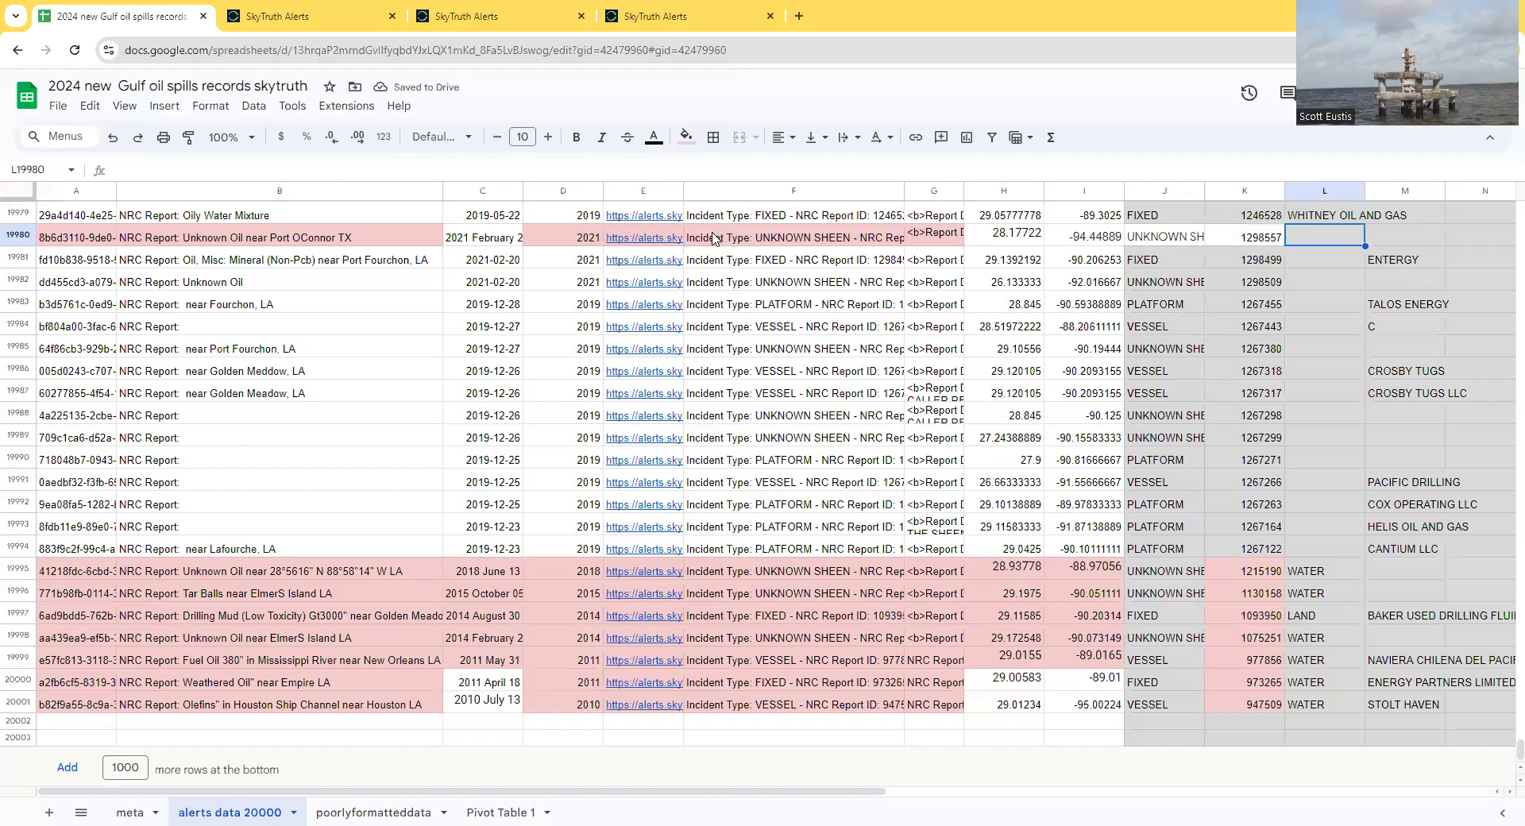
left_click(780, 248)
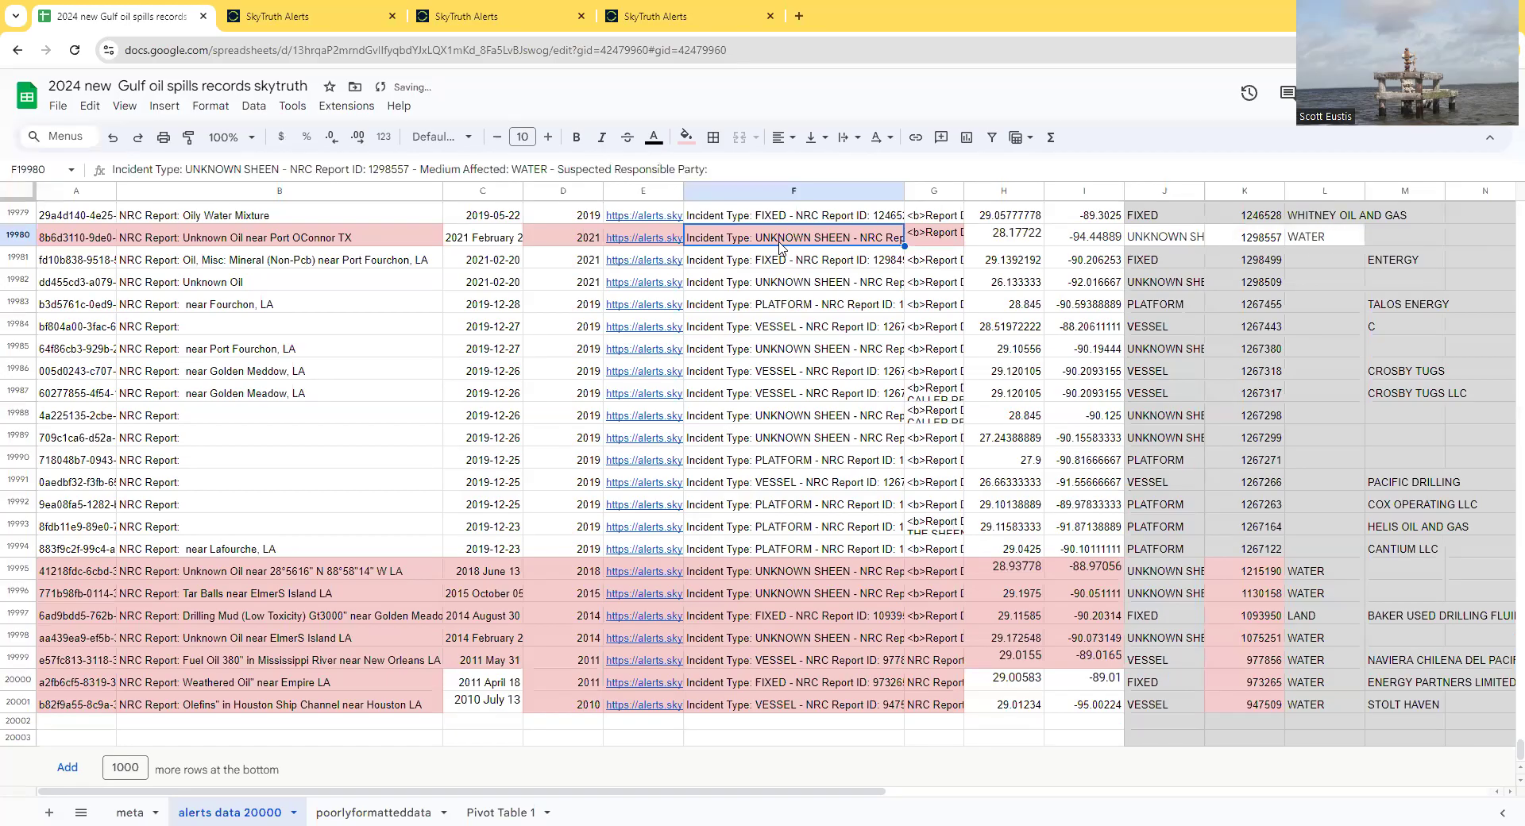
left_click(778, 310)
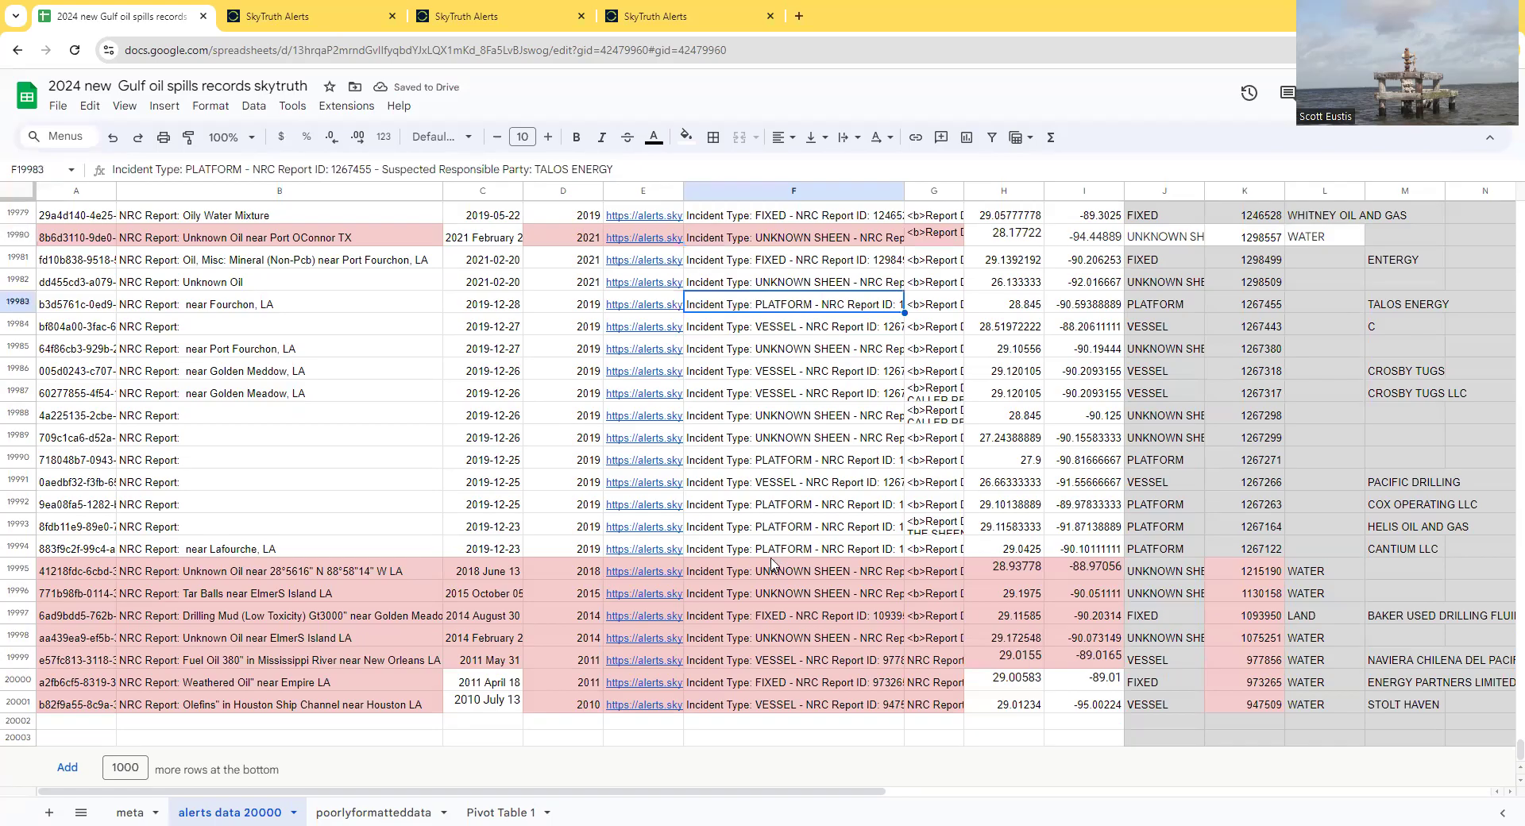
Step: Copy the corrected rows 19995:20001 over rows 3 to 9 of the poorlyformatteddata sheet, then return to the alerts data 20000 sheet
left_click(246, 703)
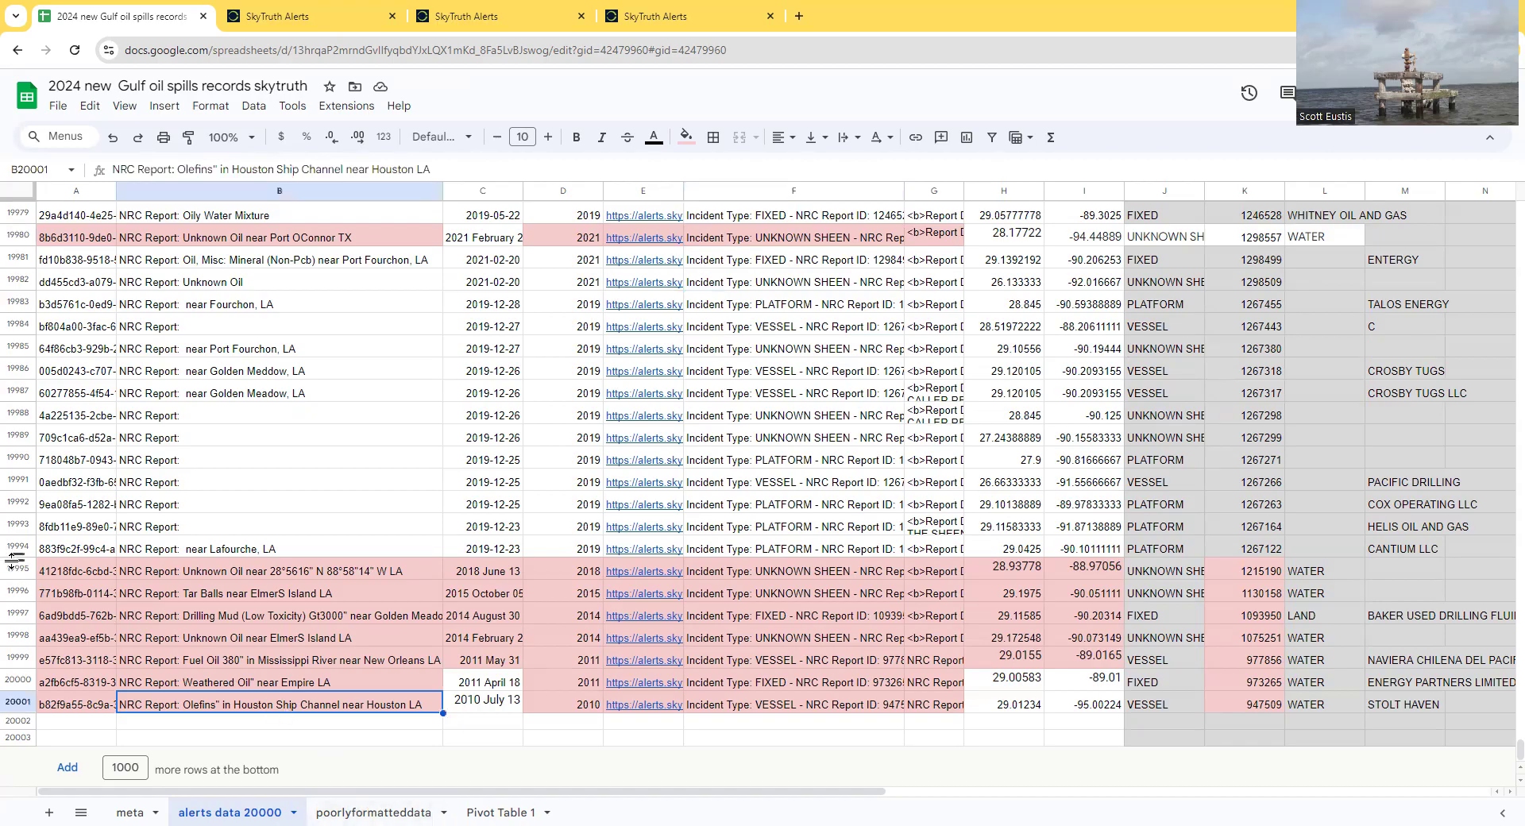
left_click_drag(18, 570, 44, 703)
left_click(373, 812)
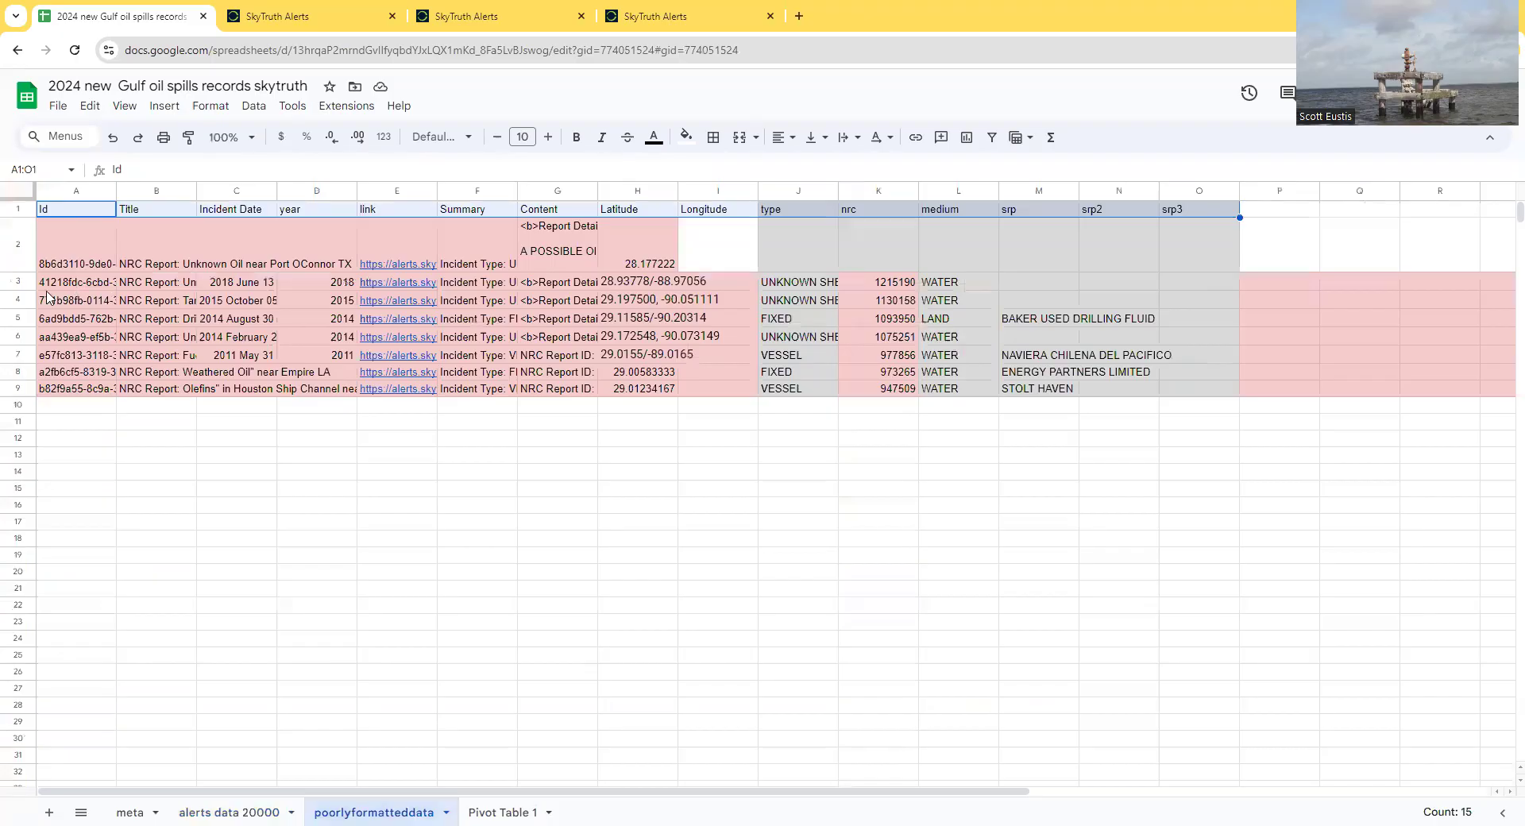
left_click(20, 282)
key("ctrl+v")
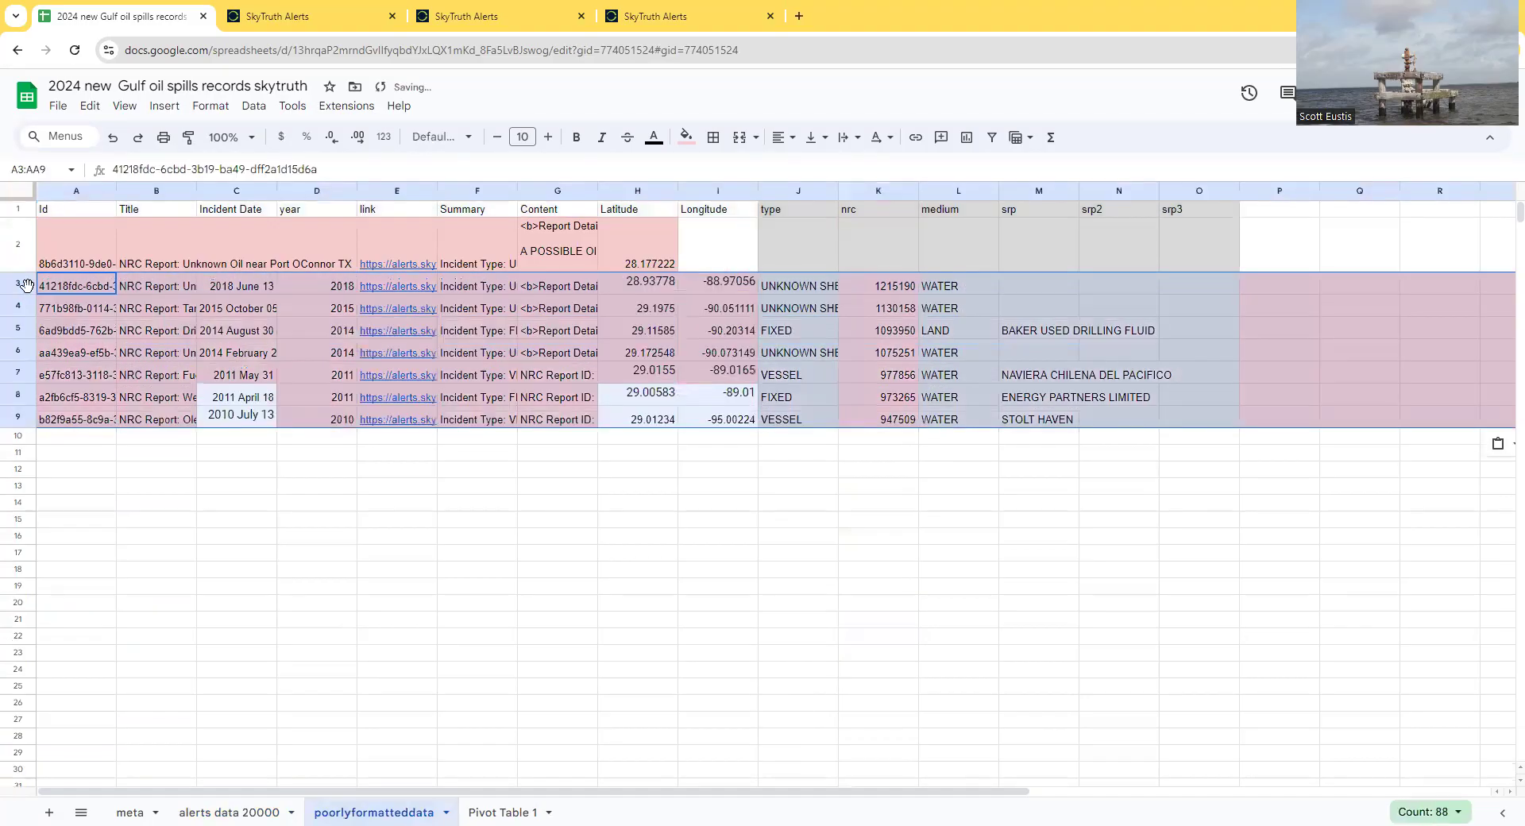
left_click(251, 810)
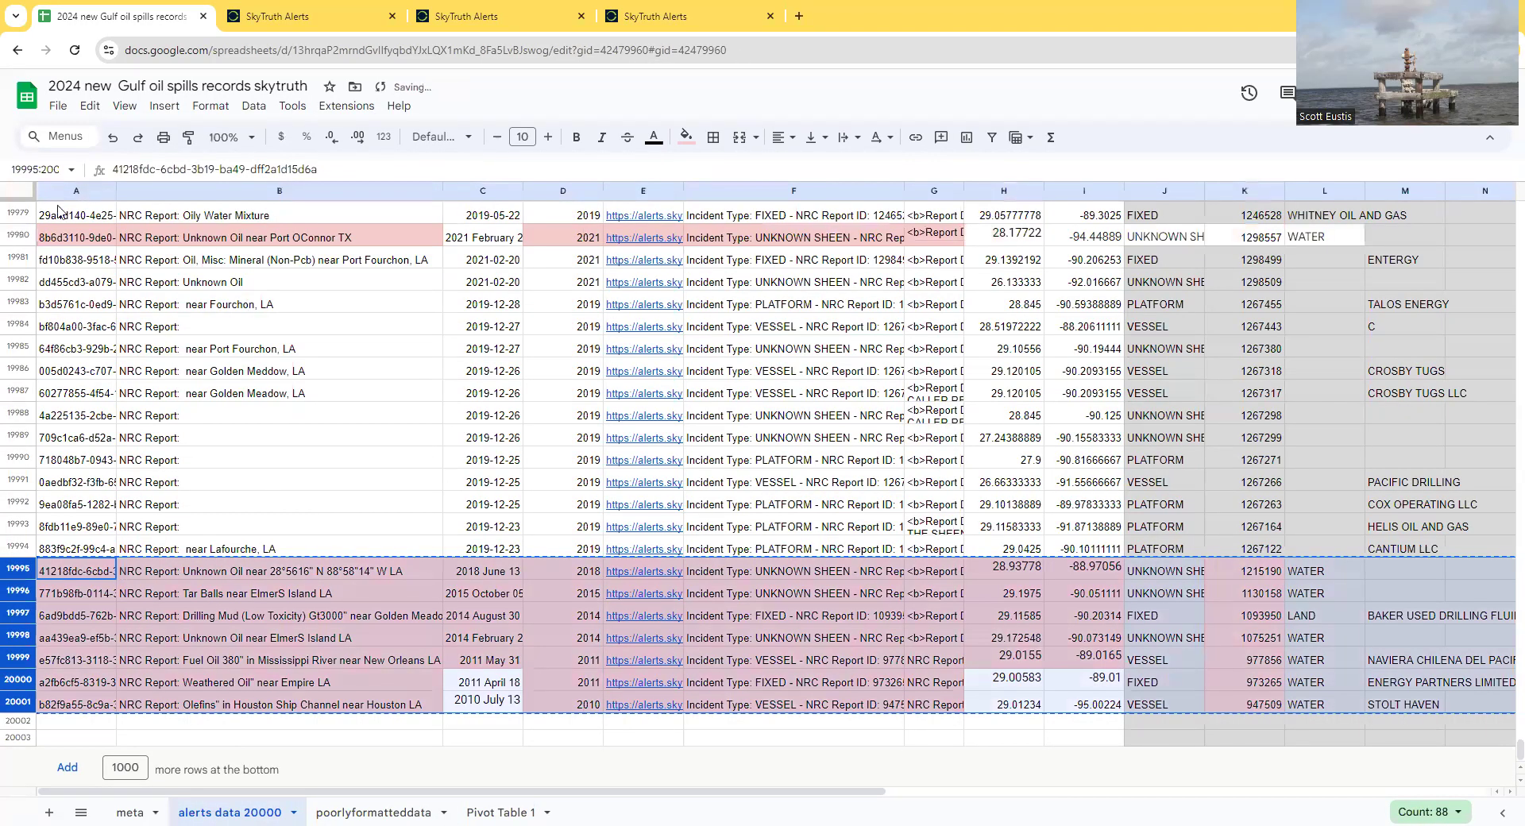
Step: Copy the corrected row 19980 over row 2 of the poorlyformatteddata sheet
left_click(17, 235)
key("ctrl+c")
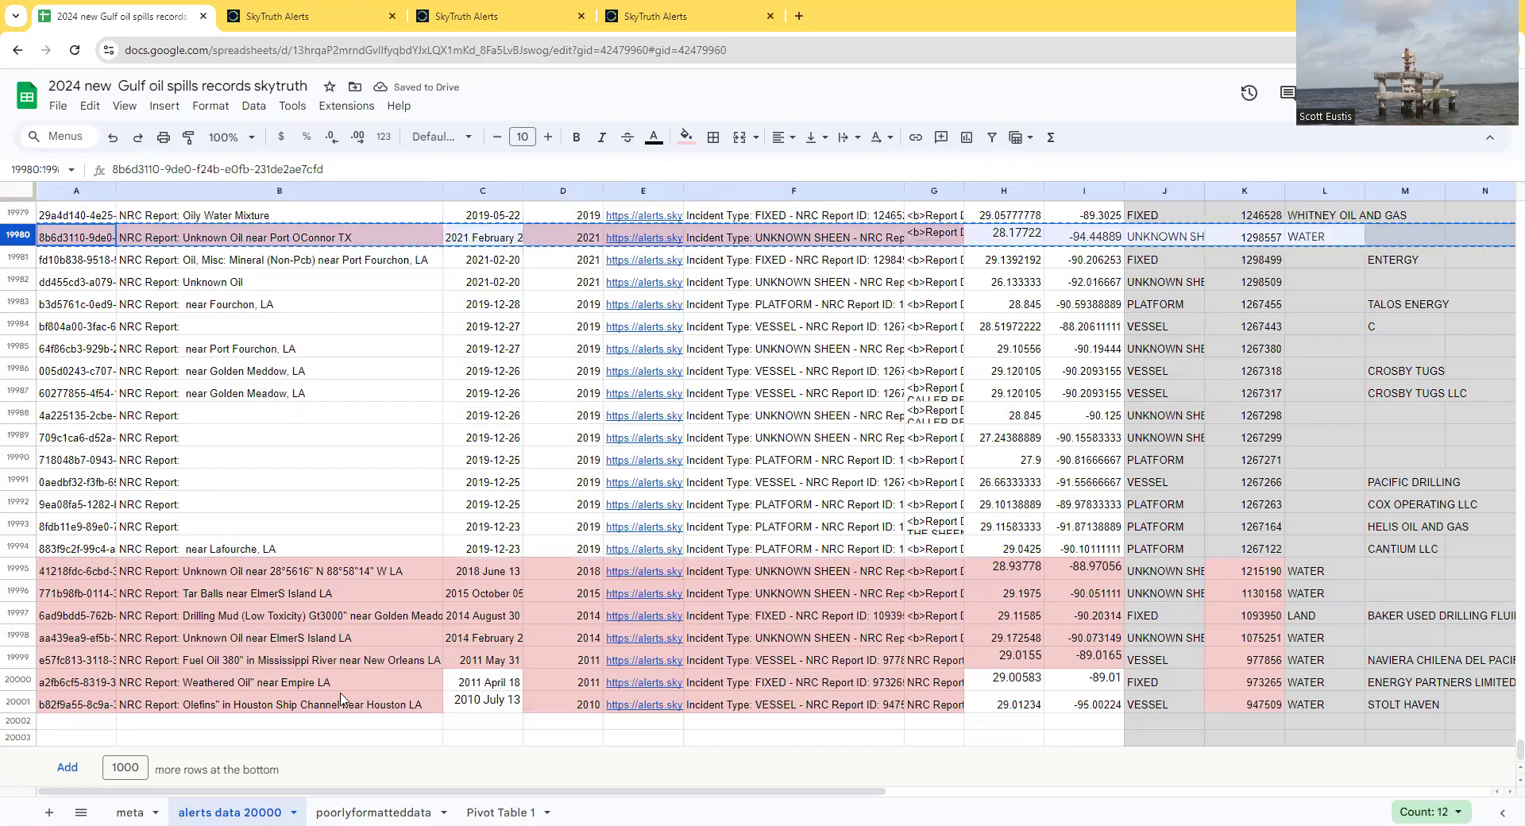
left_click(374, 812)
left_click(69, 261)
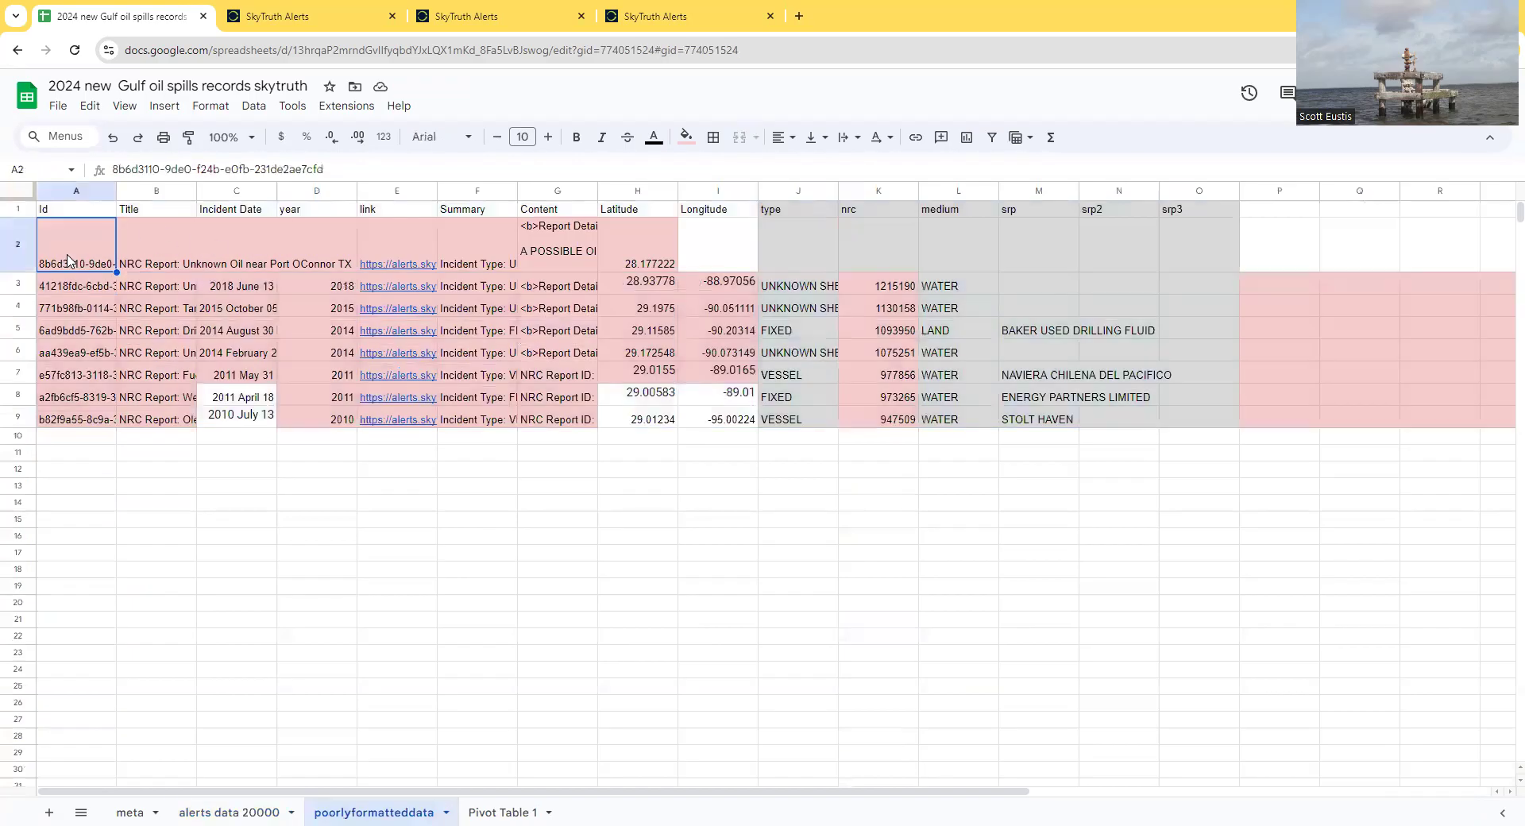
key("ctrl+v")
Step: Reset the fill color of the range B2:O9 in the poorlyformatteddata sheet
left_click_drag(94, 232, 90, 405)
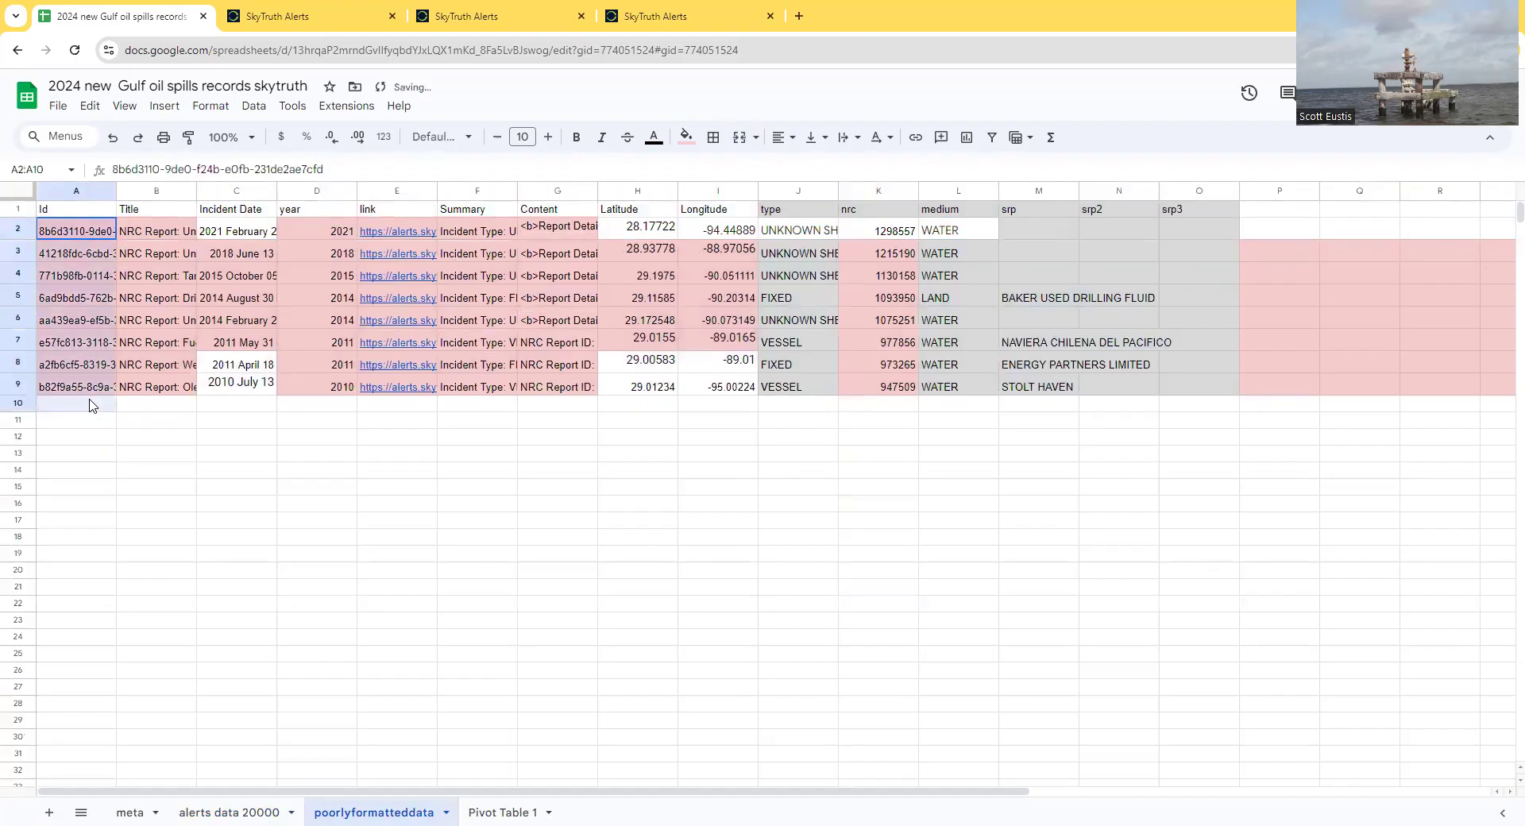
left_click_drag(163, 232, 1227, 394)
left_click(687, 137)
left_click(713, 171)
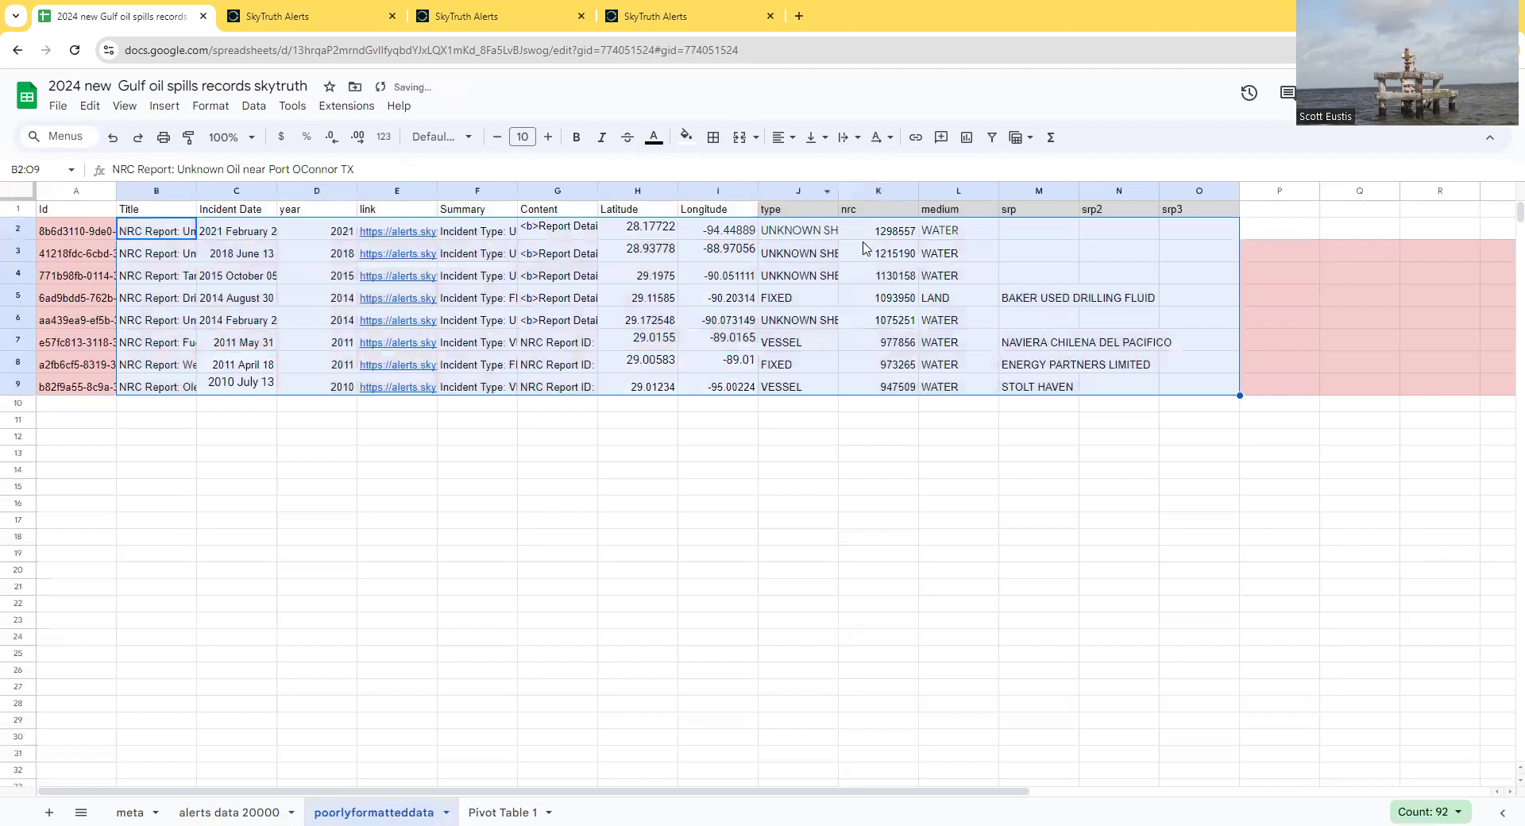
Step: Shade the nrc report numbers in K2:K9 light red
left_click_drag(874, 231, 890, 385)
left_click(686, 137)
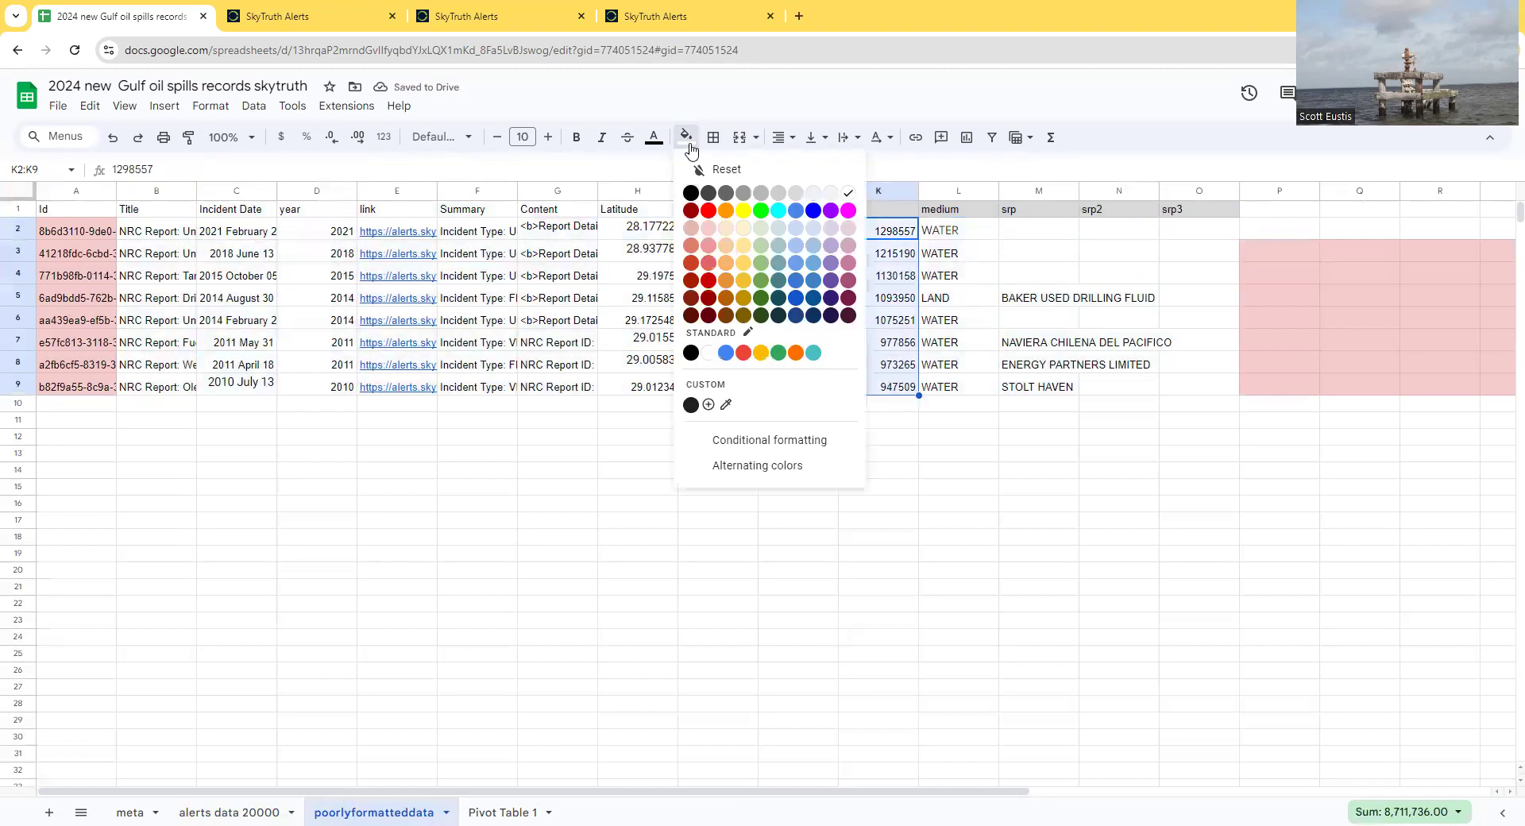
left_click(709, 231)
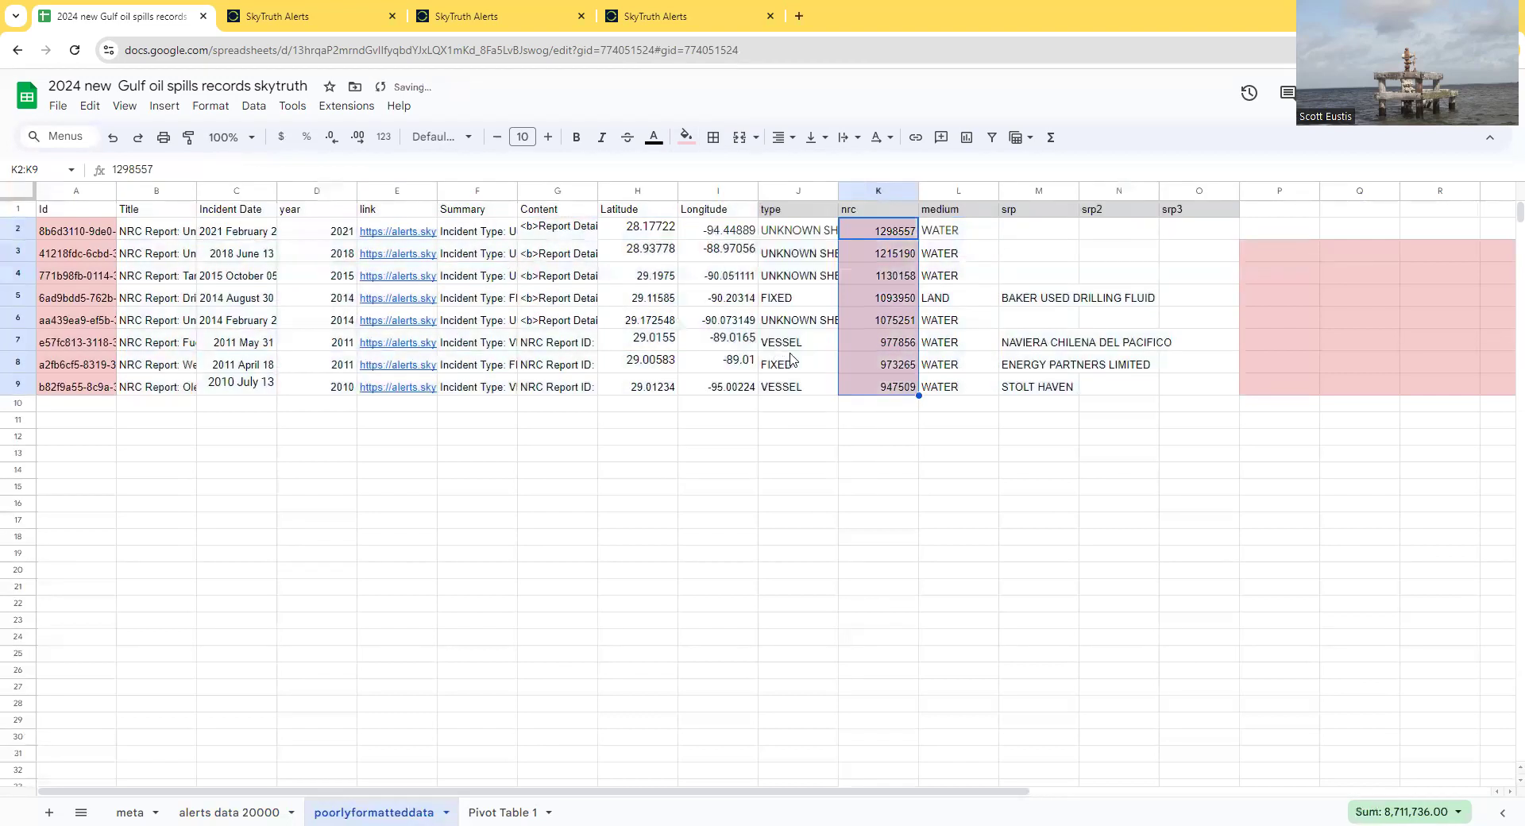
left_click(790, 362)
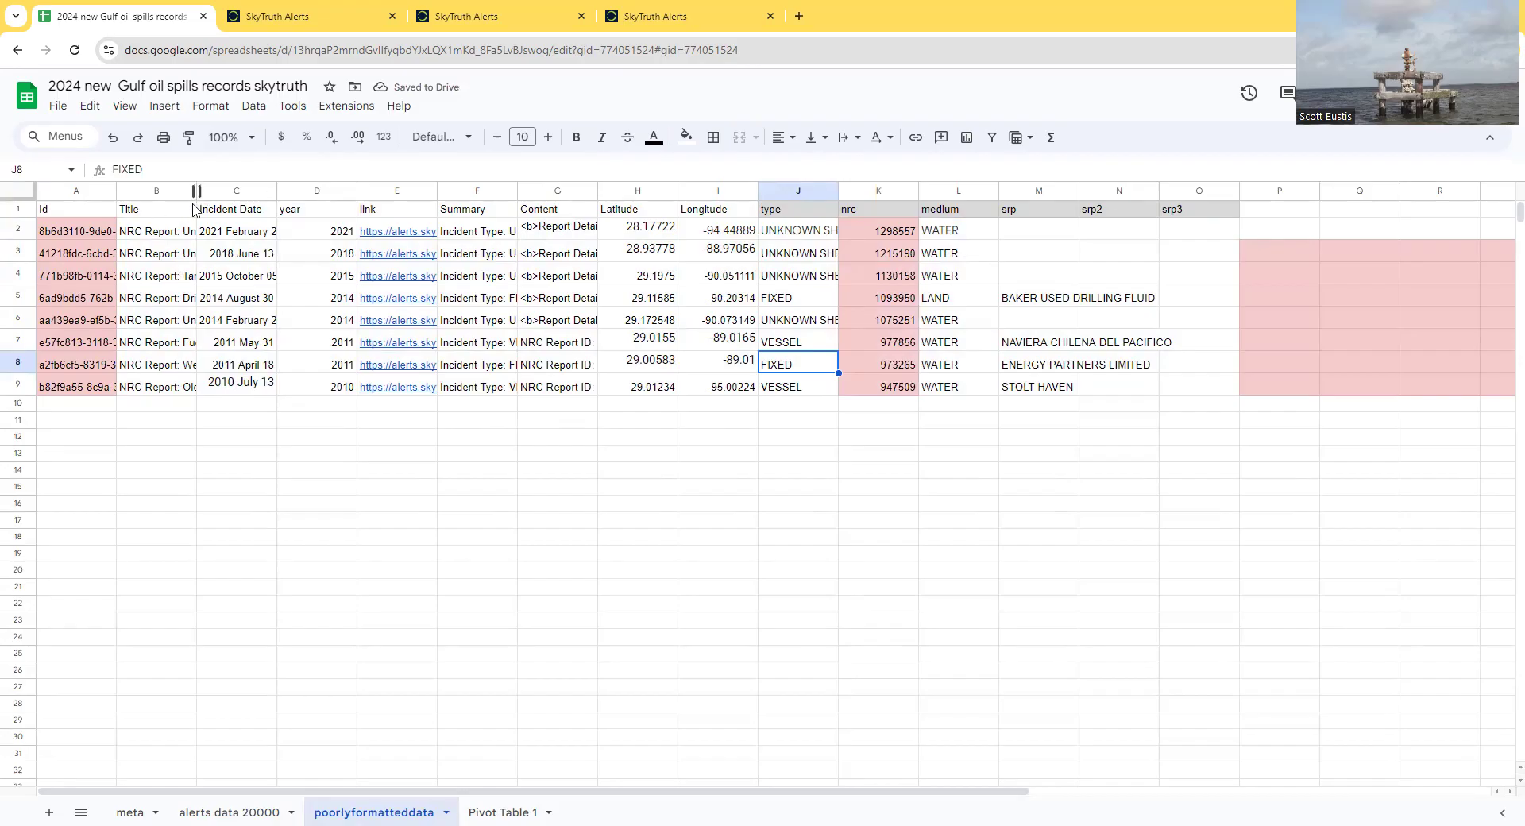
Step: Highlight the Title cells B1:B9 in yellow and widen column B to show the full titles
left_click_drag(172, 211, 168, 395)
left_click(683, 138)
left_click(745, 213)
left_click(413, 340)
left_click_drag(197, 192, 546, 192)
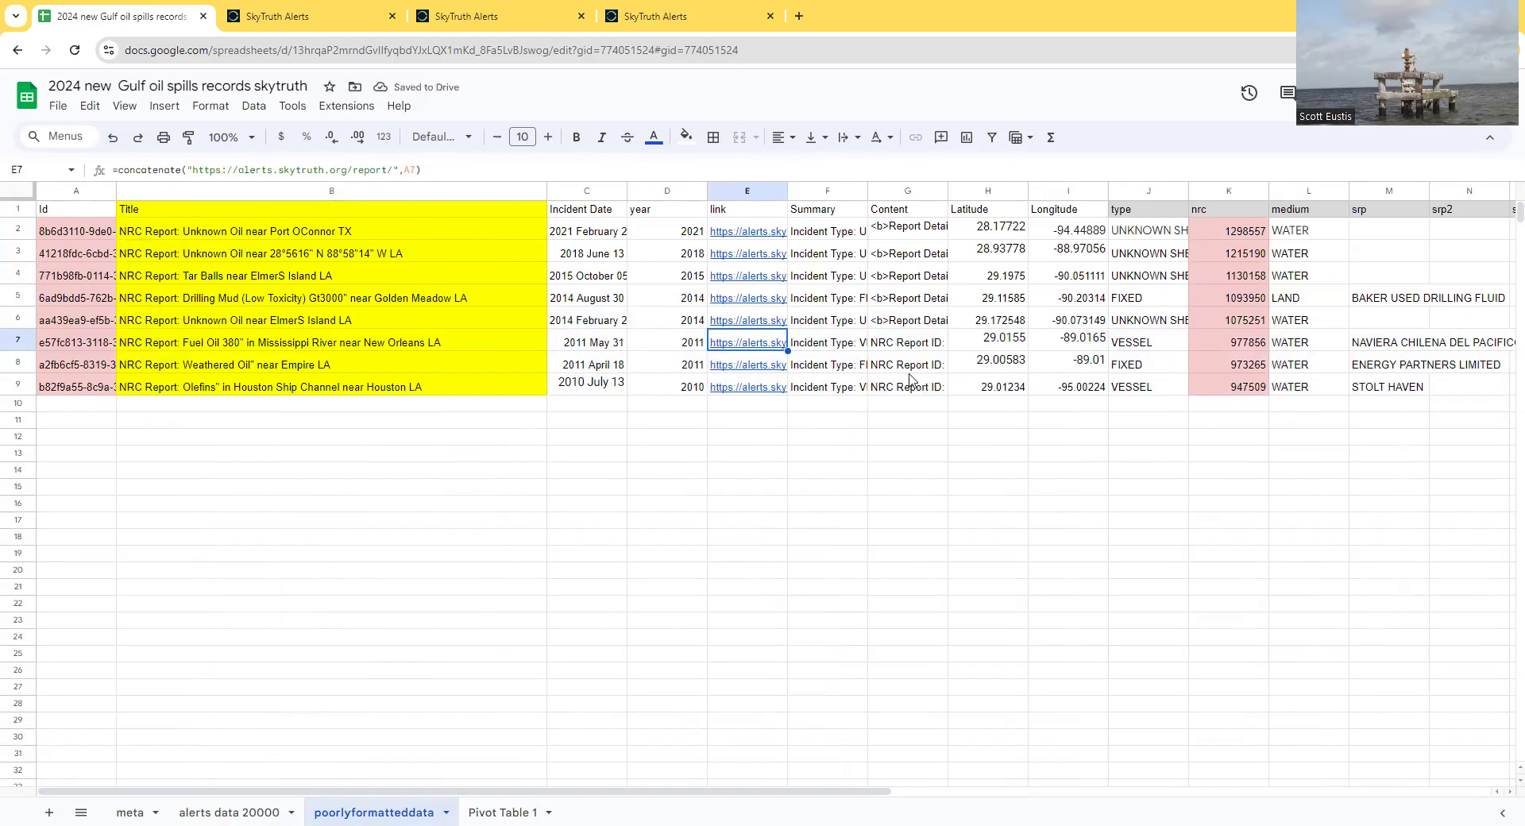
left_click(446, 364)
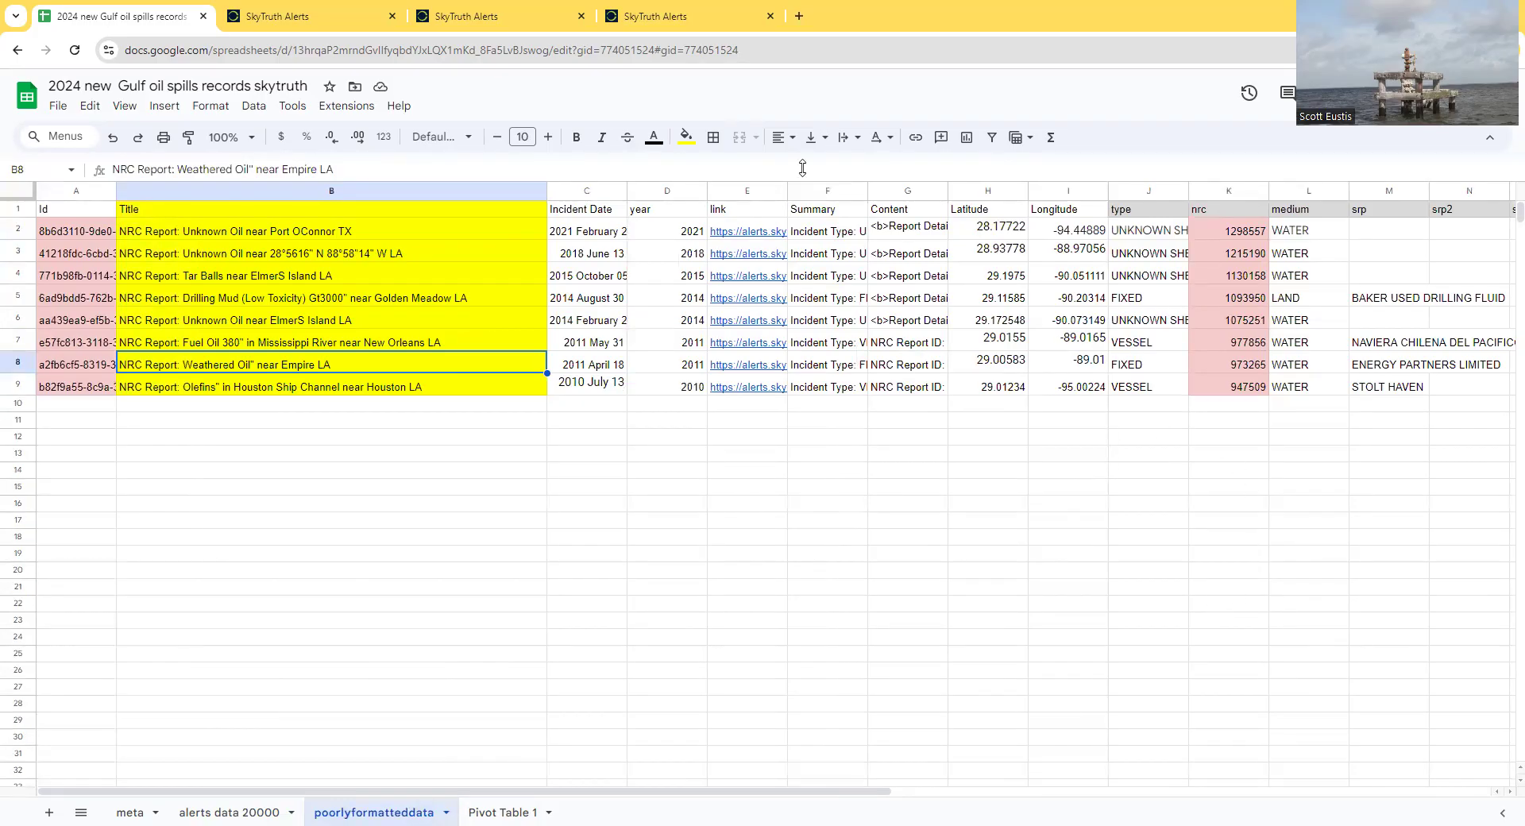
Step: Add the medium field as a filter in Pivot Table 1 and review its filter values, leaving the value selection unchanged
left_click(508, 811)
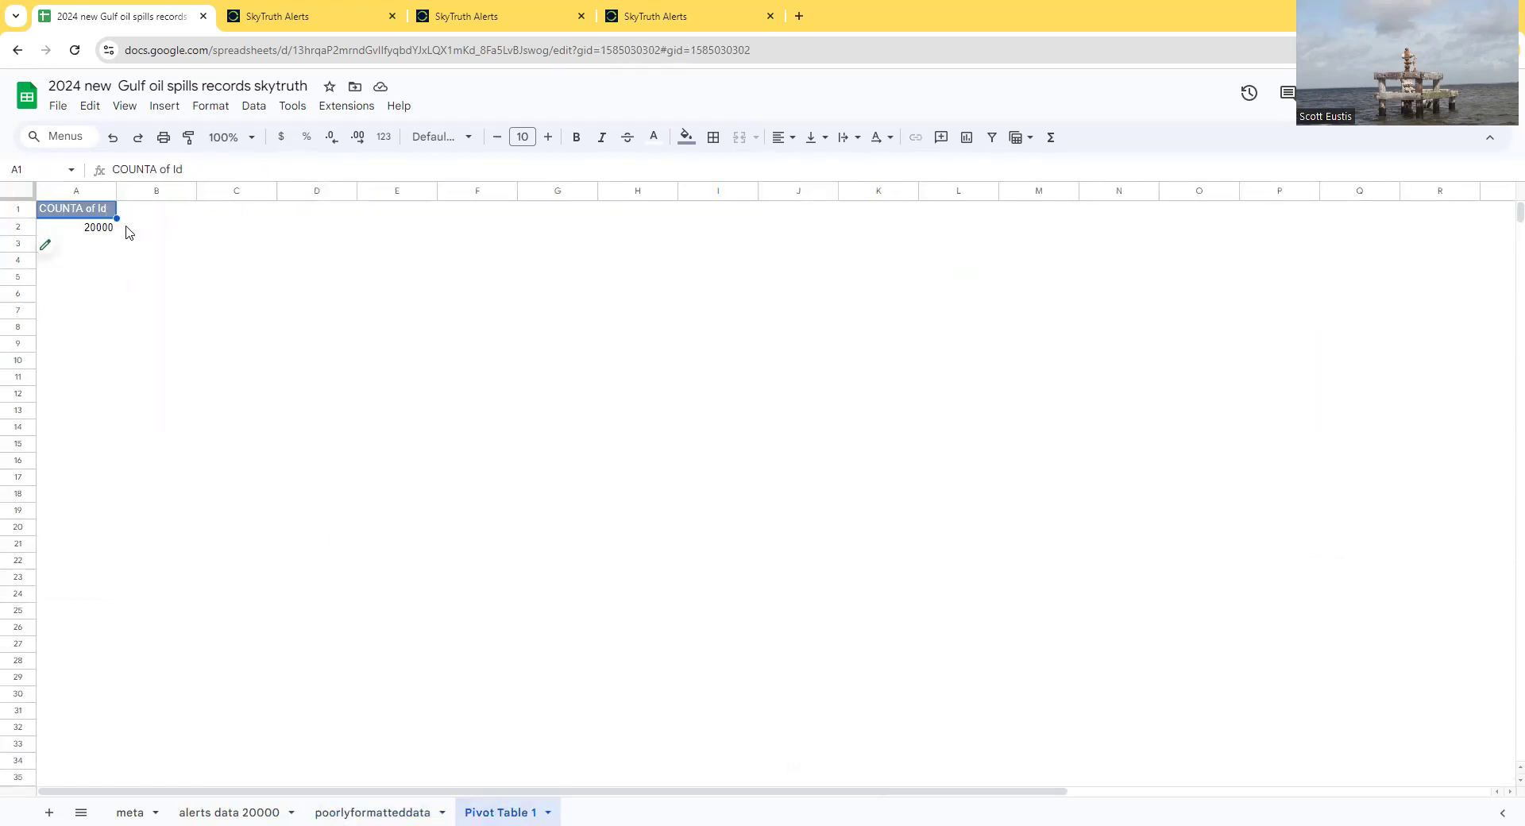
left_click(54, 246)
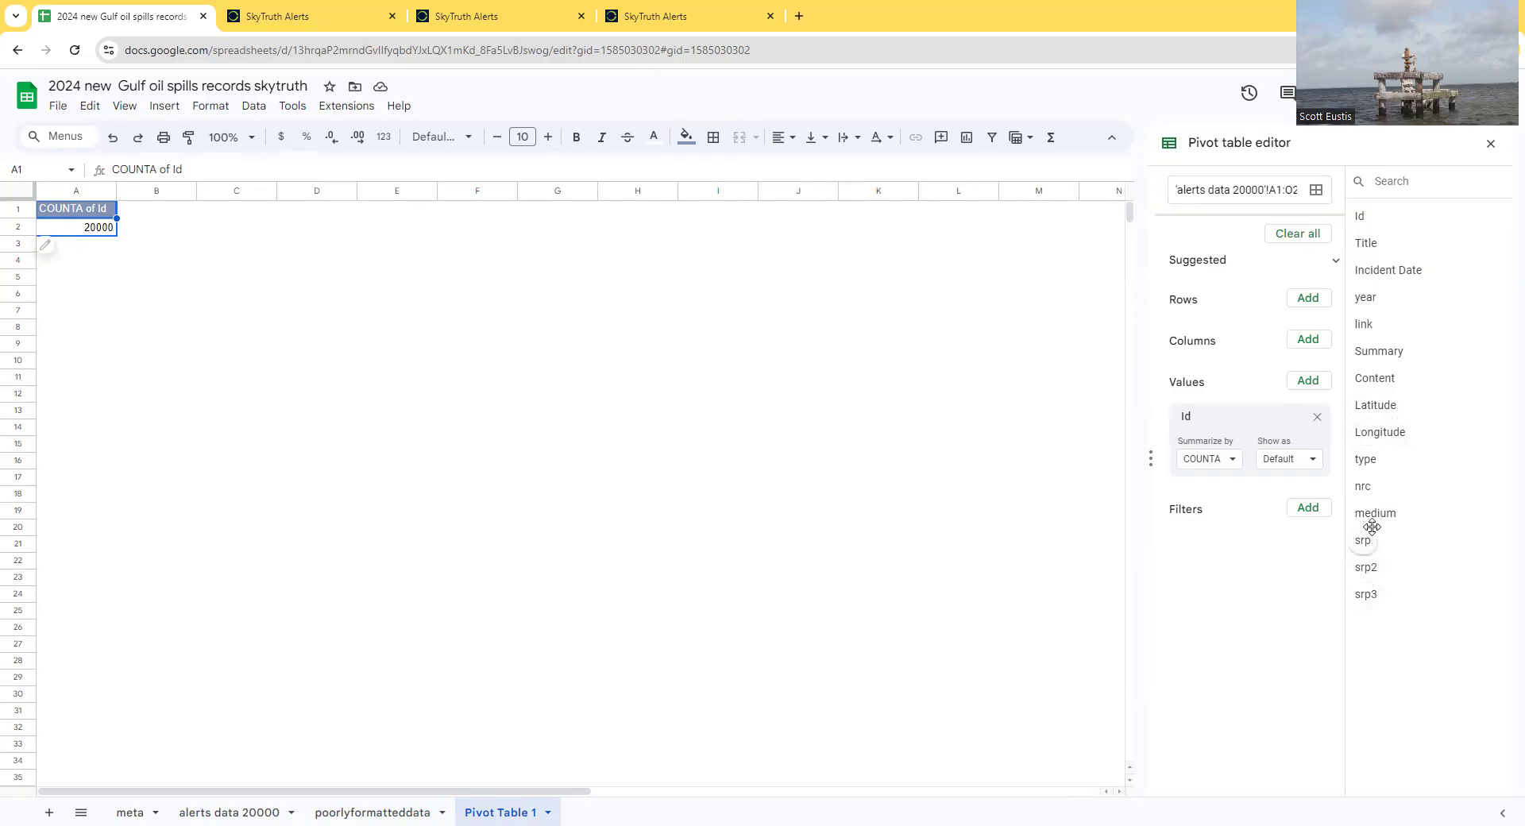
left_click_drag(1372, 517, 1216, 556)
left_click(1237, 592)
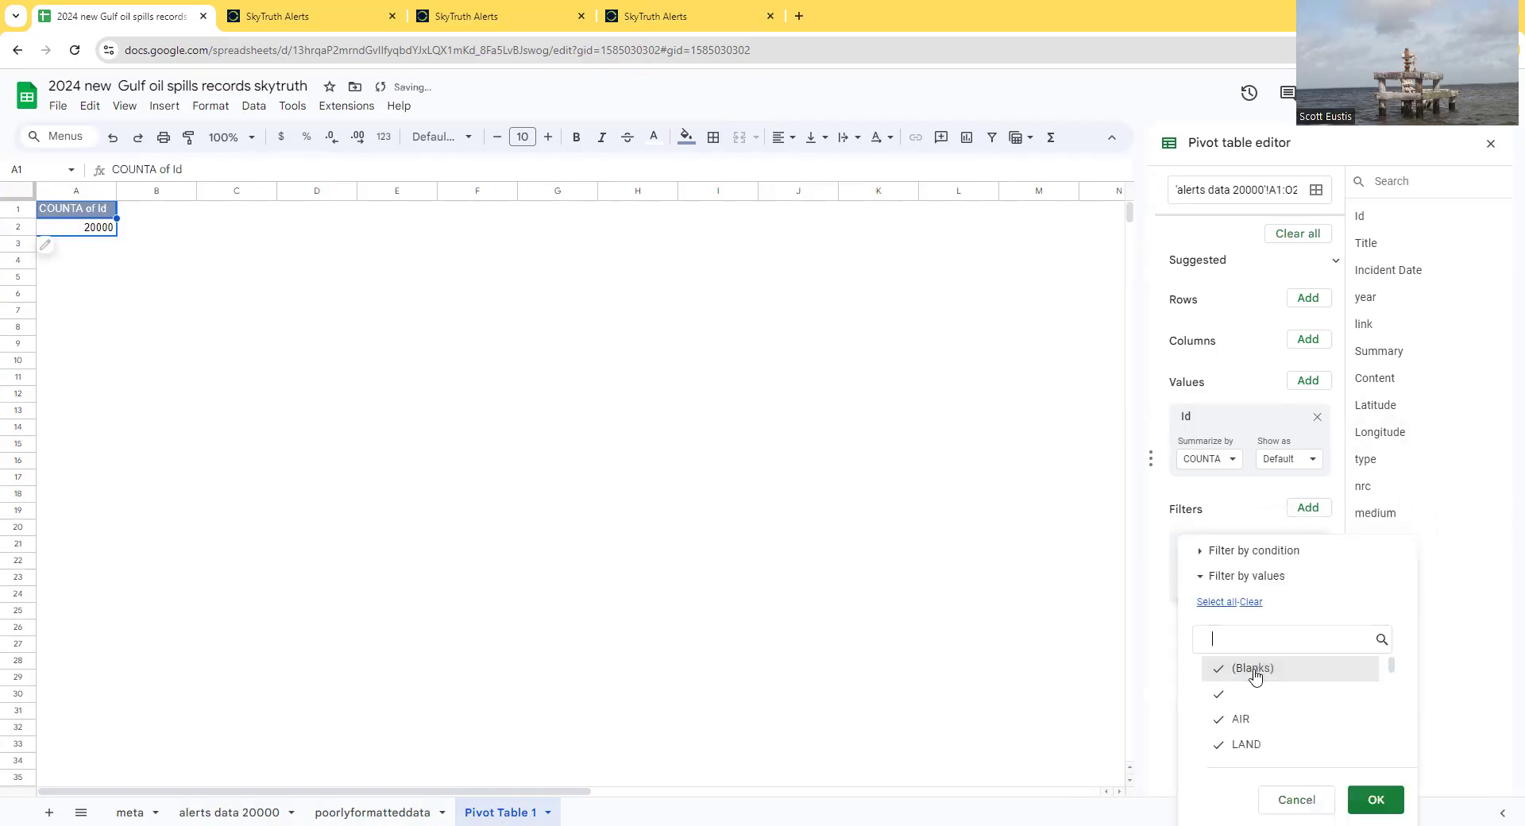
left_click(1252, 604)
scroll(1260, 734, "down", 4)
scroll(1259, 727, "up", 5)
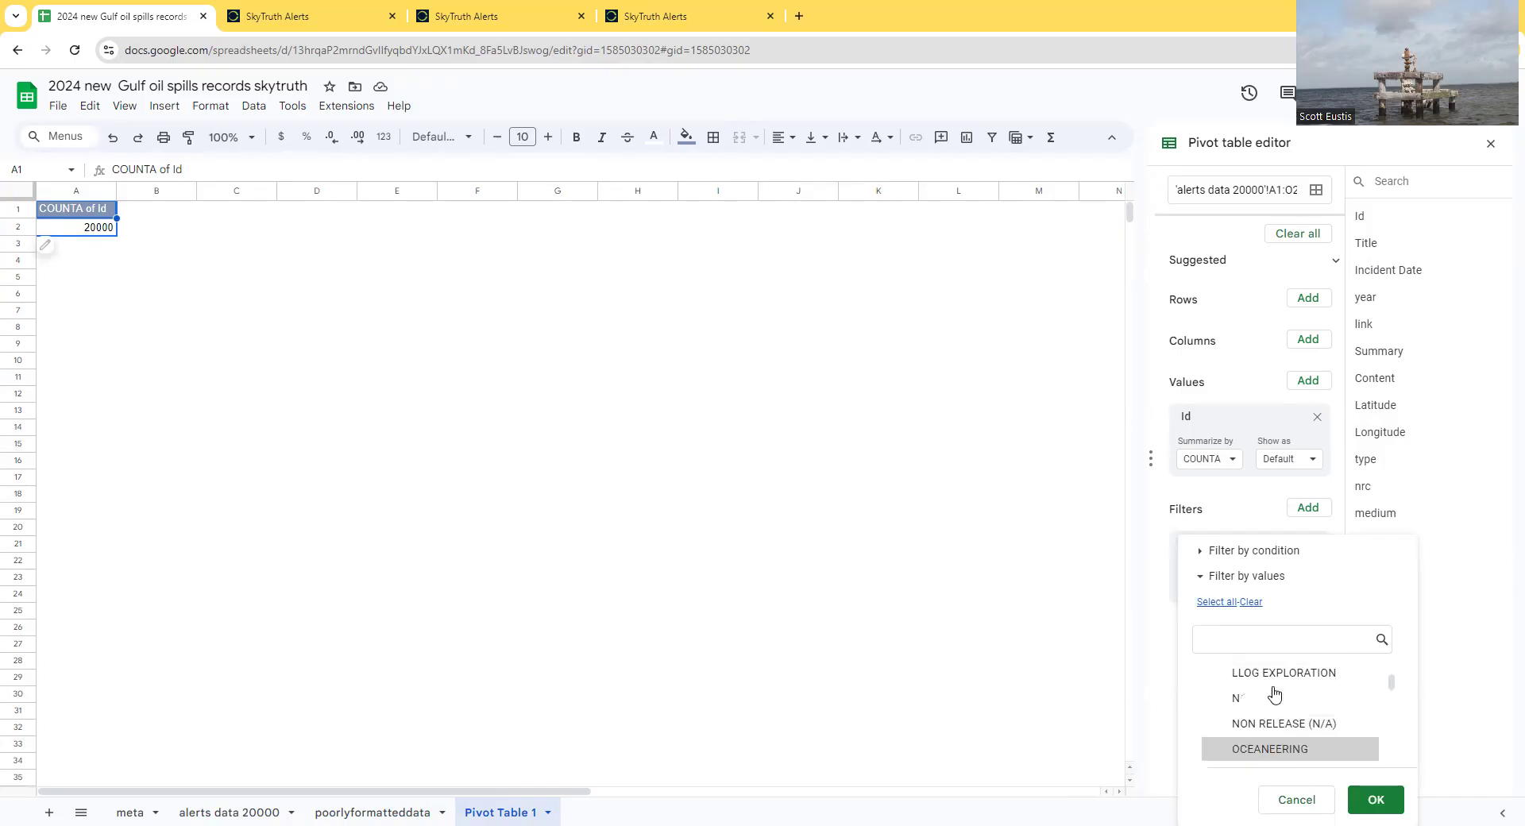
left_click(1297, 800)
Step: Return to the alerts data 20000 sheet and examine the medium column from the last rows back up to the header
left_click(266, 809)
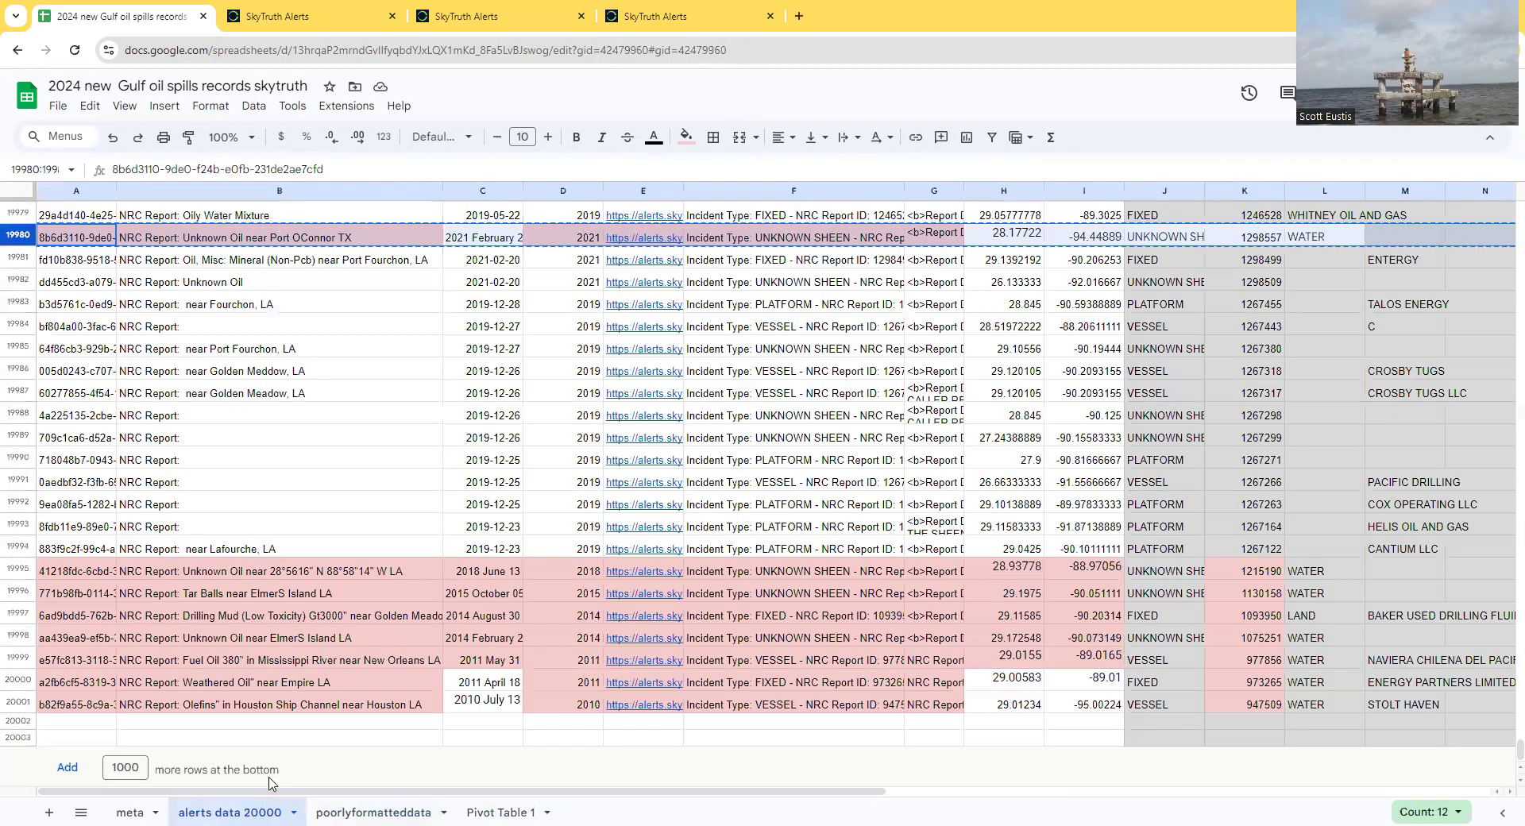
left_click(1310, 661)
scroll(1311, 660, "up", 6)
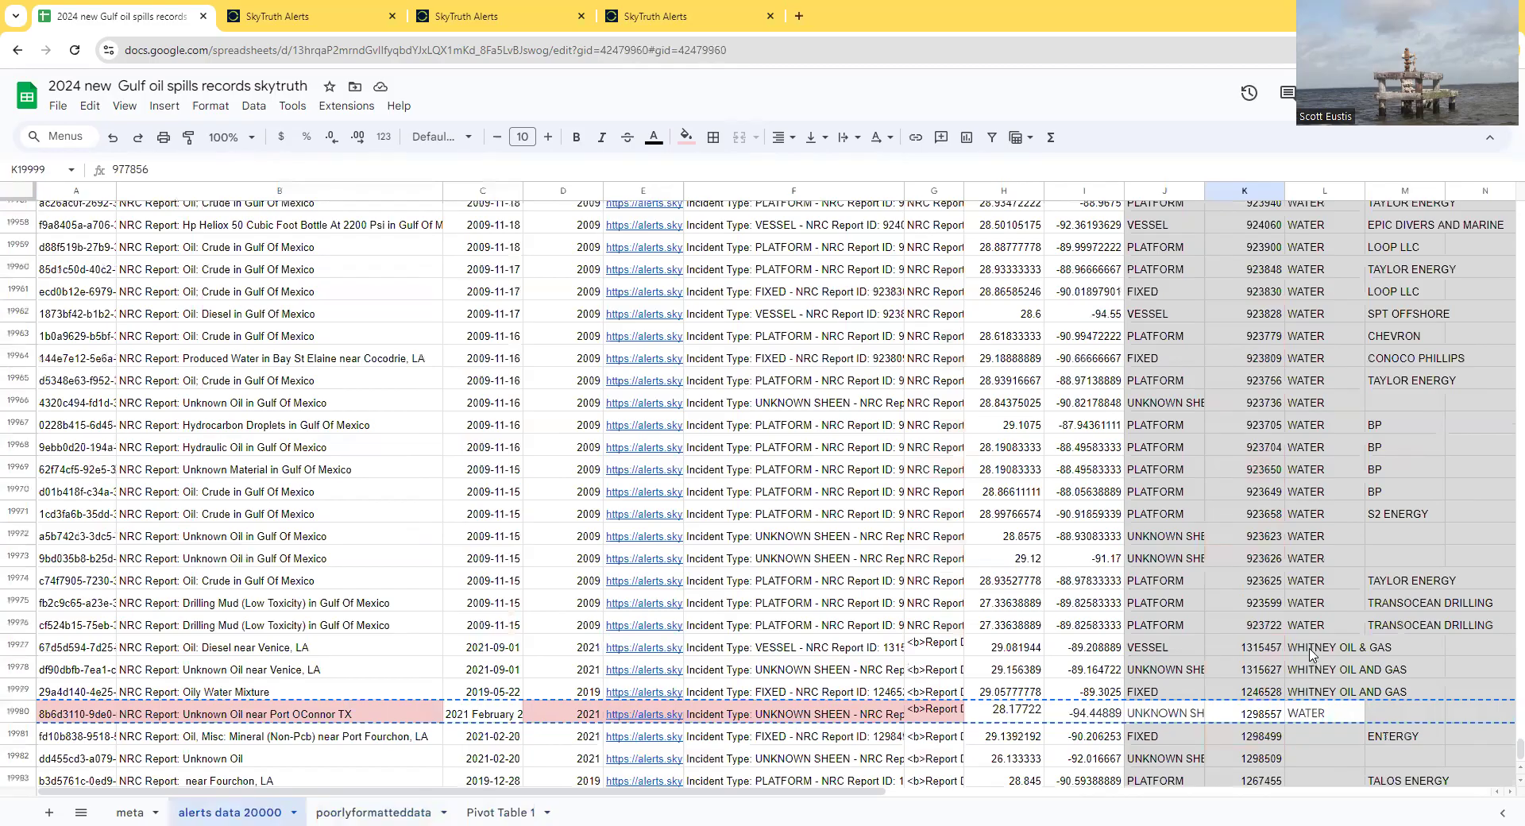
scroll(1309, 651, "up", 20)
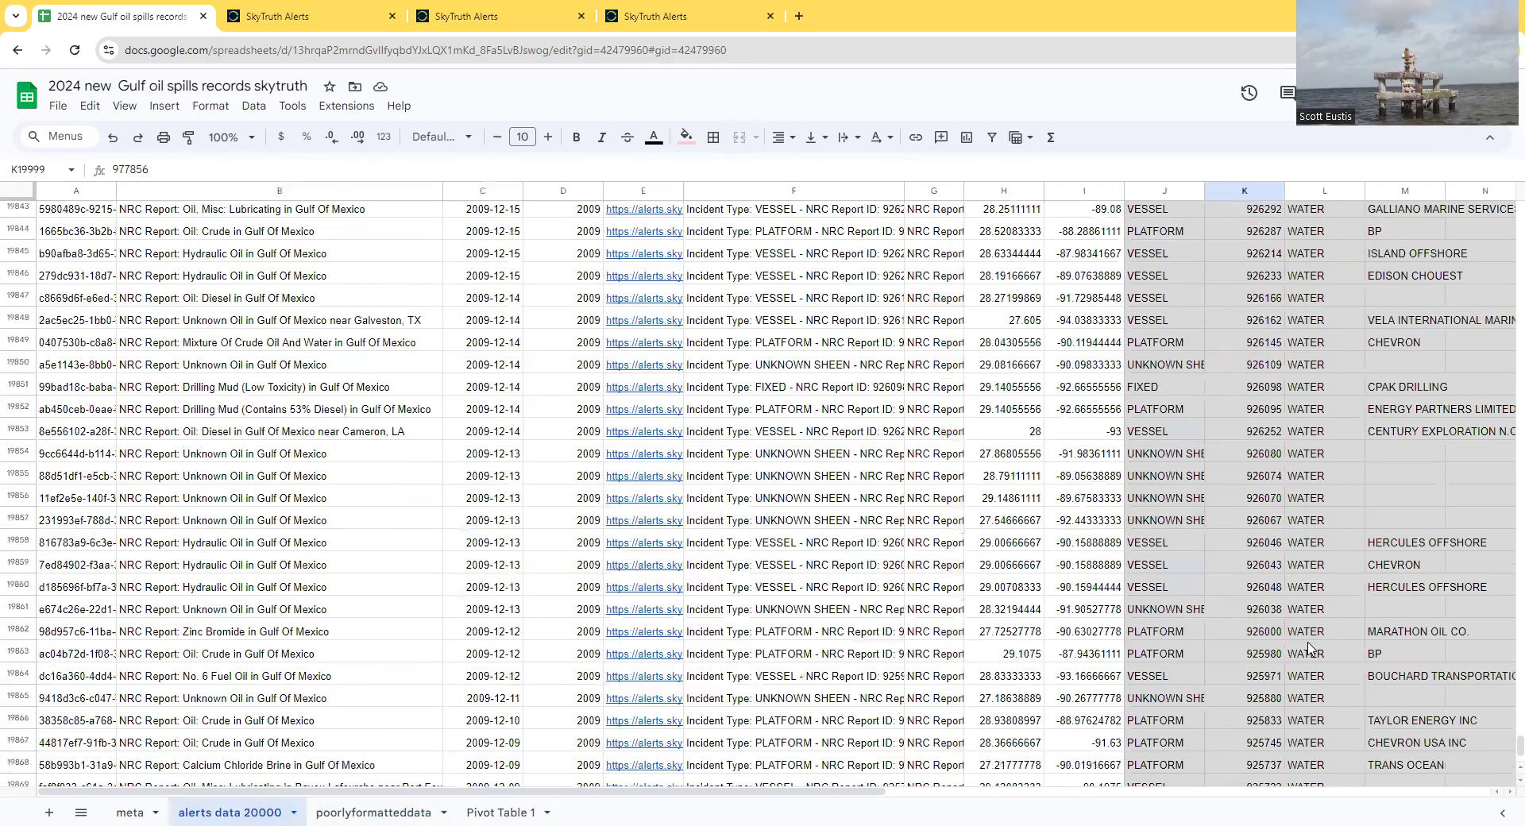
scroll(1309, 626, "up", 15)
scroll(1316, 588, "up", 3)
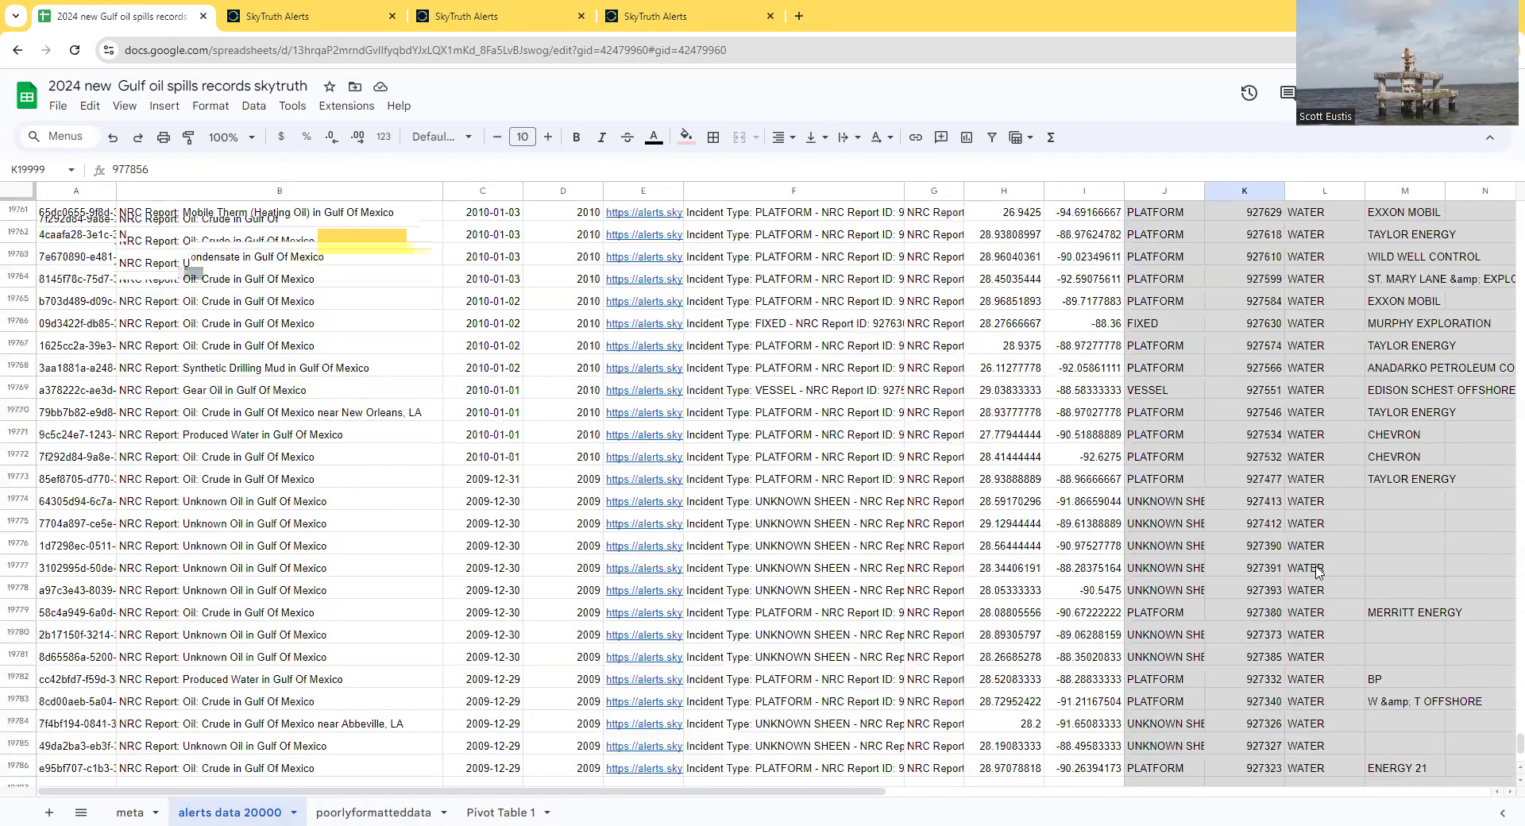
left_click(1318, 575)
scroll(1323, 572, "up", 6)
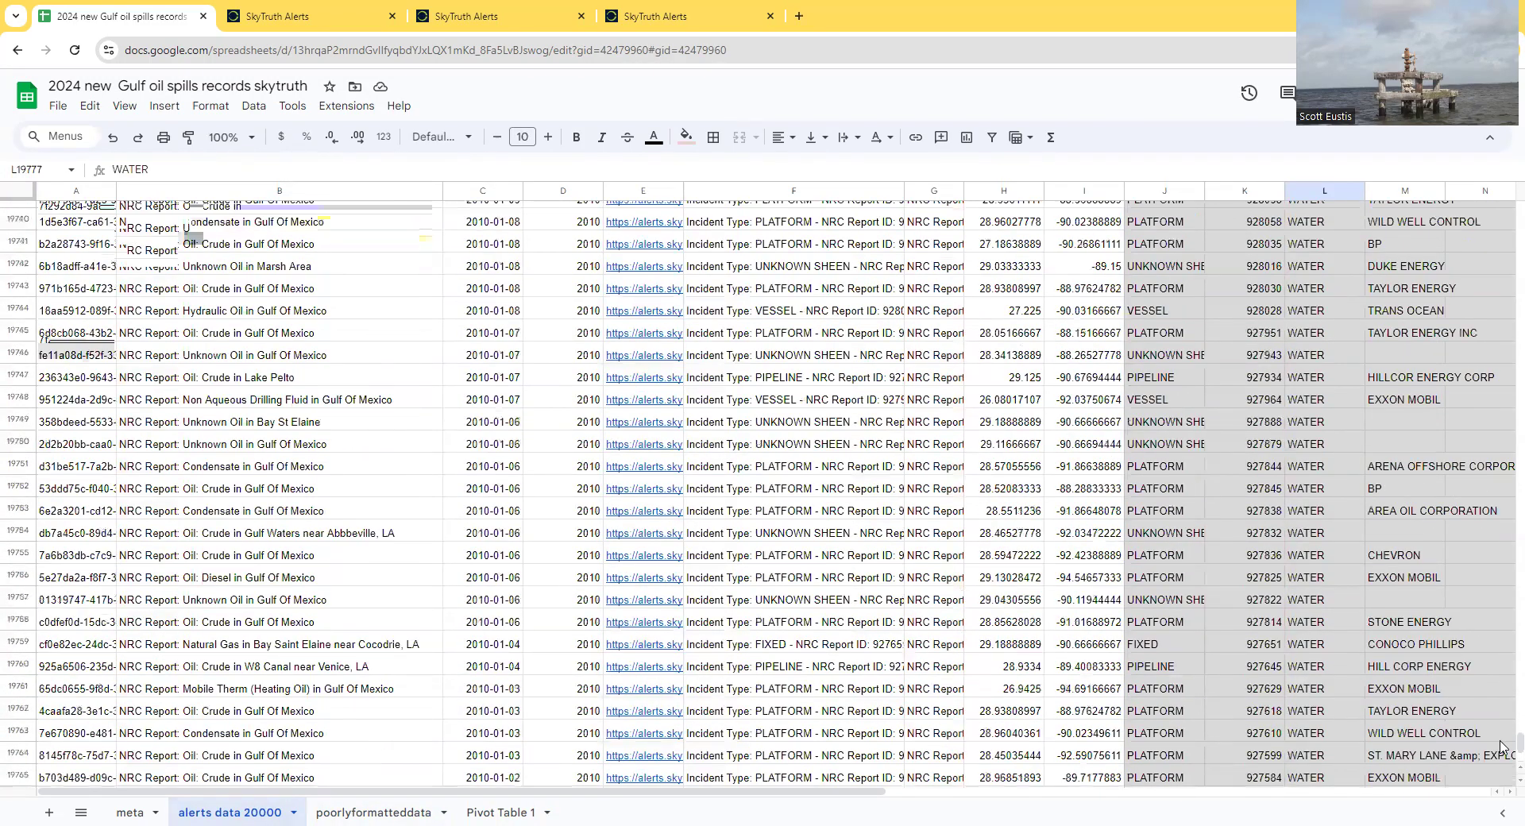
left_click_drag(1503, 734, 1503, 208)
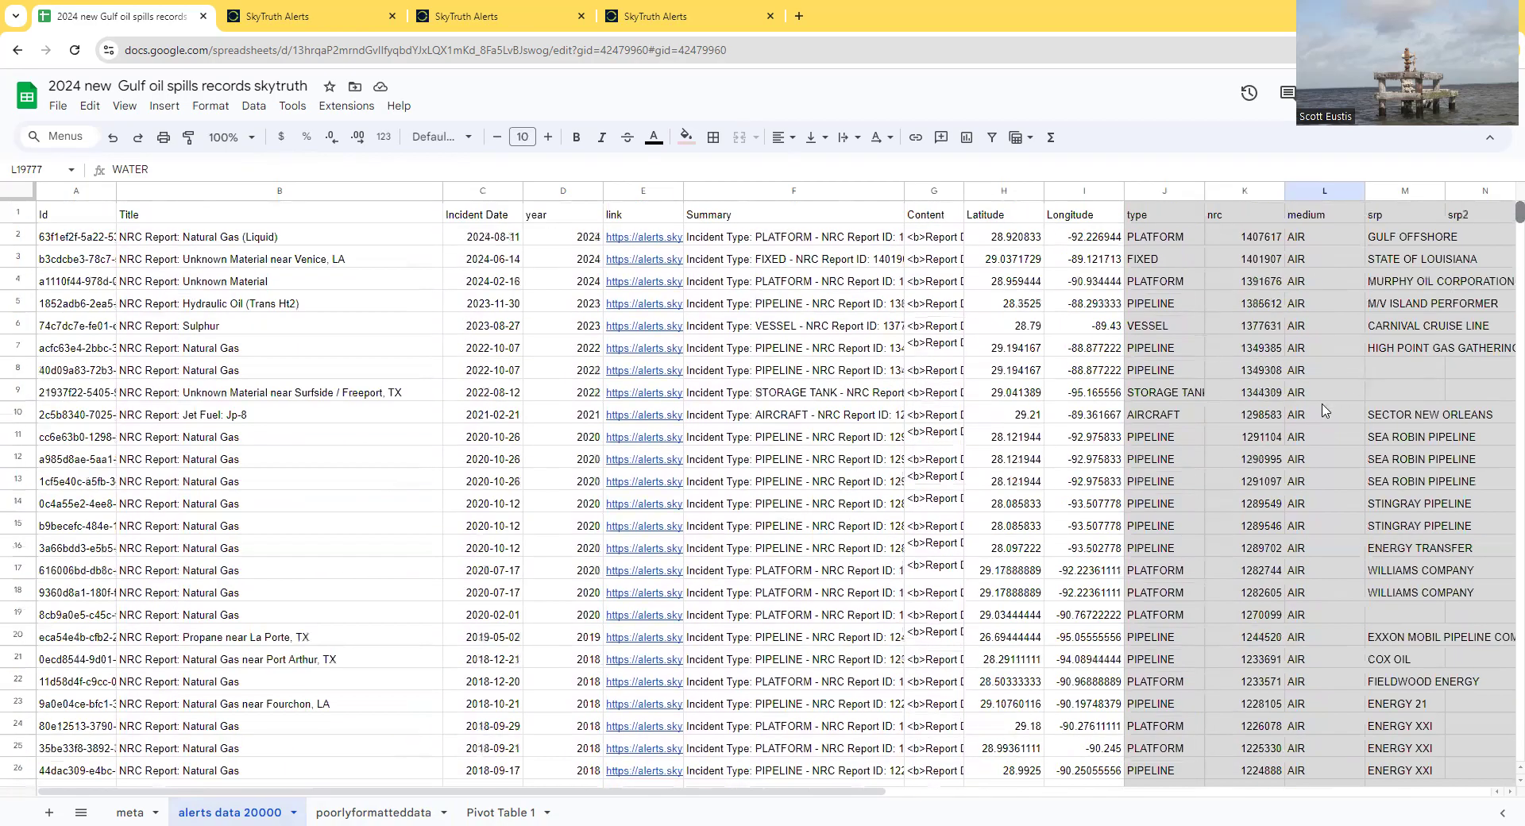
Step: Transfer the misplaced company name LLOG EXPLORATION from the medium cell L303 to the srp cell M303
scroll(1316, 410, "down", 10)
scroll(1364, 548, "down", 20)
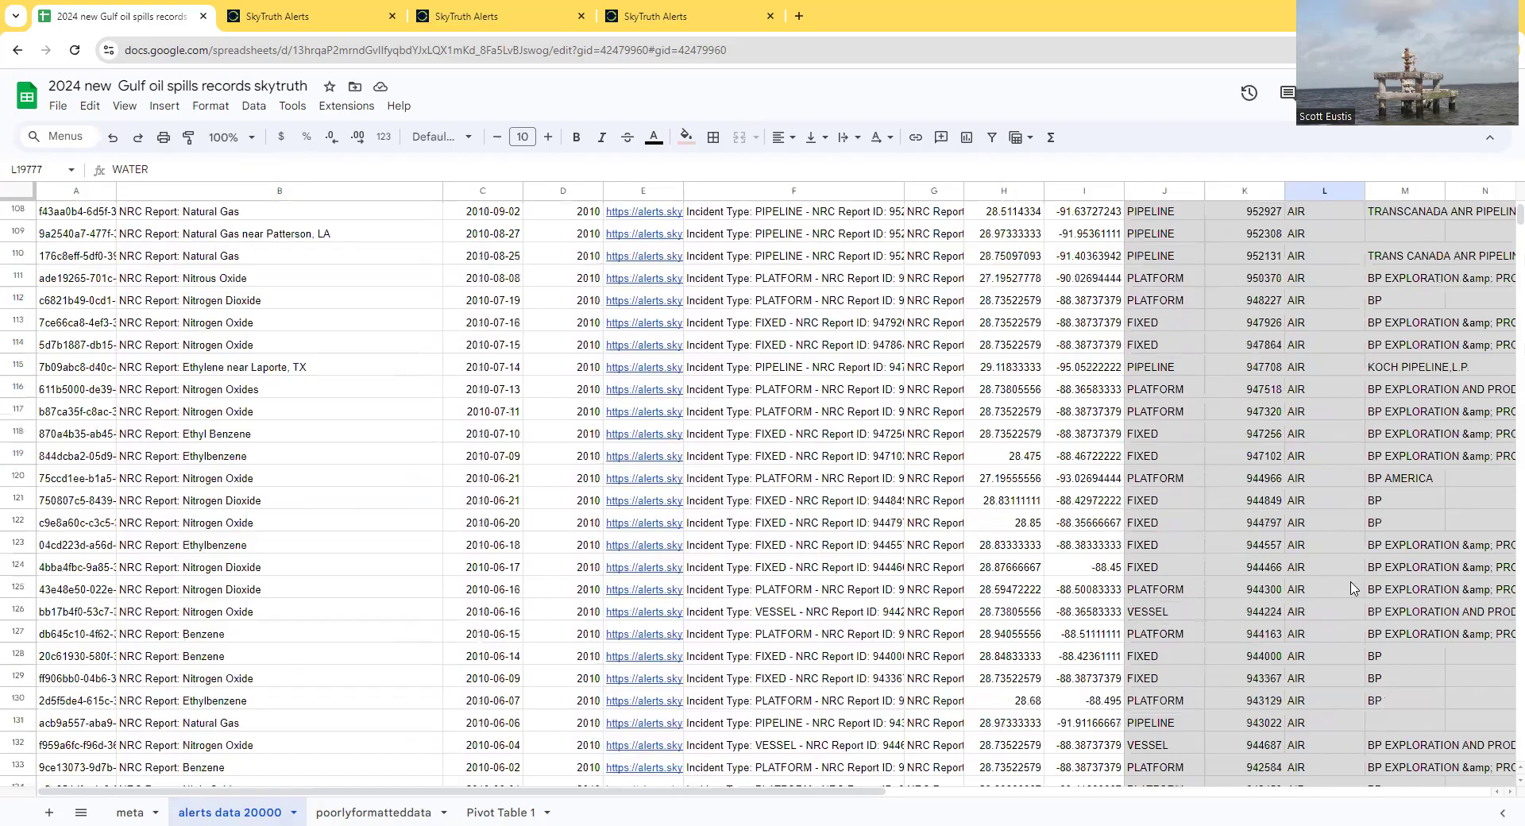
scroll(1354, 587, "down", 15)
scroll(1353, 586, "down", 19)
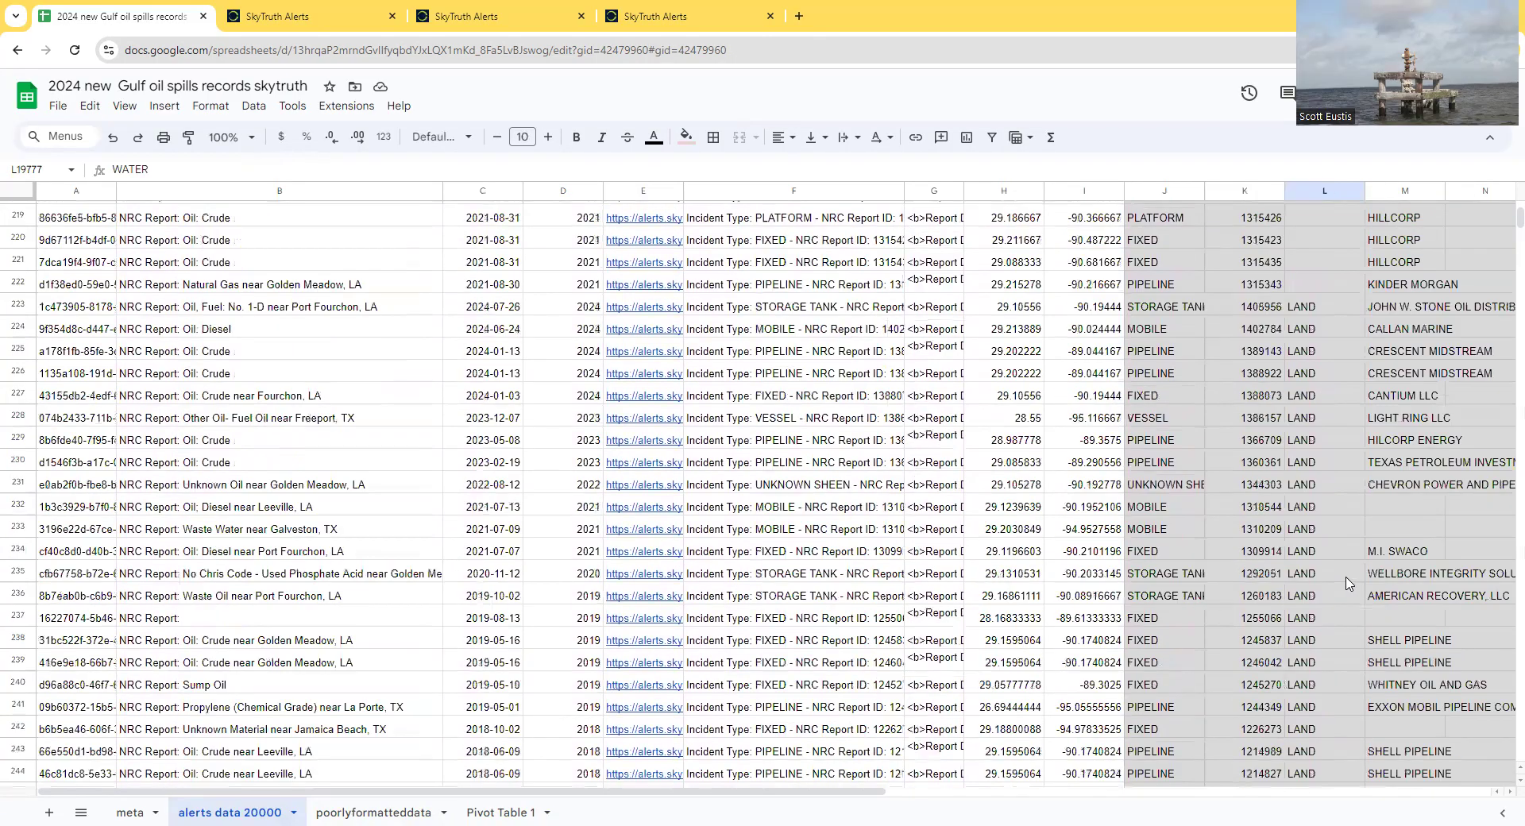
scroll(1348, 585, "down", 17)
scroll(1345, 580, "down", 9)
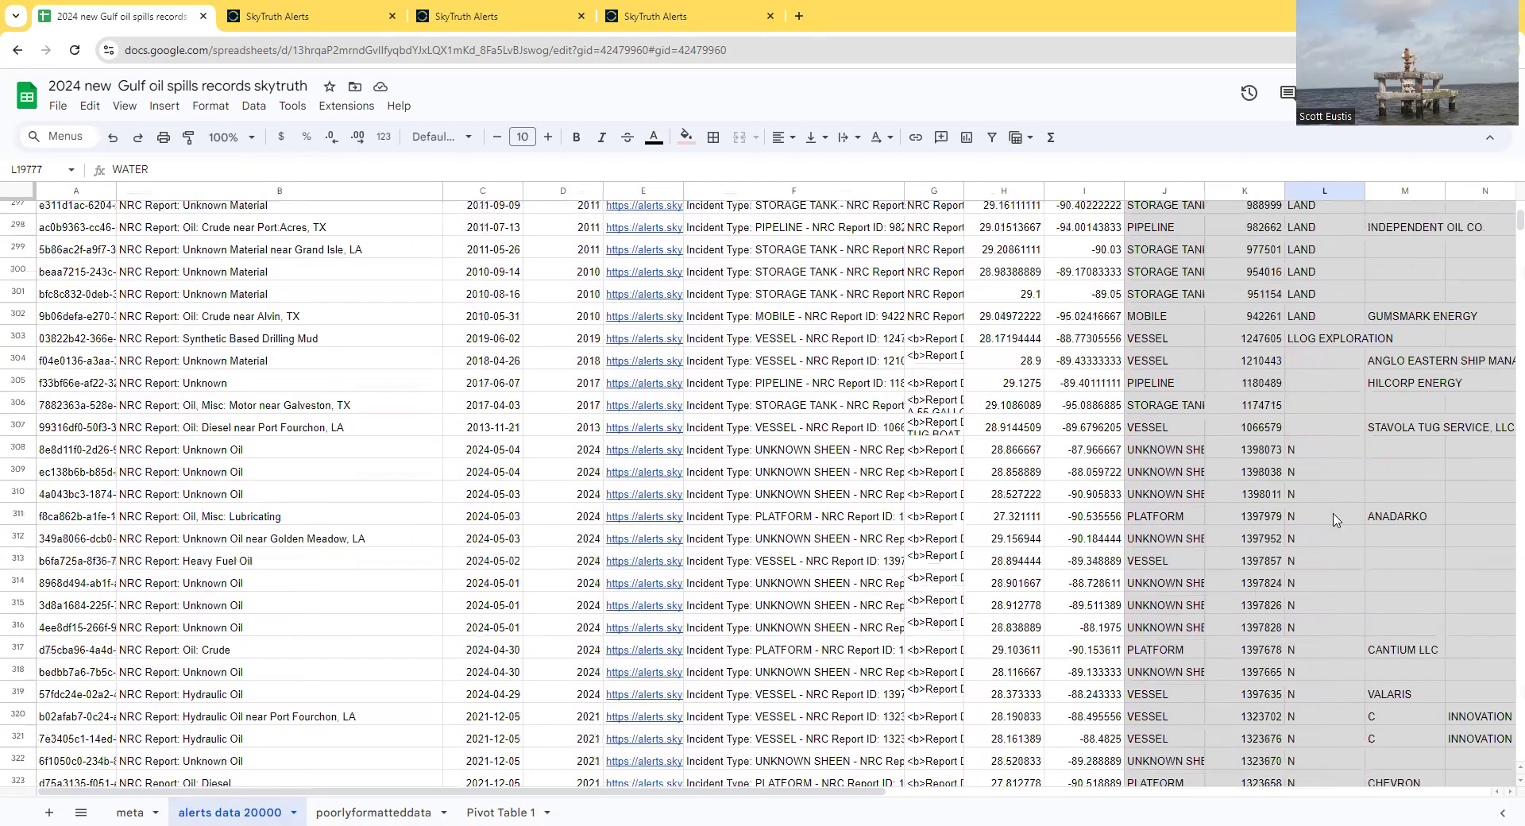
scroll(1312, 412, "up", 1)
left_click(1319, 416)
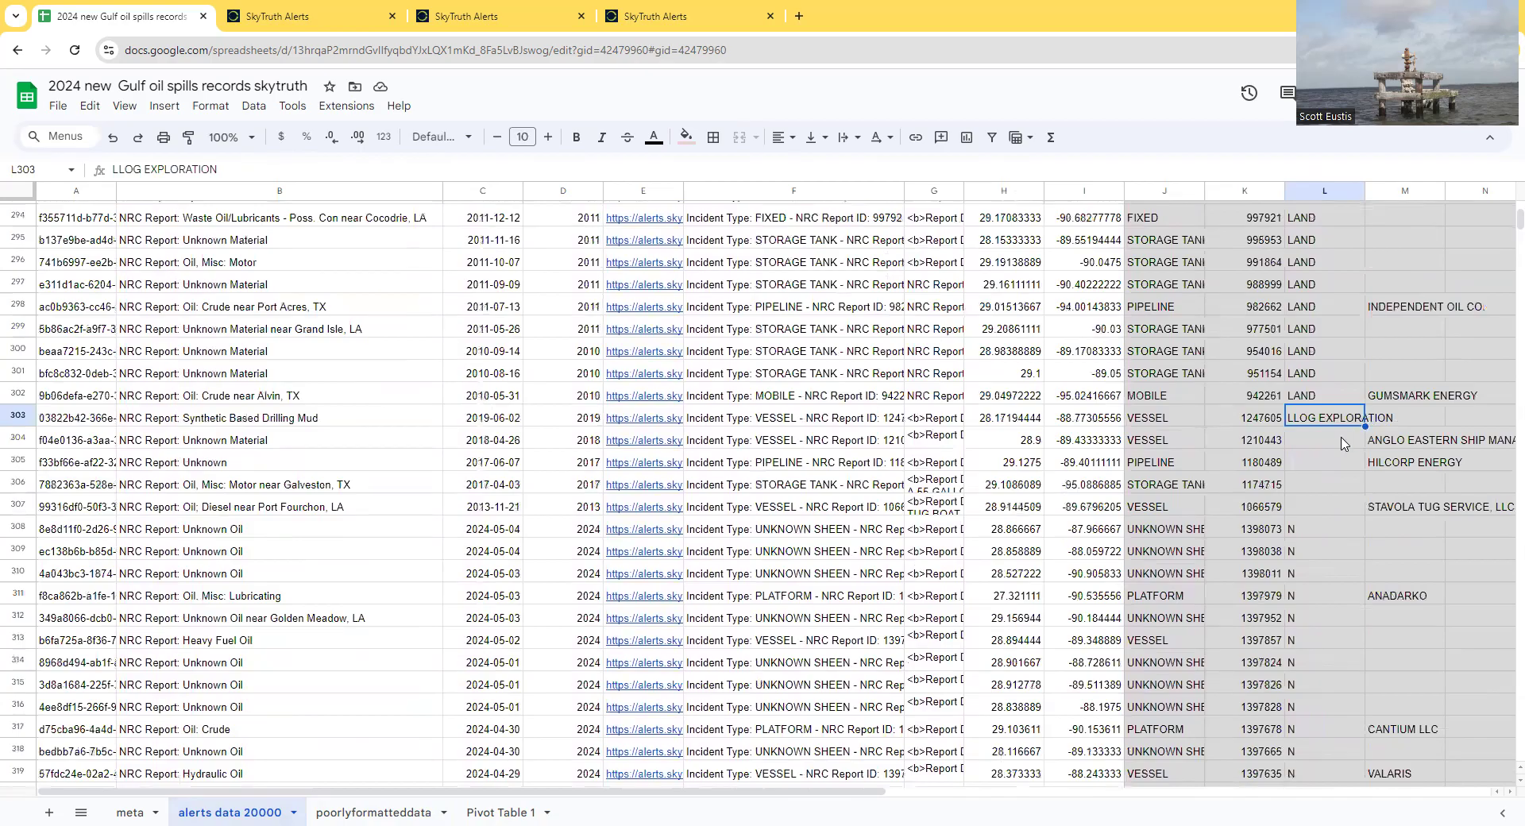
left_click(1343, 443)
left_click(1355, 419)
left_click_drag(1365, 427, 1389, 417)
left_click(1341, 468)
Step: Examine the medium column below row 305 for further company names entered in place of a medium
scroll(1334, 552, "down", 13)
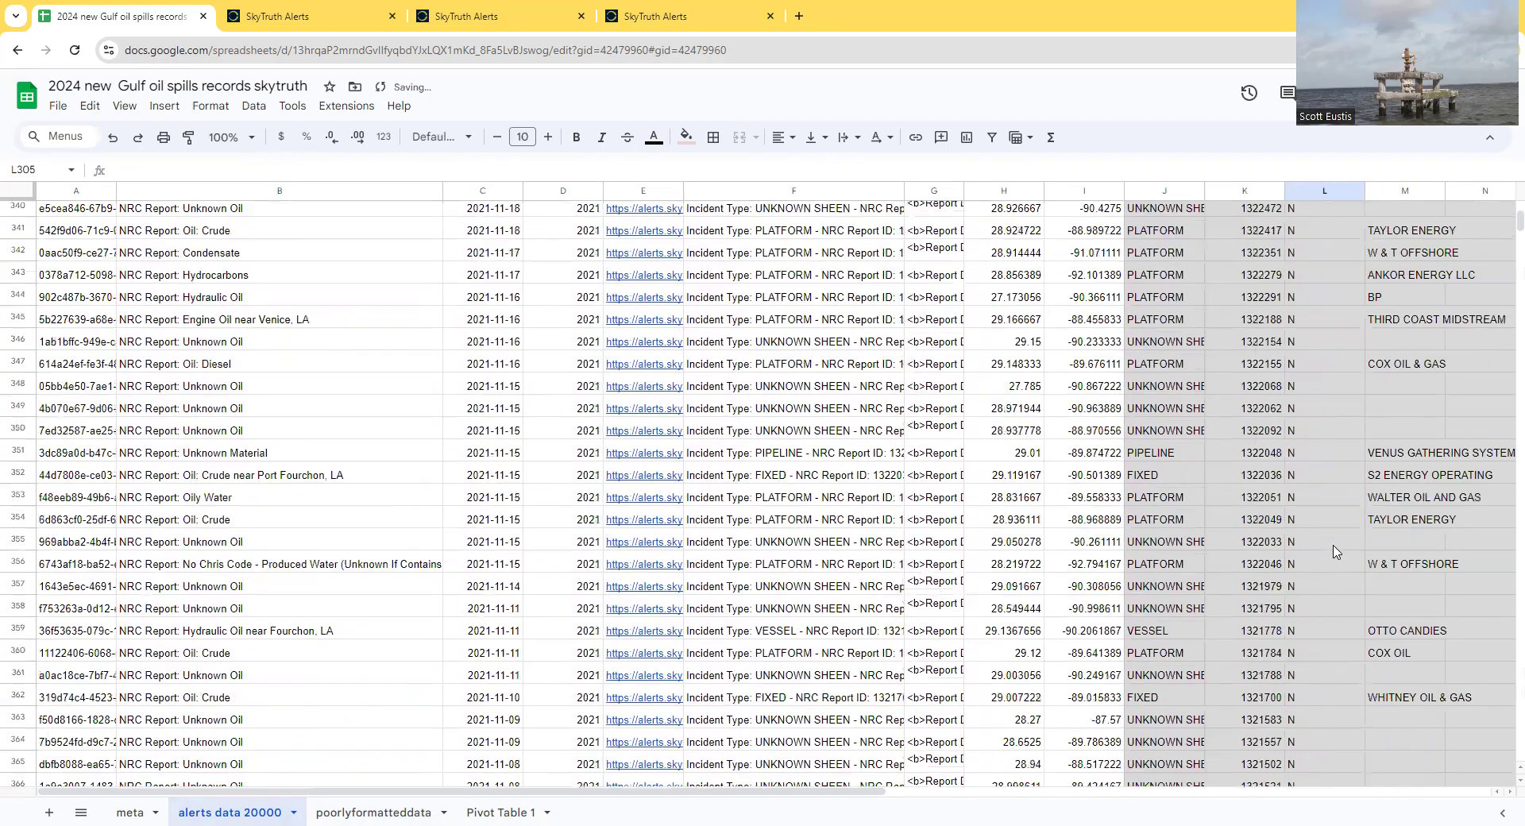
scroll(1334, 558, "down", 17)
scroll(1335, 558, "down", 1)
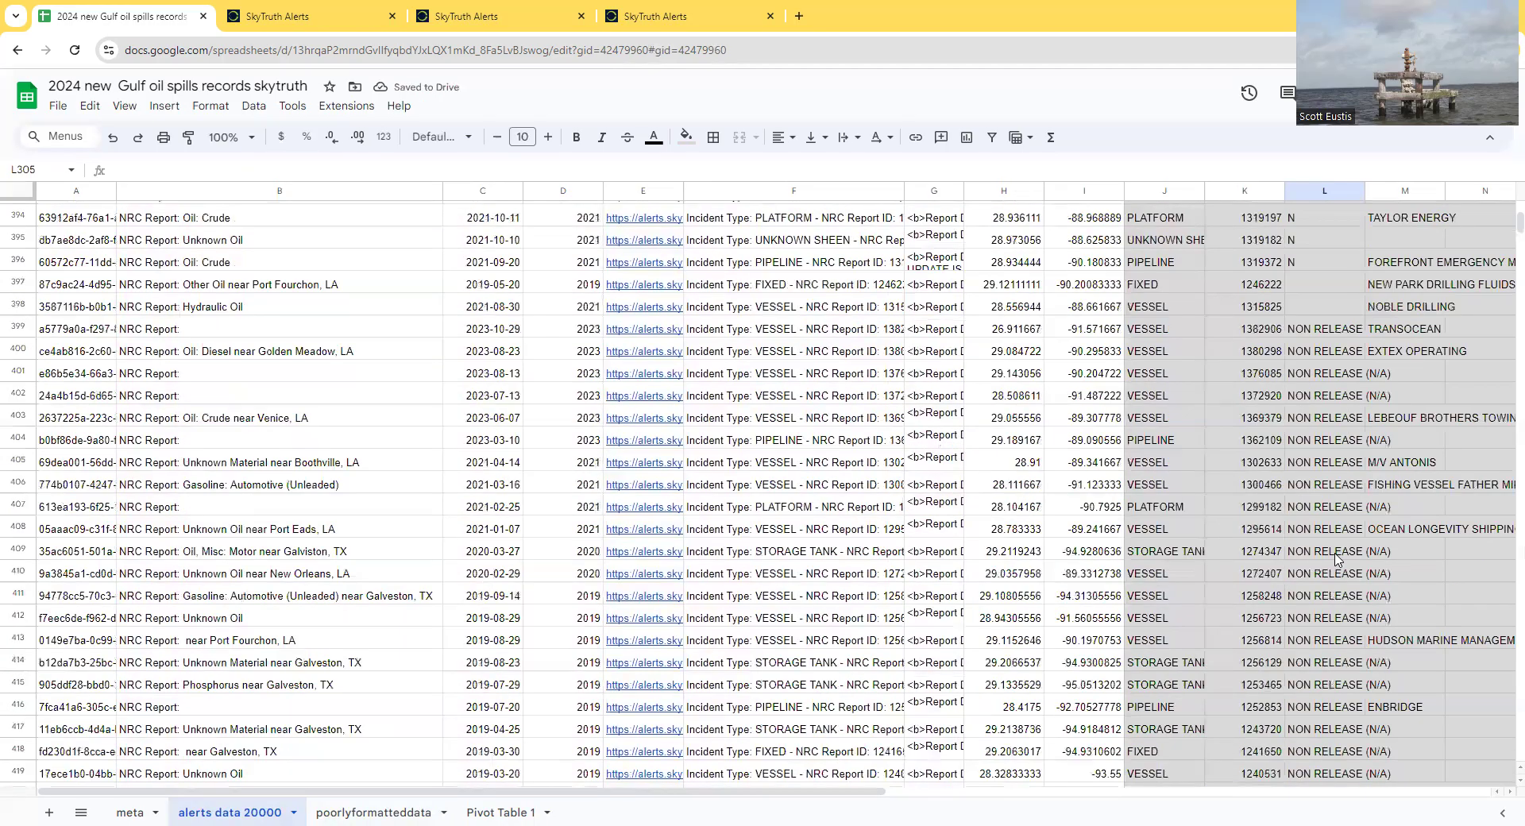
scroll(1335, 559, "down", 17)
scroll(1333, 556, "up", 1)
left_click(1325, 502)
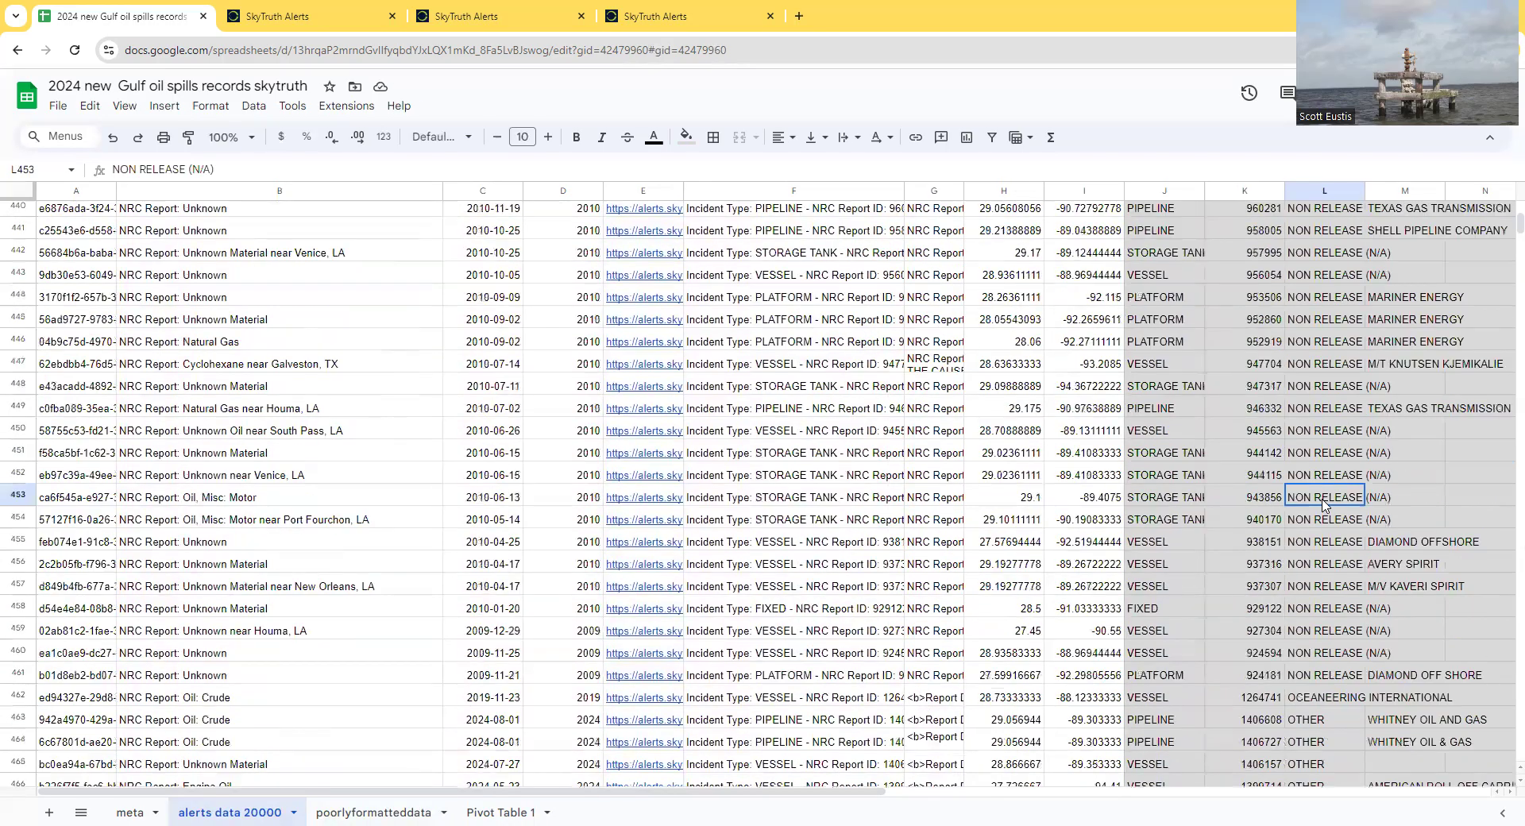
scroll(1326, 516, "down", 20)
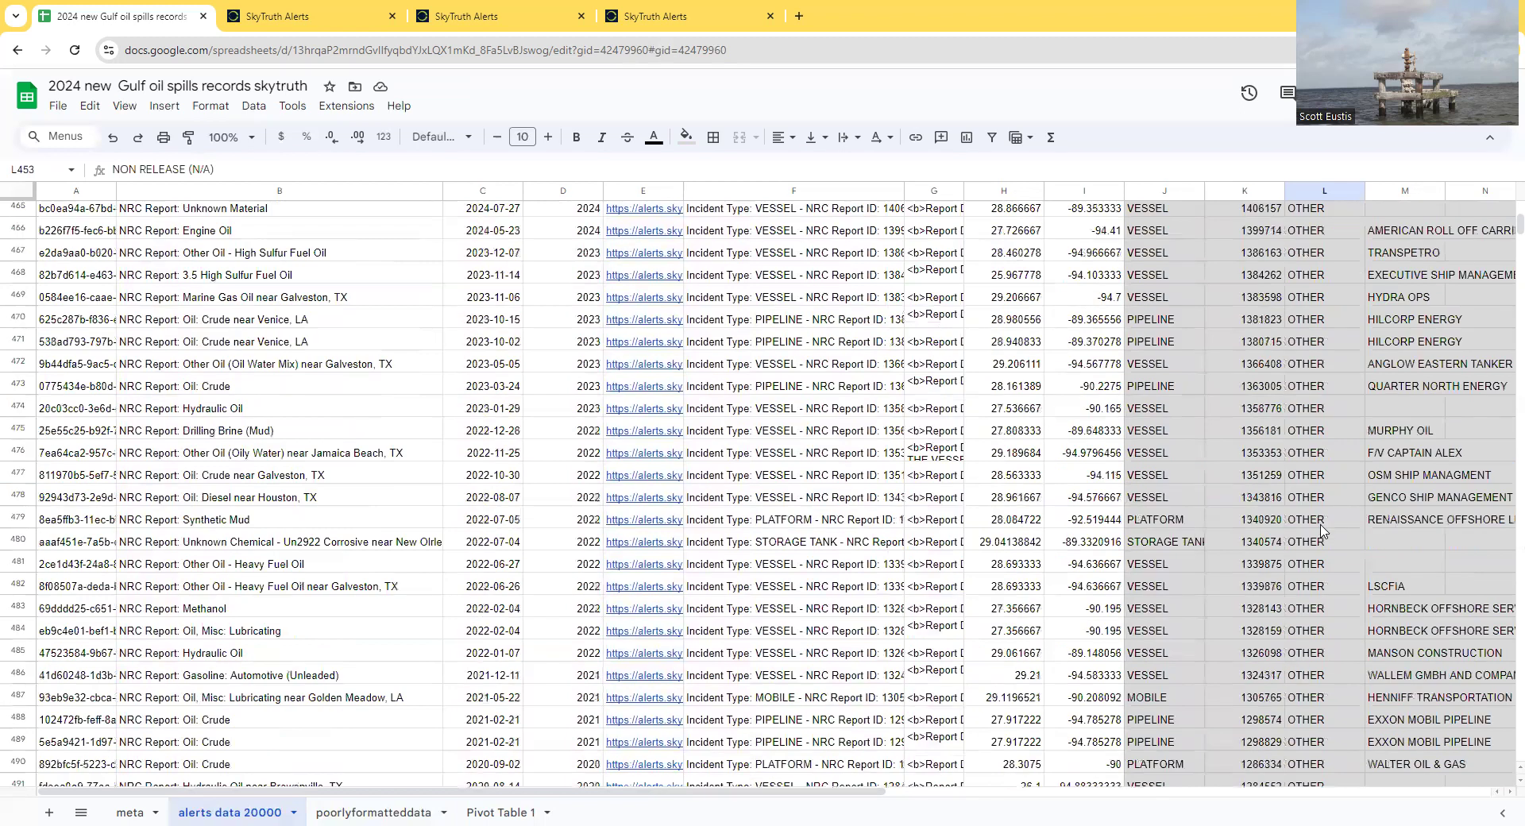
scroll(1326, 538, "down", 20)
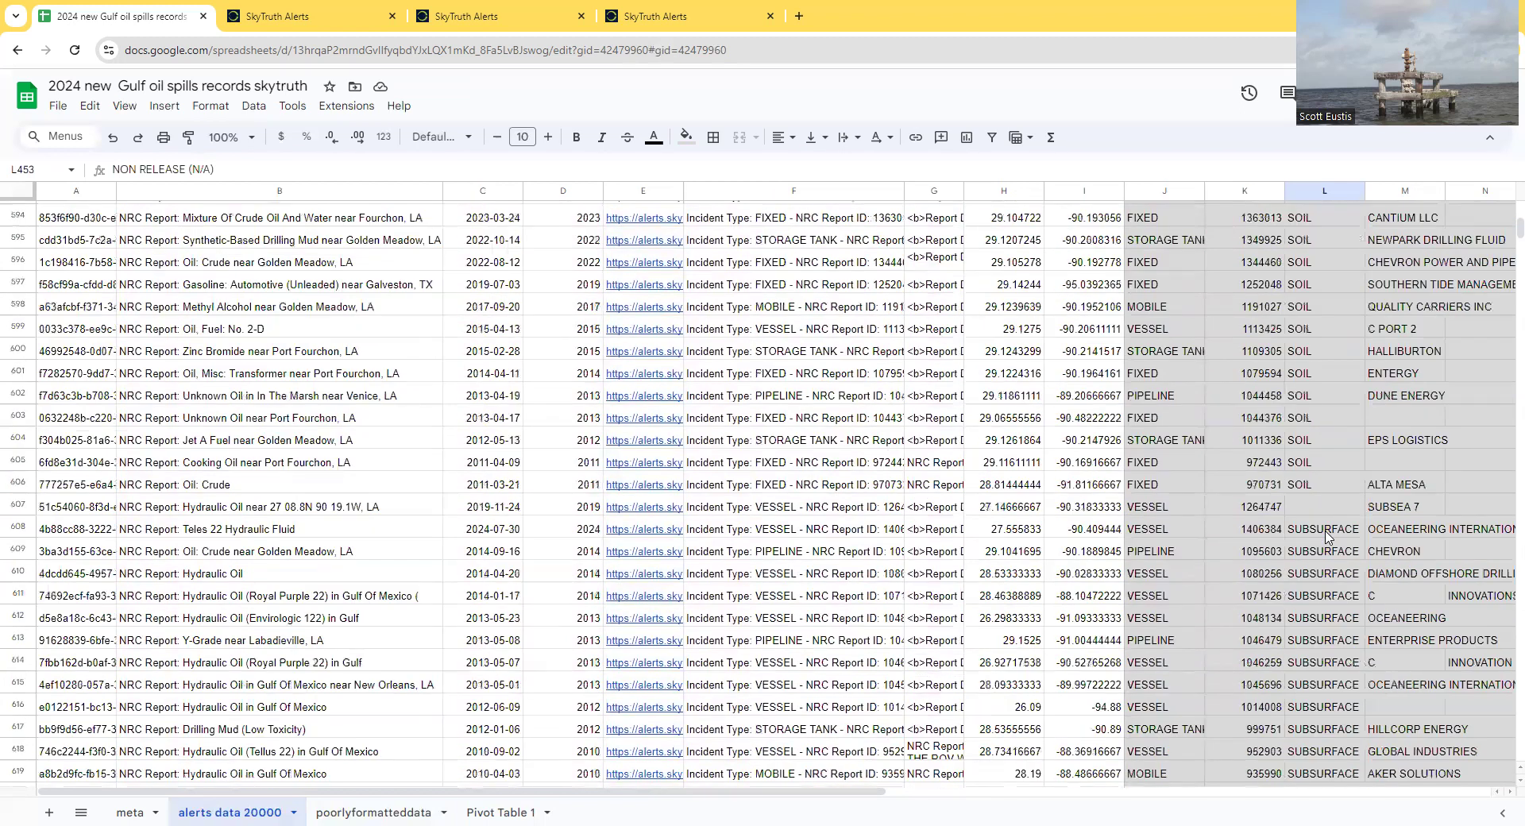
scroll(1325, 537, "down", 15)
scroll(1325, 540, "down", 20)
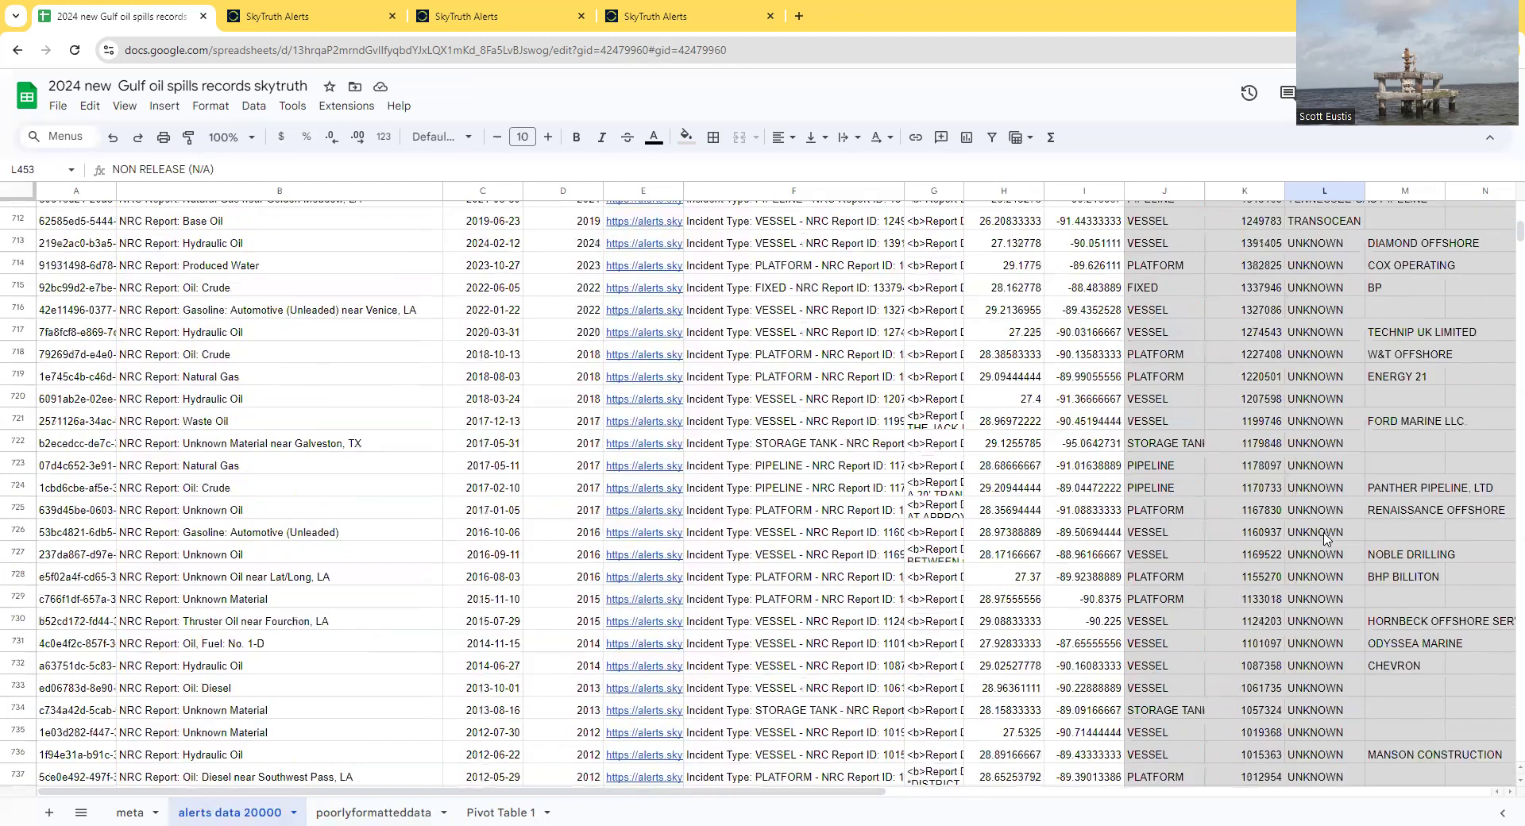
Step: Move the misplaced company names from the medium cells L705:L712 into the srp cells M705:M712
scroll(1325, 538, "up", 4)
left_click_drag(1323, 305, 1373, 458)
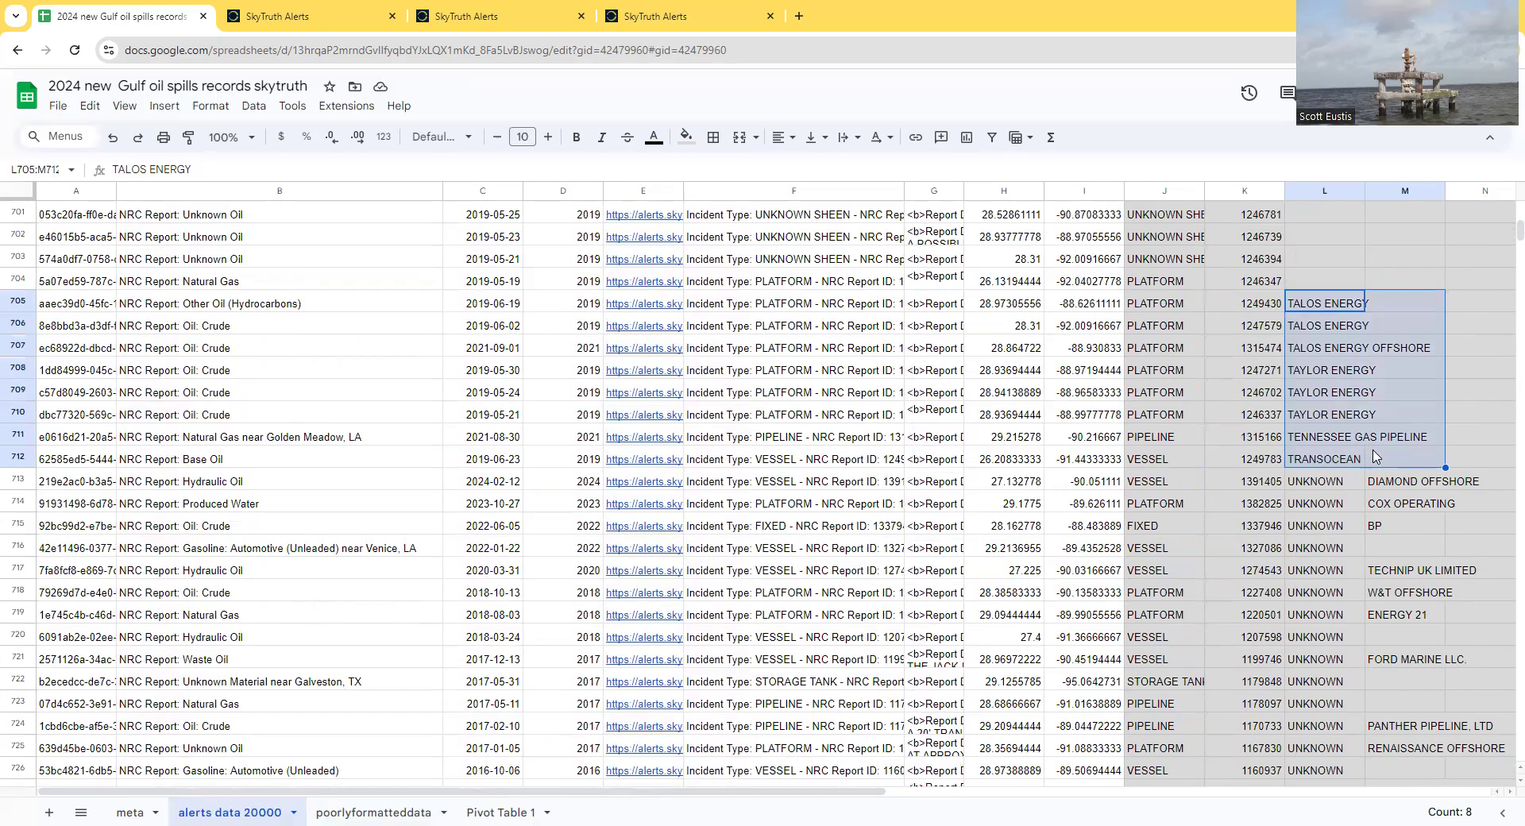
left_click(1354, 441)
left_click_drag(1327, 308, 1346, 461)
key("ctrl+c")
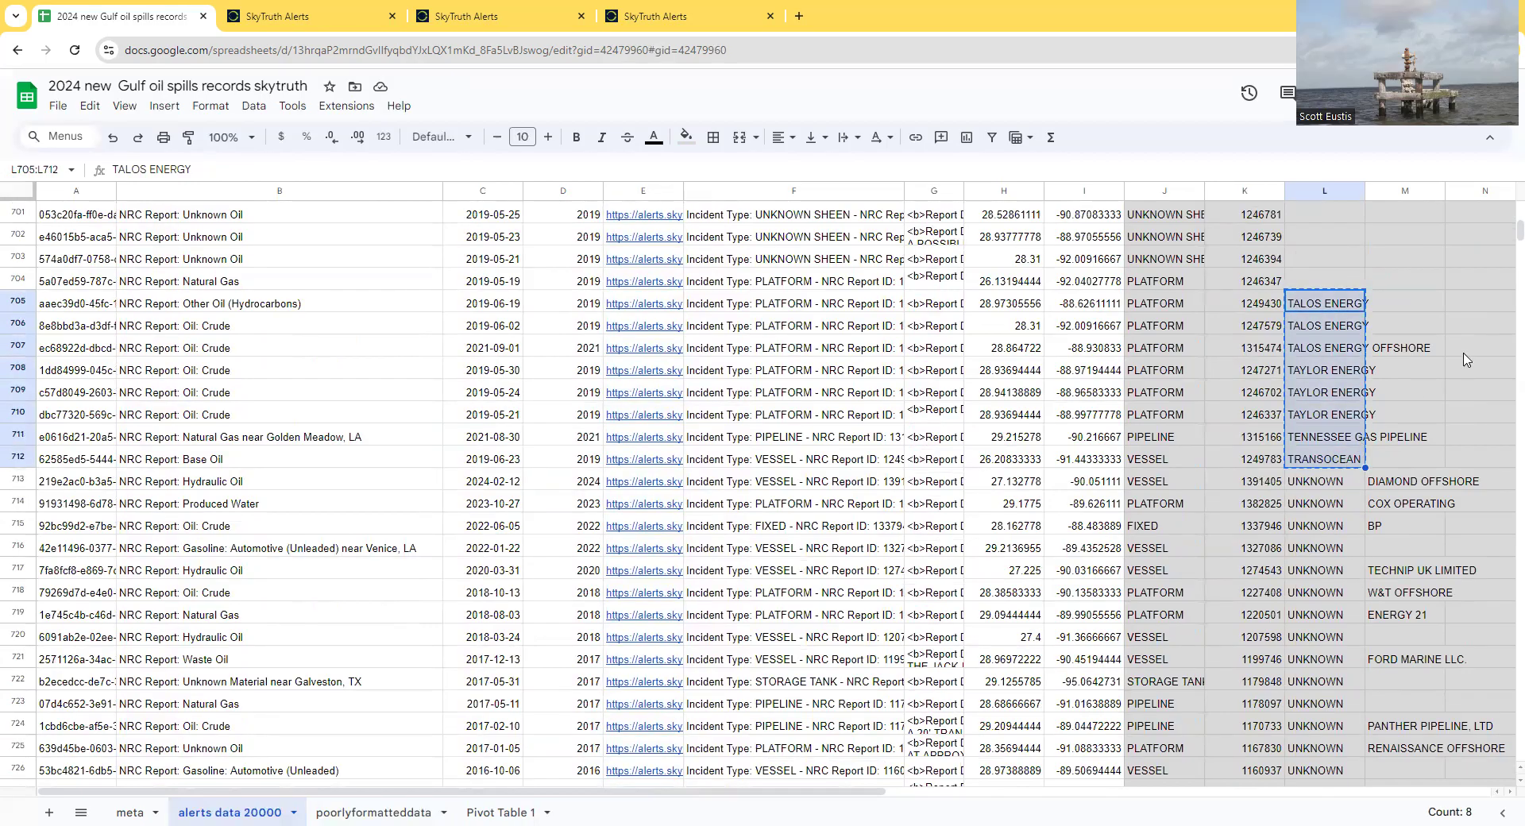
left_click(1466, 308)
key("ctrl+v")
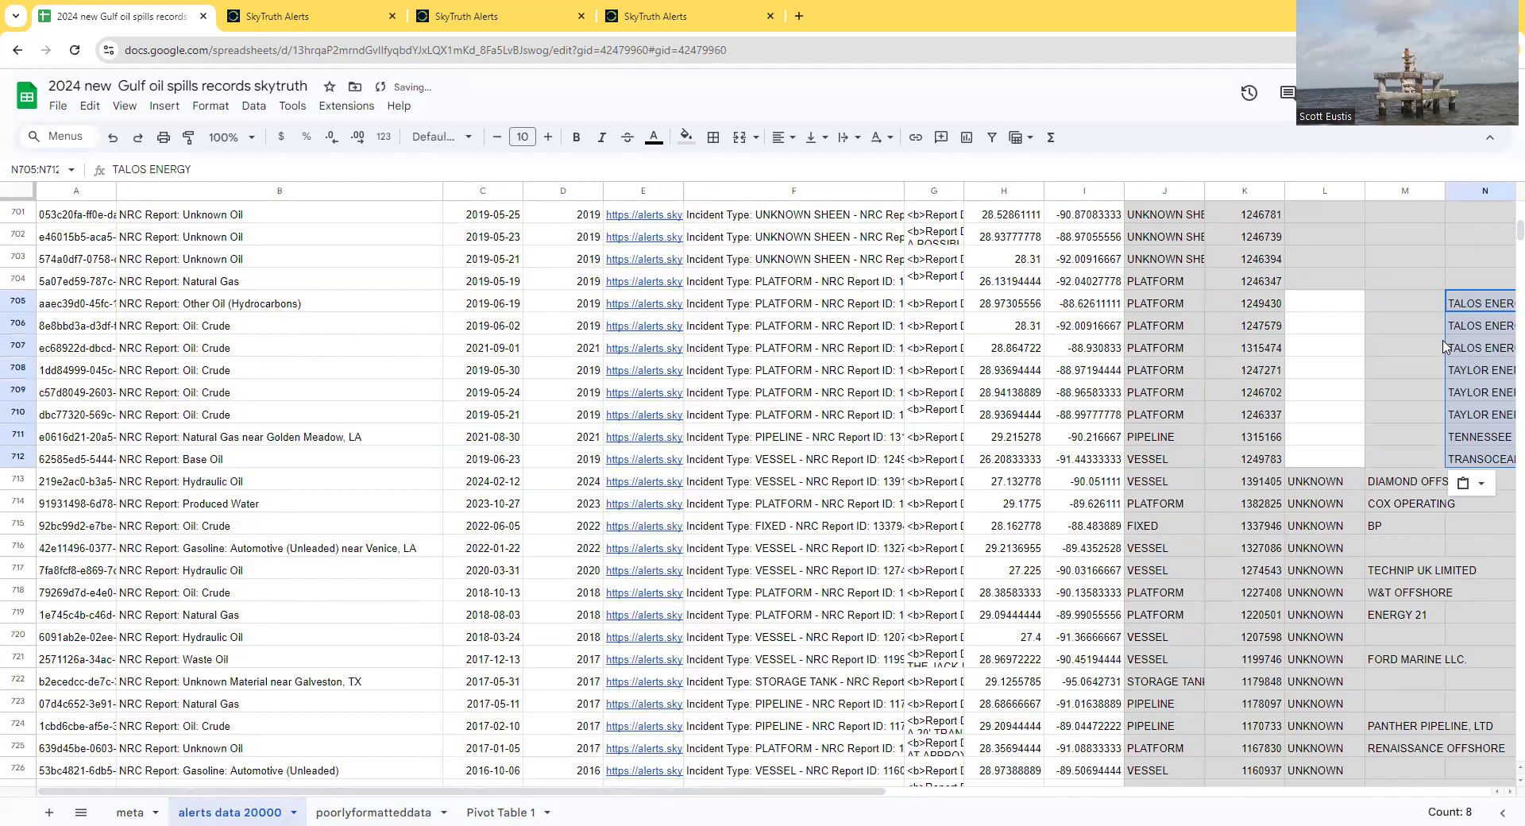
left_click(1328, 426)
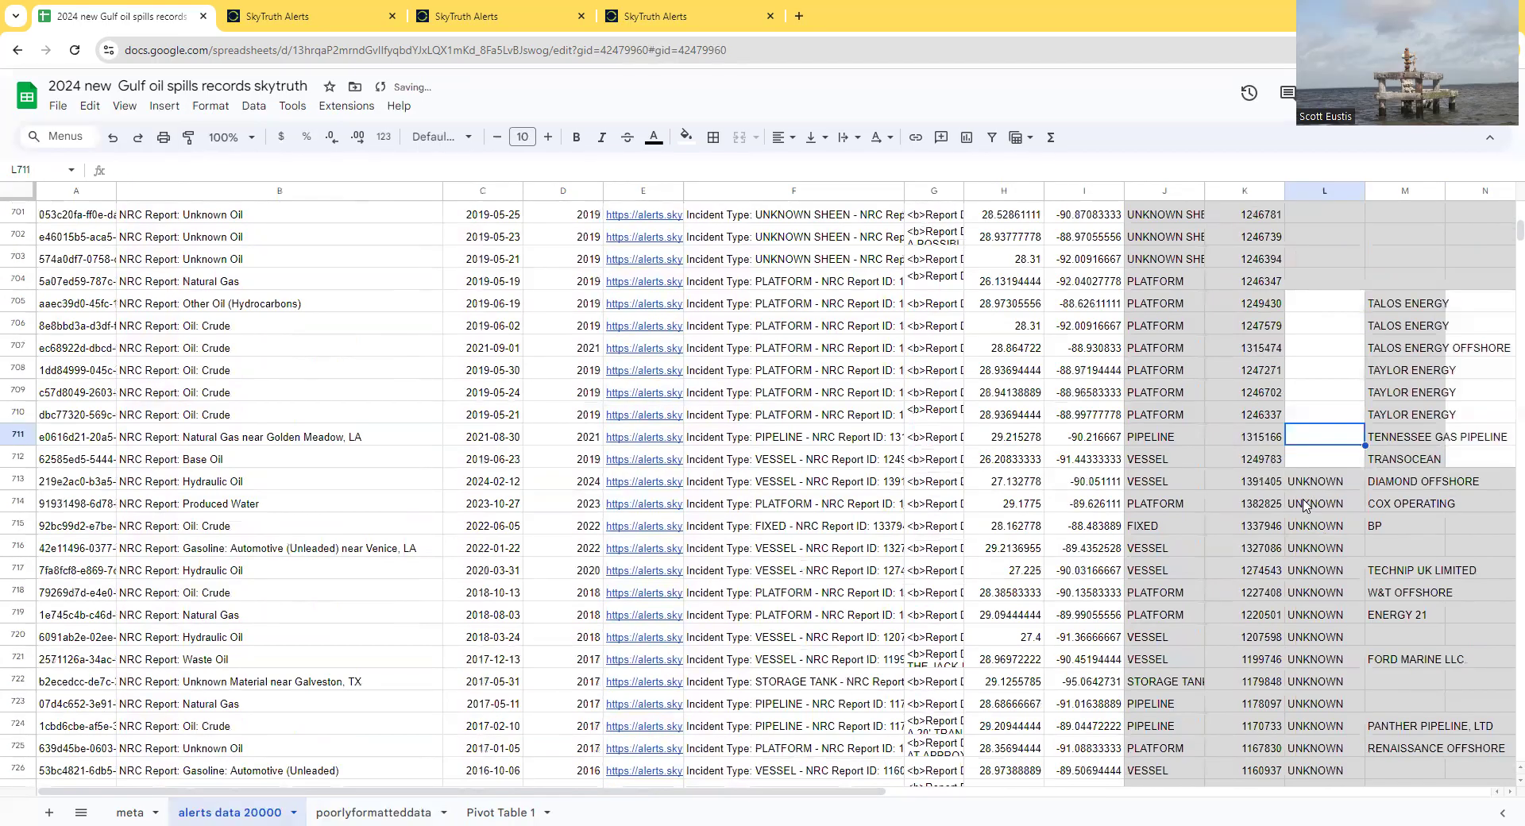
Step: Look over the medium entries below row 712 for remaining misplaced values
scroll(1306, 512, "down", 15)
scroll(1303, 526, "down", 12)
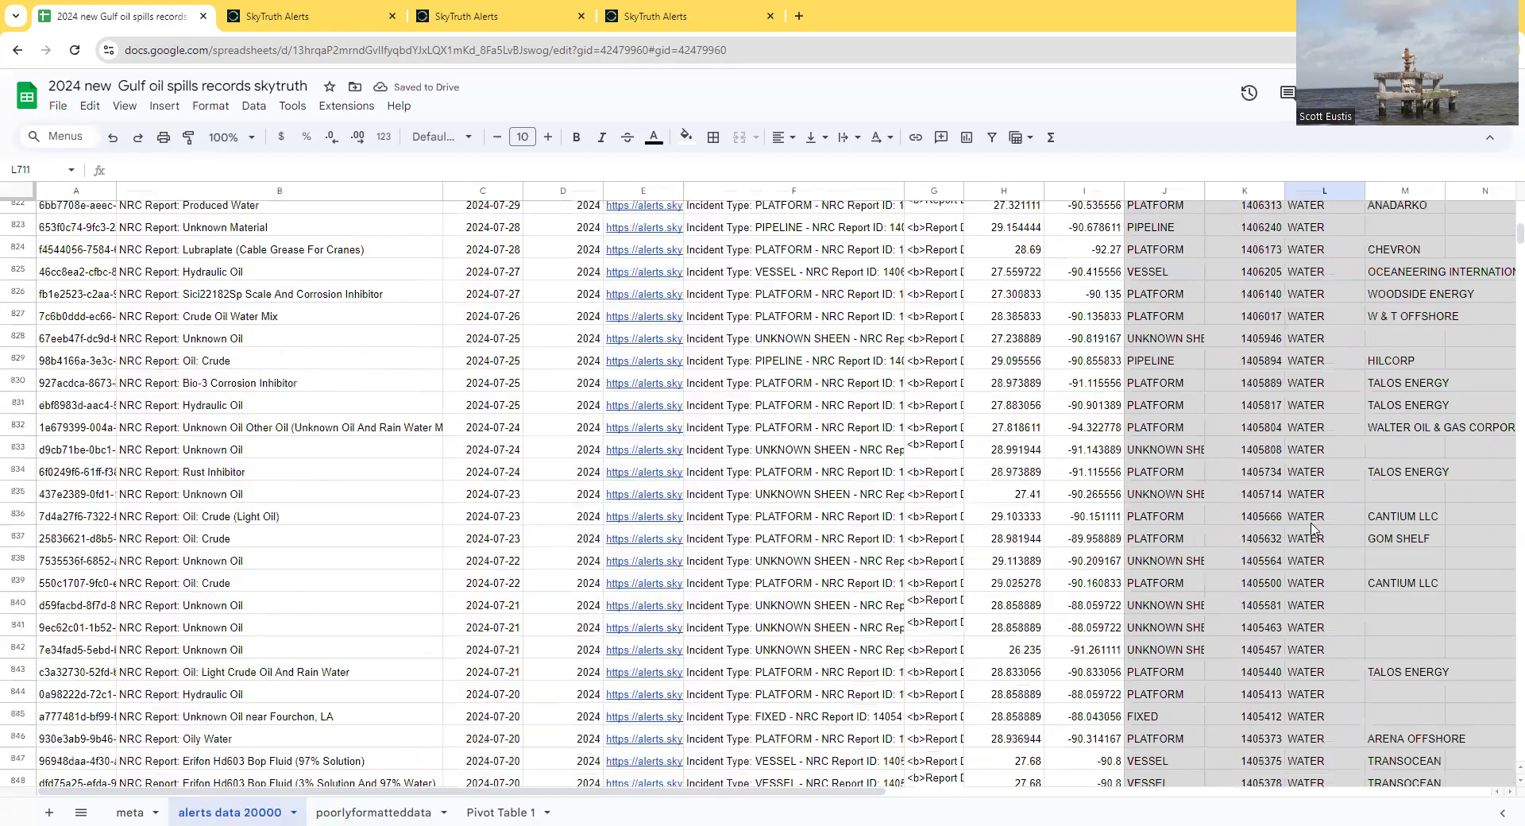
scroll(1311, 531, "up", 13)
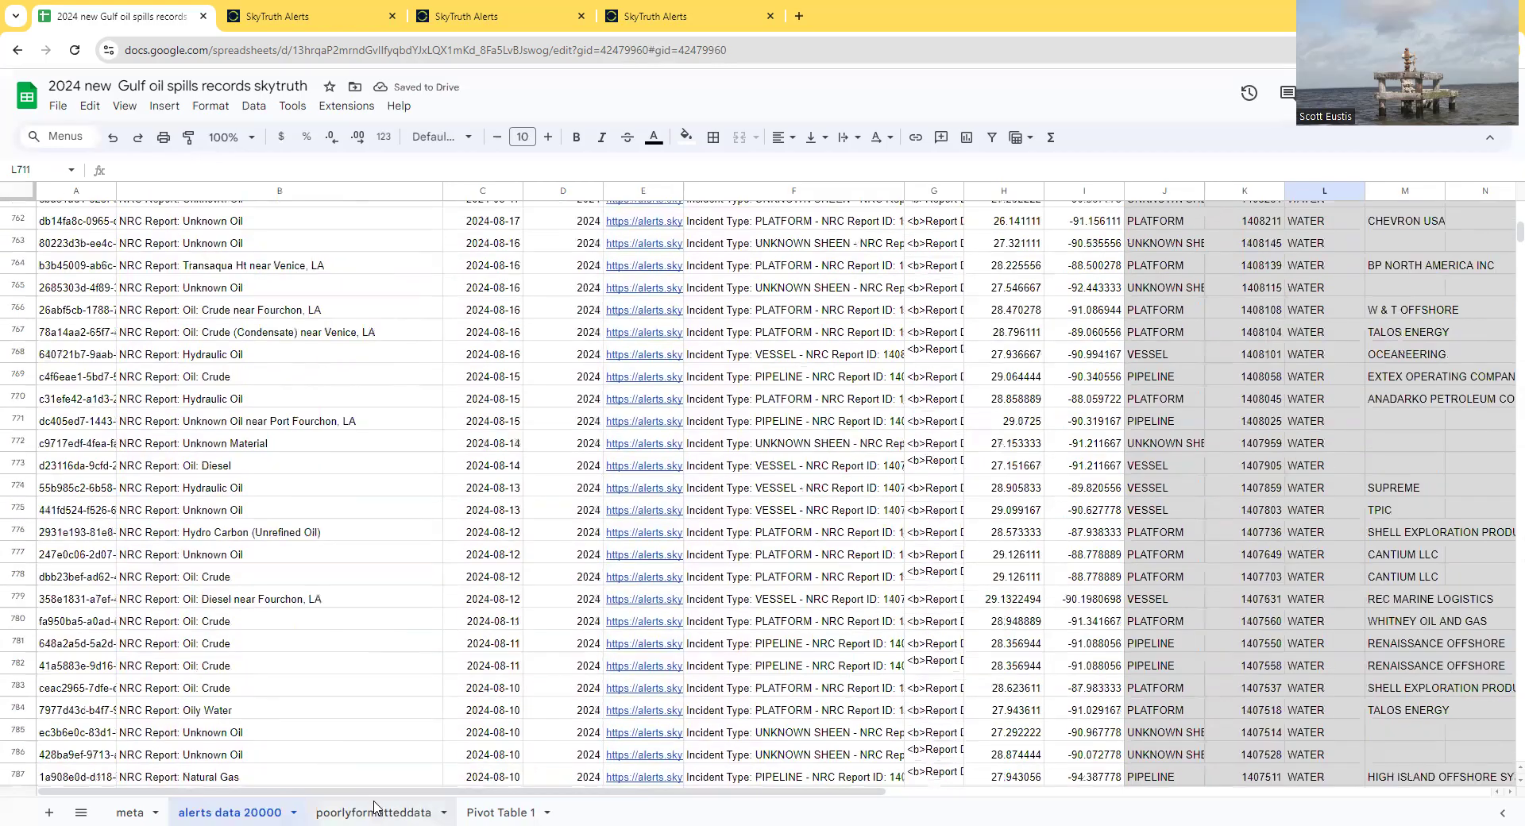
Step: Add medium as the row grouping of the Pivot Table 1 record count and inspect the WHITNEY OIL & GAS entry
key("ctrl+Page_Down")
left_click(494, 810)
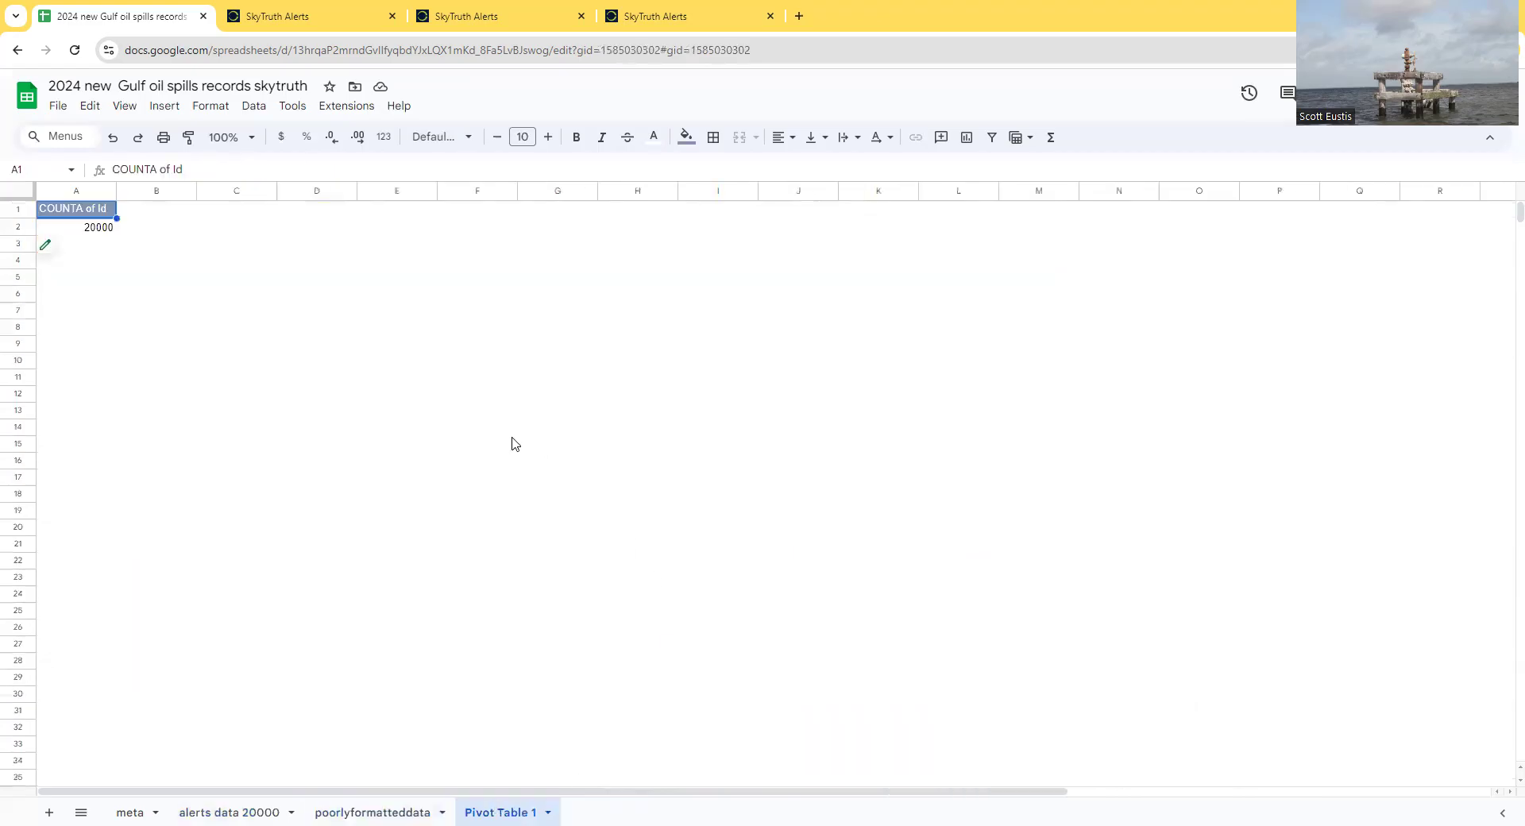
left_click(59, 249)
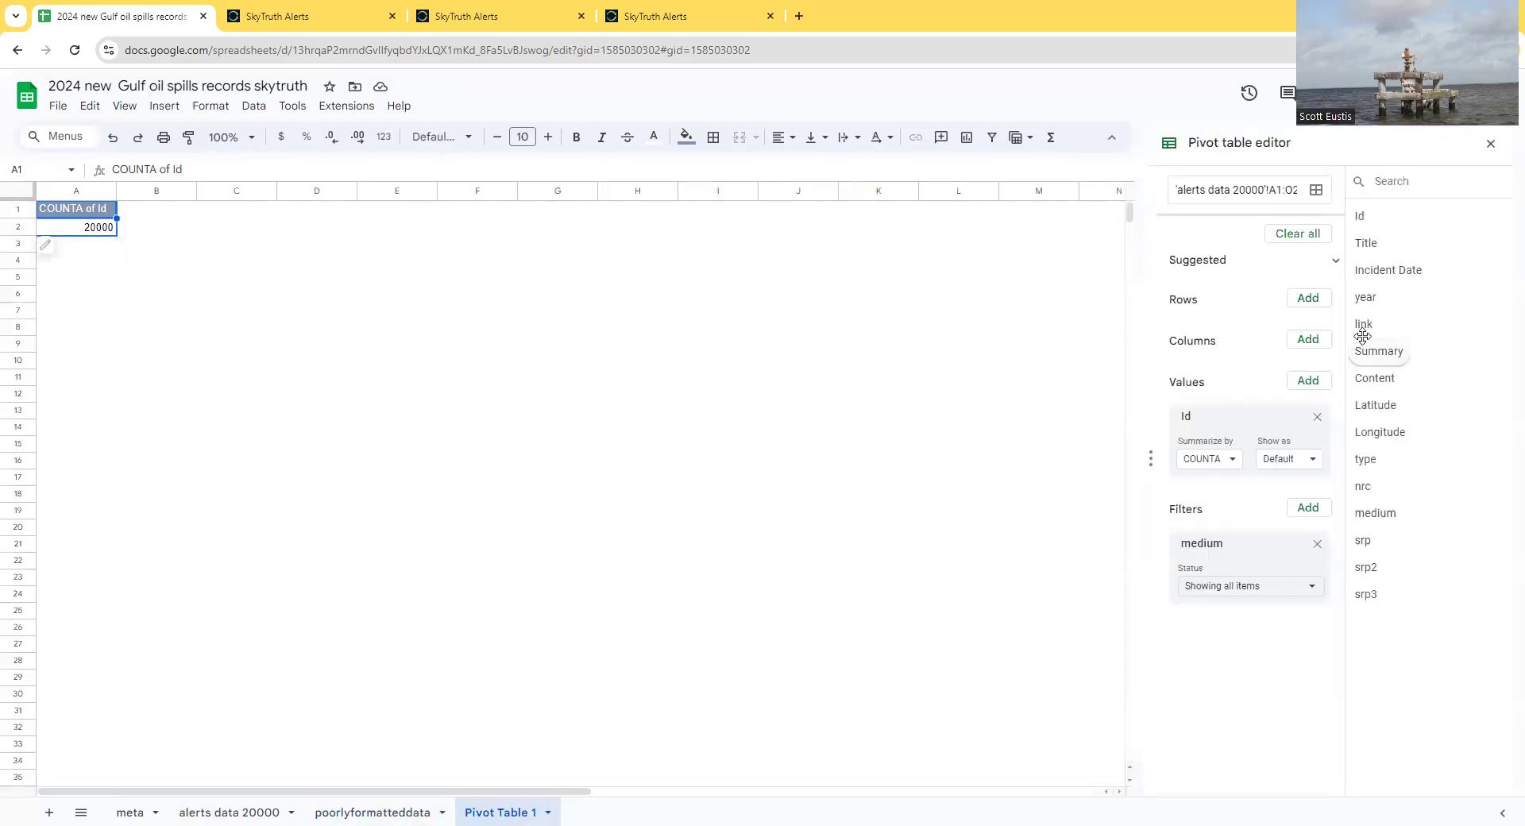
left_click_drag(1375, 512, 1199, 328)
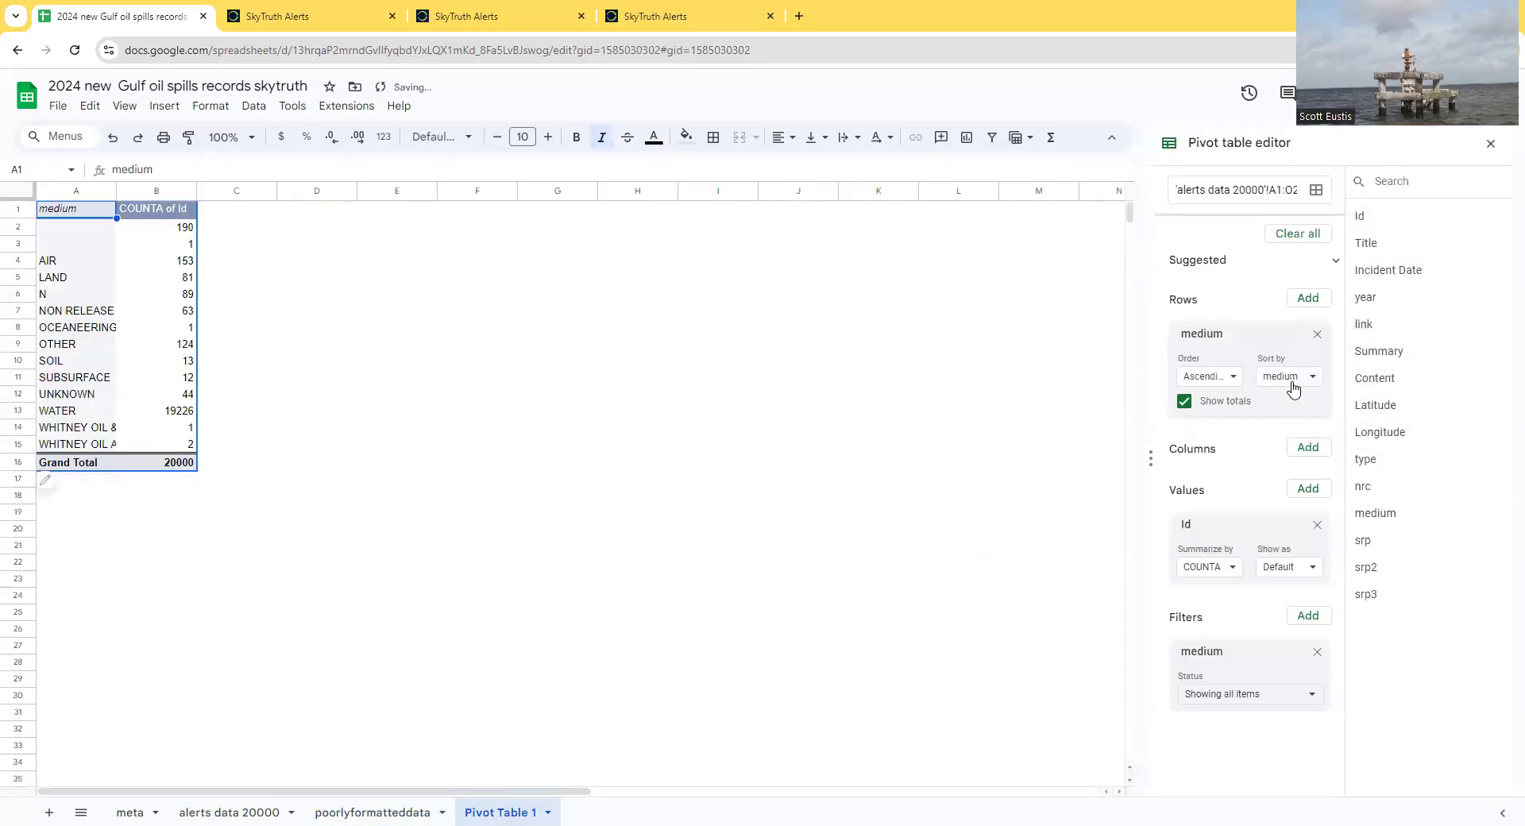
left_click(83, 431)
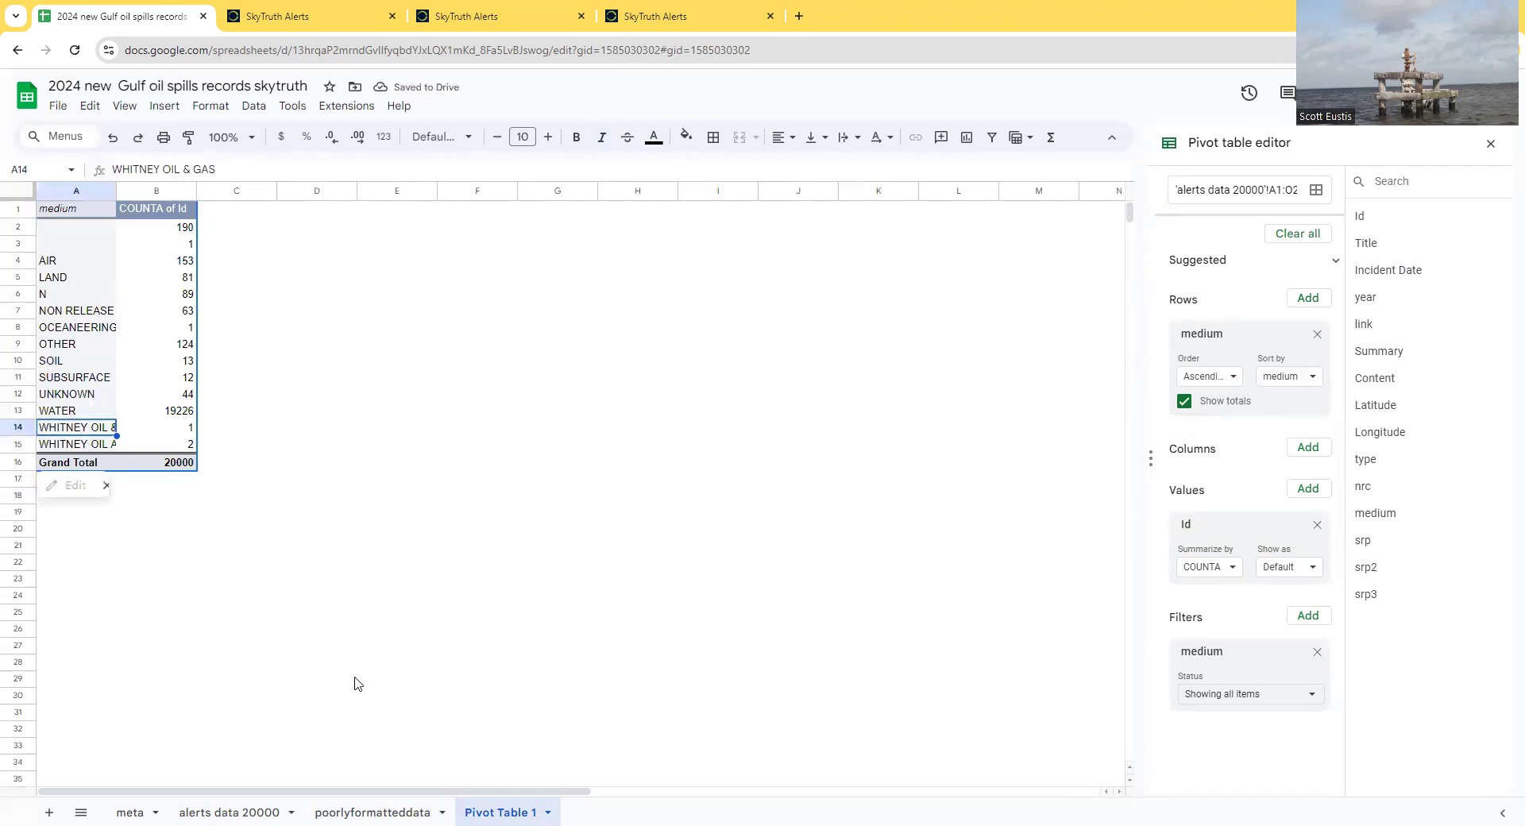
Step: Move the misplaced Whitney company names from the medium cells L19977:L19979 into the srp cells M19977:M19979 on alerts data 20000
left_click(233, 807)
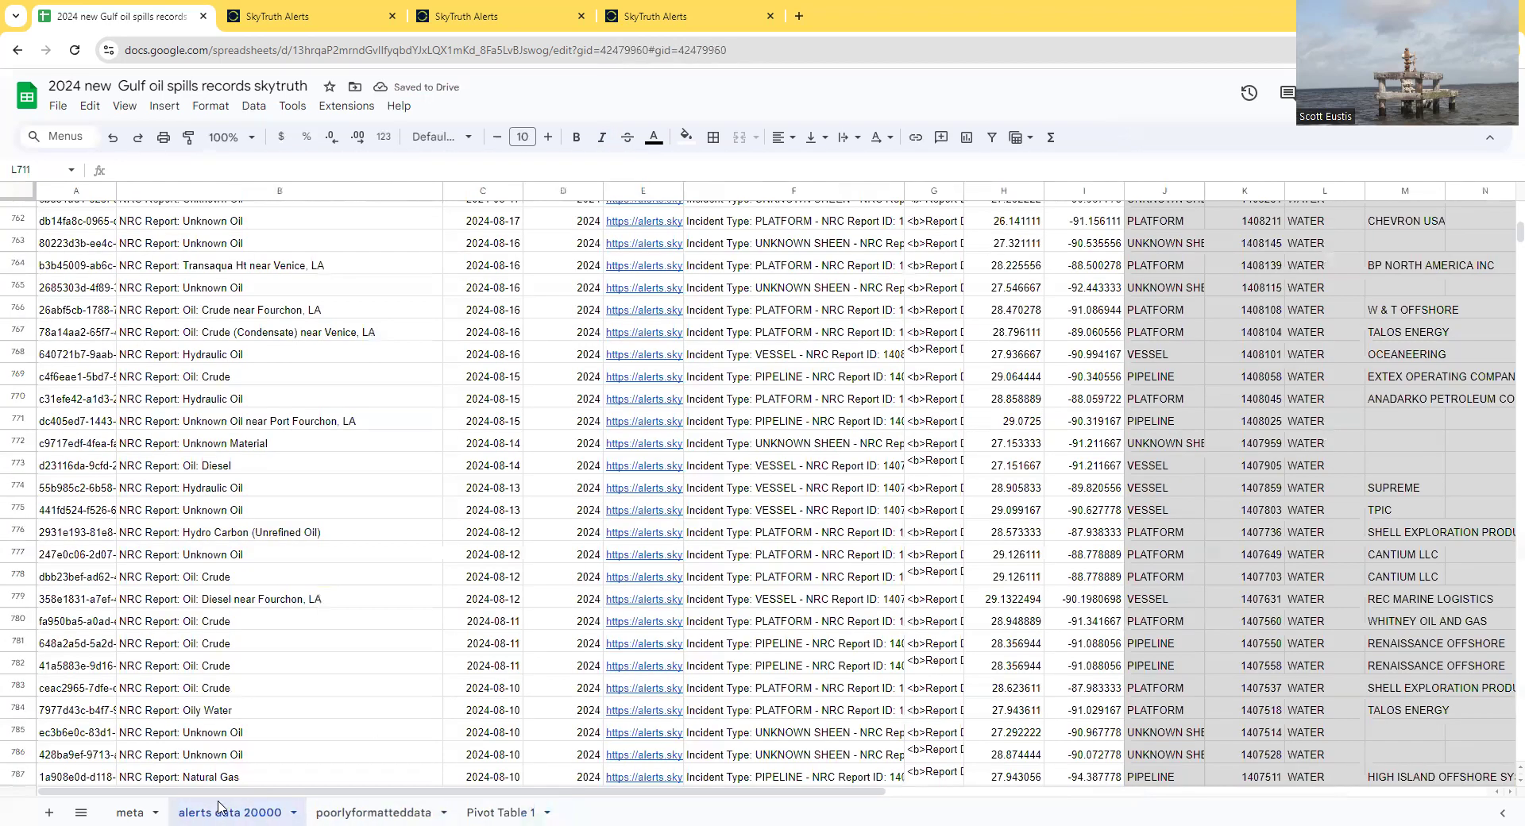
scroll(1504, 243, "down", 20)
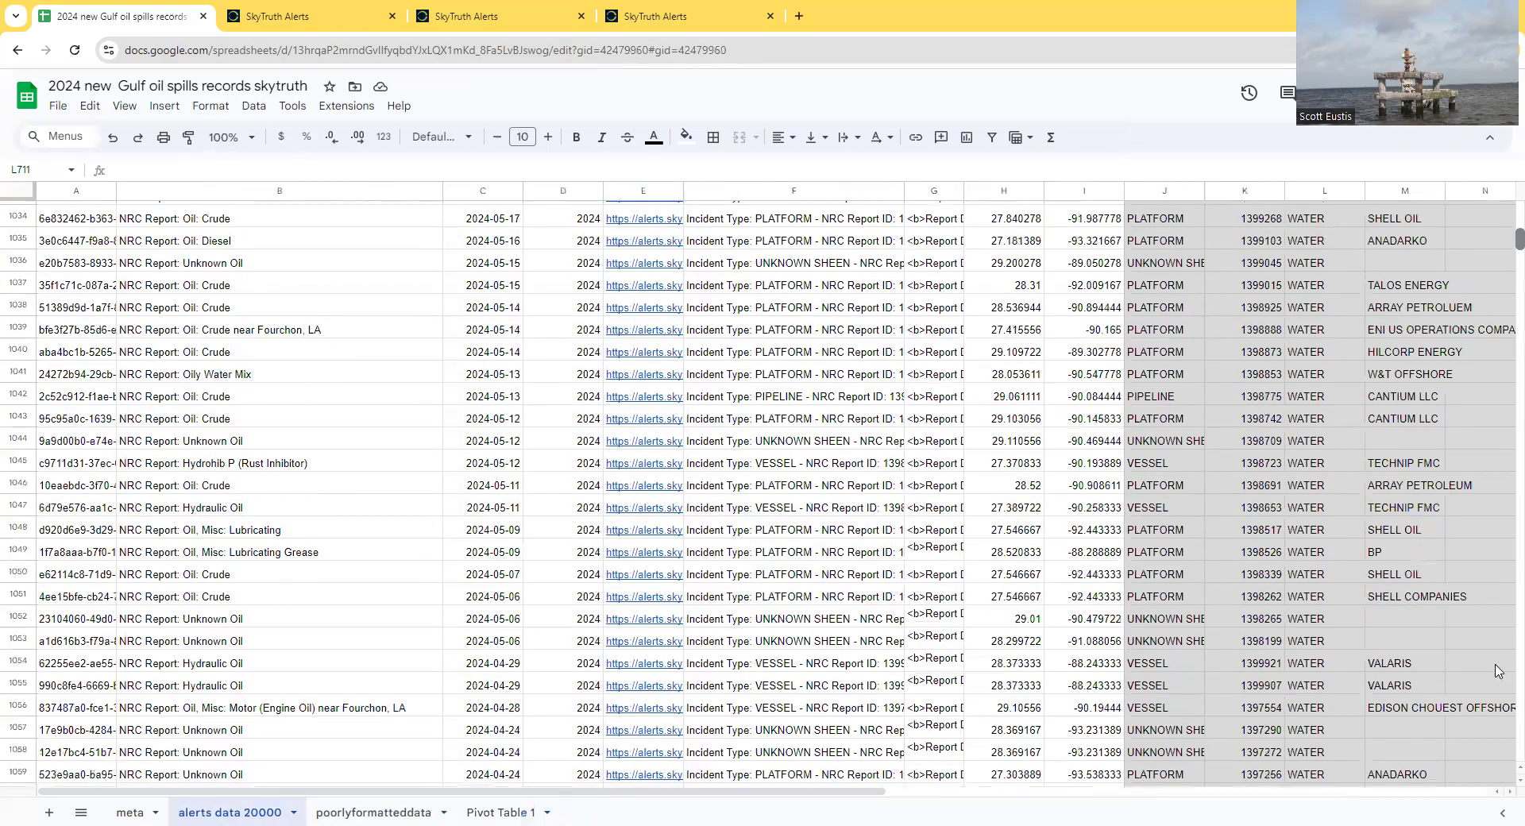
left_click_drag(1504, 762, 1504, 753)
scroll(1387, 666, "up", 4)
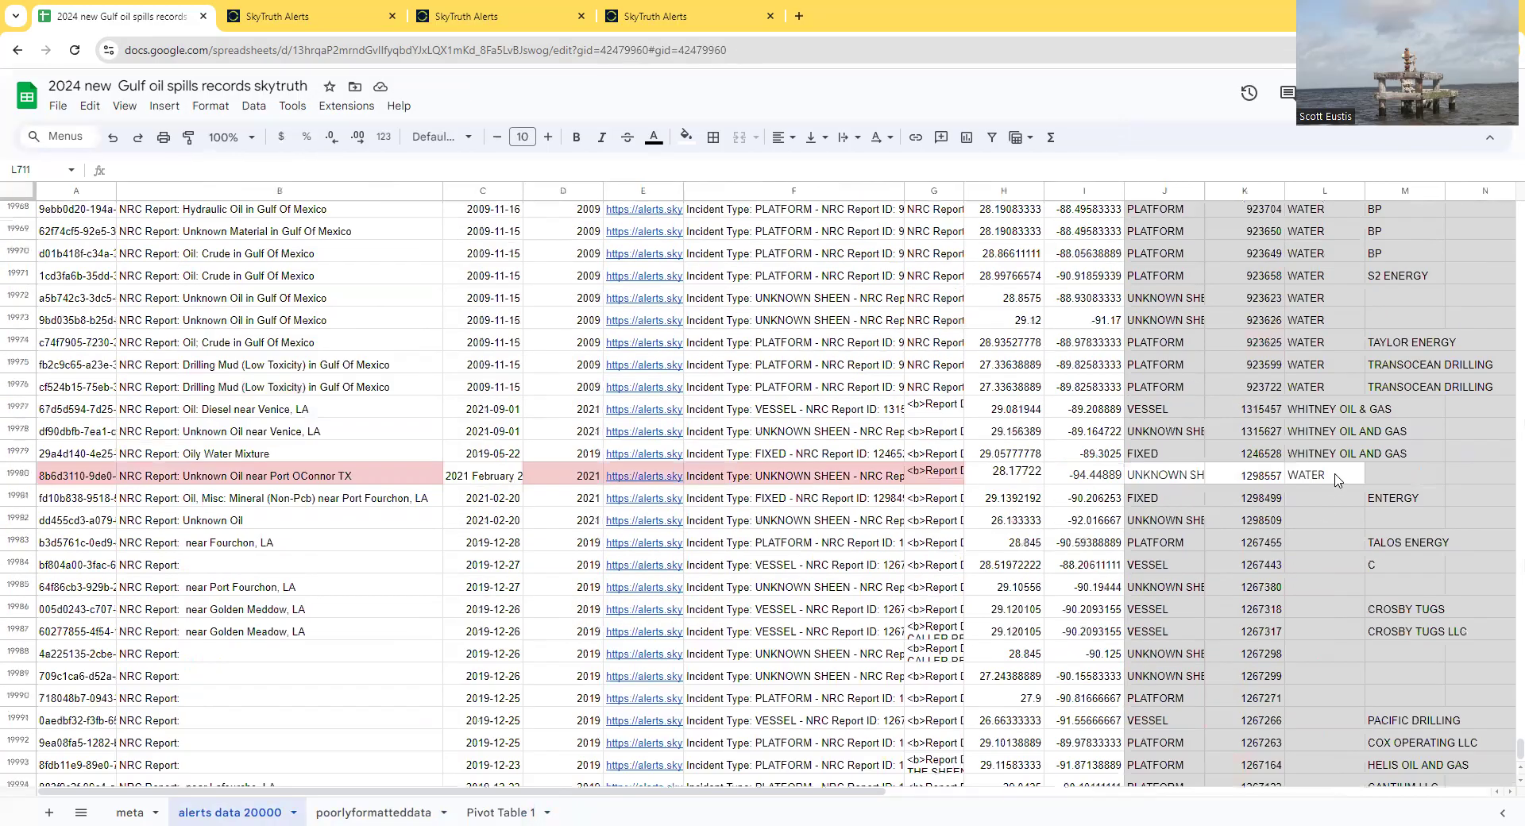
left_click_drag(1326, 409, 1383, 430)
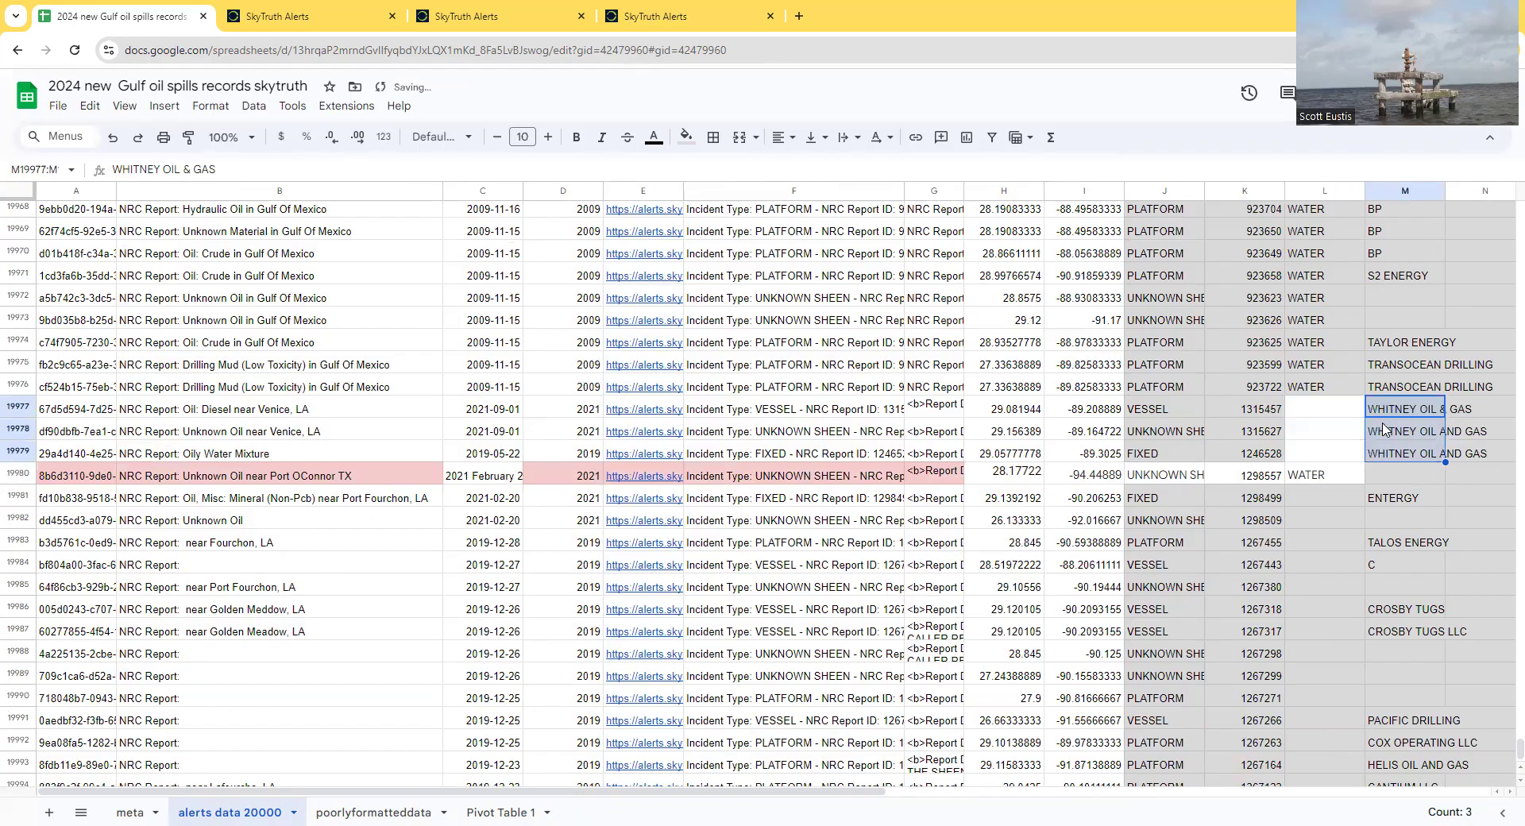
left_click(1348, 550)
Step: Check the medium pivot for remaining company names and search the medium column of alerts data 20000 for the misplaced OCEANEERING entry
scroll(1271, 572, "down", 4)
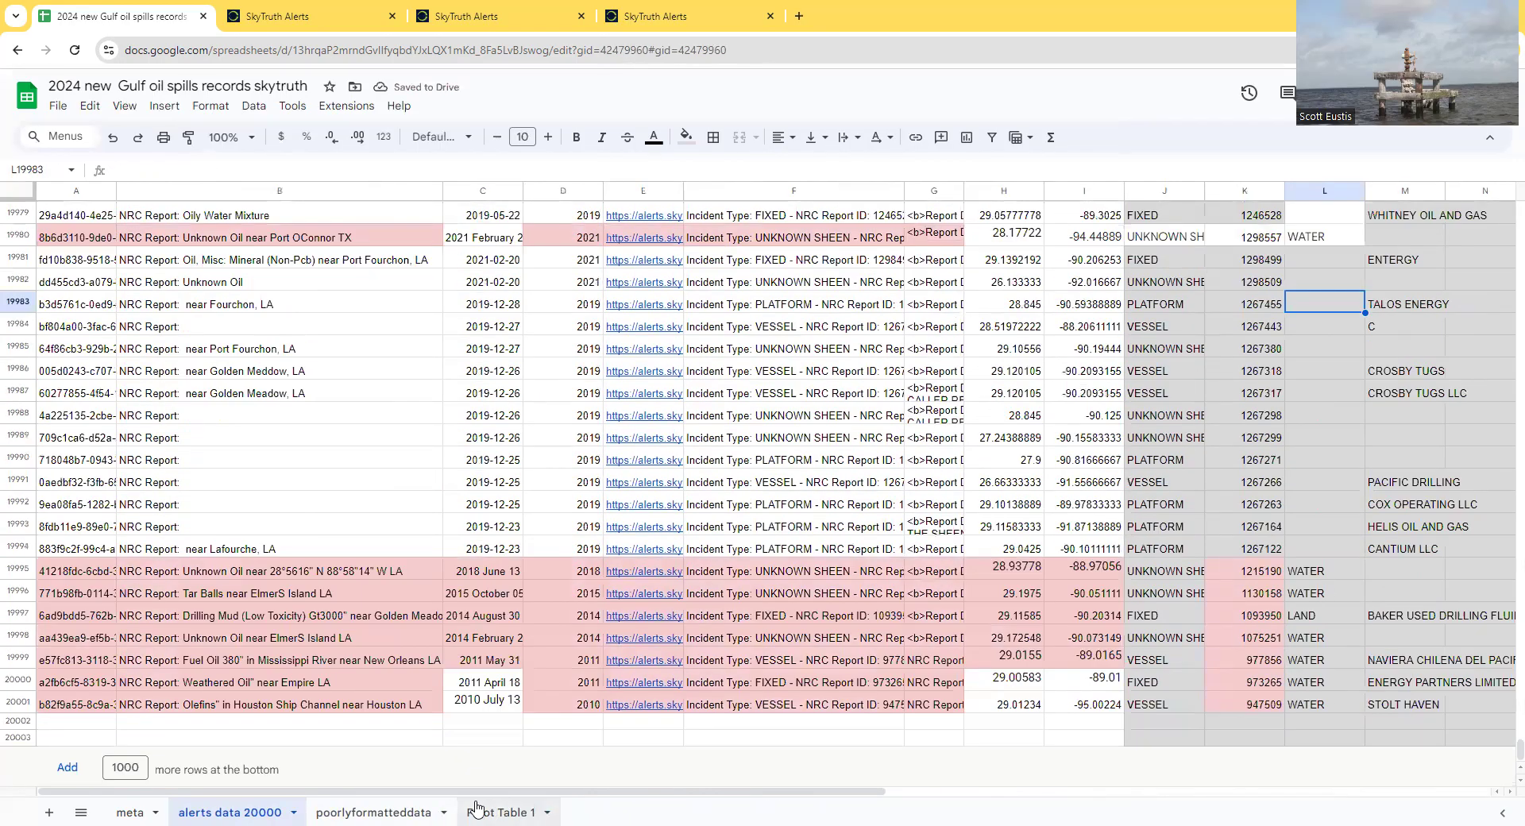
left_click(479, 811)
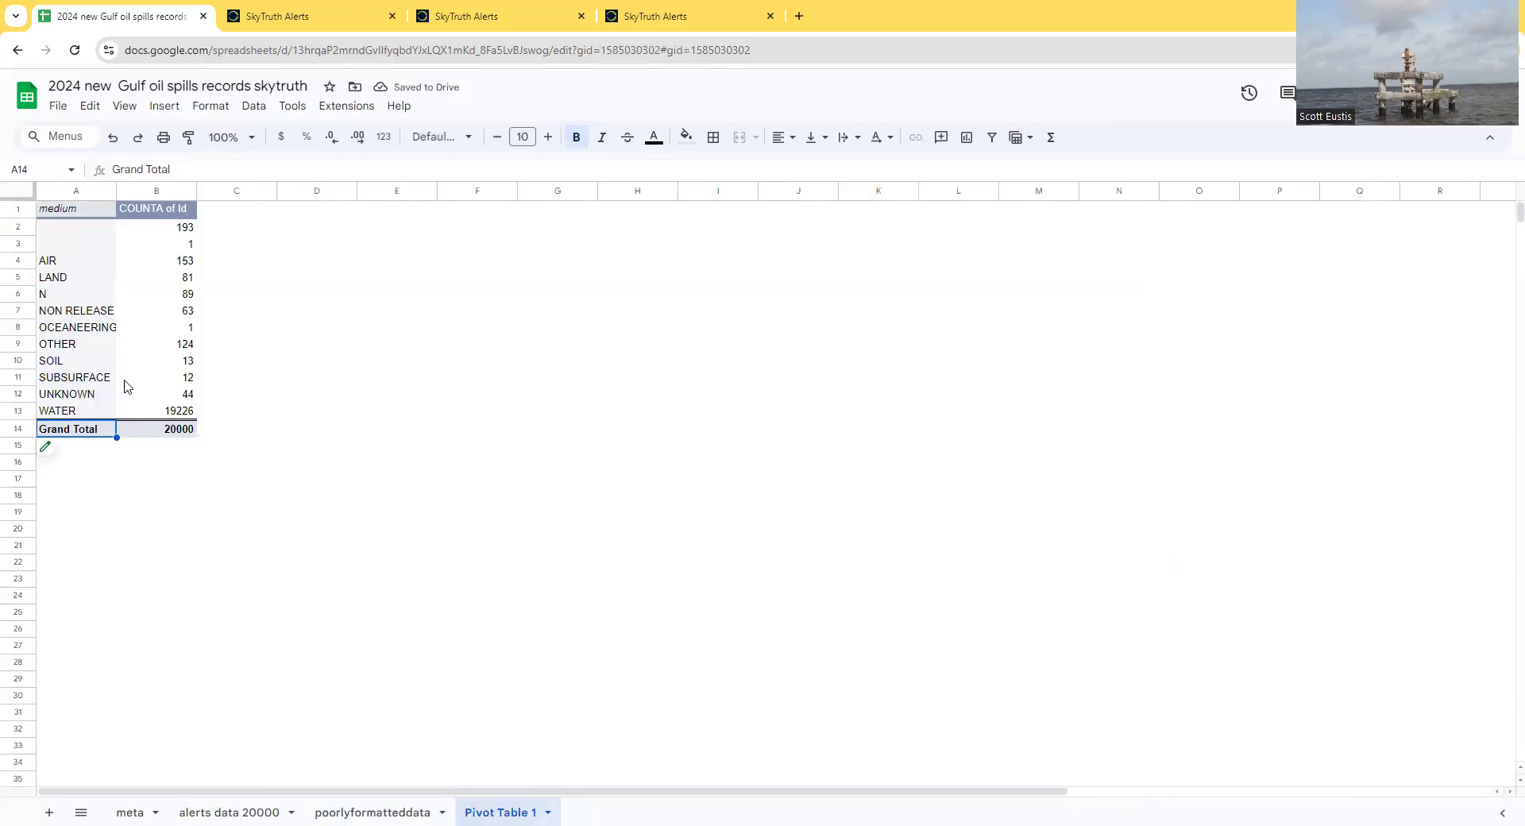
left_click(243, 810)
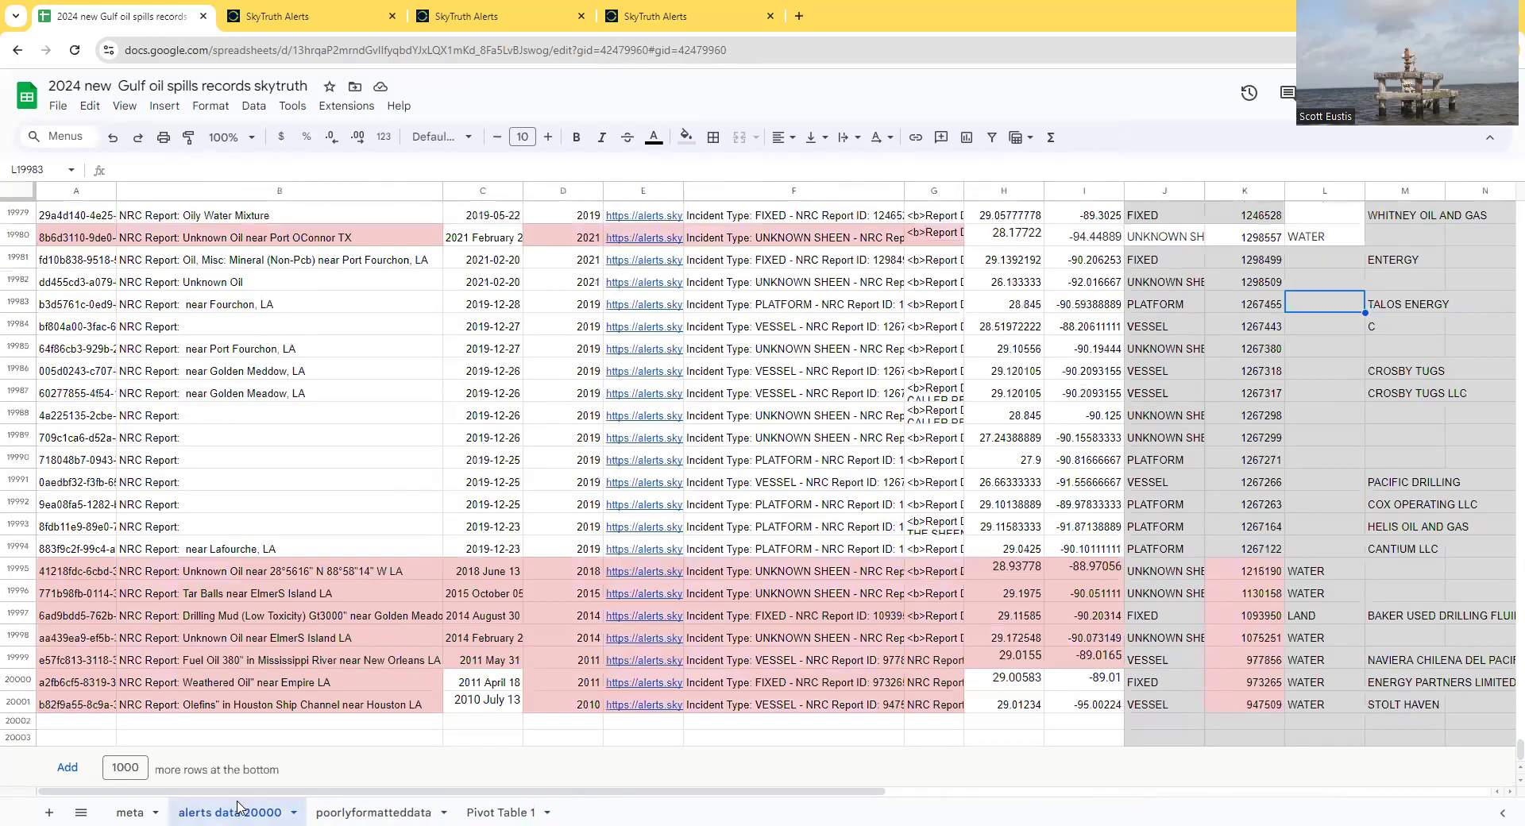
scroll(1230, 600, "up", 15)
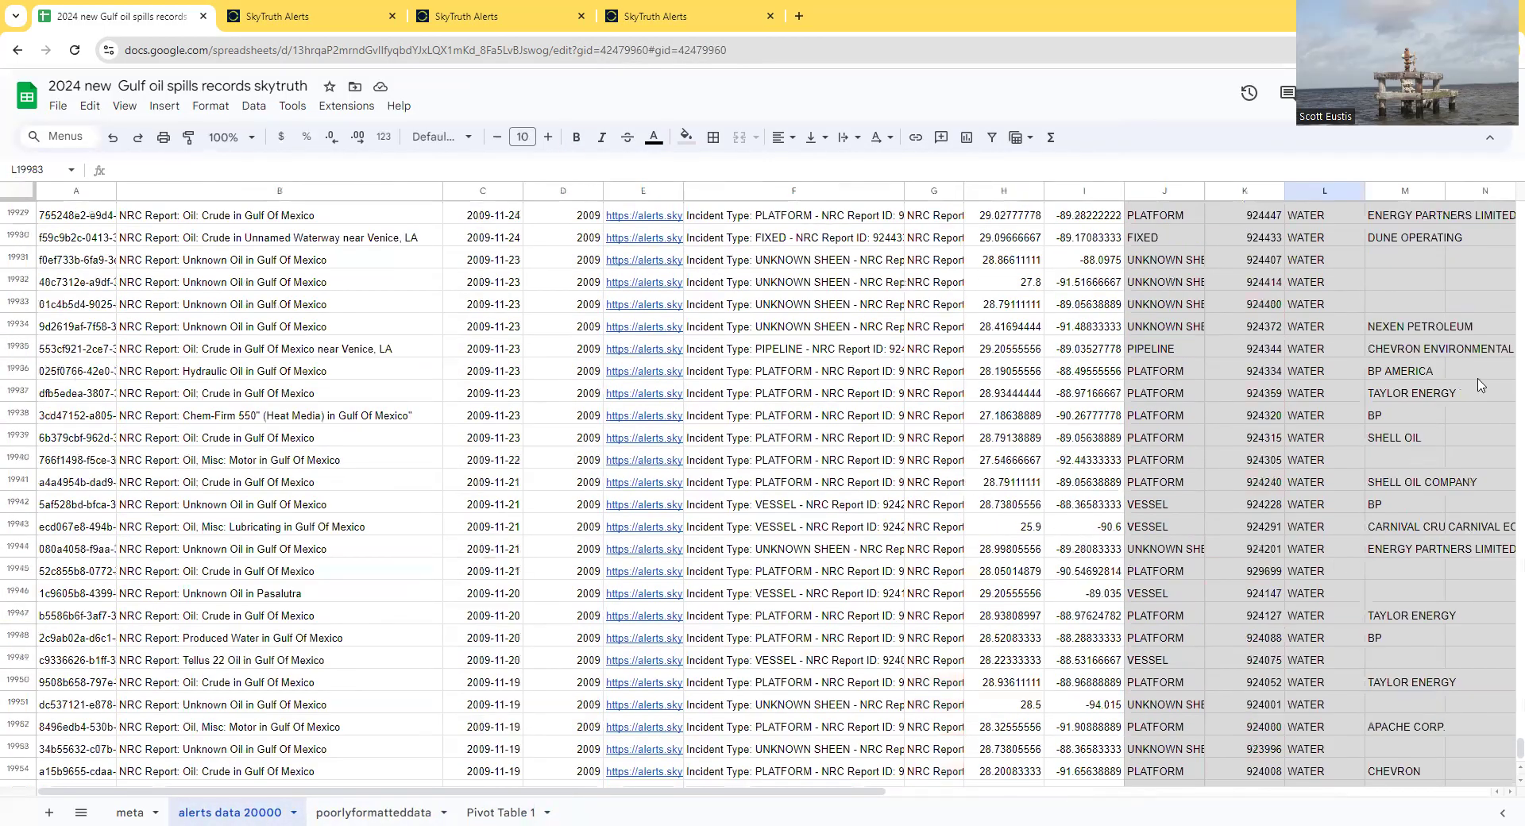
left_click_drag(1505, 749, 1504, 278)
scroll(1324, 410, "up", 20)
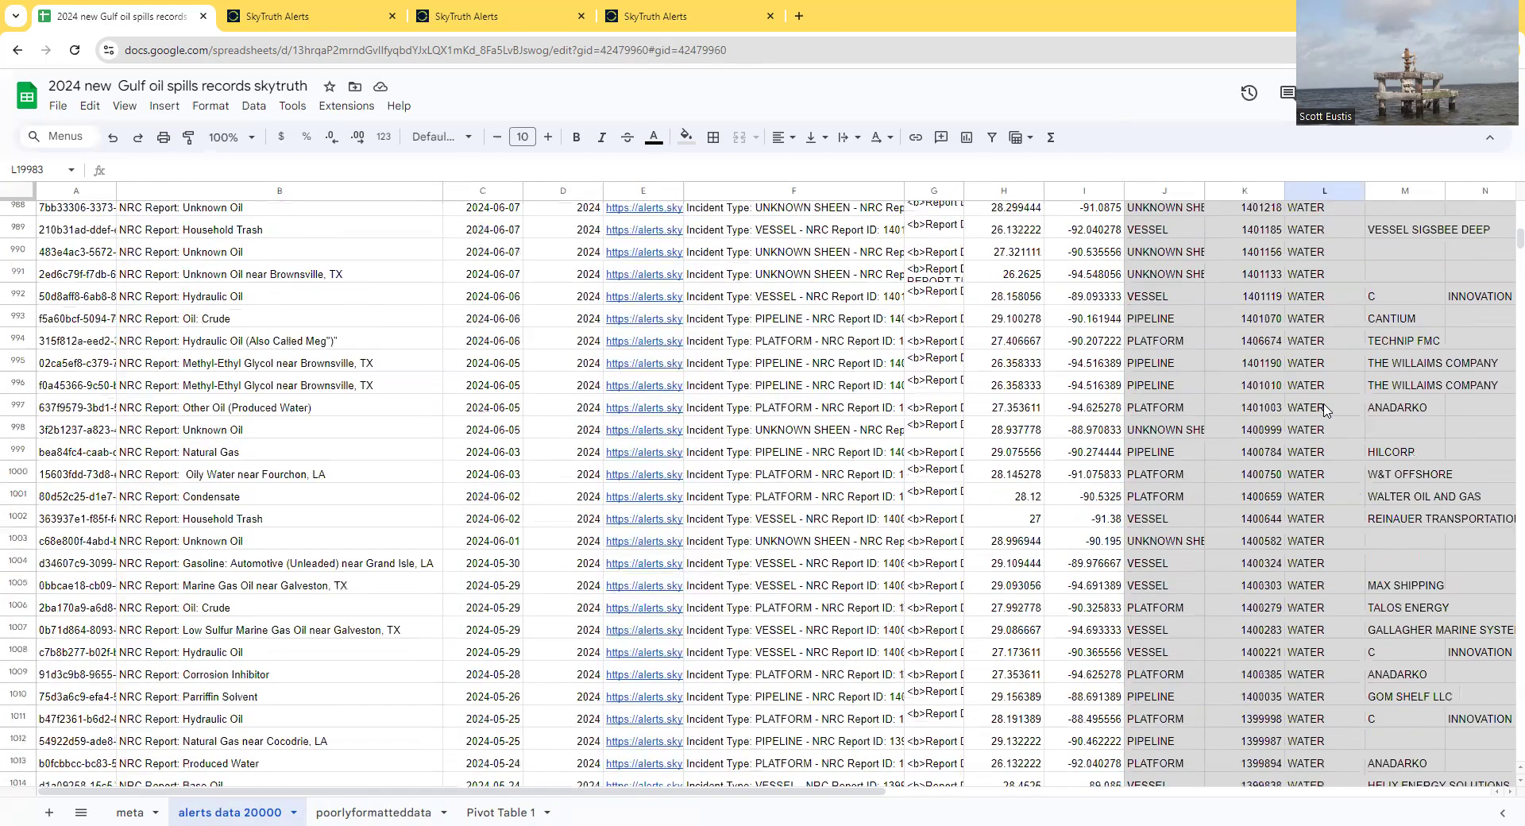
scroll(1321, 413, "up", 20)
left_click(1321, 413)
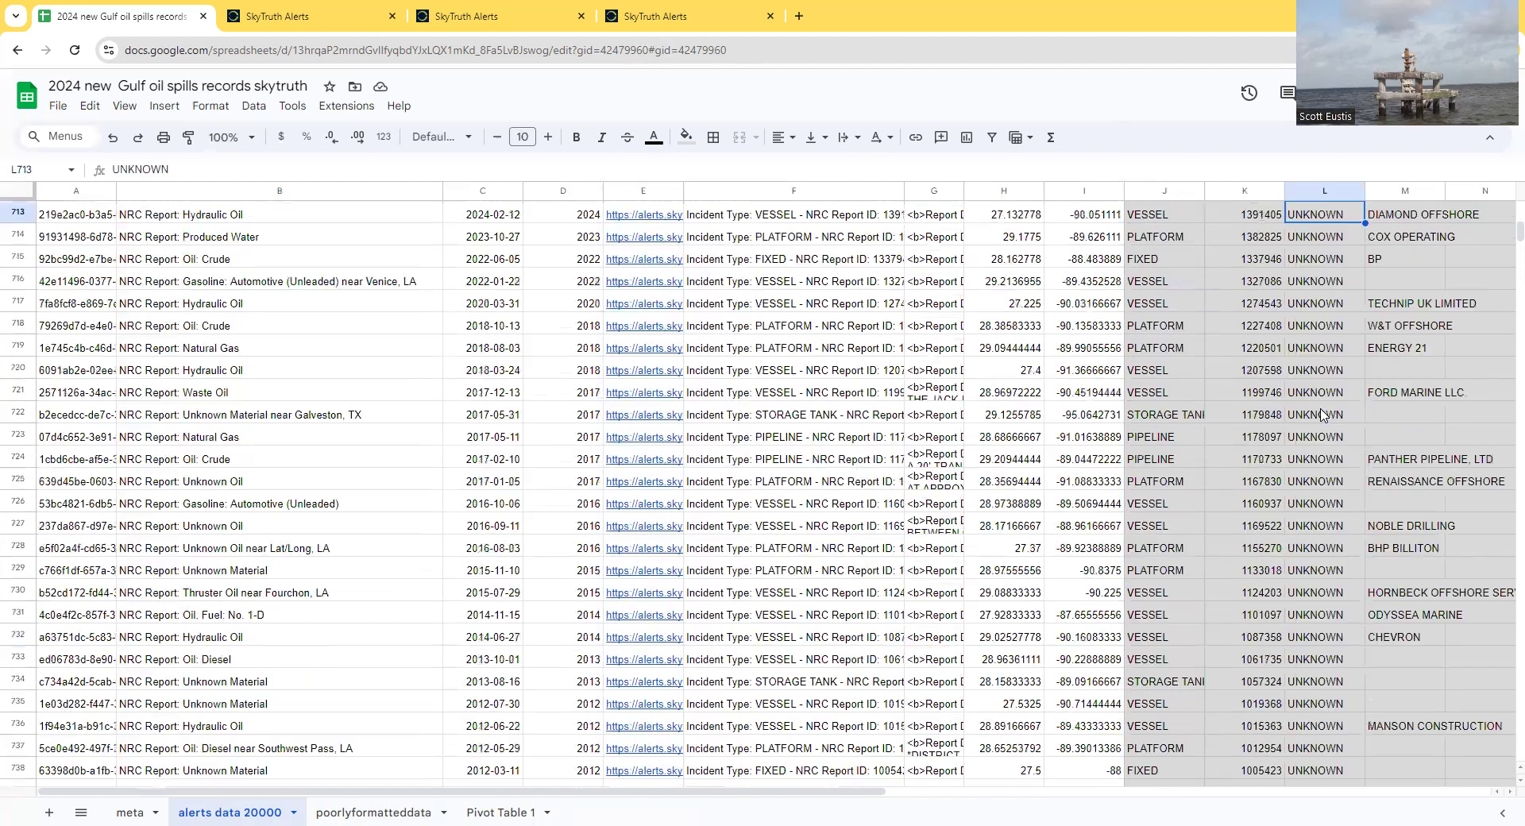
scroll(1321, 415, "up", 6)
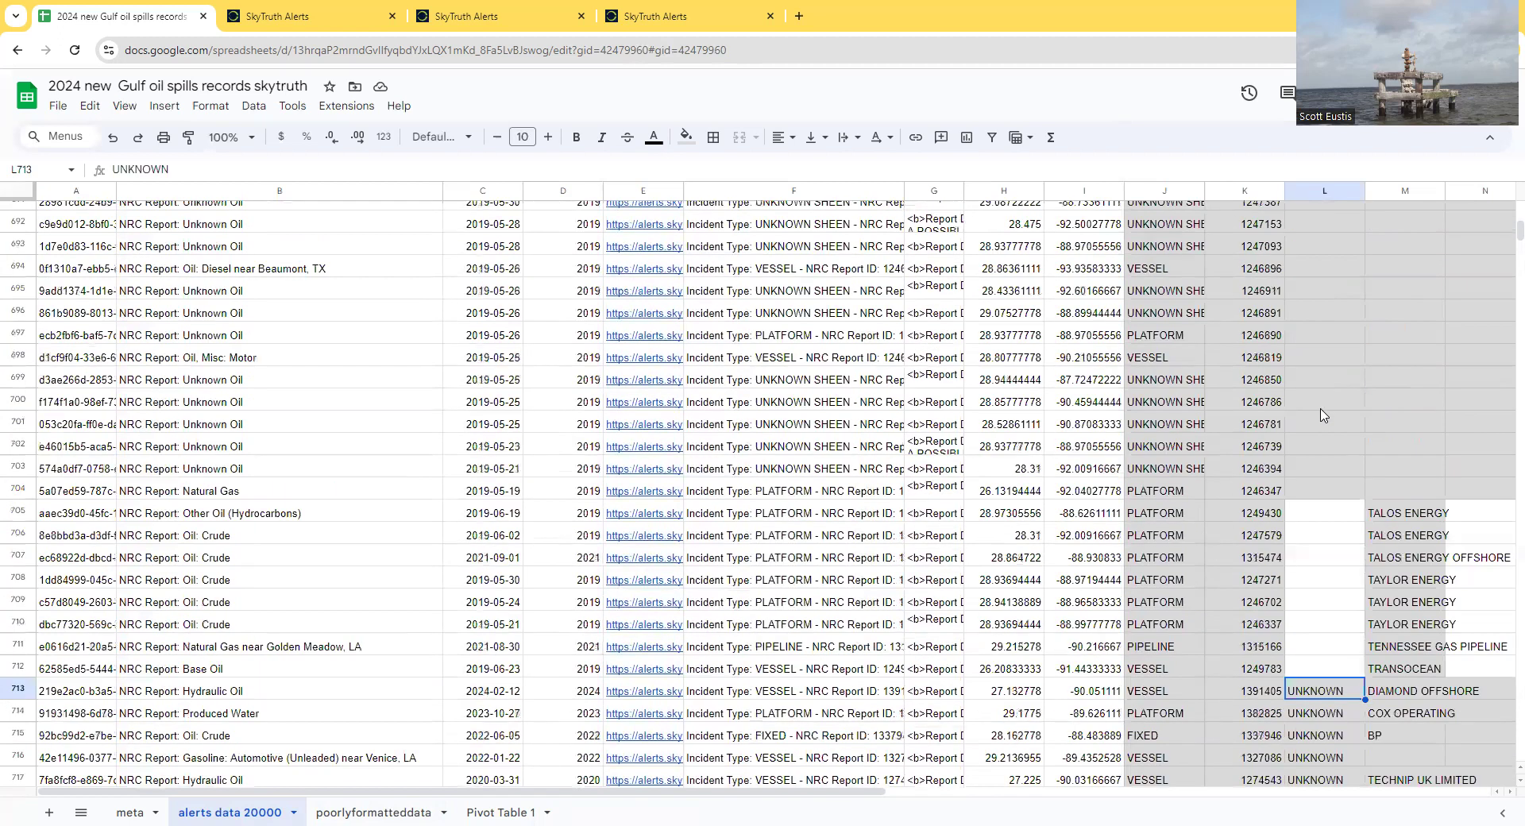
key("ctrl+Up")
key("ctrl+Up")
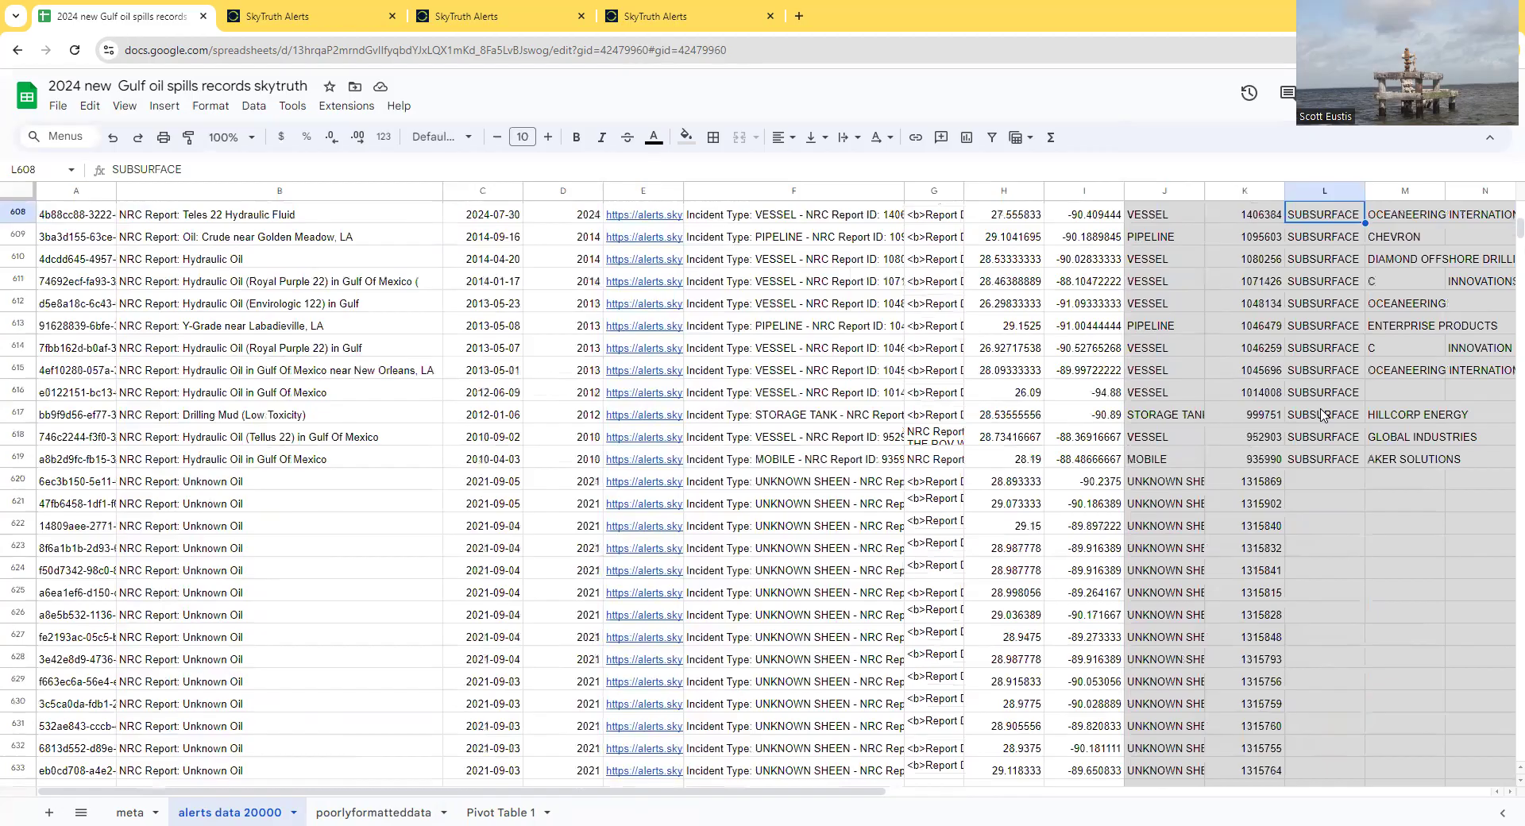
key("ctrl+Up")
key("ctrl+Up")
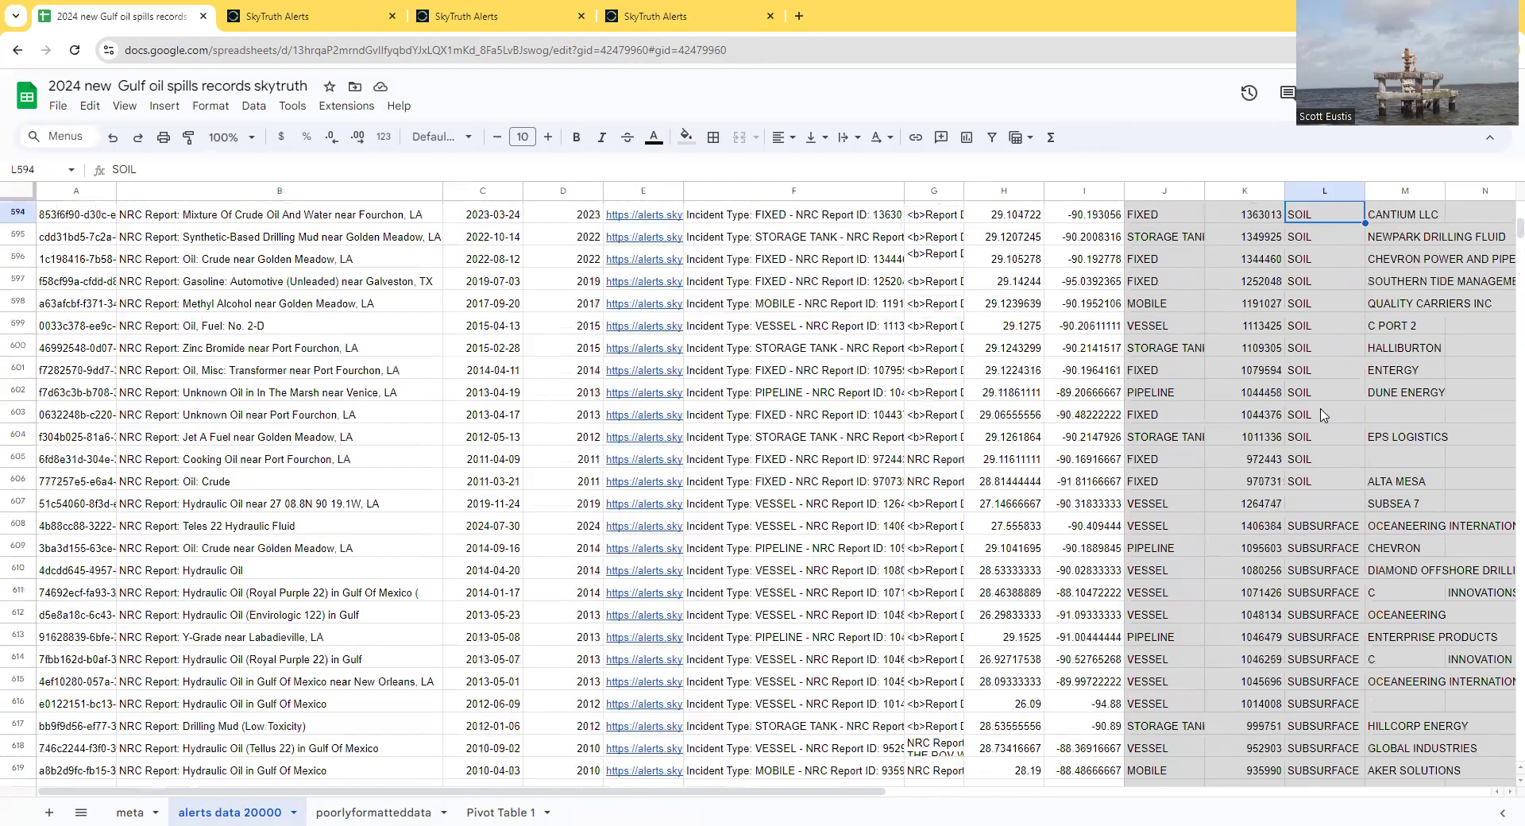
key("ctrl+Up")
key("ctrl+Up")
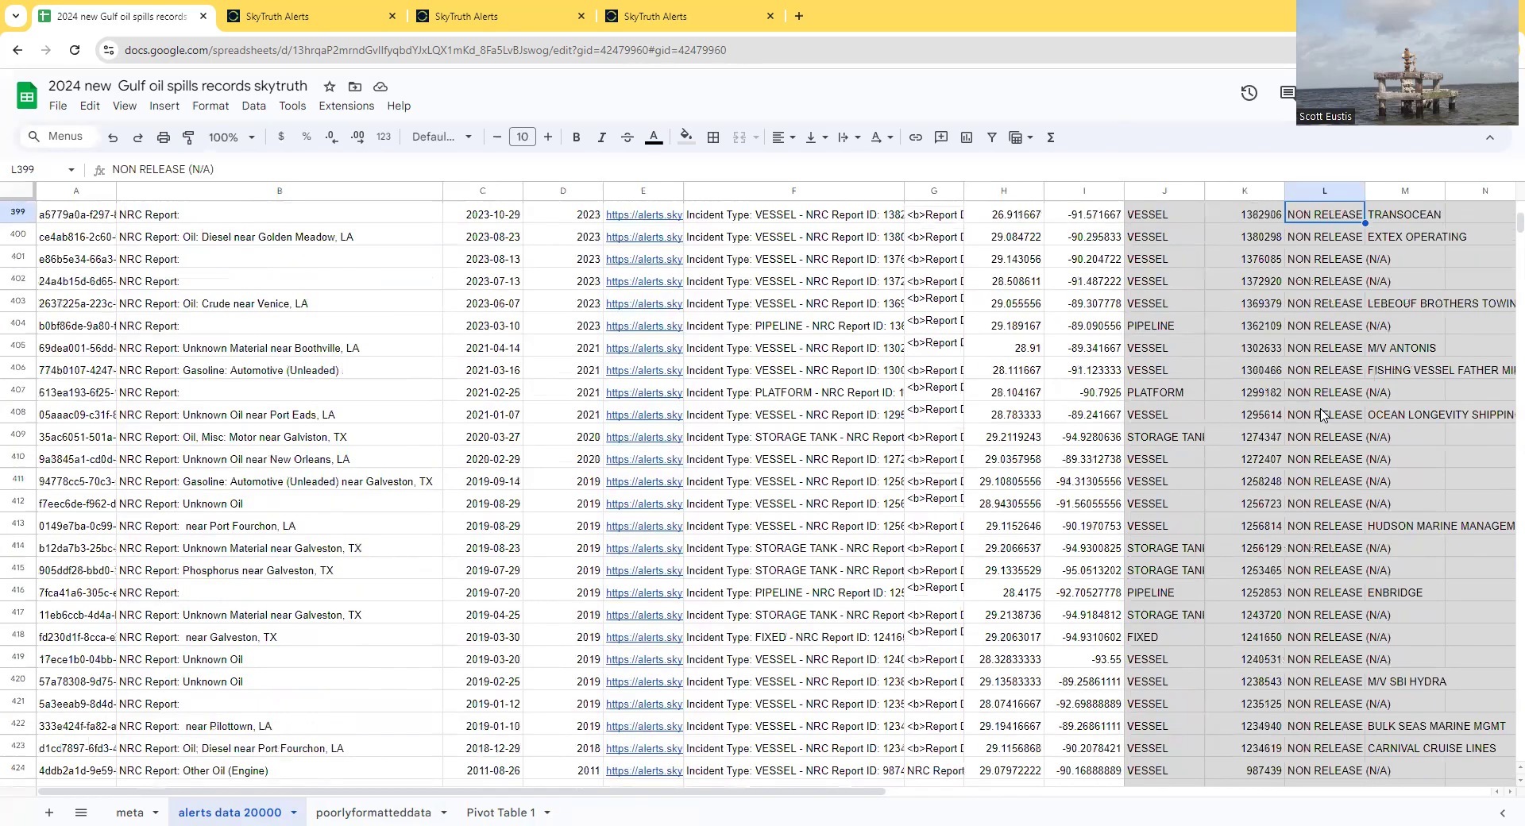
Step: Move the misplaced company name OCEANEERING INTERNATIONAL from the medium cell L462 into the srp cell M462
scroll(1322, 415, "down", 7)
scroll(1310, 430, "down", 9)
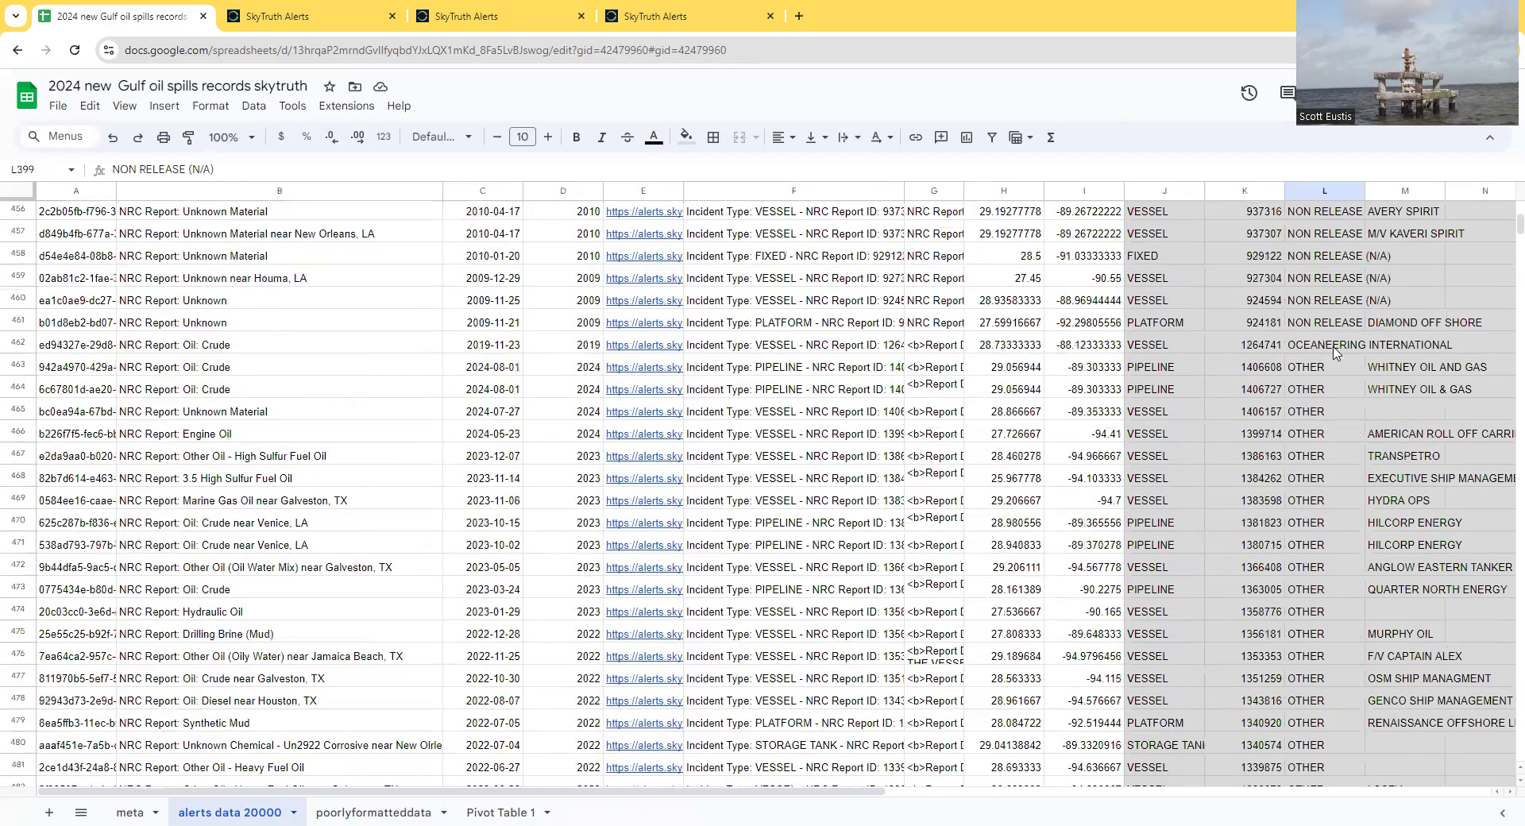
left_click(1360, 350)
left_click_drag(1363, 347, 1389, 347)
Step: Filter the medium field of Pivot Table 1 to show only blank entries and WATER
left_click(410, 812)
left_click(477, 810)
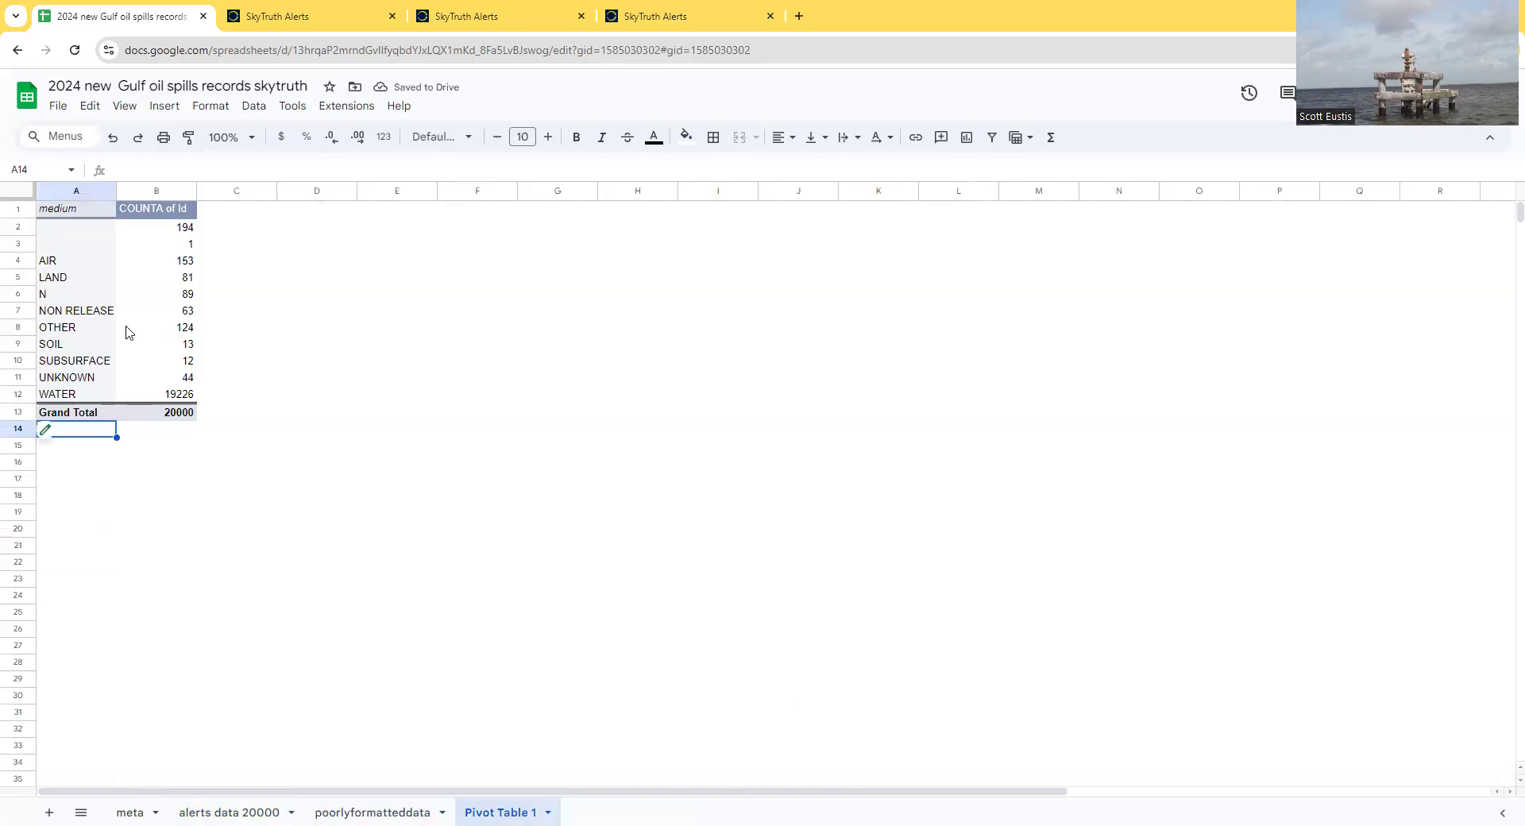
left_click(93, 251)
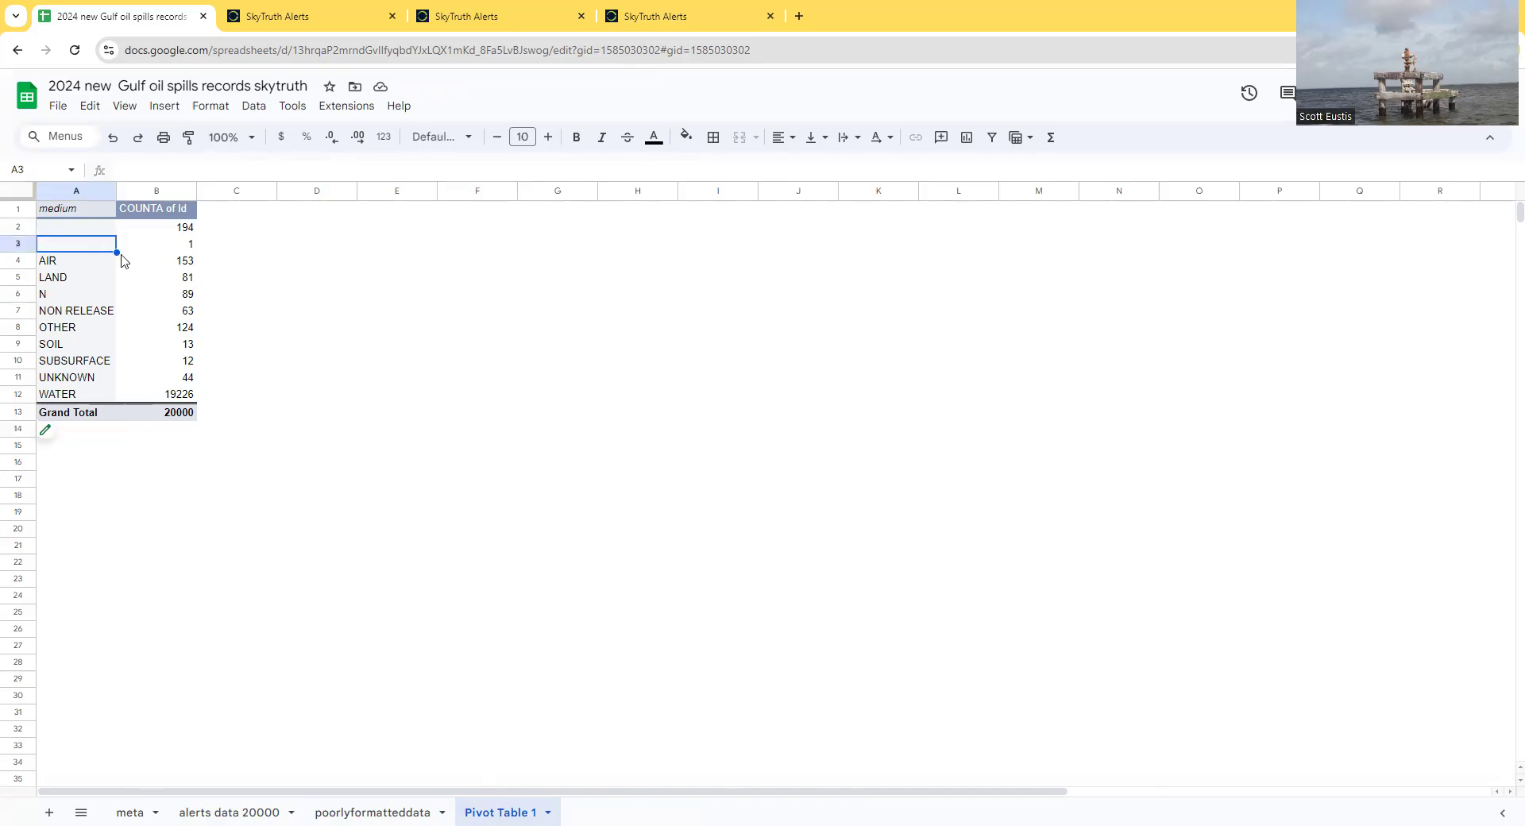
left_click(60, 439)
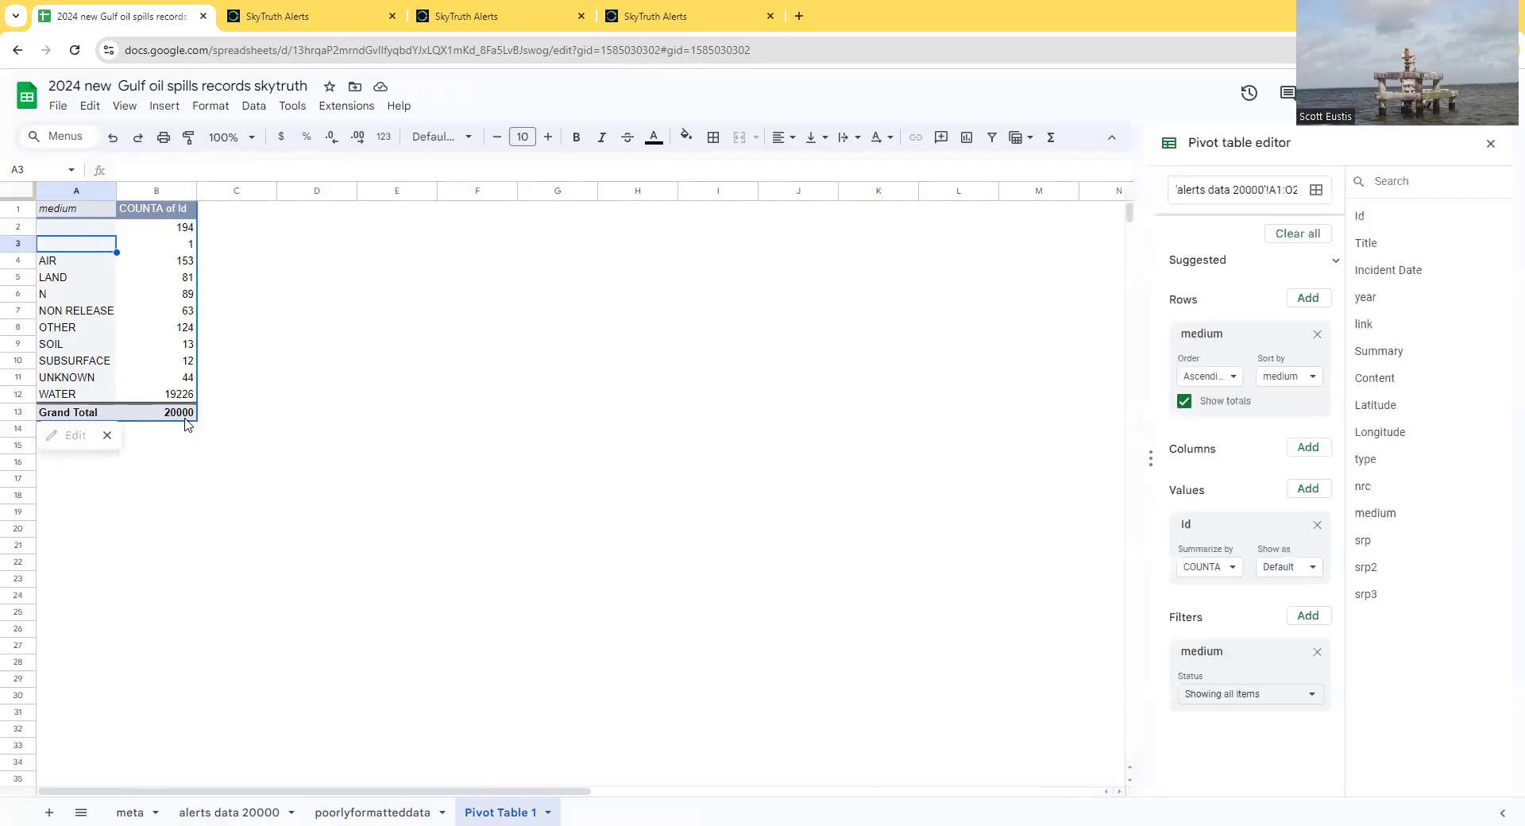
left_click(1252, 696)
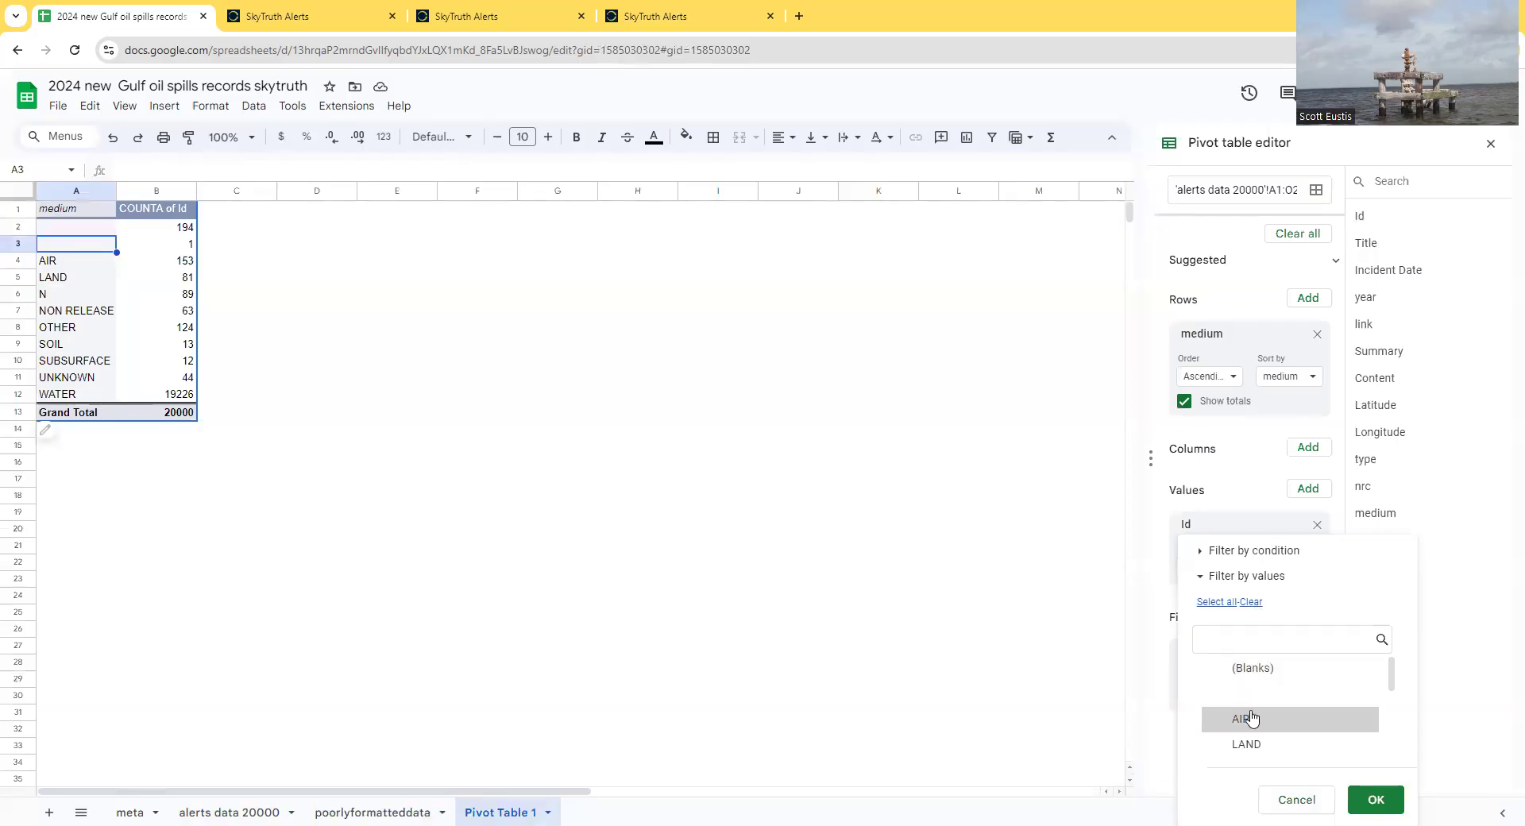
left_click(1266, 695)
scroll(1271, 707, "down", 3)
scroll(1263, 719, "down", 1)
left_click(1271, 746)
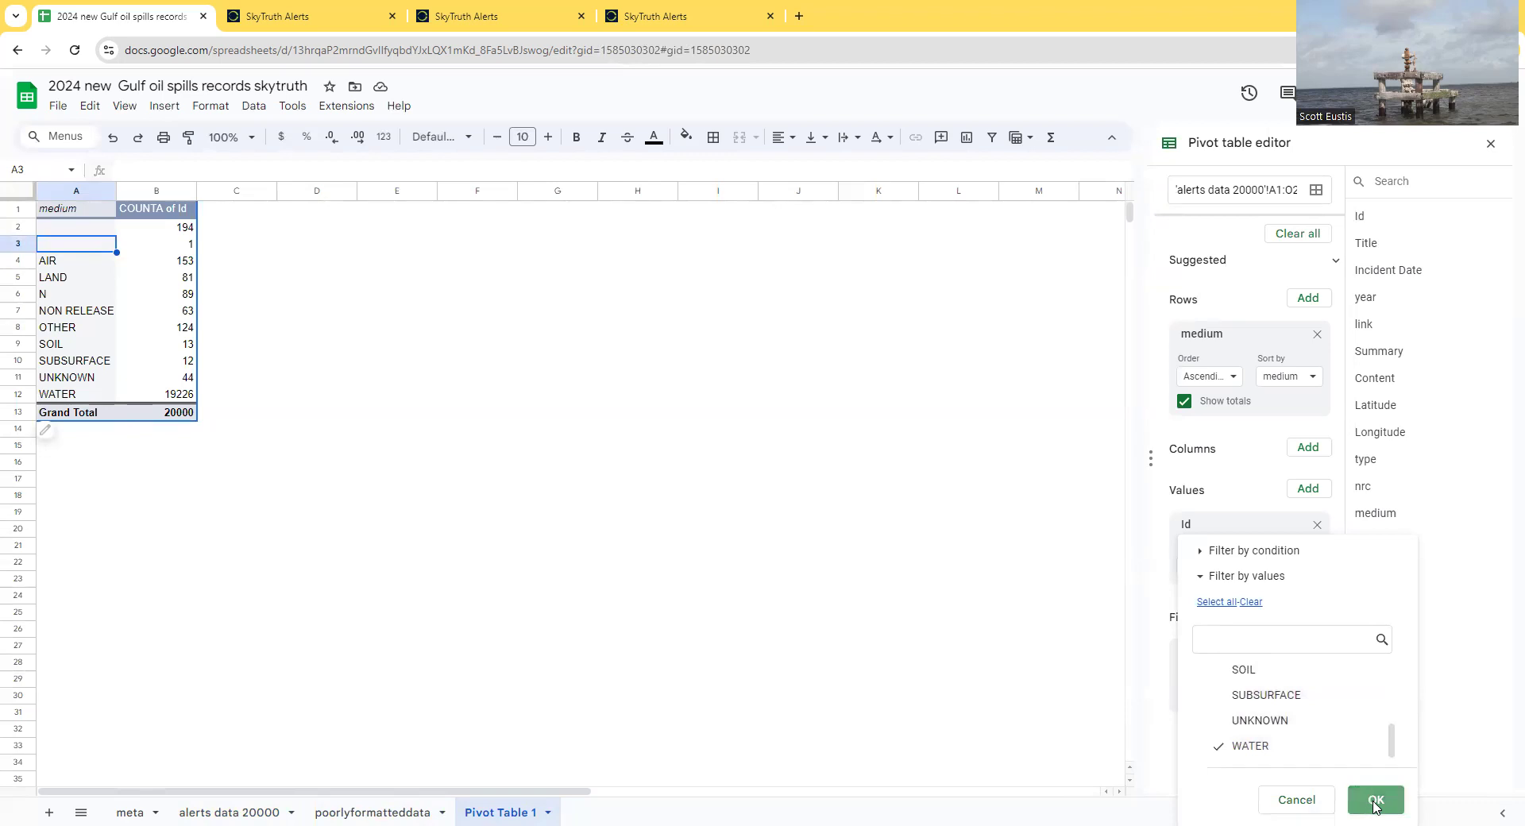
left_click(1376, 800)
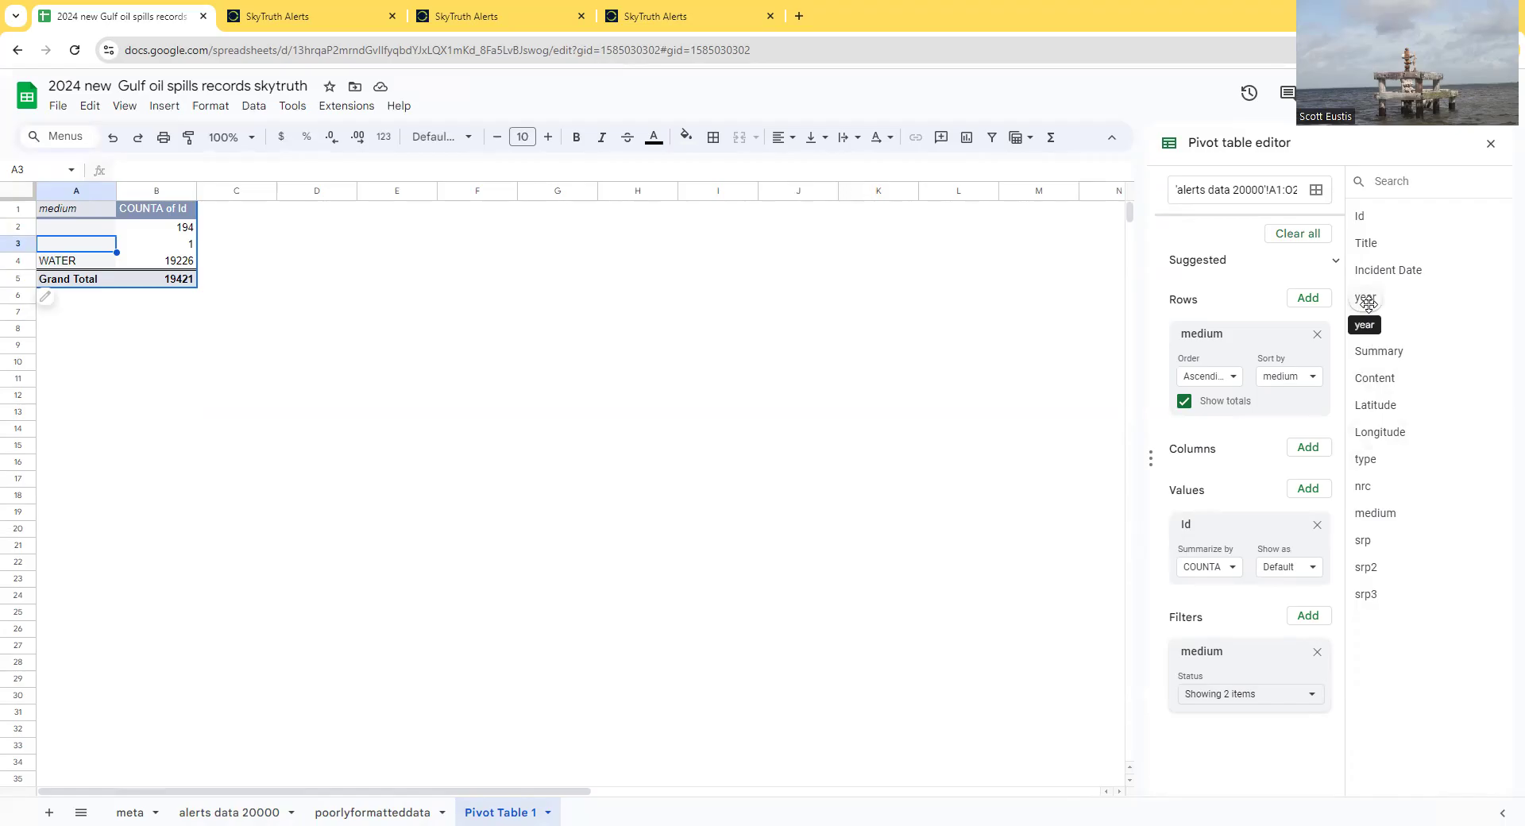
Step: Group the pivot table rows by year and remove medium from the row grouping
left_click_drag(1365, 296, 1239, 342)
left_click(1304, 468)
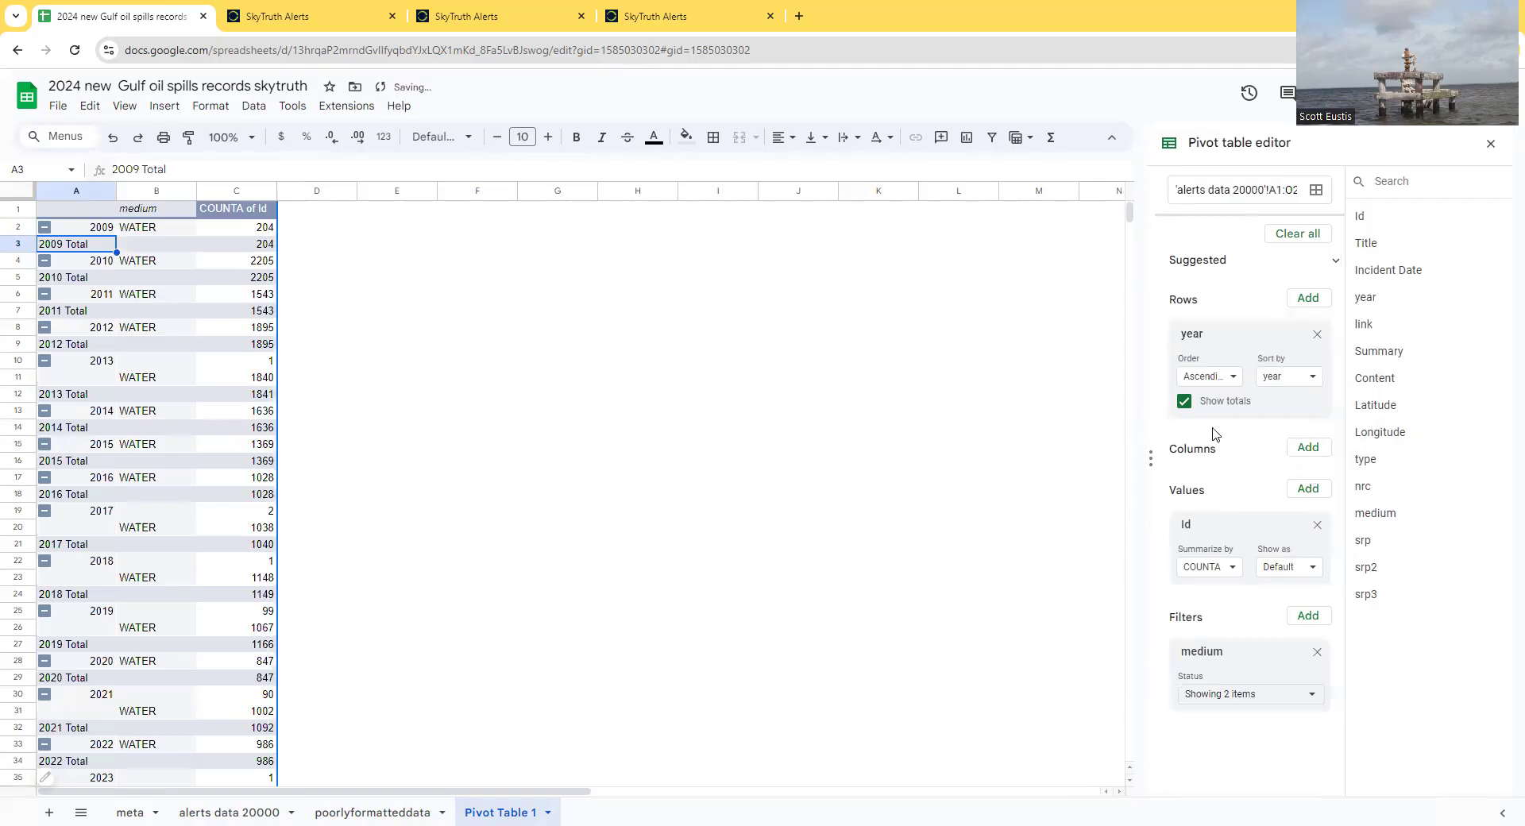
left_click(148, 380)
Step: Insert a line chart of the yearly record counts from the pivot range A1:B17
left_click(115, 233)
left_click_drag(115, 233, 190, 476)
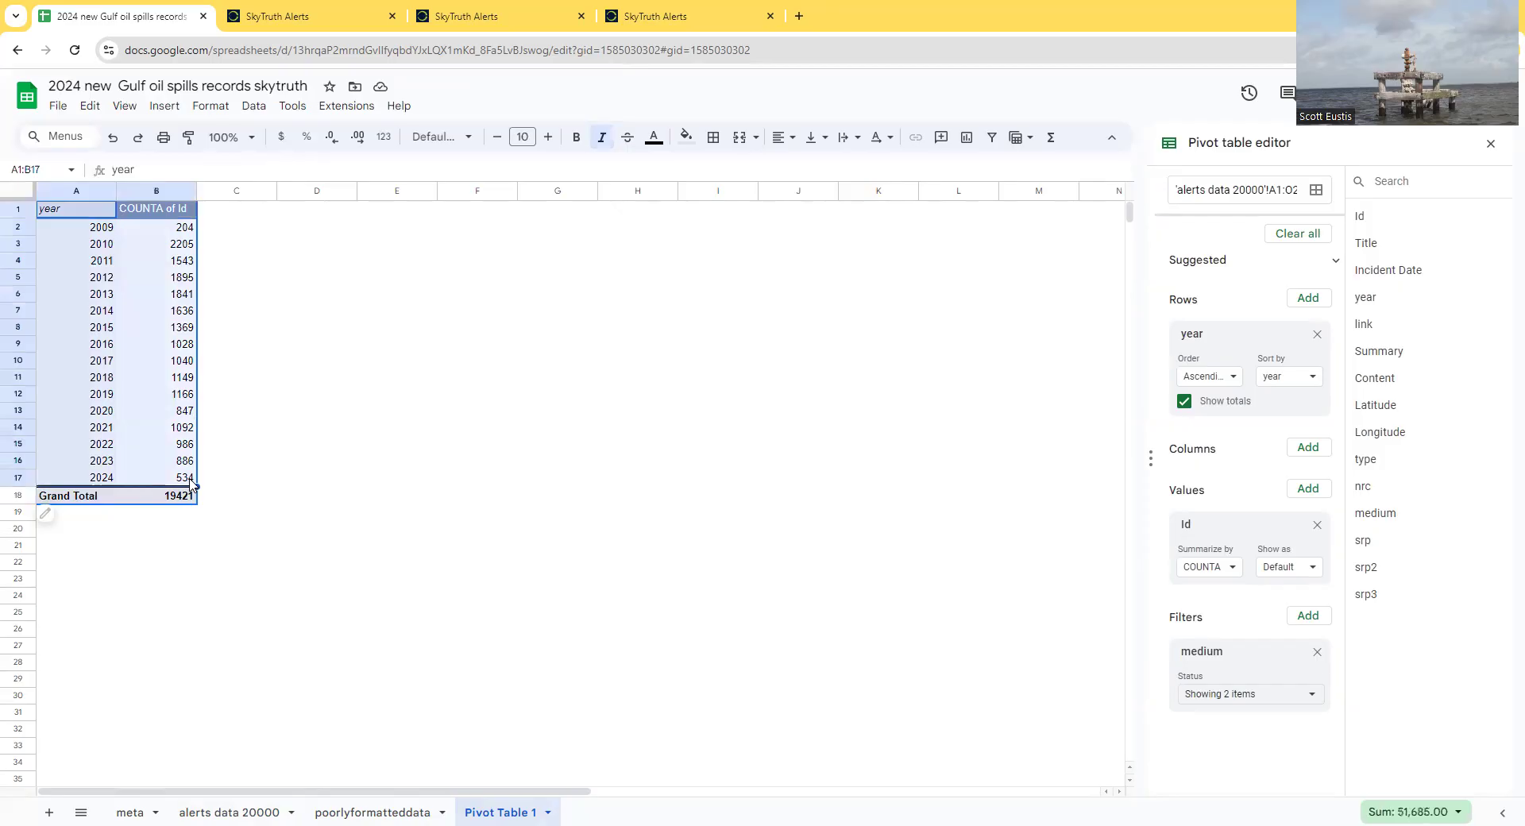
left_click(164, 106)
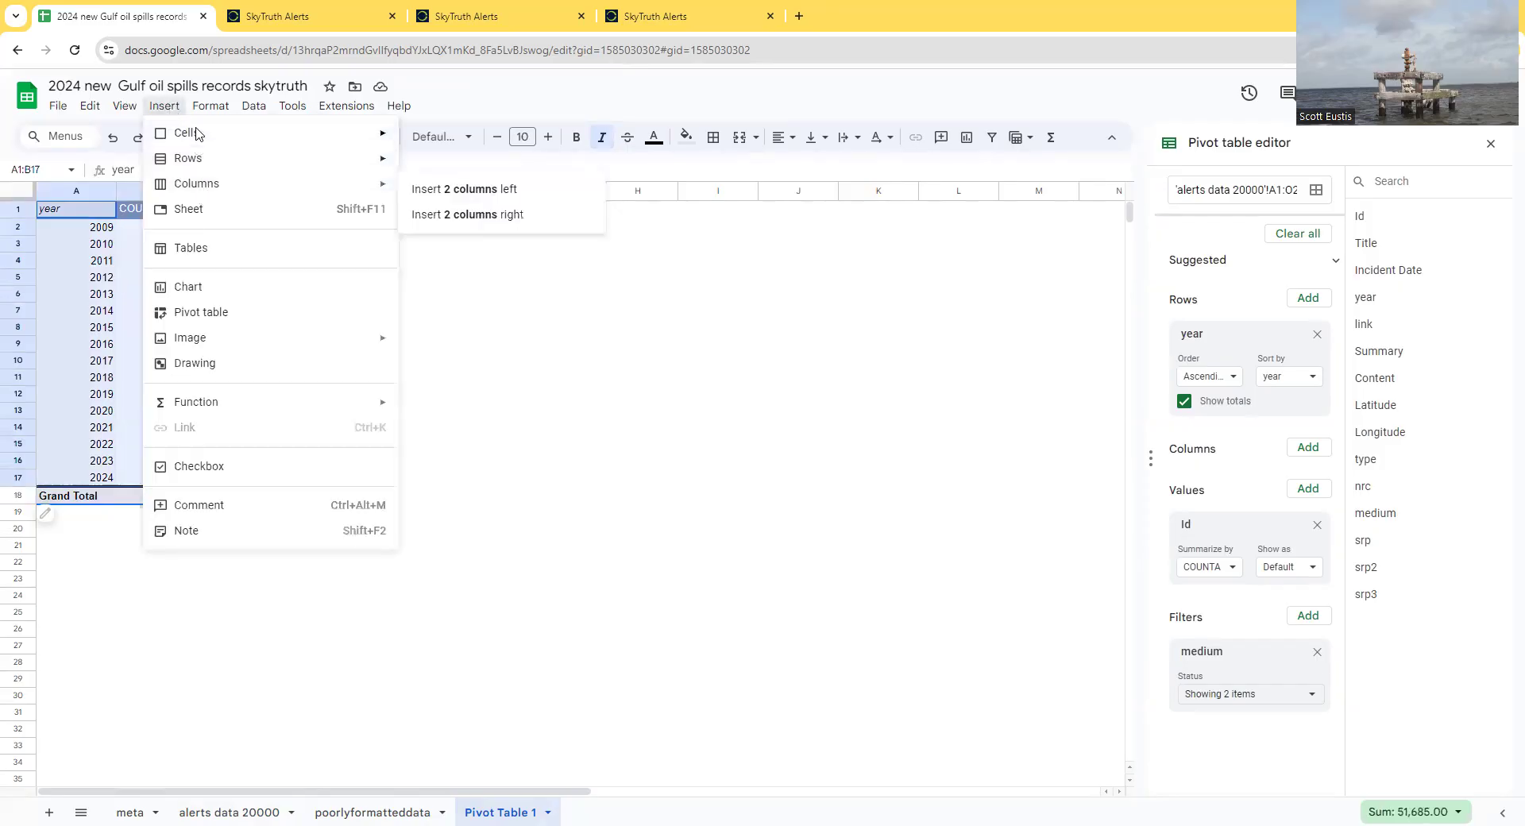
left_click(197, 293)
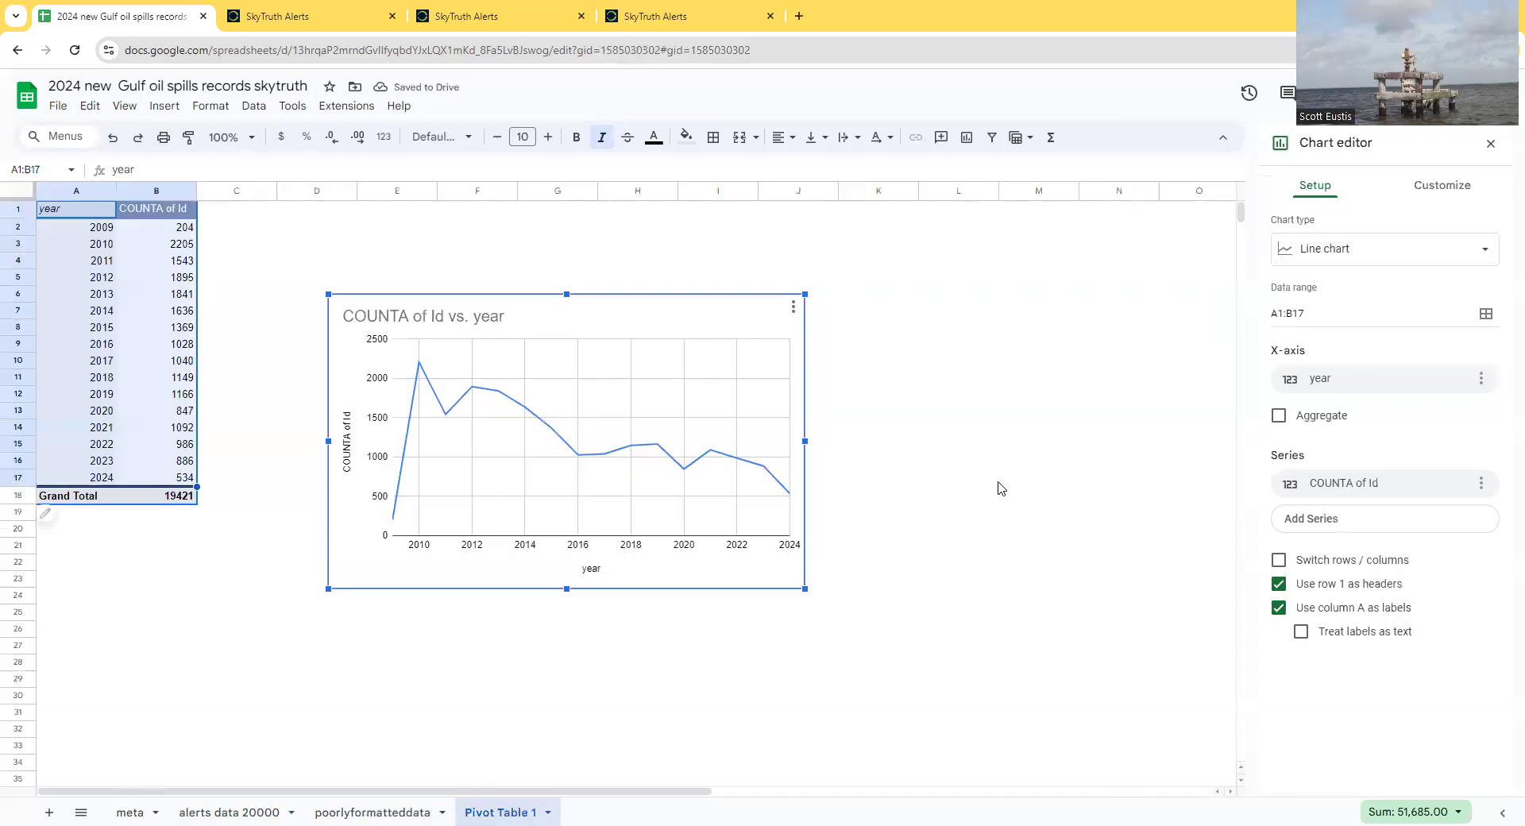
left_click(258, 811)
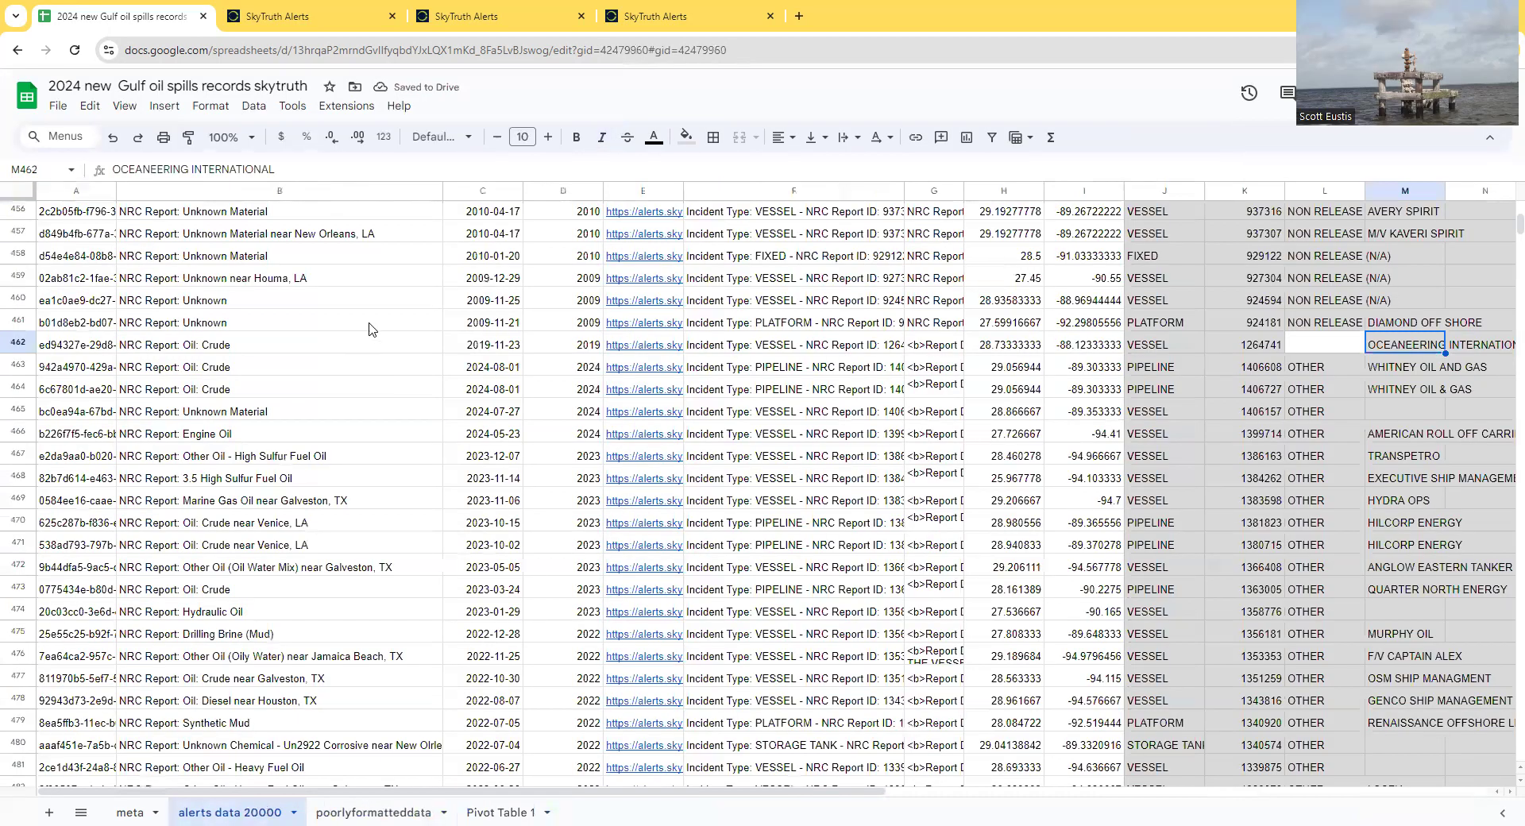
left_click(479, 810)
key("ctrl+shift+Page_Up")
key("ctrl+shift+Page_Up")
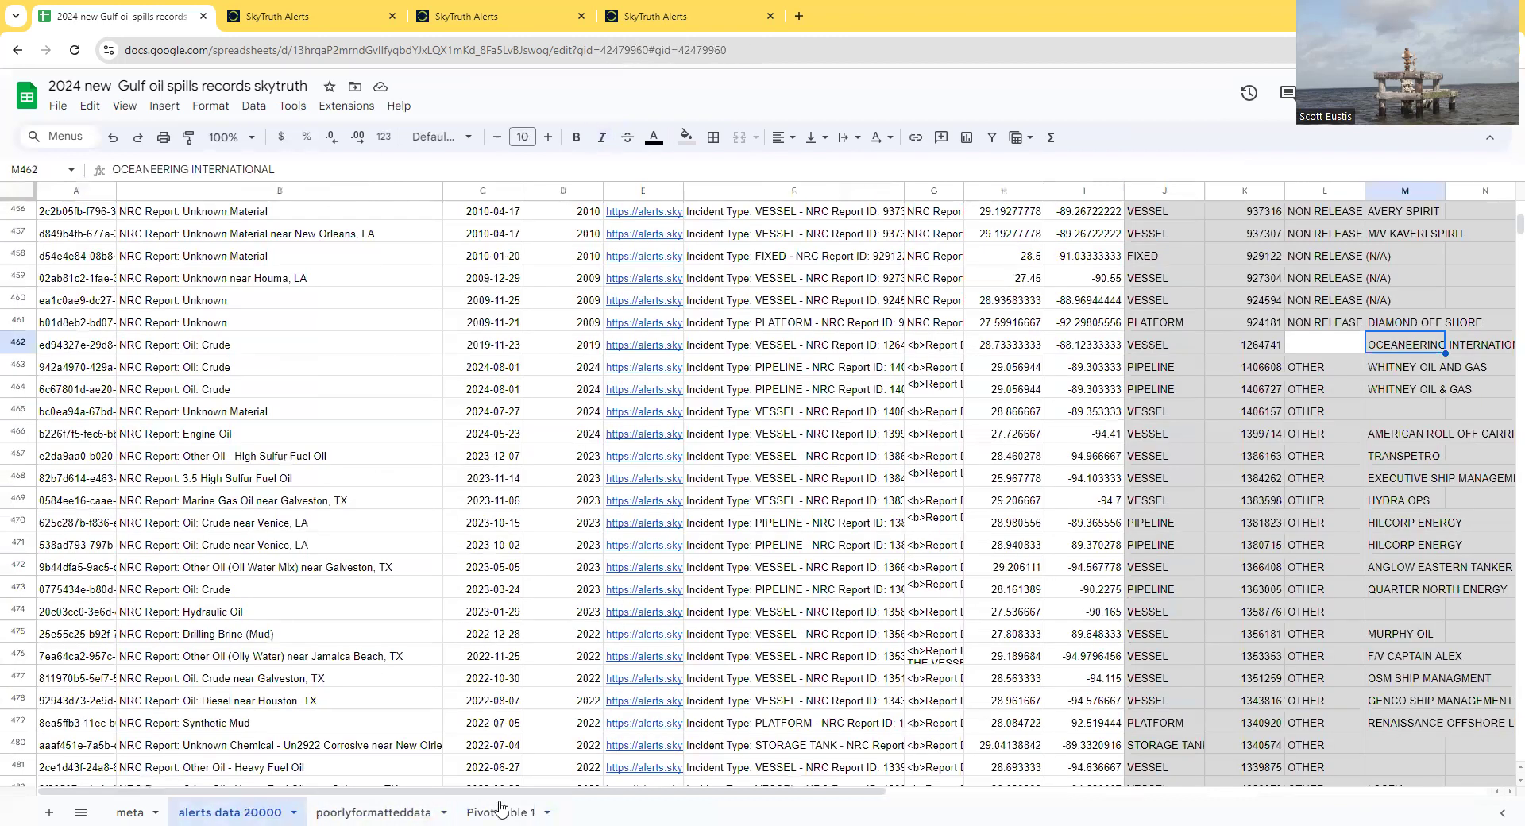
Step: Add a year filter to Pivot Table 1 that excludes 2009
left_click(500, 810)
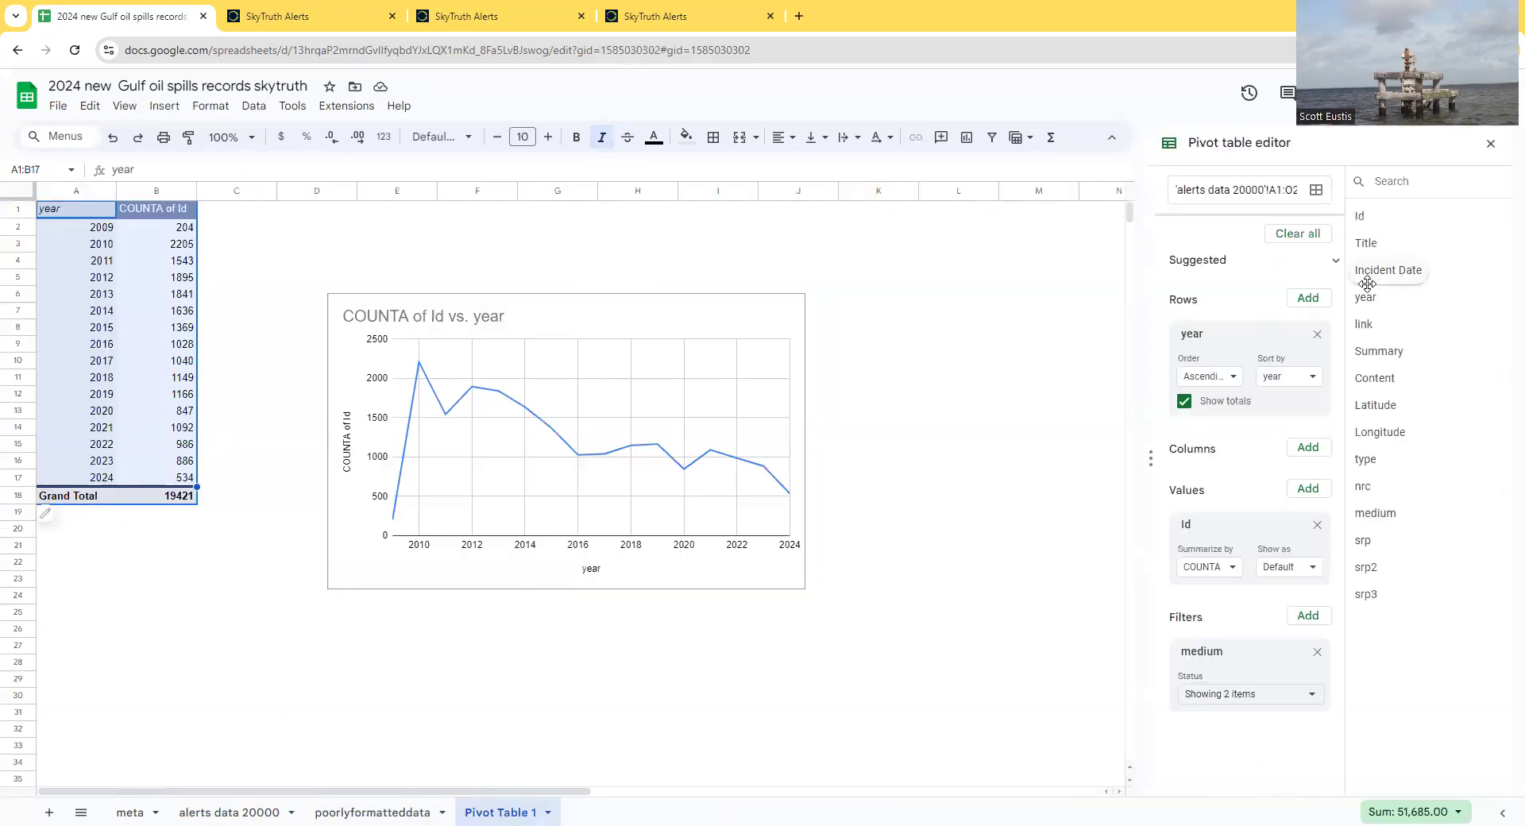
left_click_drag(1367, 297, 1195, 632)
left_click(1223, 699)
left_click(1244, 668)
left_click(1377, 799)
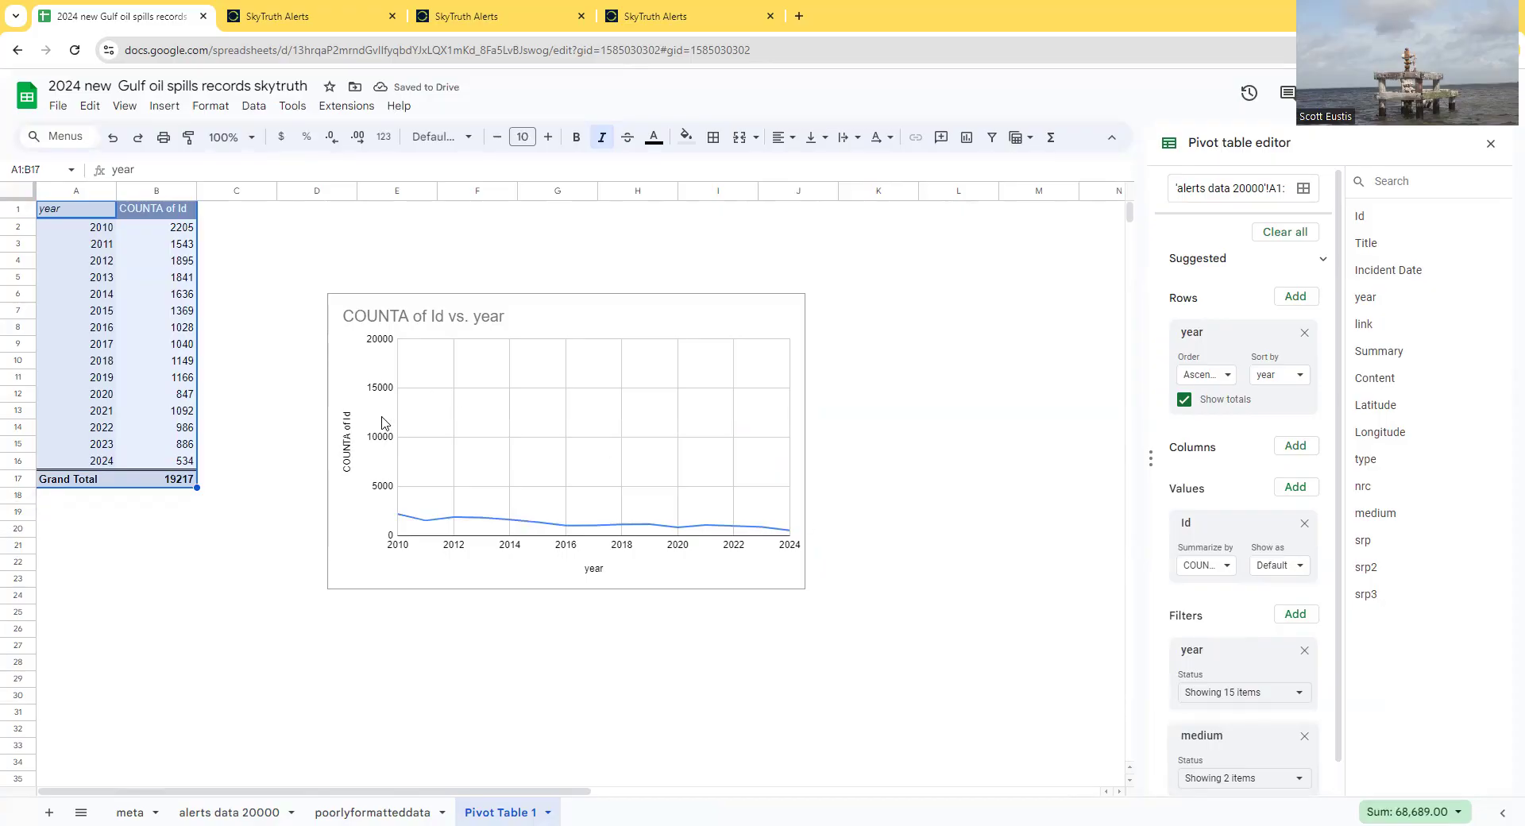
Step: Delete the line chart of record counts by year
left_click(343, 561)
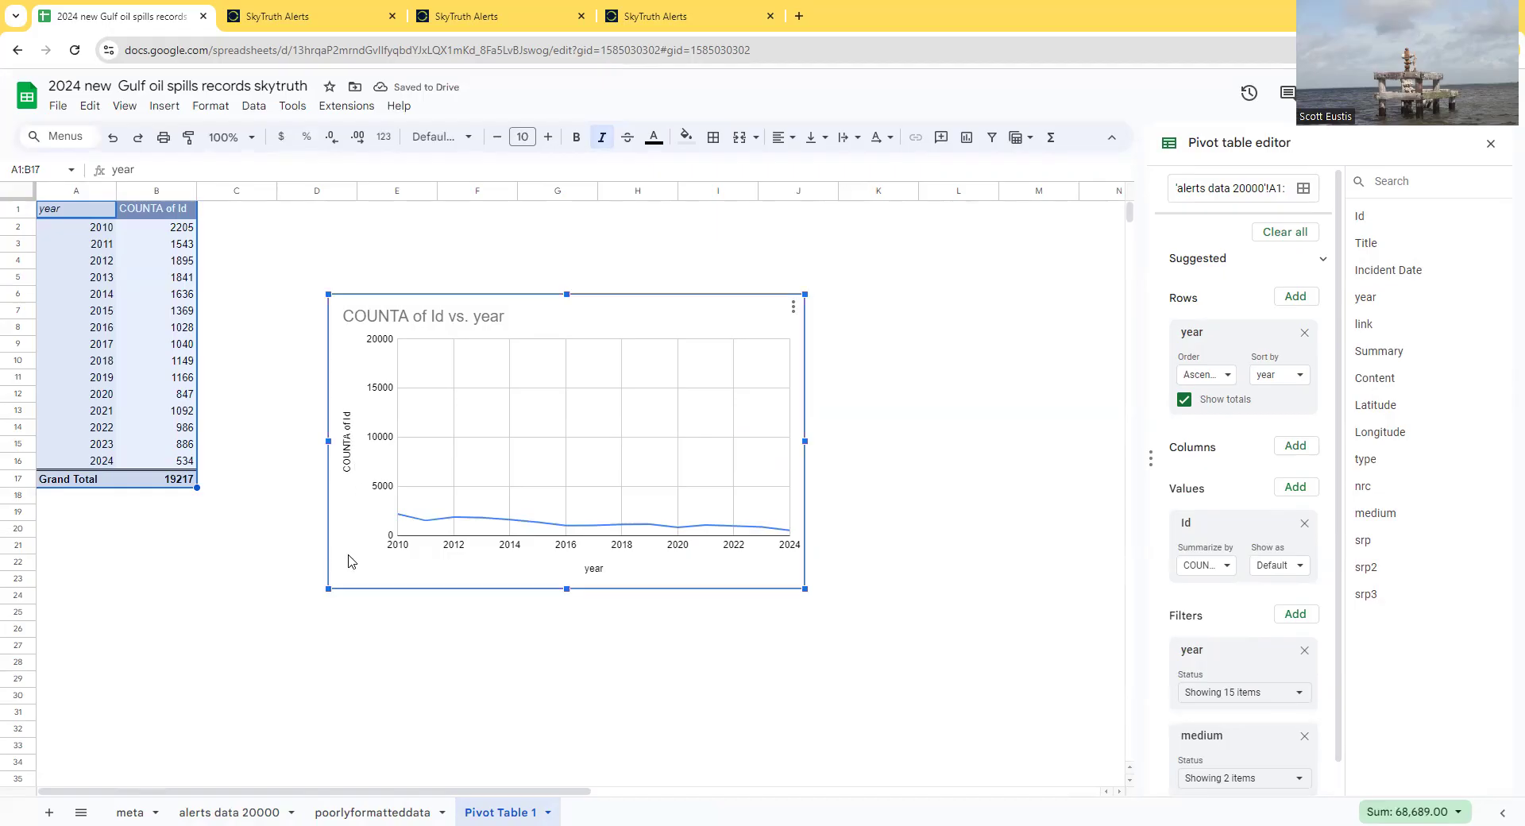
key("Delete")
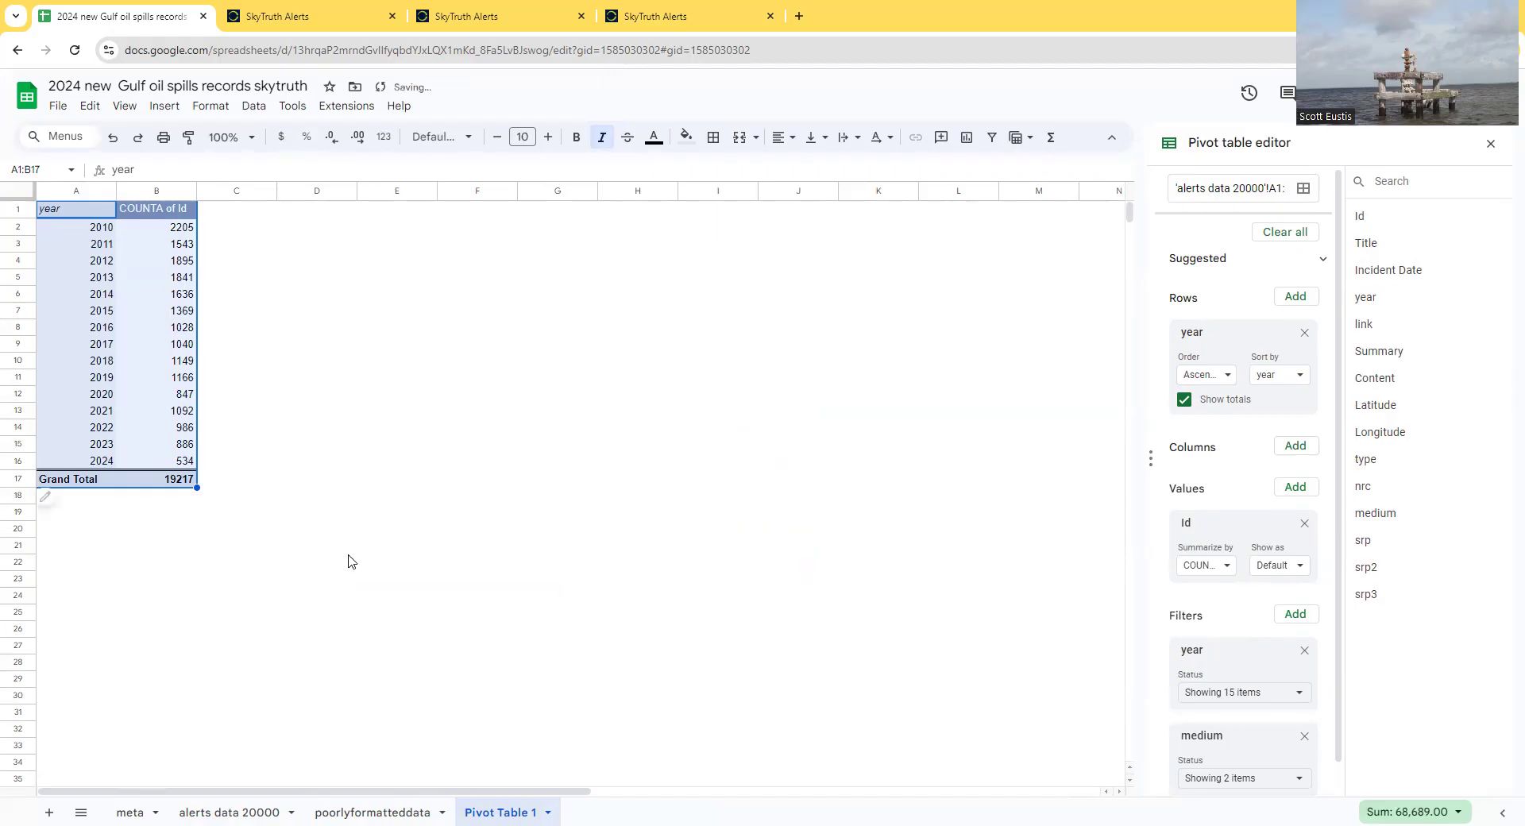
Step: Exclude 2010 and 2011 from the pivot table's year filter
left_click_drag(199, 403, 191, 447)
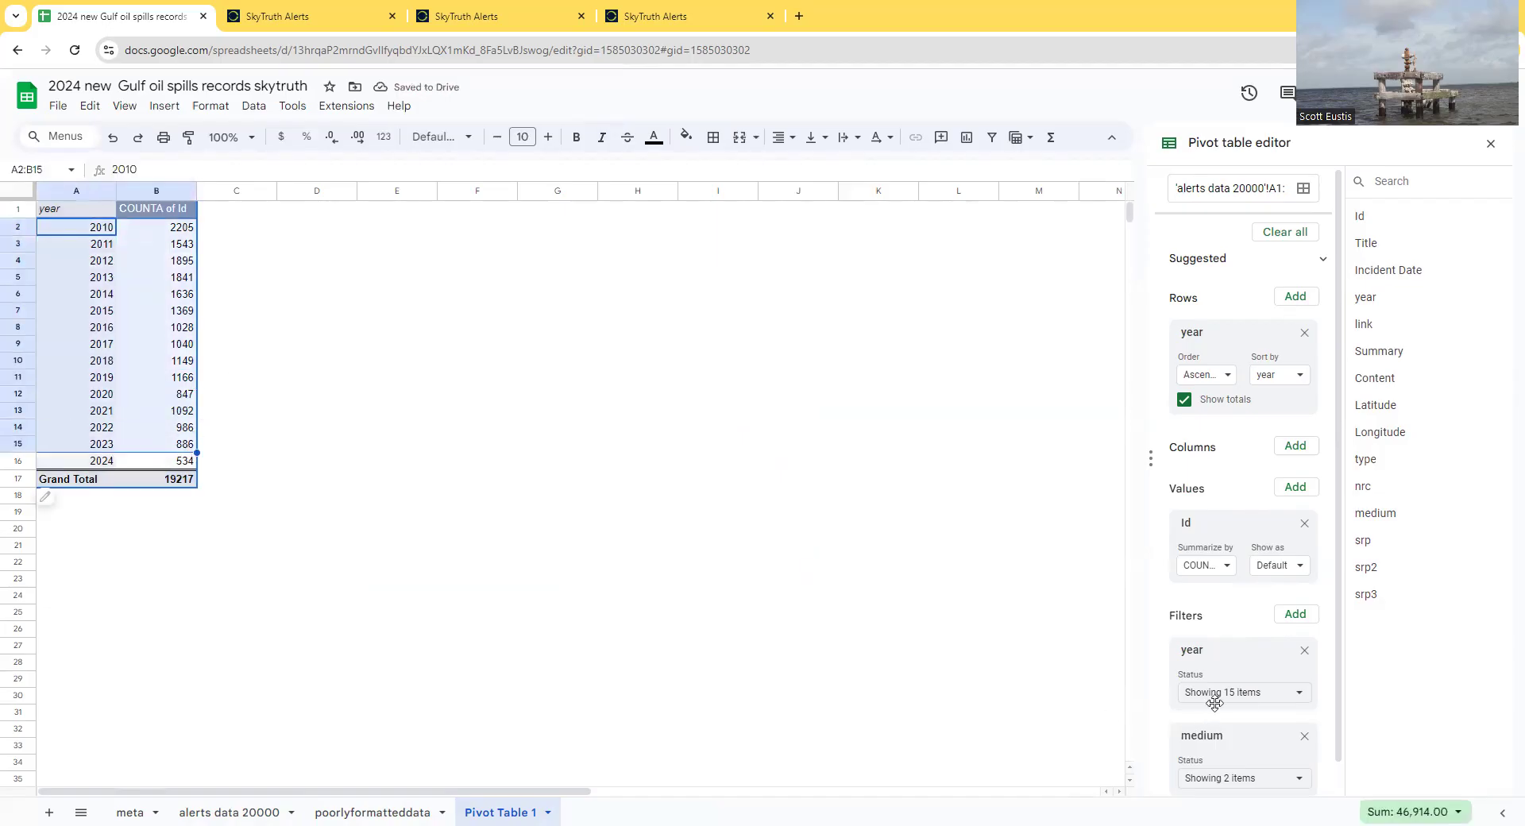
left_click(1249, 694)
left_click(1253, 694)
left_click(1376, 799)
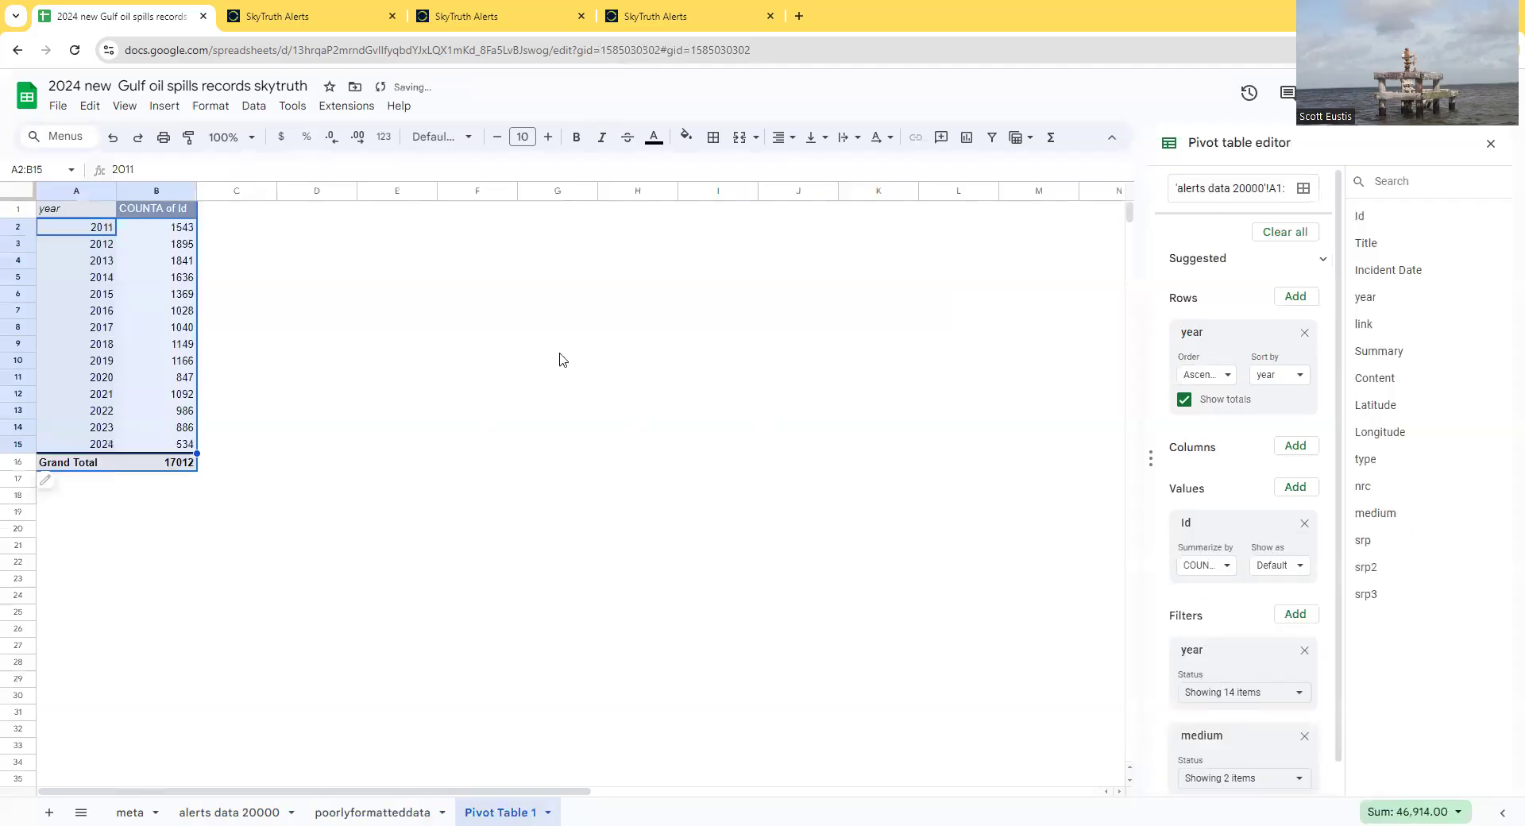
left_click(150, 236)
left_click(1263, 694)
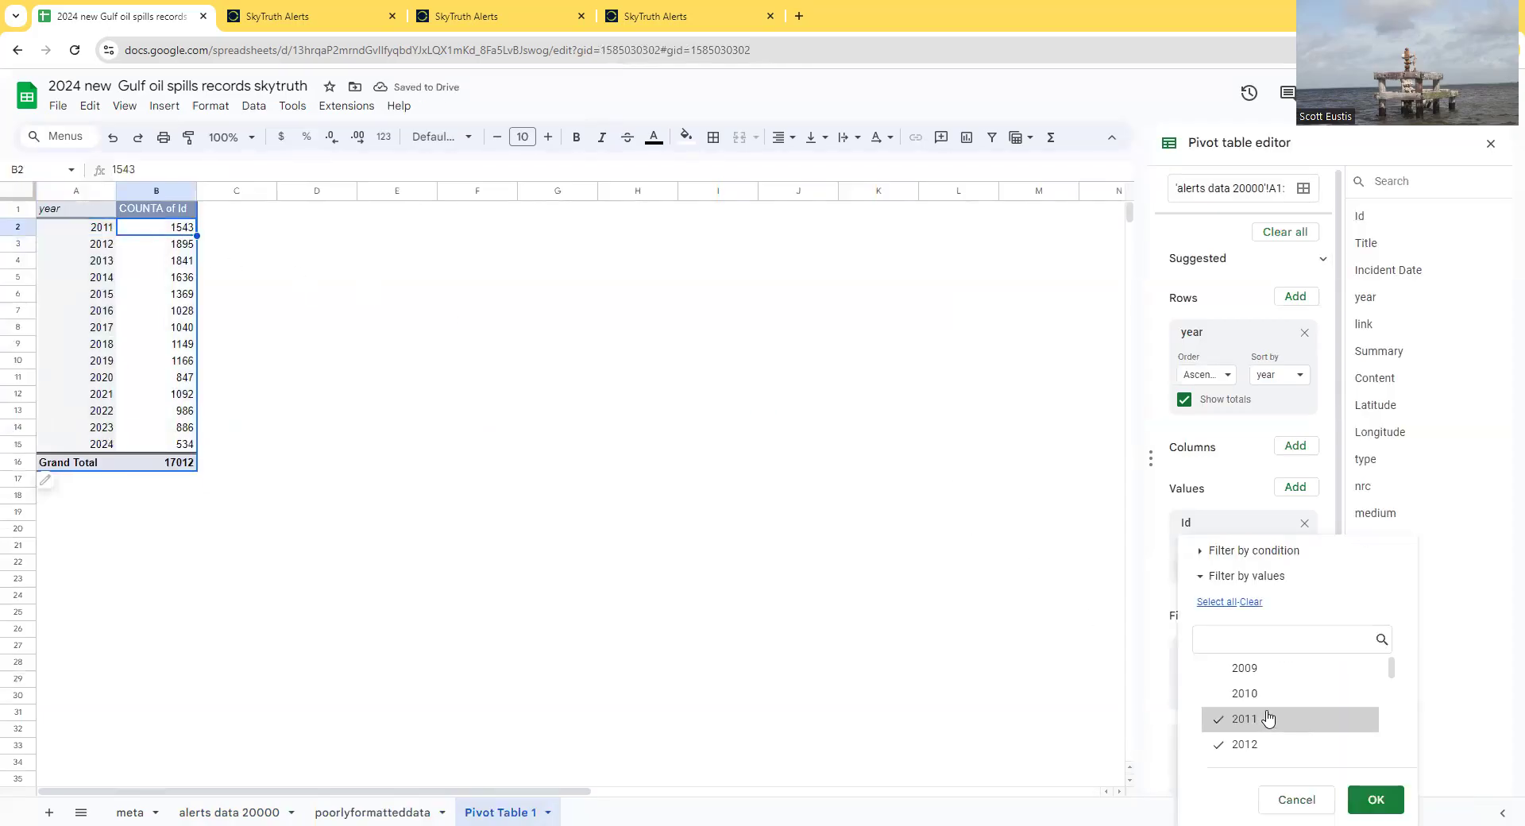
left_click(1264, 719)
left_click(1376, 800)
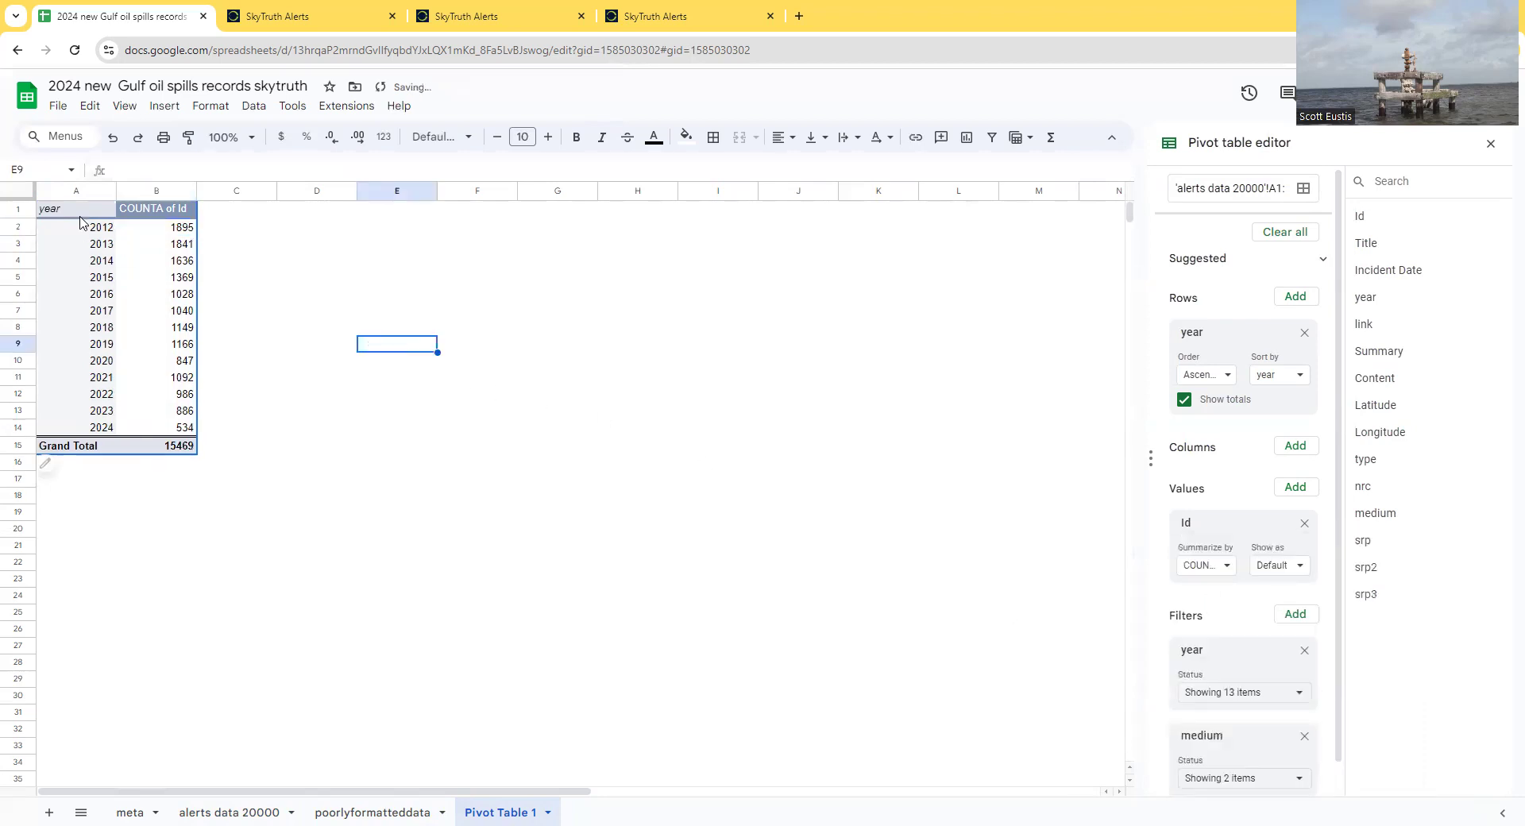
Step: Insert a line chart of the pivot range A1:B14, then move it away from the table and enlarge it
left_click_drag(84, 211, 182, 432)
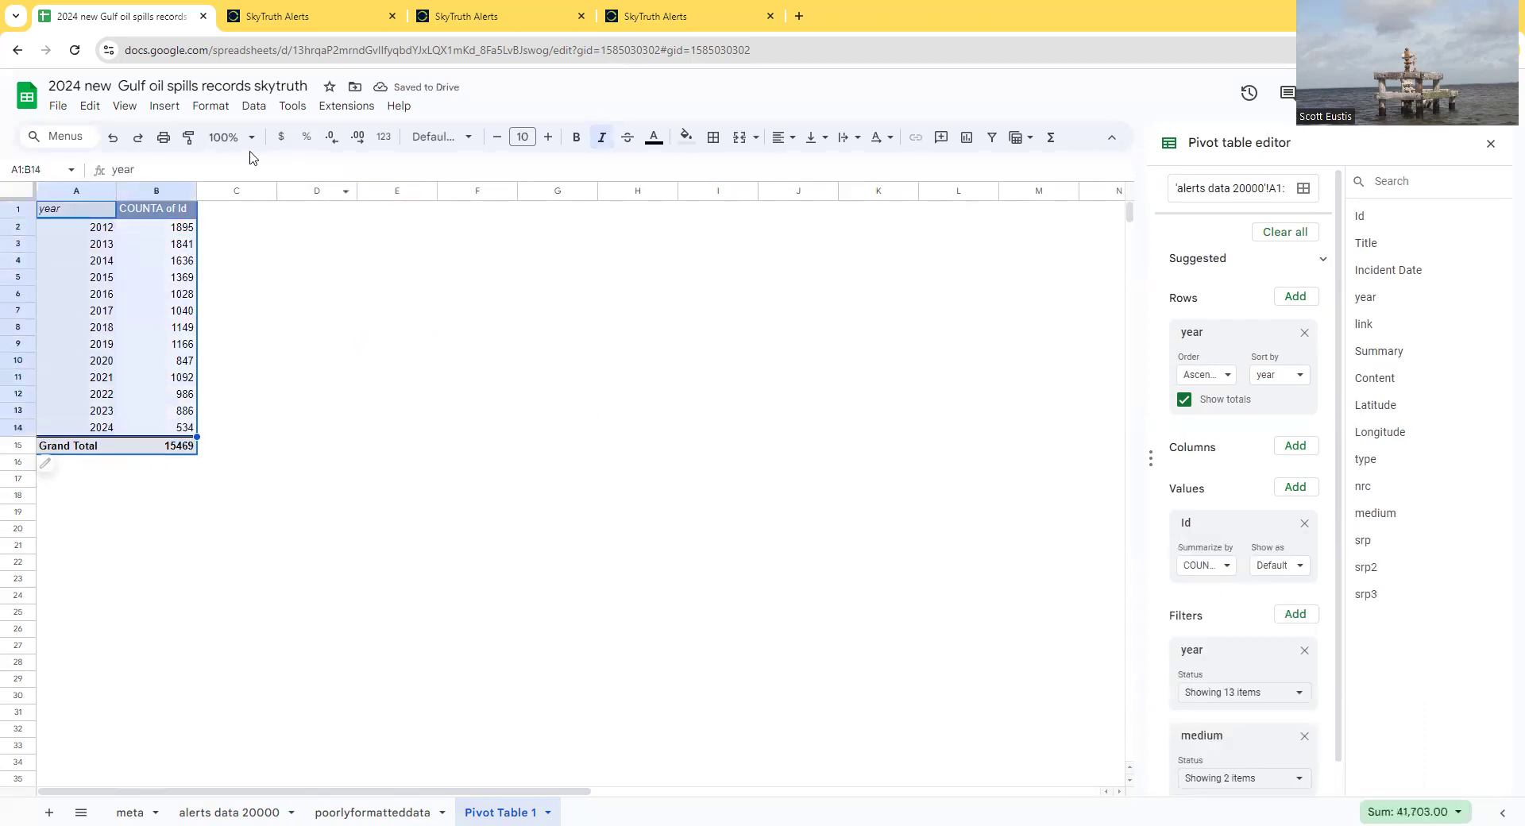
left_click(163, 106)
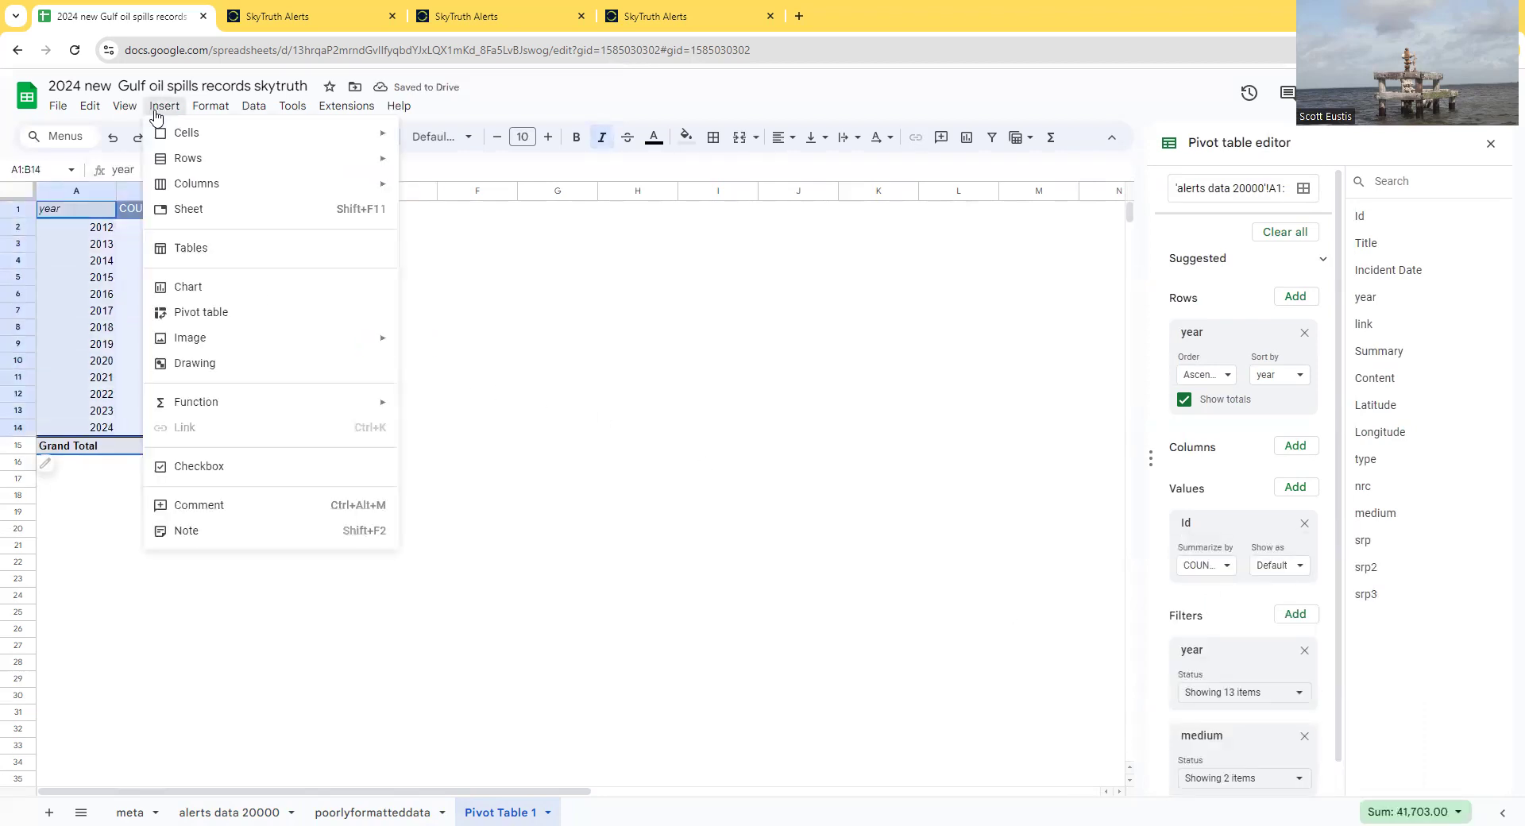
left_click(198, 294)
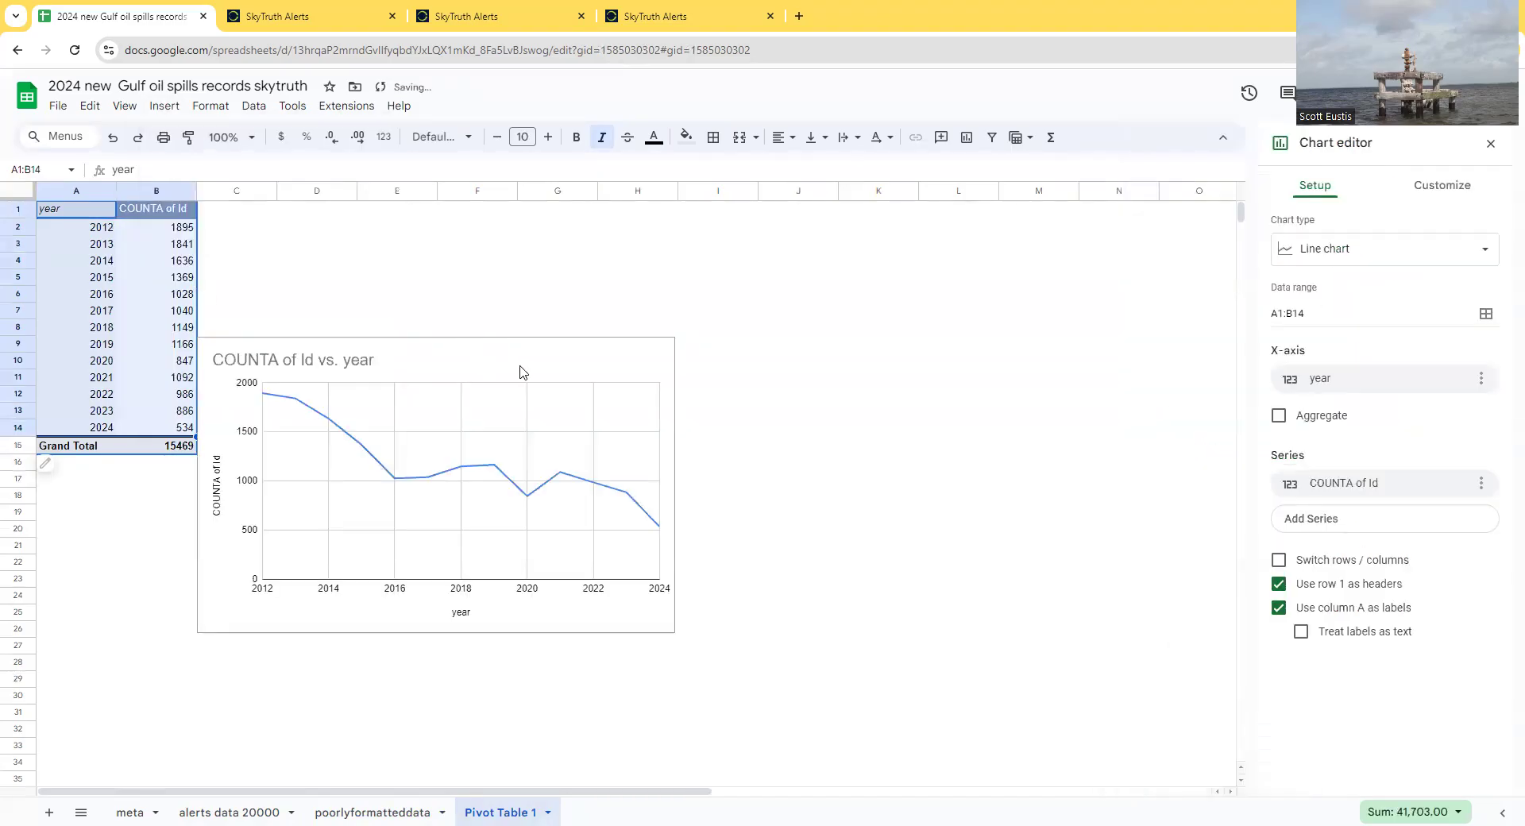
left_click_drag(667, 340, 727, 311)
left_click_drag(734, 605, 989, 760)
left_click_drag(939, 681, 865, 618)
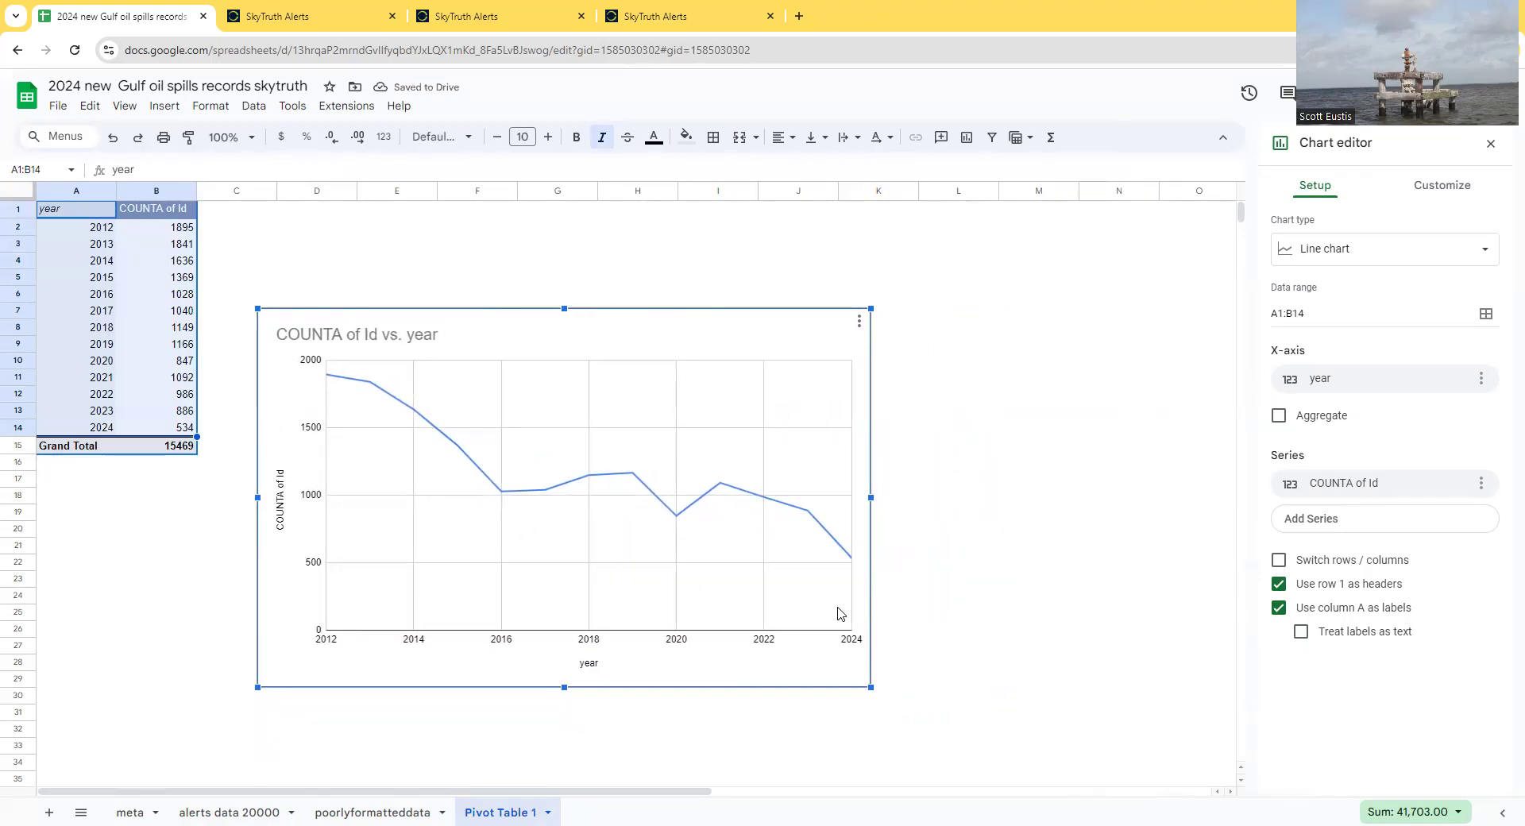
Step: Exclude 2024 from the pivot table's year filter
left_click(112, 411)
left_click(1223, 694)
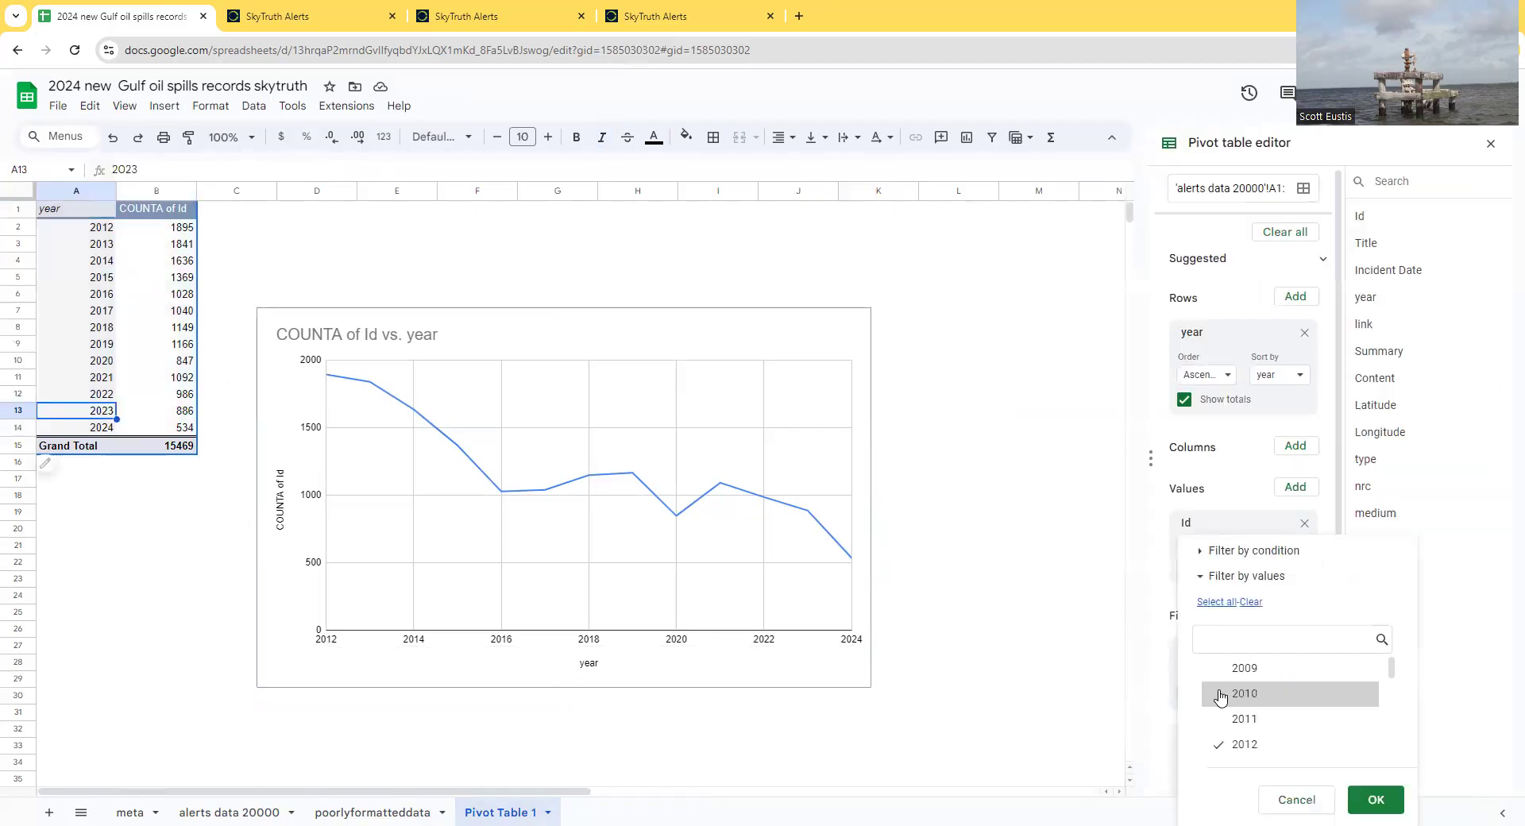
scroll(1293, 715, "down", 3)
left_click(1294, 747)
left_click(1376, 800)
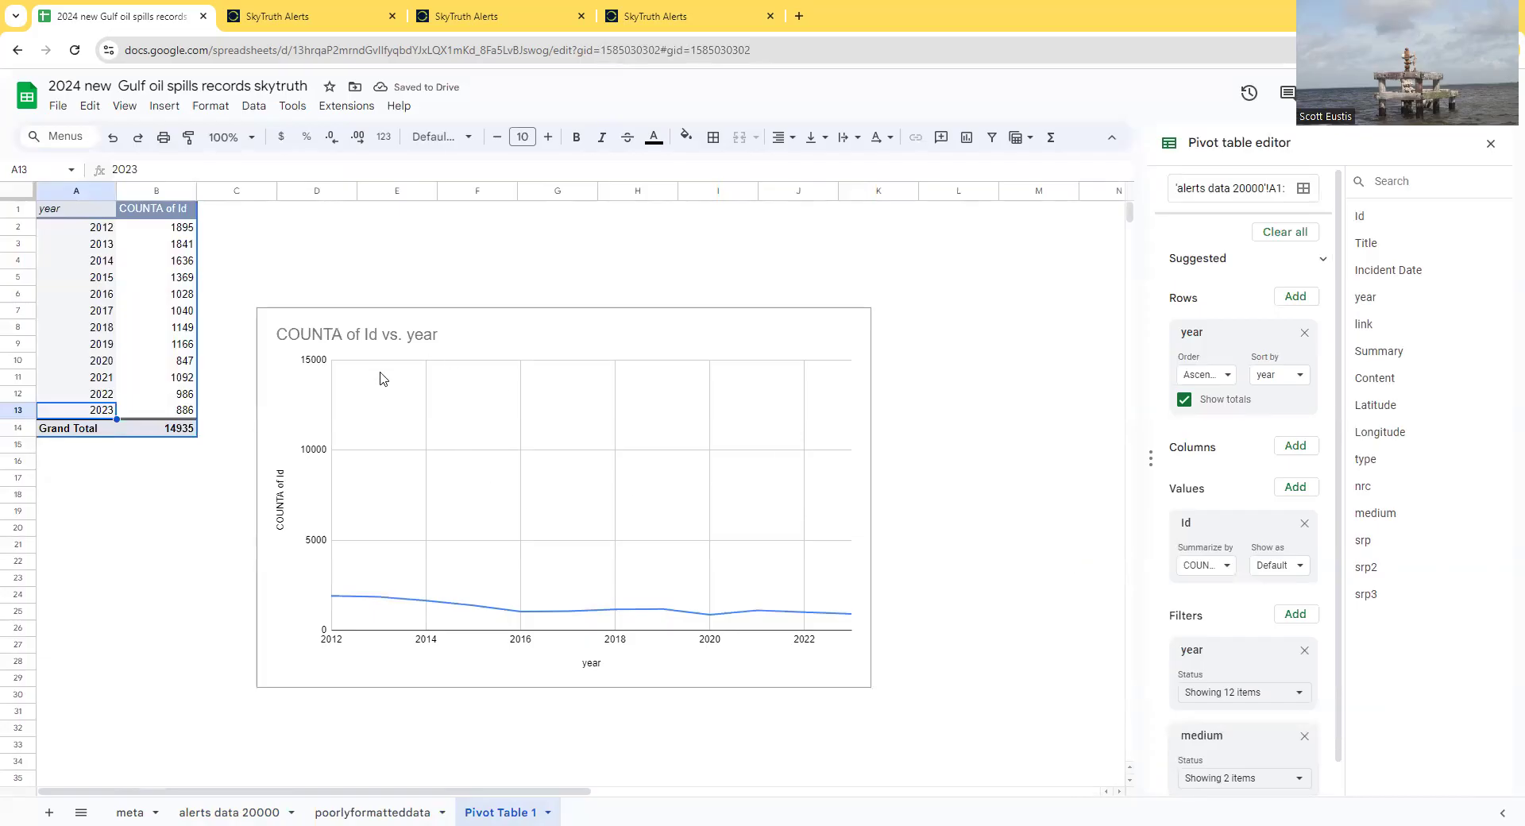
Step: Replace the existing line chart with a new one built from the pivot range A1:B13
left_click(268, 409)
key("Delete")
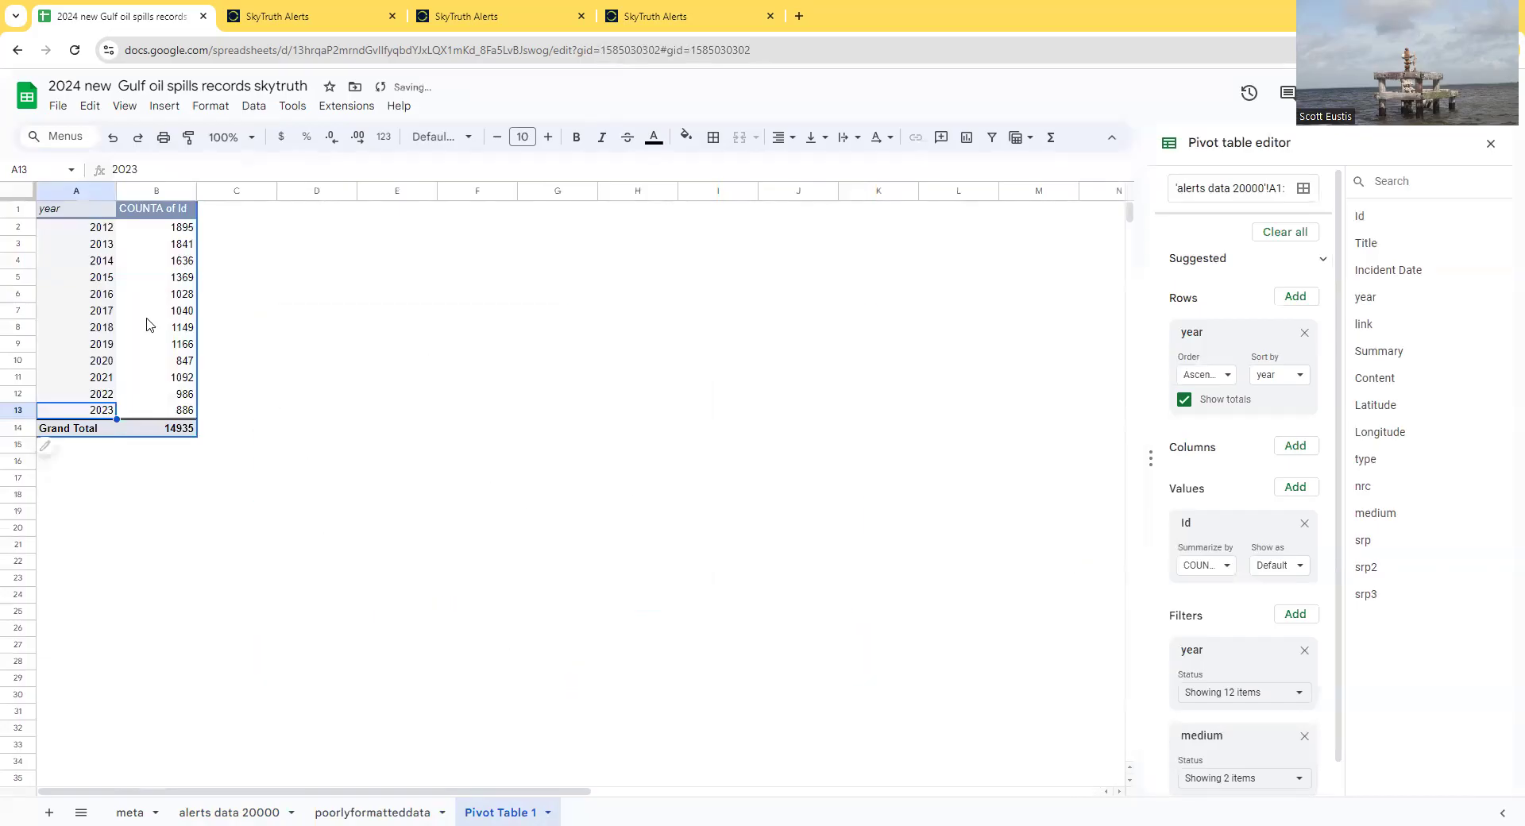
left_click_drag(86, 210, 185, 415)
left_click(165, 106)
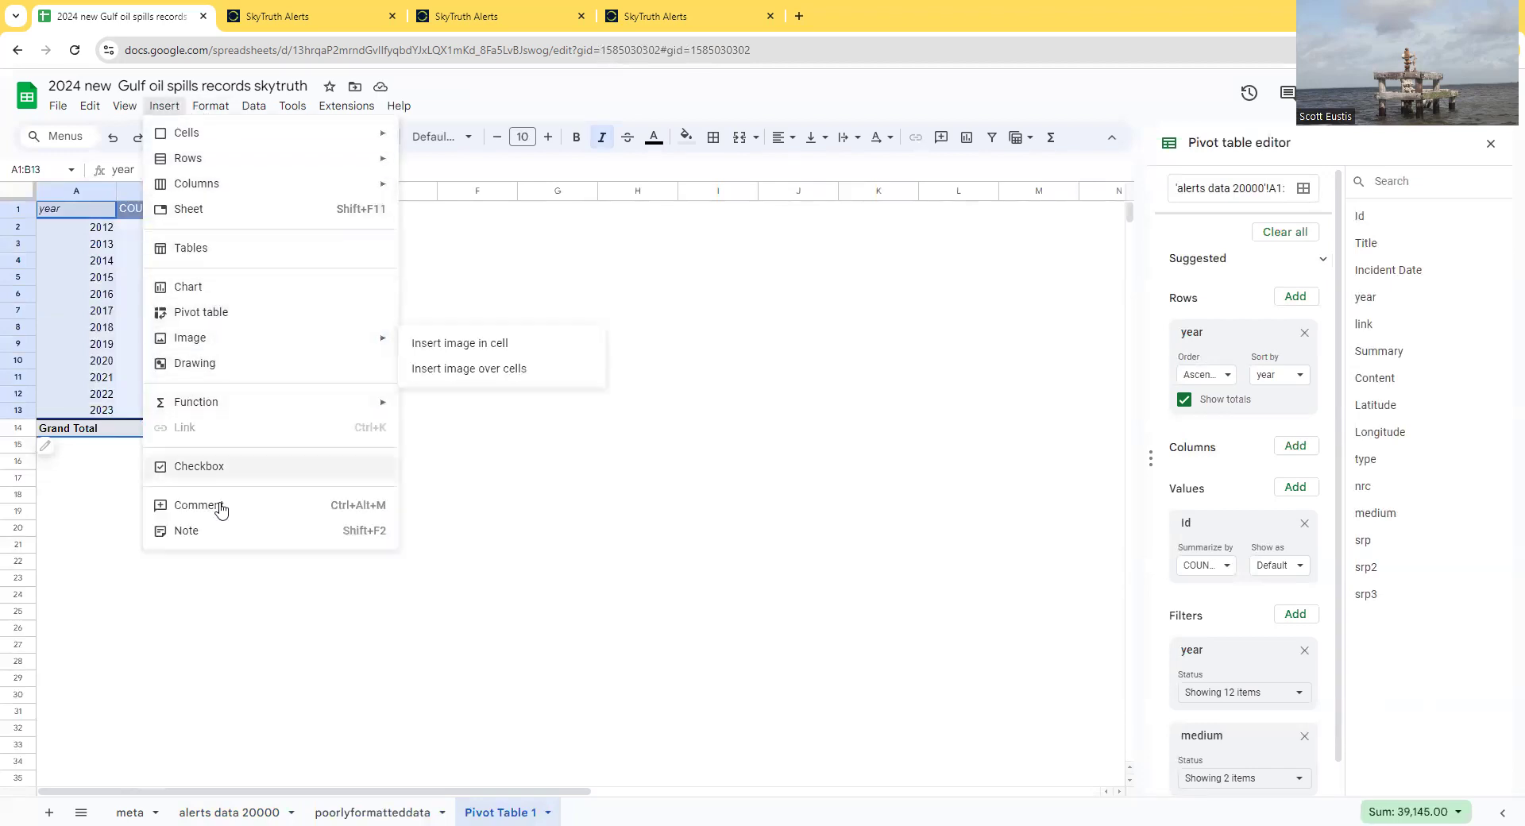
left_click(191, 288)
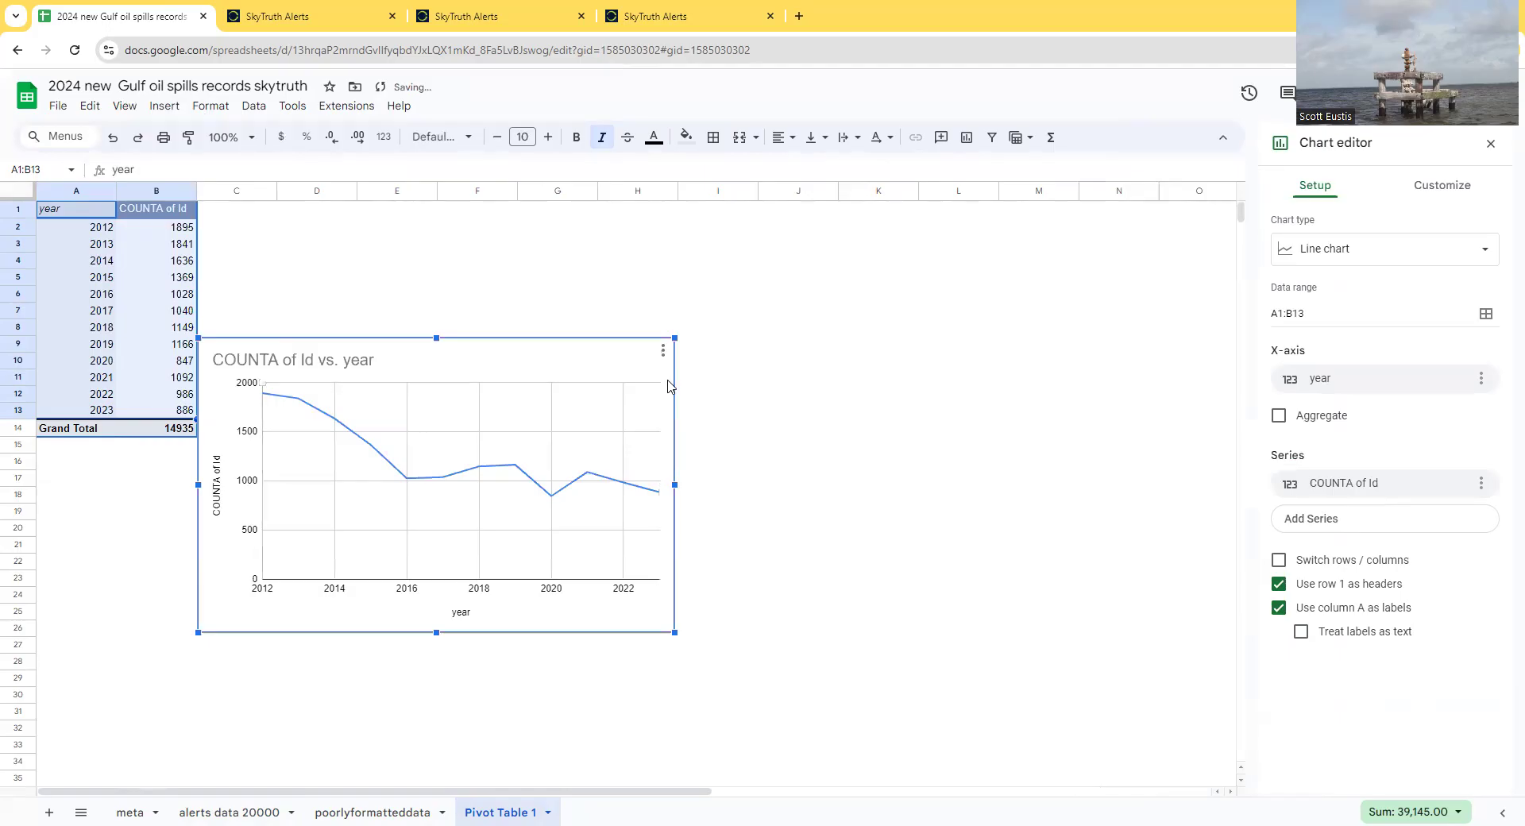
Step: Enlarge the new line chart and place it beside the pivot table, spanning about columns C to K and rows 2 to 27
left_click_drag(652, 407, 715, 350)
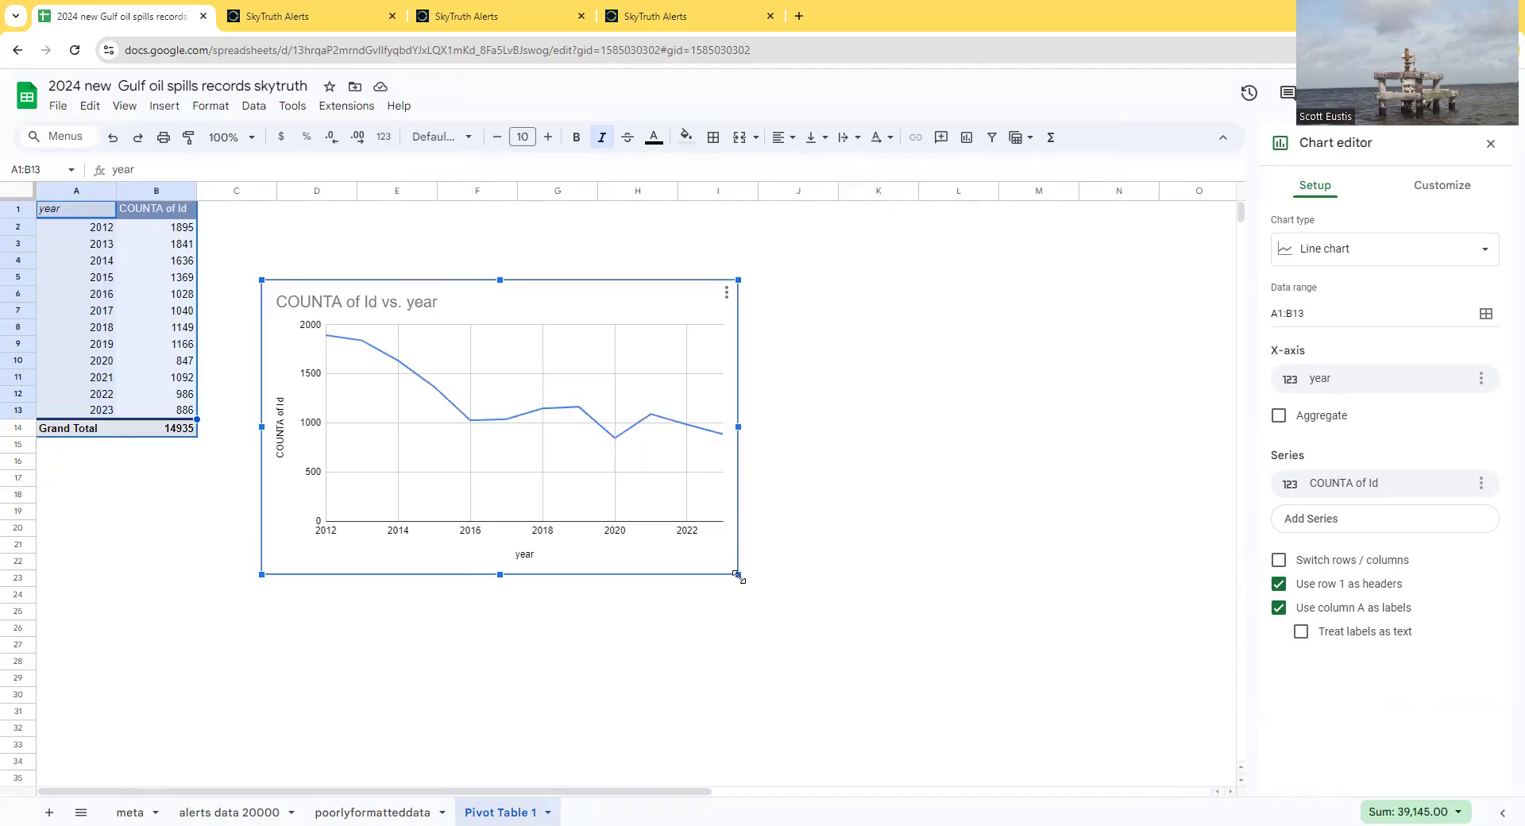
left_click_drag(738, 576, 925, 690)
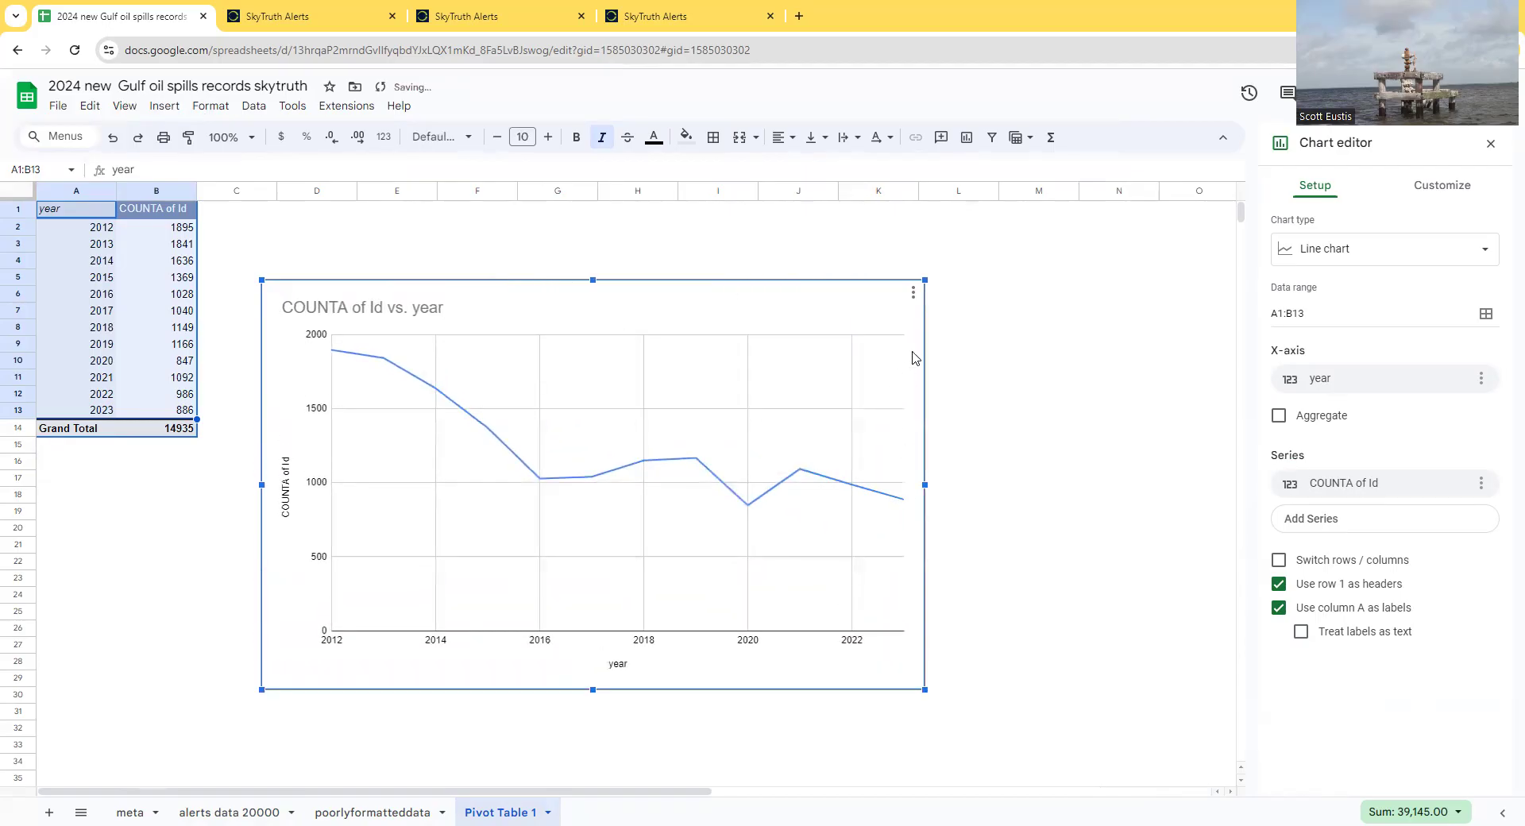
left_click_drag(913, 357, 896, 308)
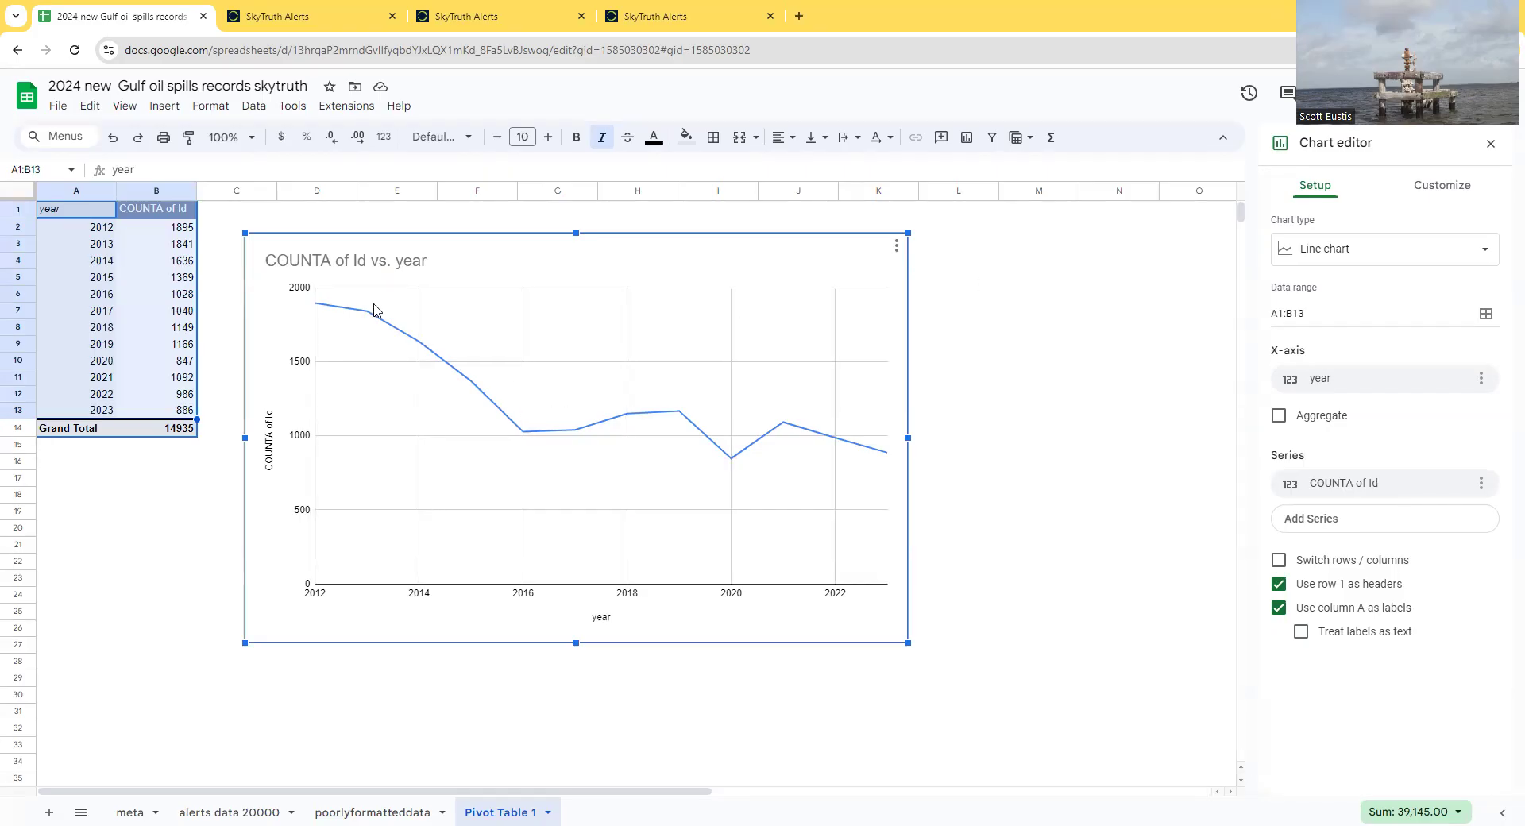
Step: Open the line chart's title for editing
double_click(378, 261)
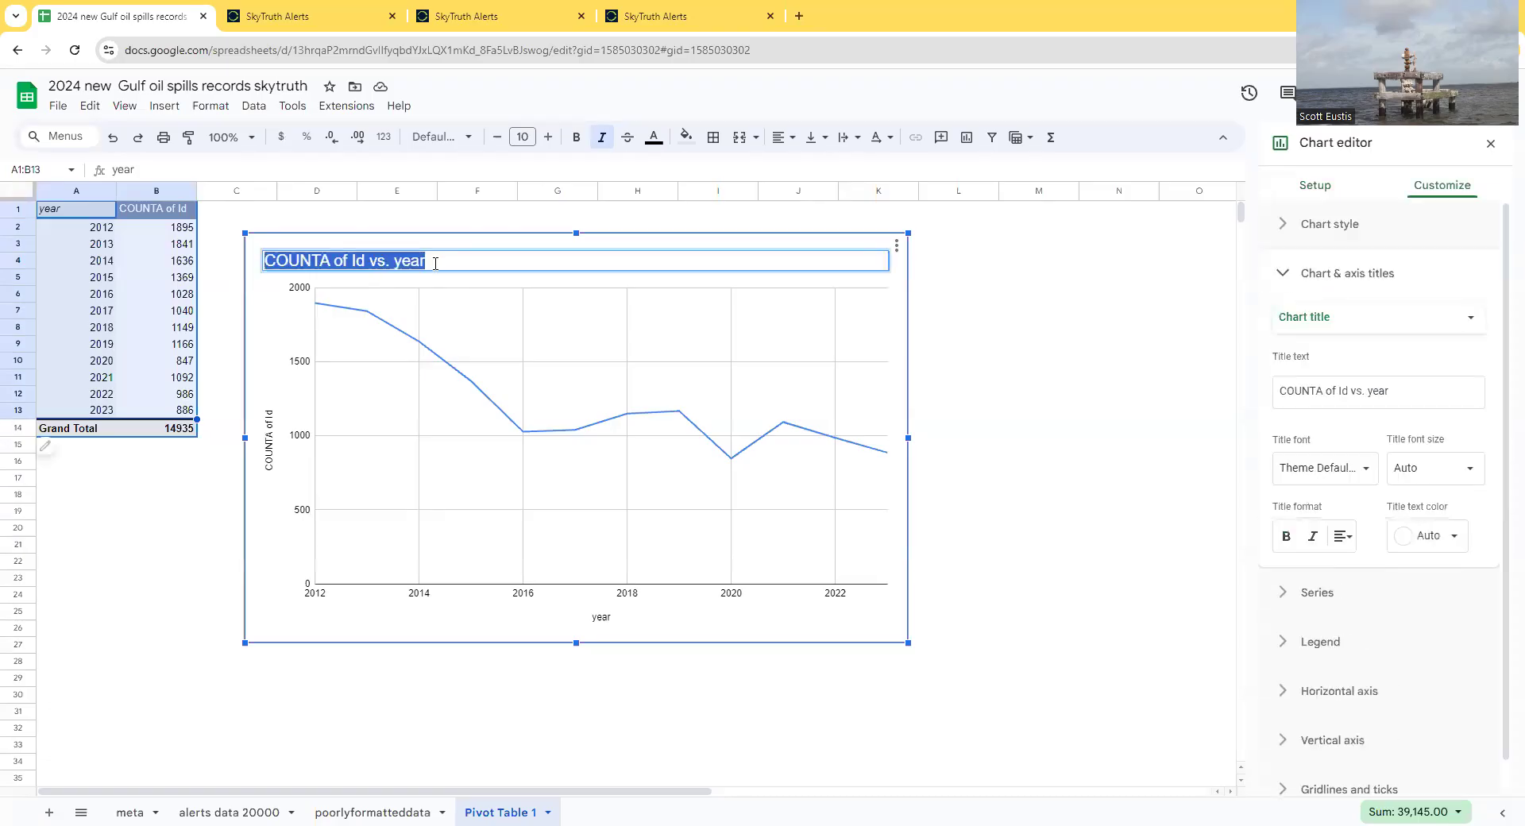